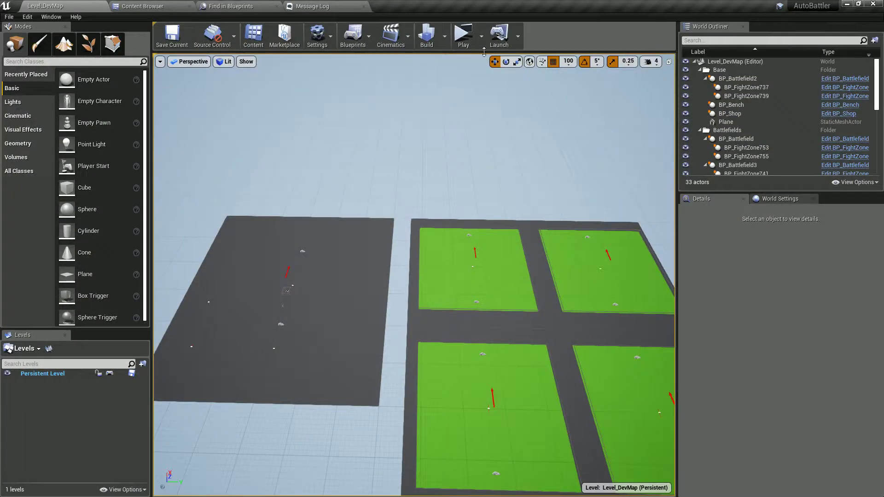
# Step: Run a short play-test of the level to check the in-game HUD and end it
pyautogui.click(463, 37)
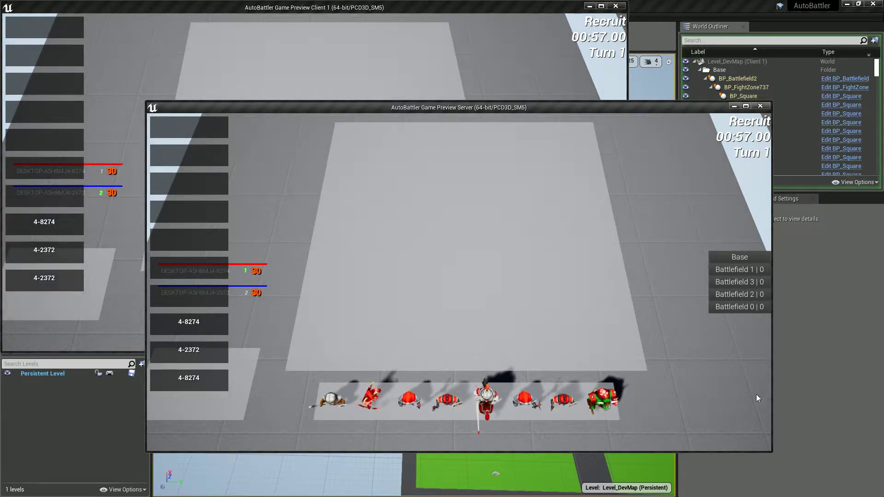
pyautogui.press('Escape')
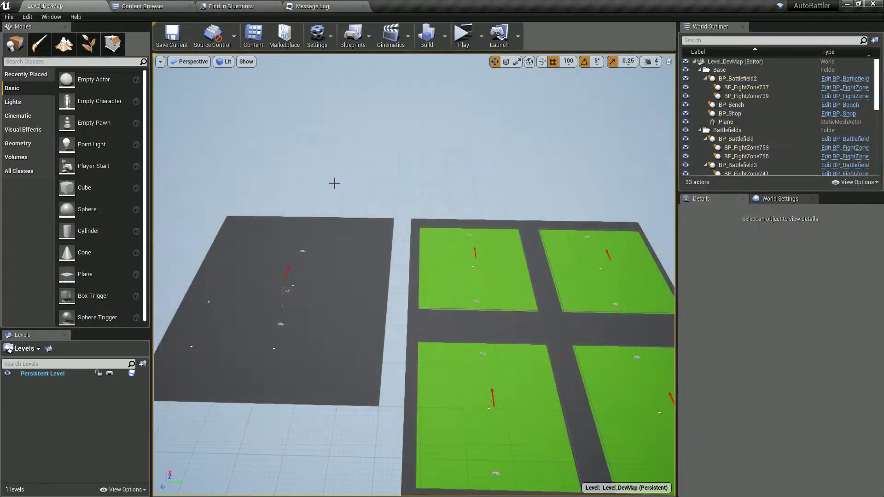
pyautogui.scroll(6, 335, 184)
pyautogui.scroll(-3, 391, 204)
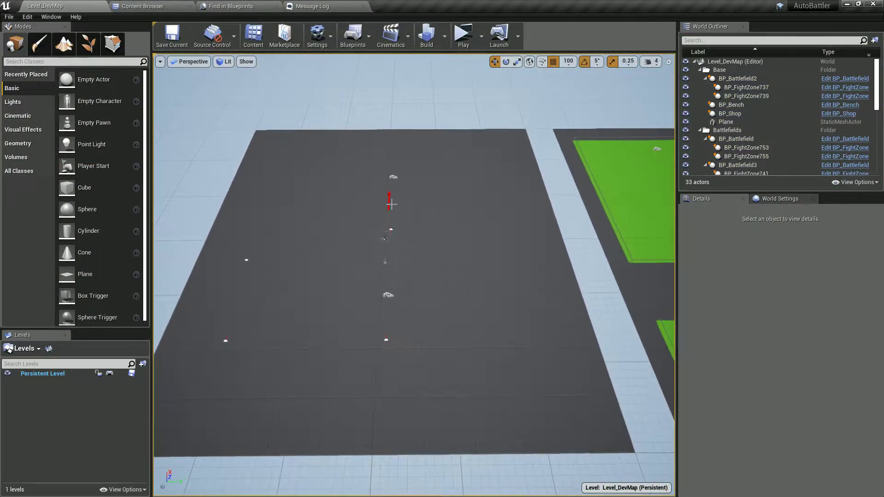
# Step: Find and open the WGT_IngameHUD widget blueprint
pyautogui.hotkey('ctrl', 'p')
pyautogui.write('hud ingame')
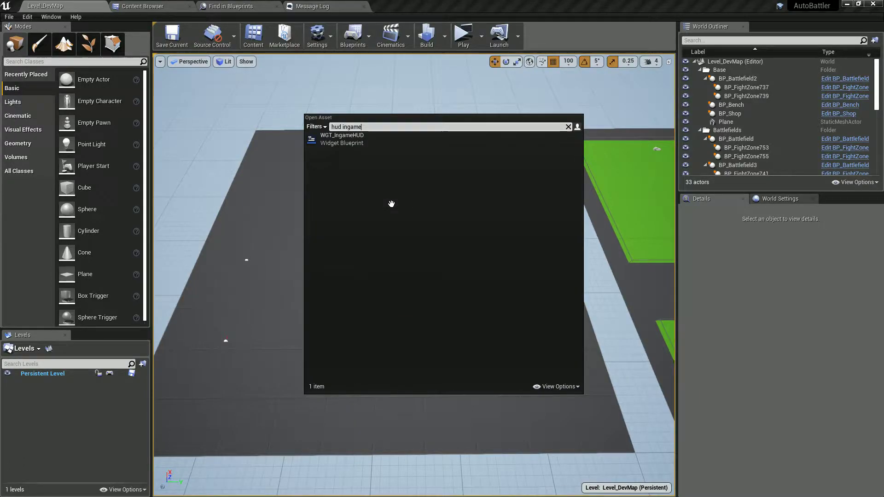
pyautogui.doubleClick(374, 140)
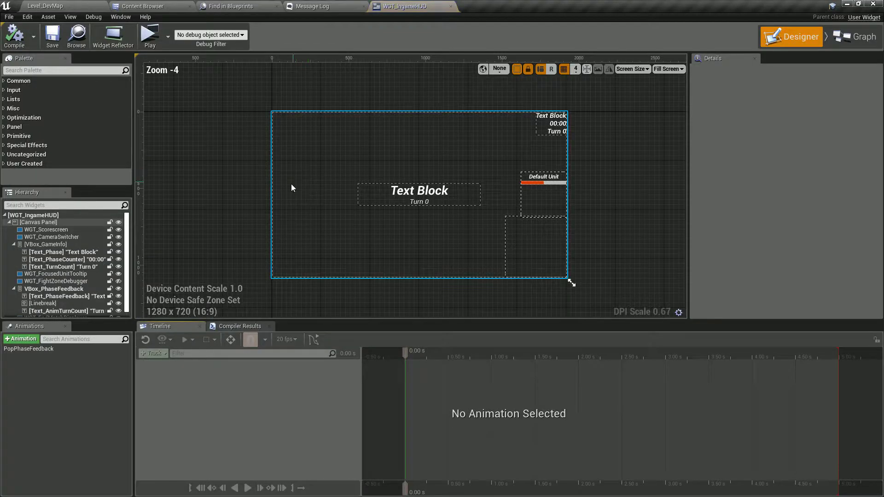
# Step: Set the visibility of WGT_FightZoneDebugger in the HUD's canvas panel to Hidden
pyautogui.click(9, 222)
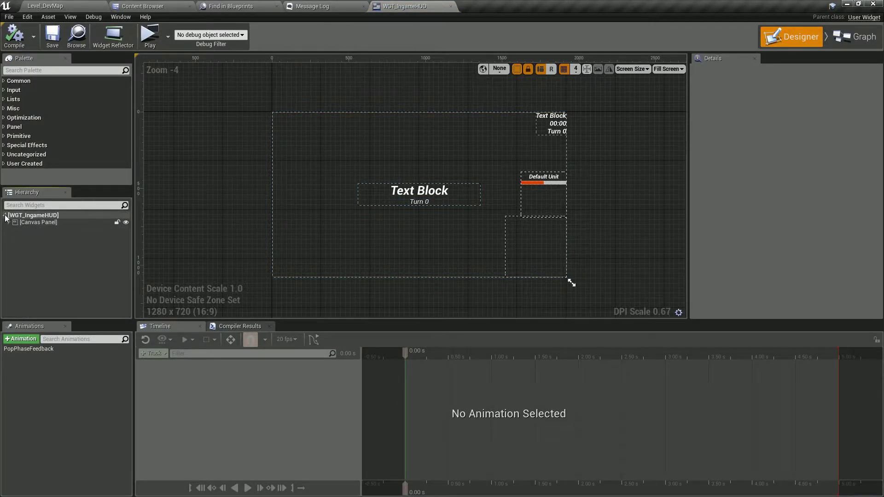
pyautogui.click(28, 215)
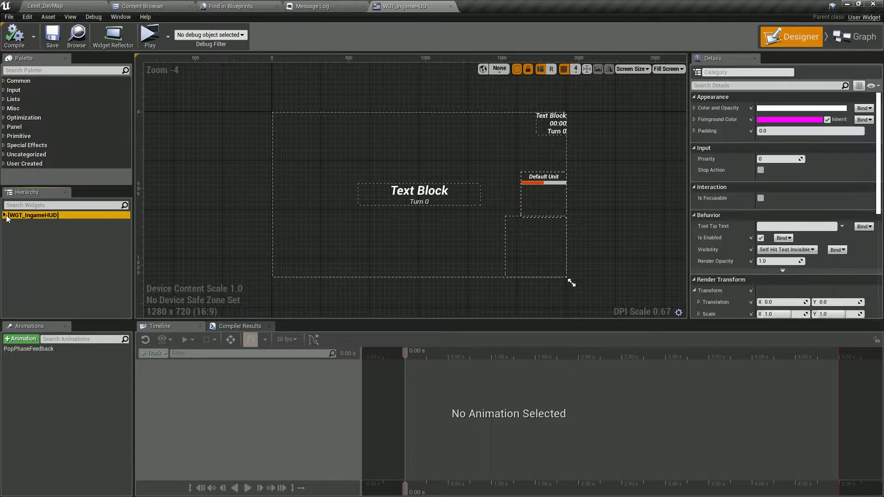
pyautogui.click(4, 215)
pyautogui.click(9, 222)
pyautogui.click(42, 259)
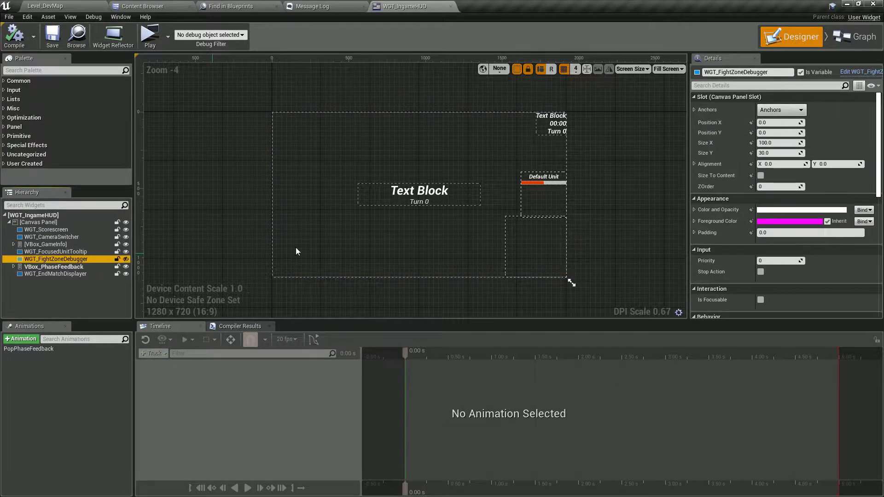
pyautogui.scroll(-6, 782, 193)
pyautogui.click(787, 204)
pyautogui.click(778, 219)
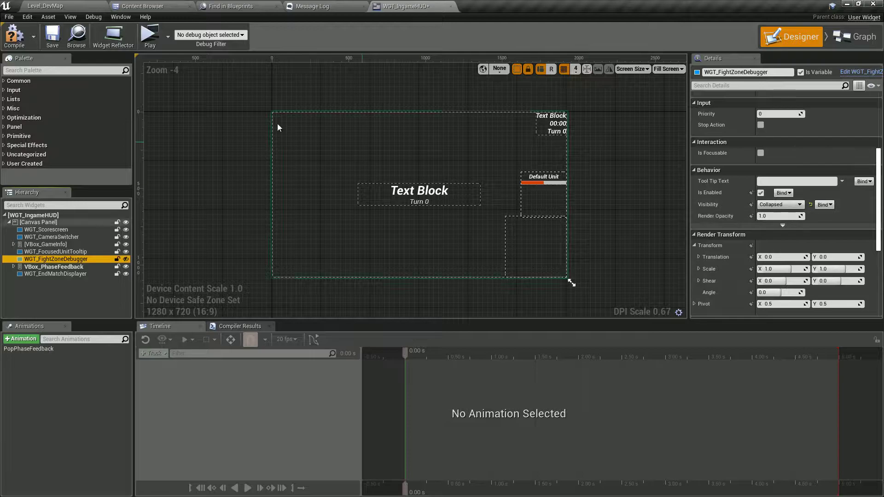
pyautogui.click(781, 204)
pyautogui.click(777, 223)
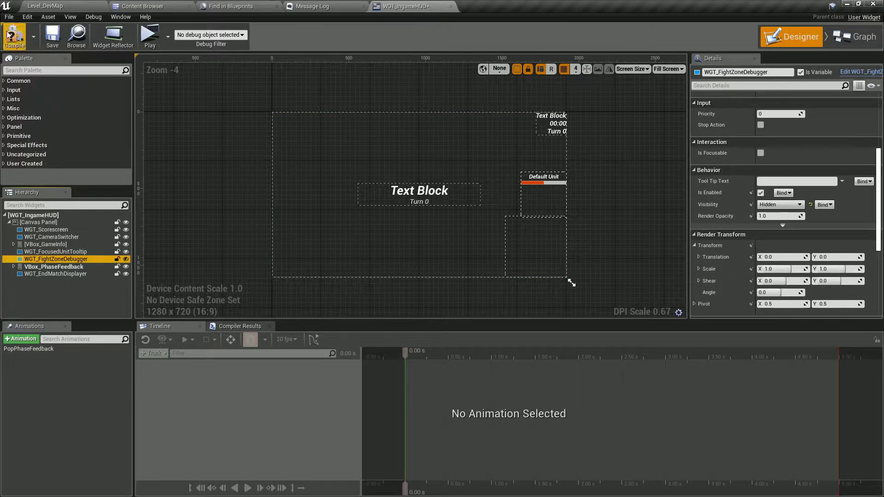
# Step: Save the HUD widget and run a brief play-test of it
pyautogui.click(52, 36)
pyautogui.click(151, 40)
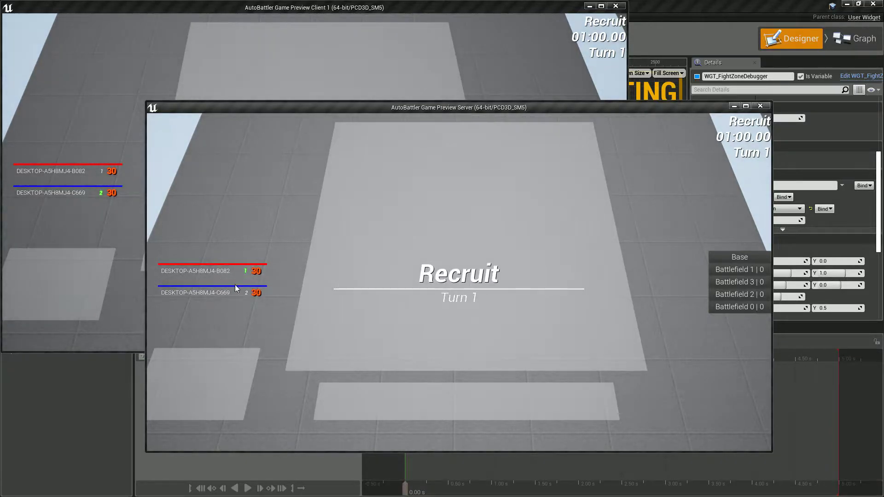
pyautogui.press('Escape')
# Step: Find and open the WGT_ScorescreenEntry widget blueprint
pyautogui.hotkey('ctrl', 'p')
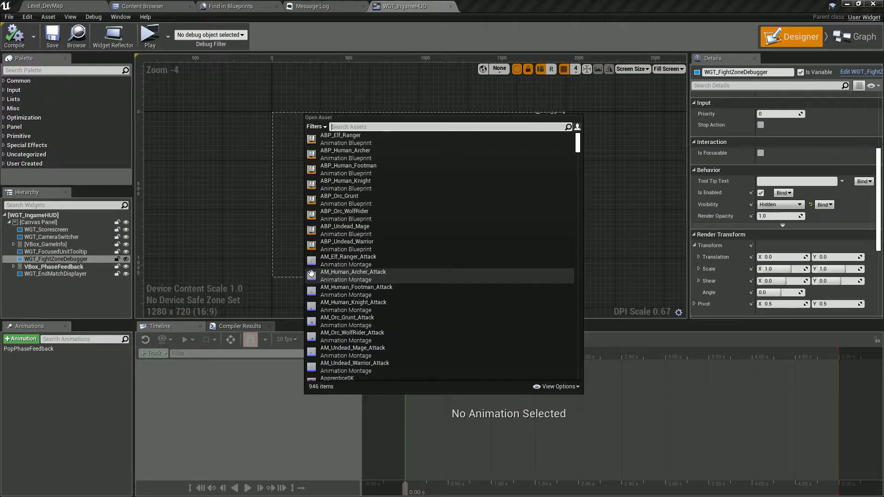
pyautogui.write('entry')
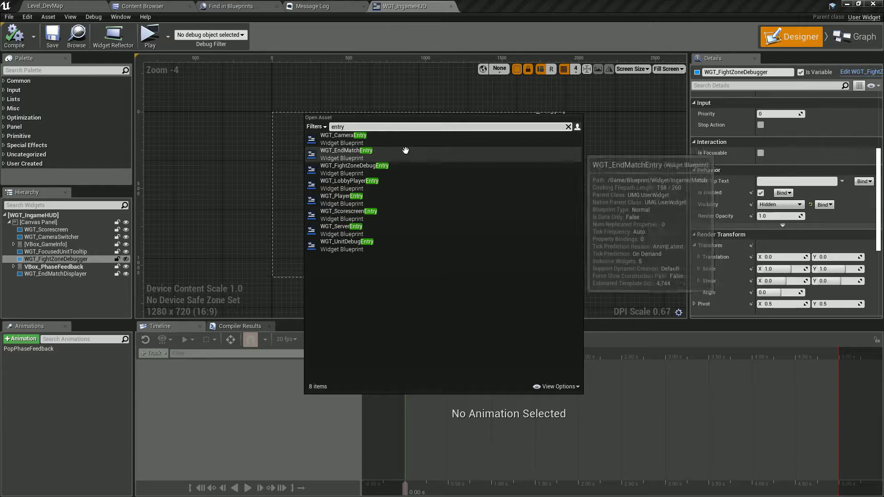
pyautogui.doubleClick(393, 217)
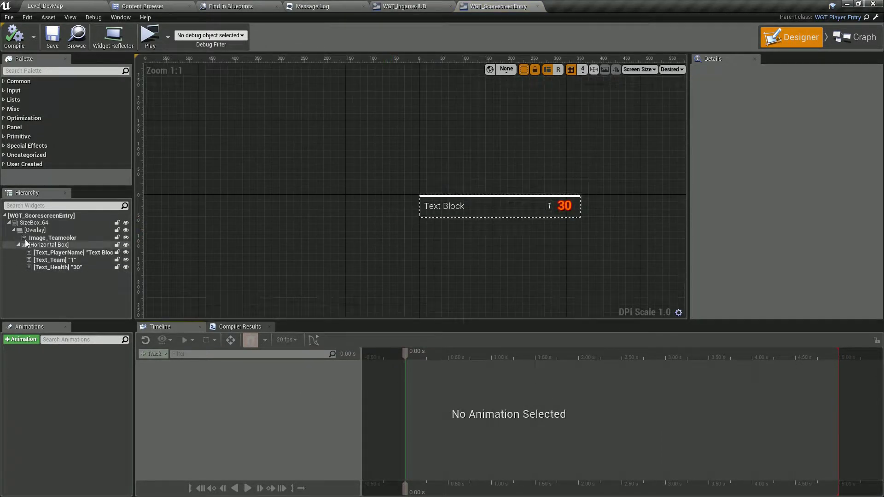
# Step: Try to set the width override of SizeBox_64 to 250 and compile the widget
pyautogui.moveTo(778, 108); pyautogui.dragTo(755, 108)
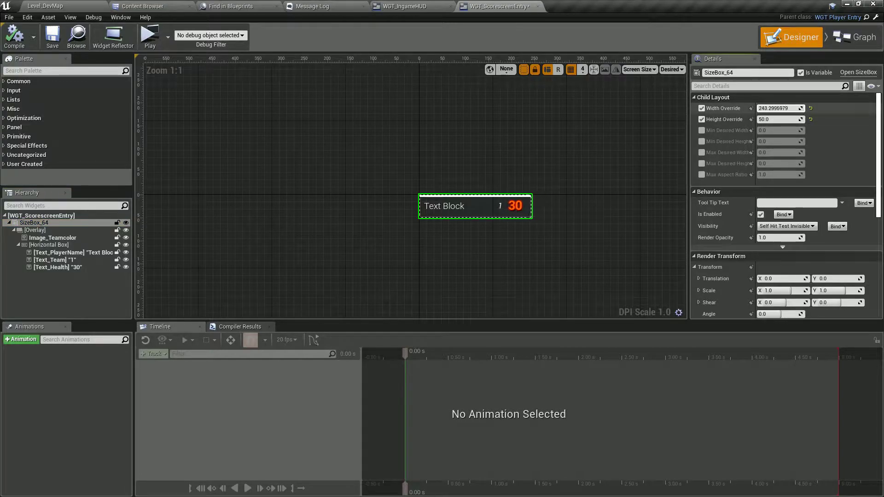
pyautogui.write('250')
pyautogui.press('Return')
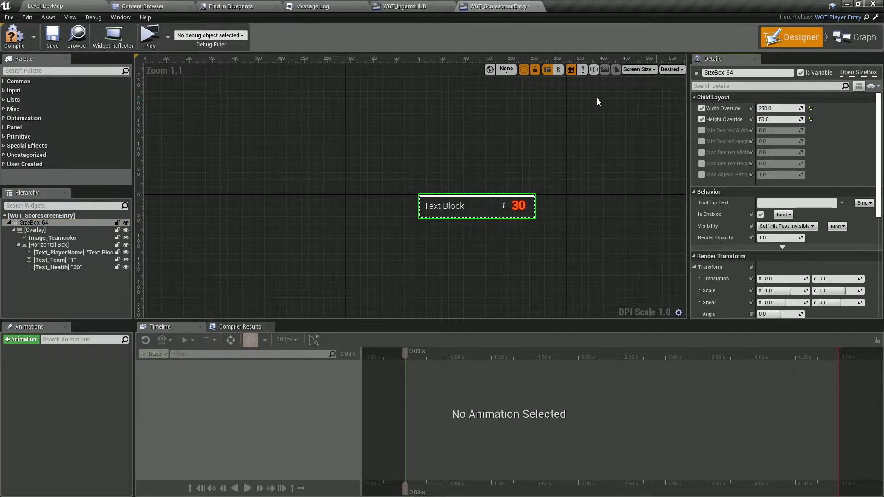
pyautogui.click(19, 38)
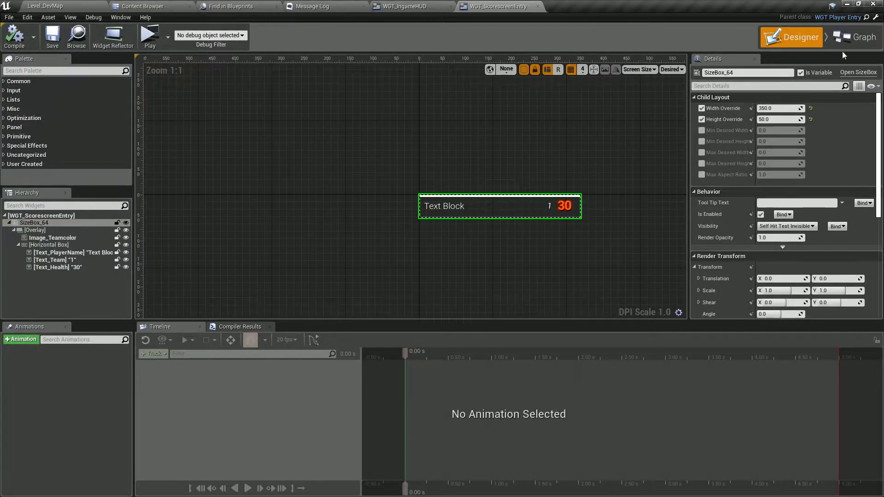
# Step: Set the Width in the WGT_ScorescreenEntry class defaults to 250, compile, and play-test the result
pyautogui.click(852, 40)
pyautogui.click(174, 43)
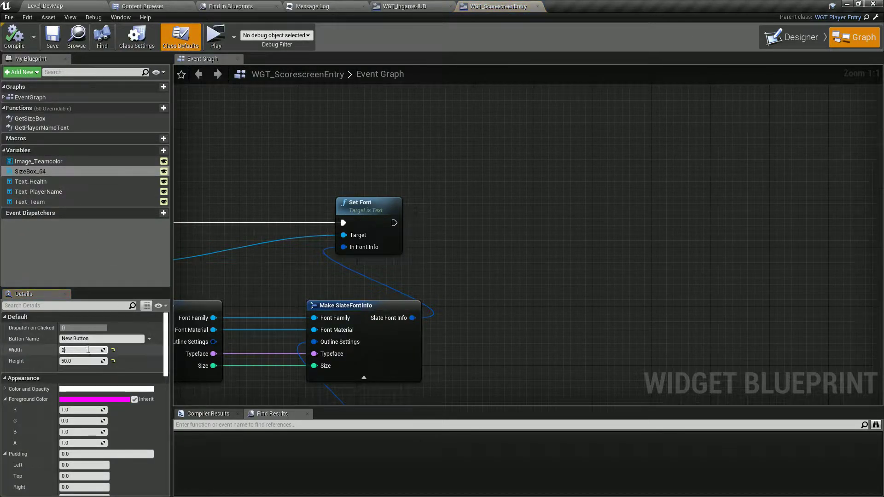
pyautogui.click(14, 37)
pyautogui.click(216, 35)
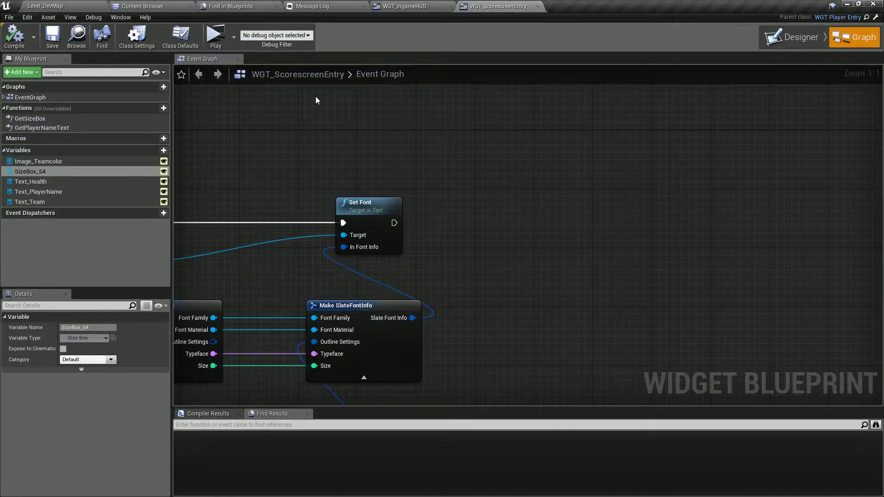
# Step: Examine the Text_PlayerName block and the parent widget WGT_PlayerEntry, and locate that parent in the Content Browser
pyautogui.click(796, 38)
pyautogui.click(444, 207)
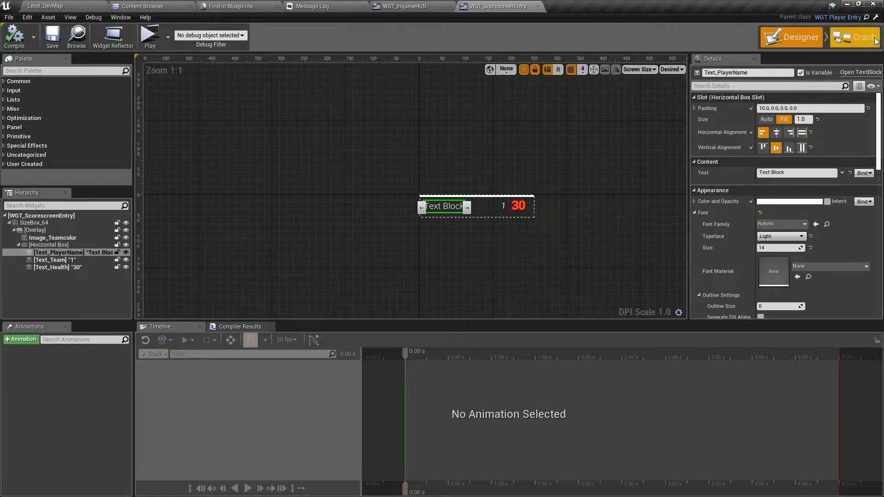
pyautogui.click(875, 17)
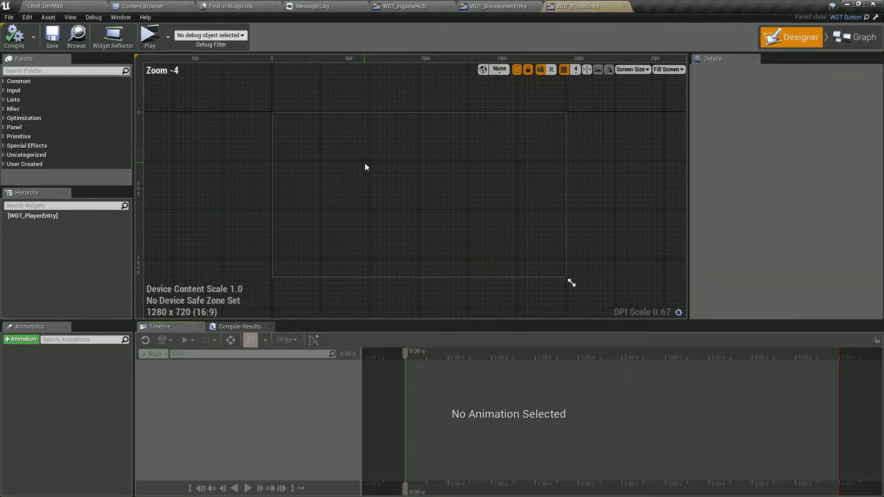
pyautogui.click(624, 6)
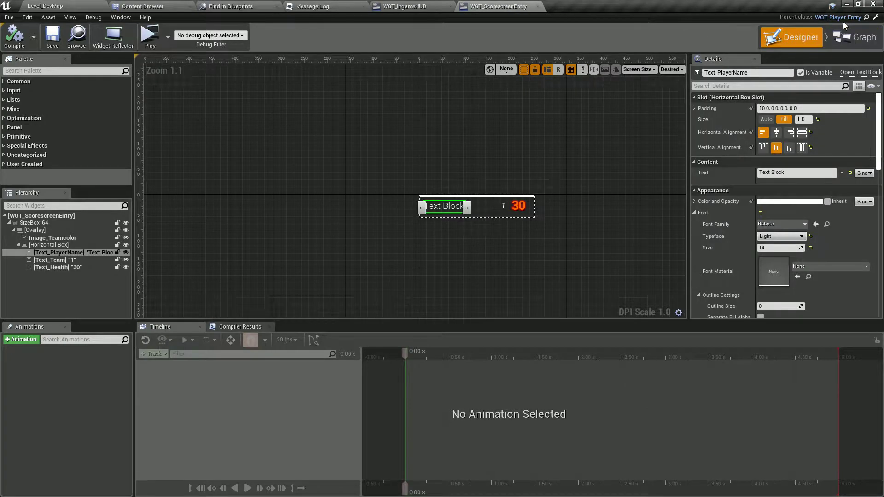
pyautogui.click(865, 18)
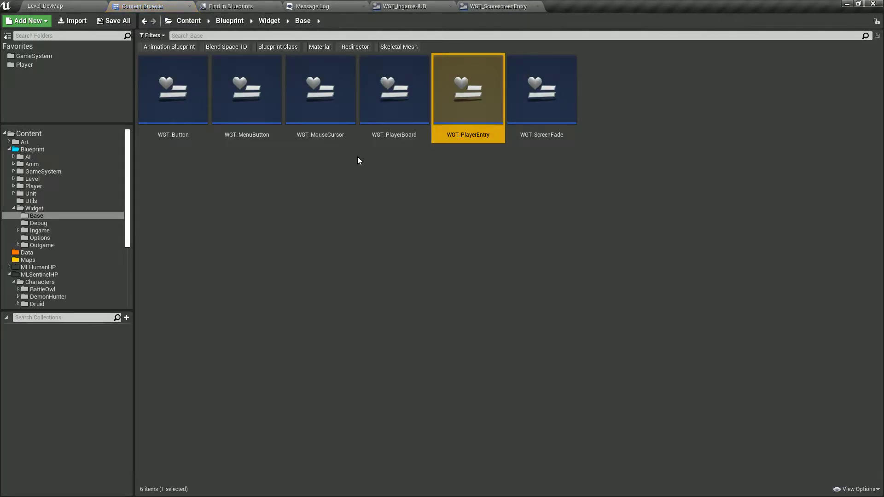
# Step: Open WGT_Scorescreen from the Ingame/Scorescreen folder and examine the Create Player Entry node in its event graph
pyautogui.click(54, 230)
pyautogui.doubleClick(324, 121)
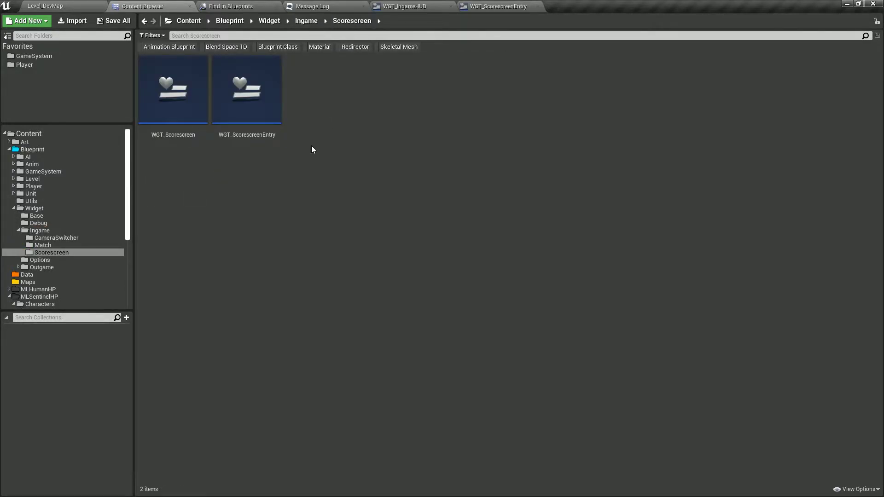
pyautogui.doubleClick(190, 112)
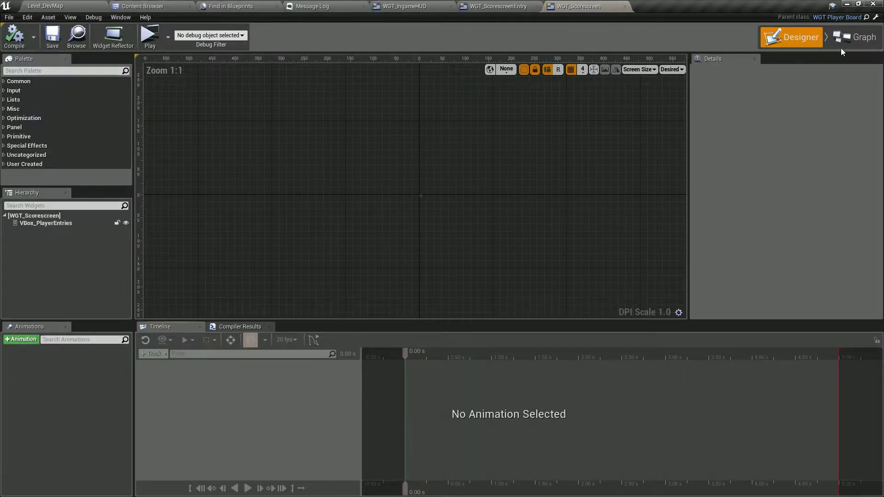
pyautogui.click(852, 38)
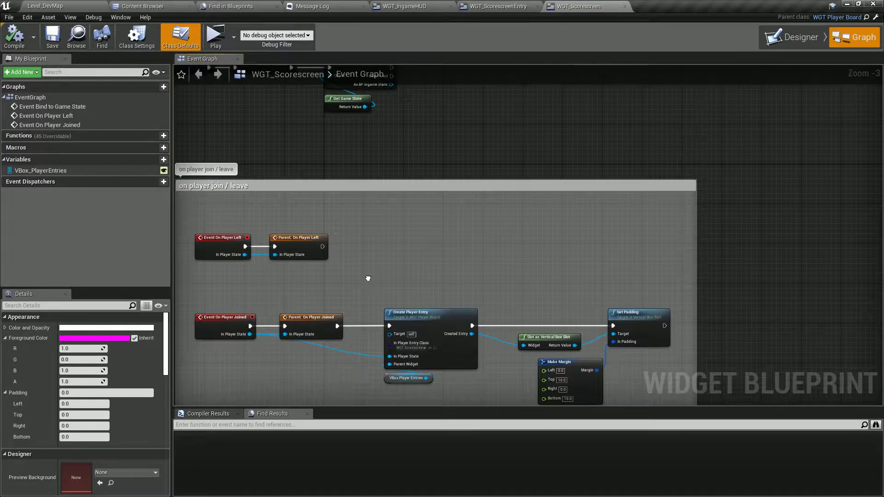
pyautogui.scroll(2, 371, 283)
pyautogui.doubleClick(456, 321)
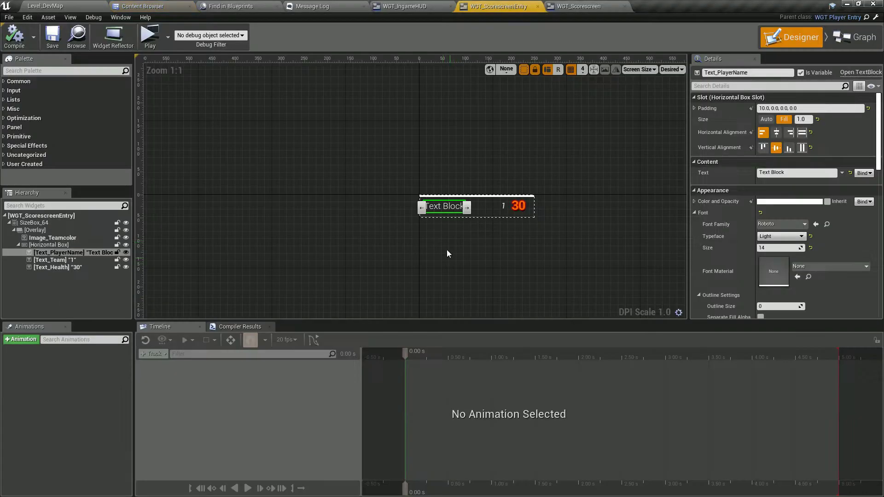
# Step: Examine the Set Team, Set Color and Set Local State events in the WGT_ScorescreenEntry event graph
pyautogui.click(849, 38)
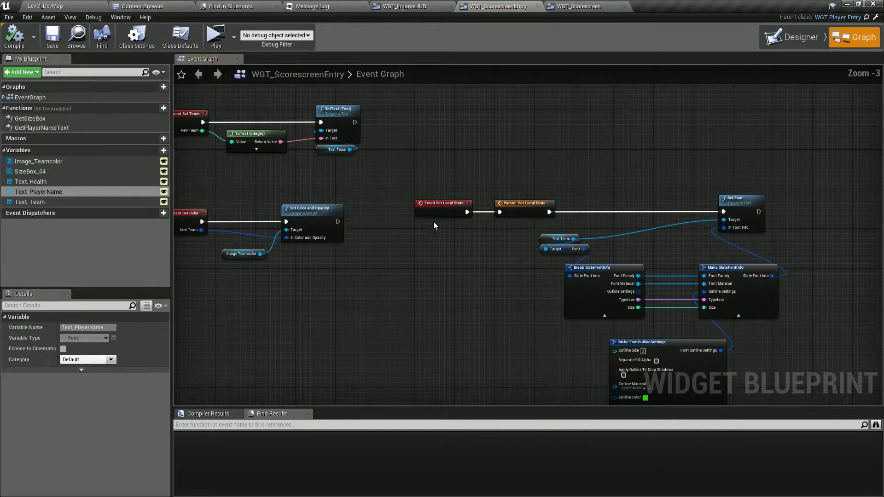
pyautogui.scroll(2, 436, 237)
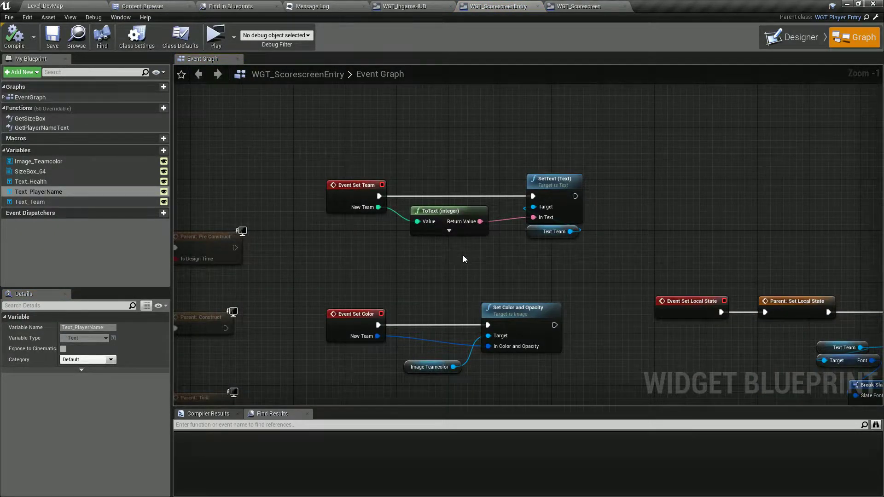
pyautogui.scroll(-4, 528, 201)
pyautogui.scroll(3, 795, 278)
pyautogui.moveTo(795, 278); pyautogui.dragTo(579, 259, button='right')
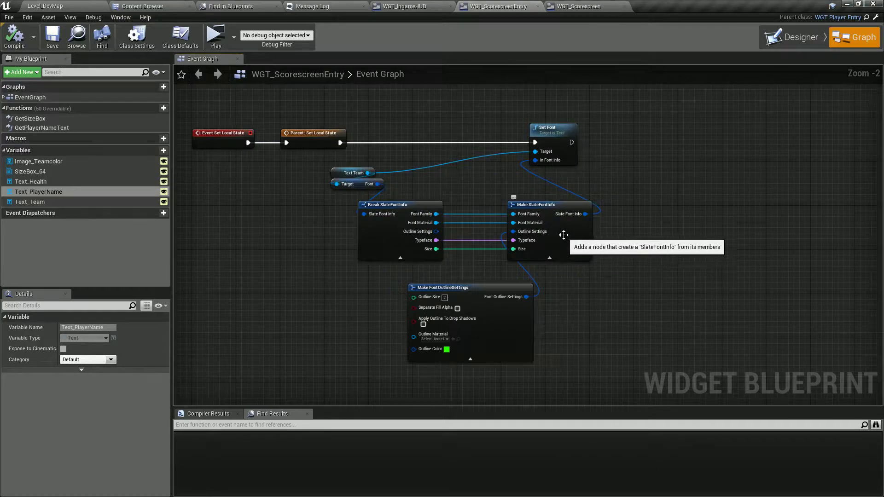
pyautogui.moveTo(431, 198); pyautogui.dragTo(659, 342, button='right')
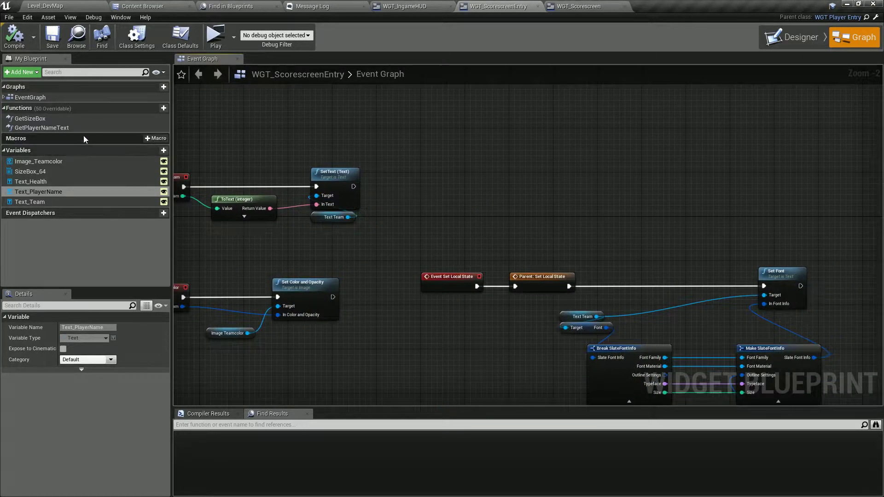
# Step: Inspect the GetPlayerNameText function of WGT_ScorescreenEntry and return to its event graph
pyautogui.click(86, 127)
pyautogui.doubleClick(87, 124)
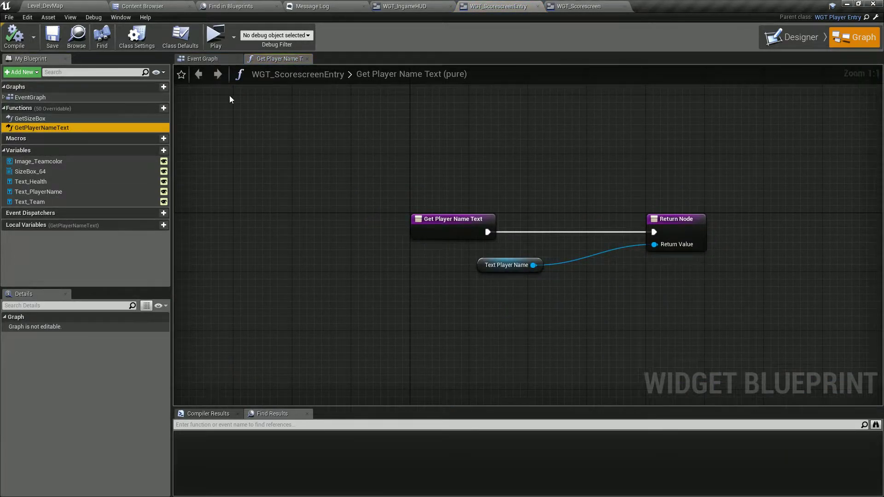
pyautogui.click(202, 59)
pyautogui.moveTo(278, 112); pyautogui.dragTo(475, 179, button='right')
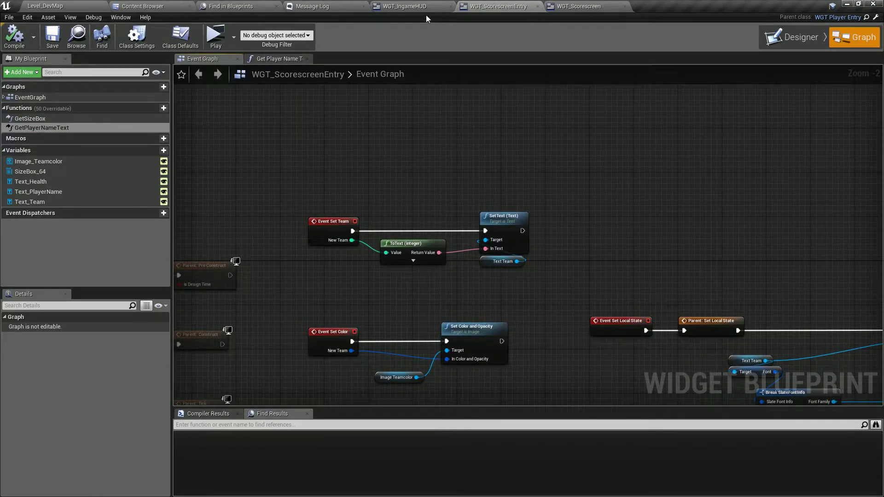
# Step: Return to the WGT_Scorescreen event graph and review the player-joined logic around Create Player Entry
pyautogui.click(405, 6)
pyautogui.click(578, 6)
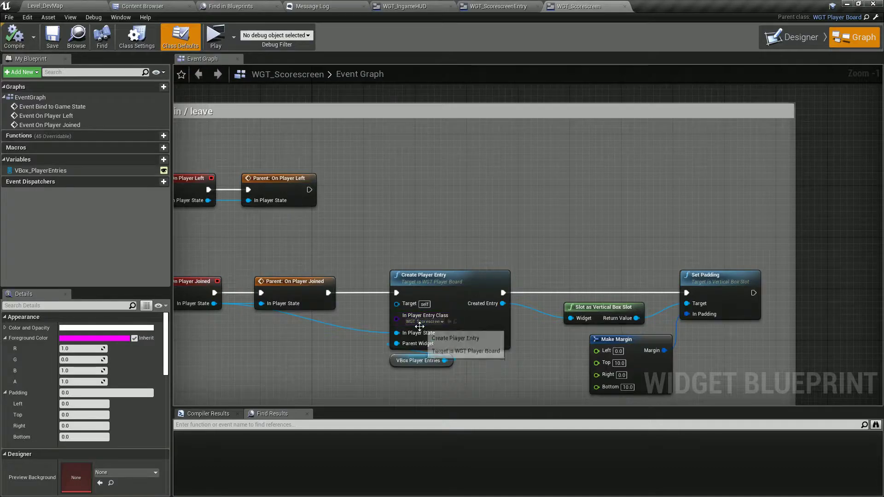
pyautogui.moveTo(324, 330); pyautogui.dragTo(327, 270, button='right')
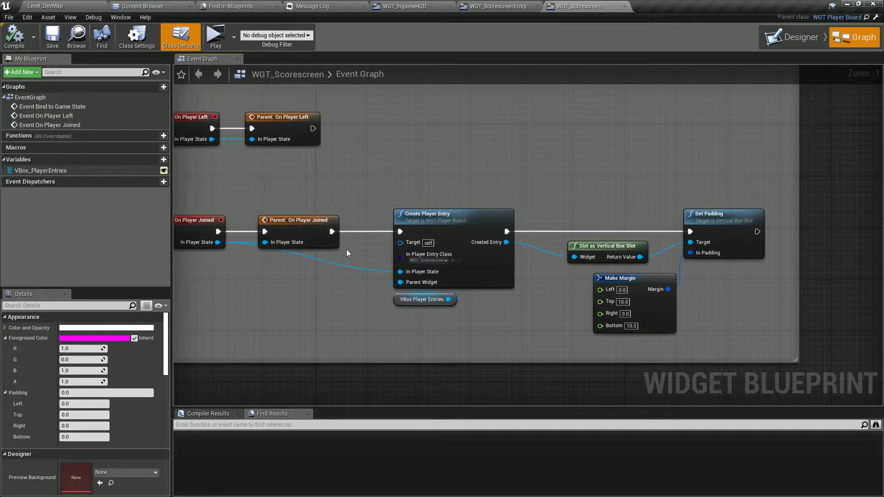
# Step: Tuck Make Margin under the Slot as Vertical Box Slot node, open the WGT_ScorescreenEntry class and review its Set Local State event
pyautogui.moveTo(665, 306); pyautogui.dragTo(645, 299)
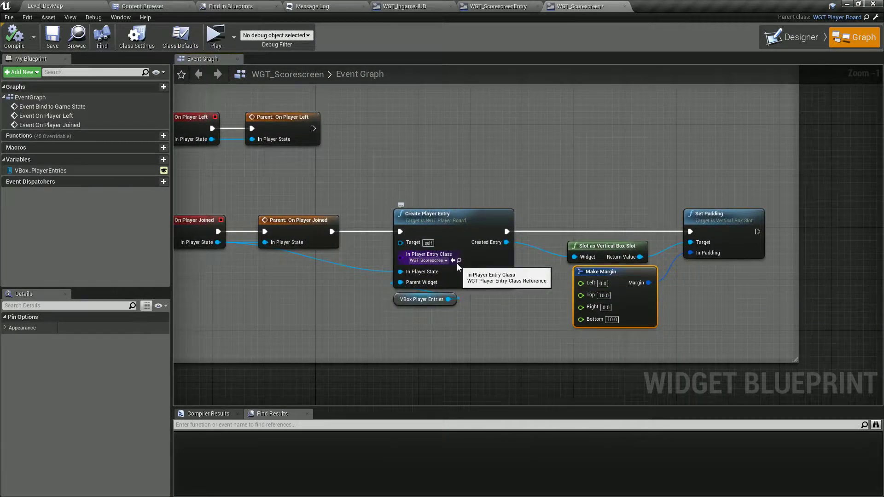
pyautogui.click(458, 261)
pyautogui.doubleClick(247, 104)
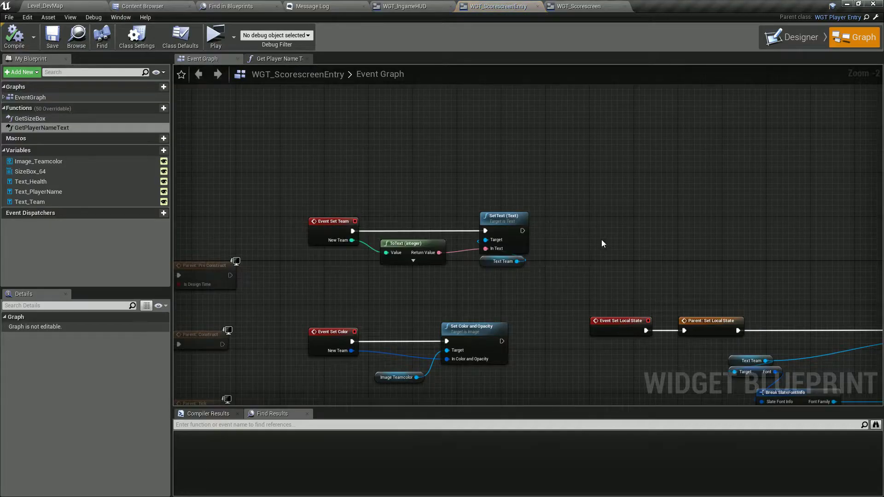
pyautogui.moveTo(601, 243); pyautogui.dragTo(552, 151, button='right')
pyautogui.moveTo(572, 247); pyautogui.dragTo(366, 208, button='right')
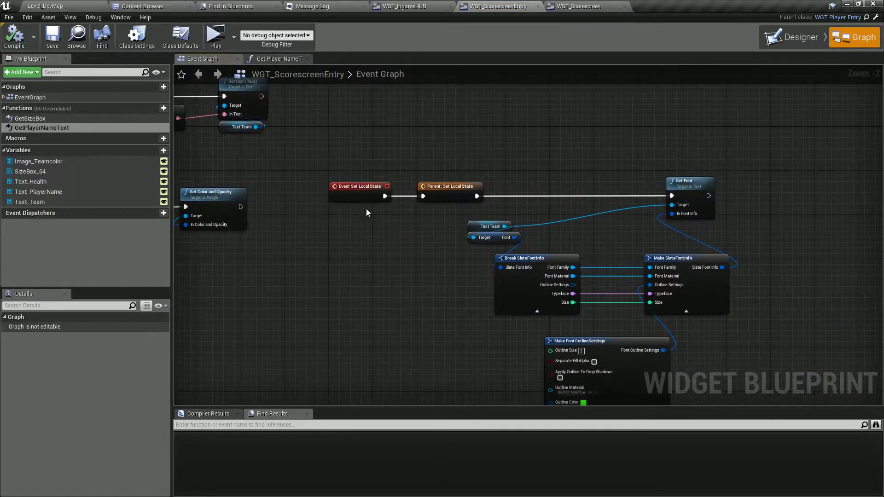
pyautogui.moveTo(346, 132); pyautogui.dragTo(328, 103, button='right')
pyautogui.scroll(-3, 289, 167)
pyautogui.moveTo(247, 199); pyautogui.dragTo(594, 233, button='right')
# Step: Open the parent class WGT_PlayerEntry and examine the event bindings in its Bind to Player State function
pyautogui.click(875, 17)
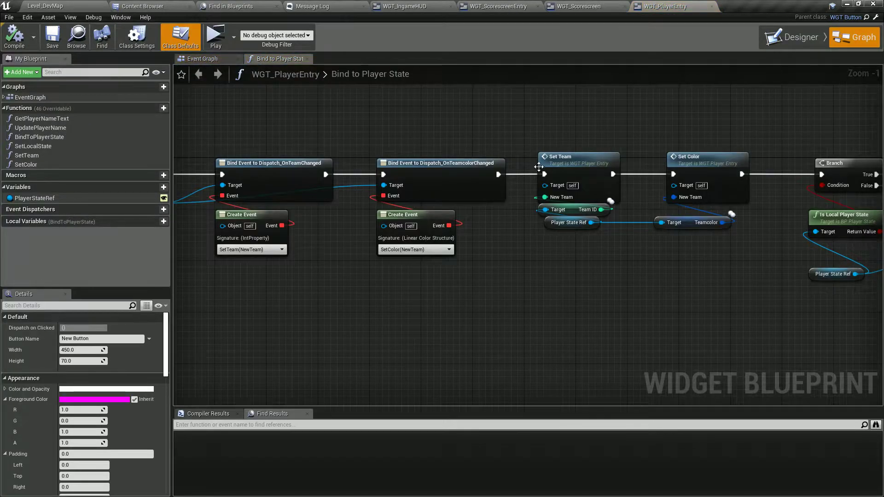
pyautogui.moveTo(539, 167); pyautogui.dragTo(214, 176, button='right')
pyautogui.scroll(-1, 309, 197)
pyautogui.moveTo(294, 203); pyautogui.dragTo(718, 223, button='right')
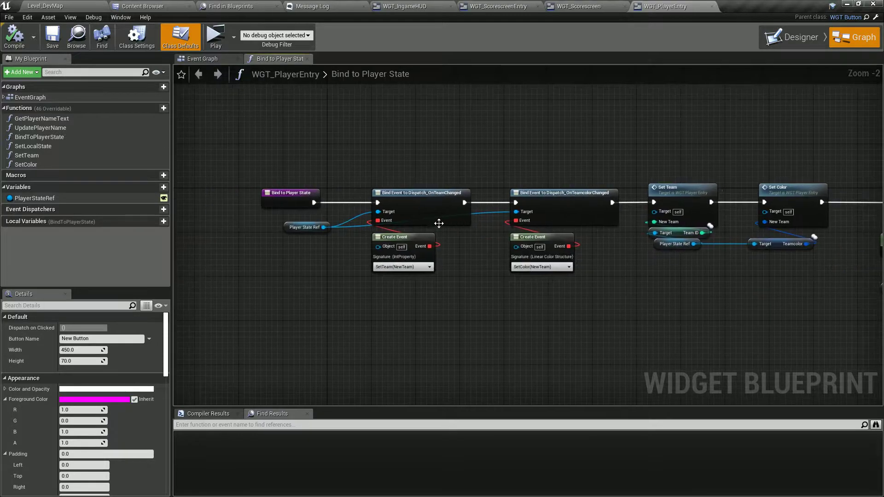
# Step: Stack the ToText, Get Nickname and Player State Ref nodes neatly below SetText in the Update Player Name function and save WGT_PlayerEntry
pyautogui.click(222, 60)
pyautogui.doubleClick(559, 347)
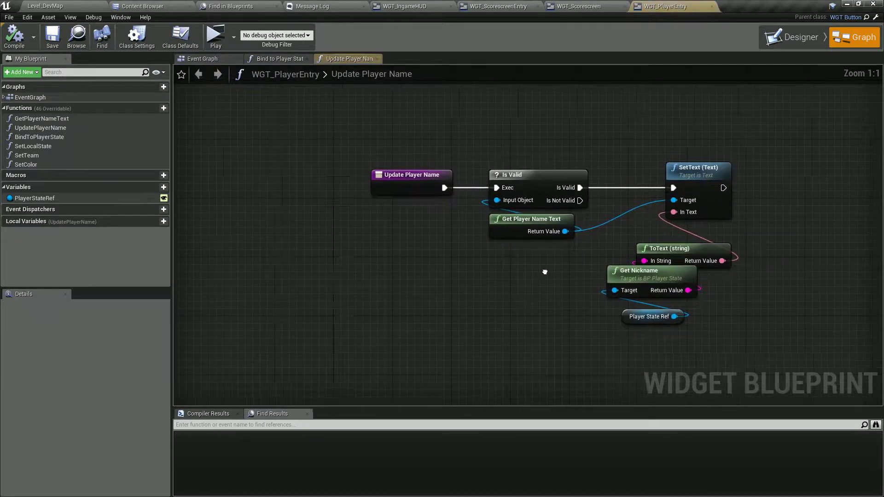
pyautogui.moveTo(545, 272); pyautogui.dragTo(303, 271, button='right')
pyautogui.moveTo(318, 280); pyautogui.dragTo(405, 317)
pyautogui.moveTo(412, 271); pyautogui.dragTo(441, 278)
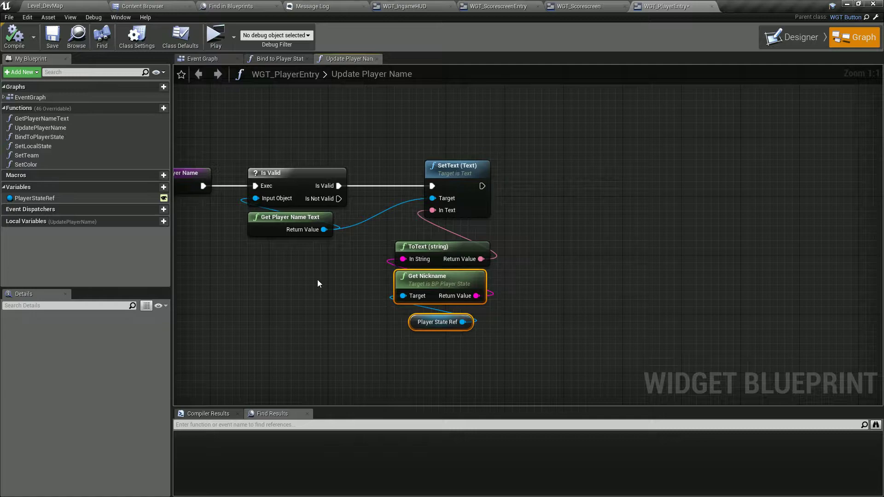
pyautogui.moveTo(342, 256); pyautogui.dragTo(440, 322)
pyautogui.moveTo(455, 245); pyautogui.dragTo(455, 237)
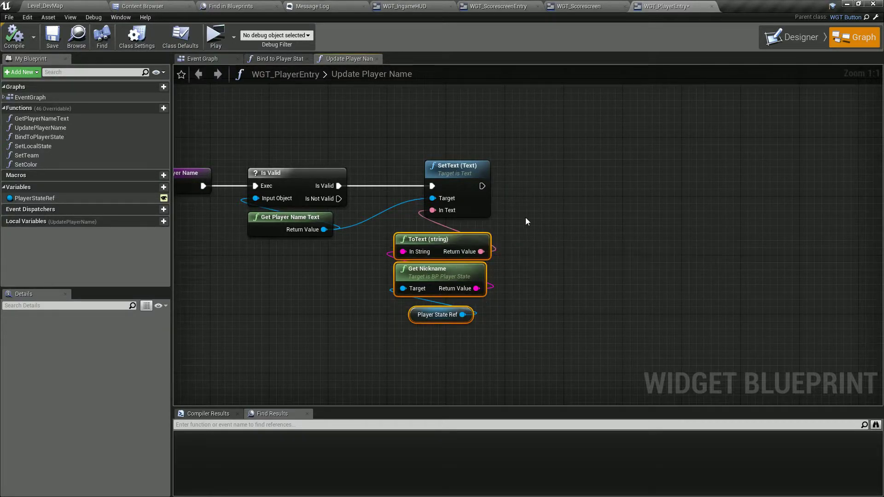
pyautogui.click(502, 217)
pyautogui.hotkey('ctrl', 's')
pyautogui.hotkey('ctrl', 'p')
pyautogui.write('c')
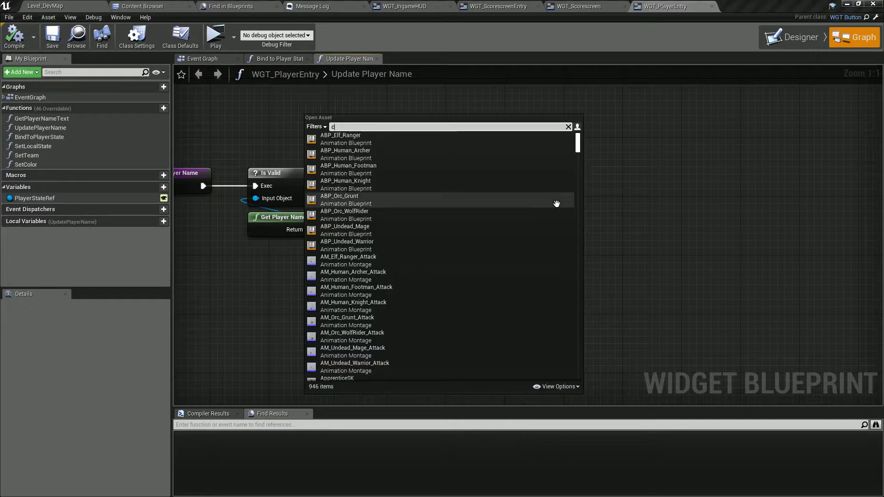
pyautogui.click(687, 190)
# Step: Search all blueprints for "crop"
pyautogui.hotkey('ctrl', 'f')
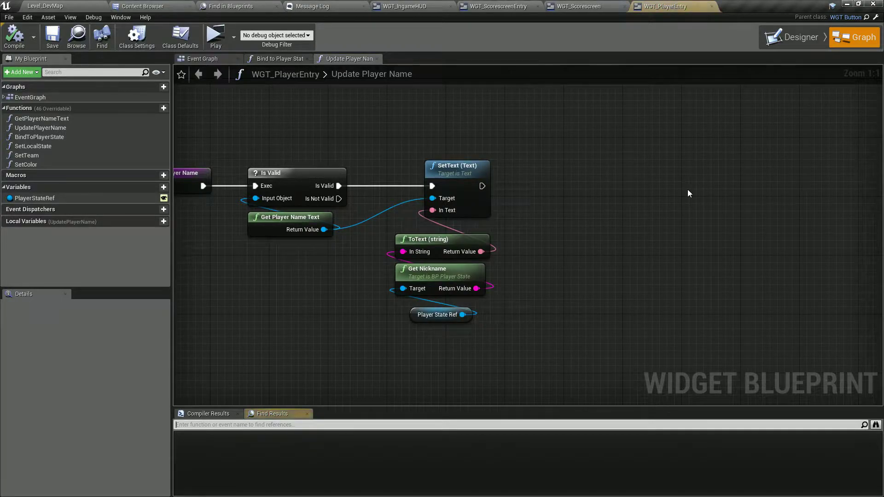
pyautogui.write('crop')
pyautogui.click(875, 424)
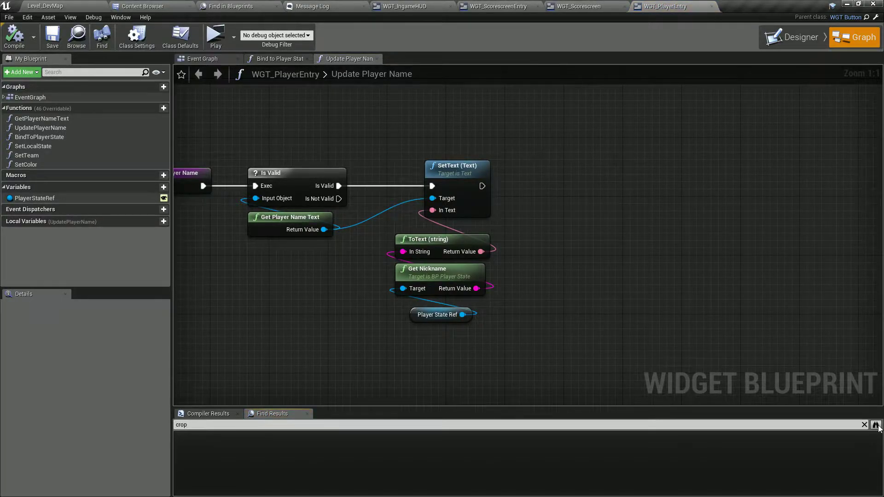
# Step: In WGT_FightZoneDebugEntry, connect New Player directly to ToText's In String and remove the Crop Player Nickname node
pyautogui.doubleClick(50, 67)
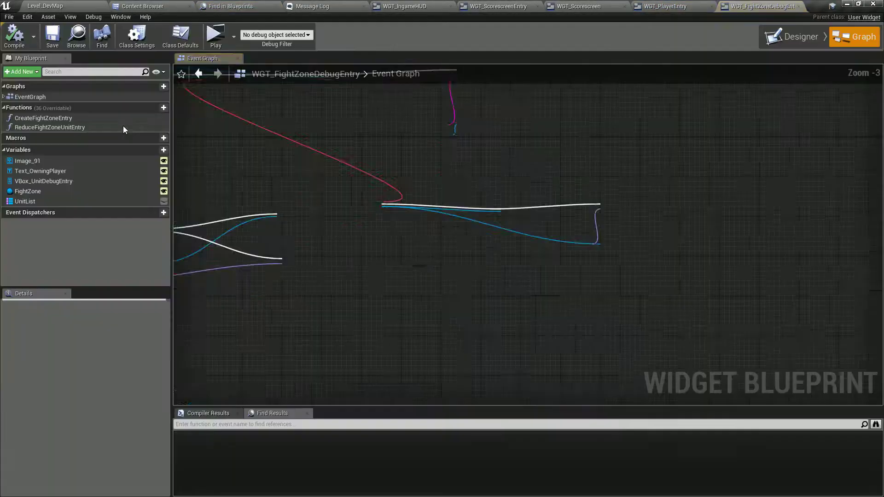
pyautogui.moveTo(348, 188); pyautogui.dragTo(478, 230)
pyautogui.press('Delete')
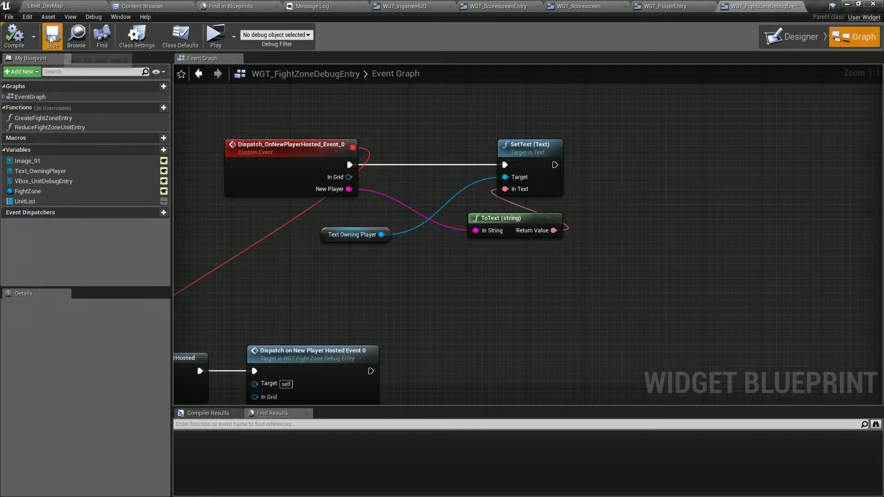
# Step: In WGT_EndMatchDisplayer's DisplayEndMatchResult, remove both Crop Player Nickname nodes, wire In Player directly to the Create WGT End Match Entry Widget node, and save
pyautogui.click(313, 6)
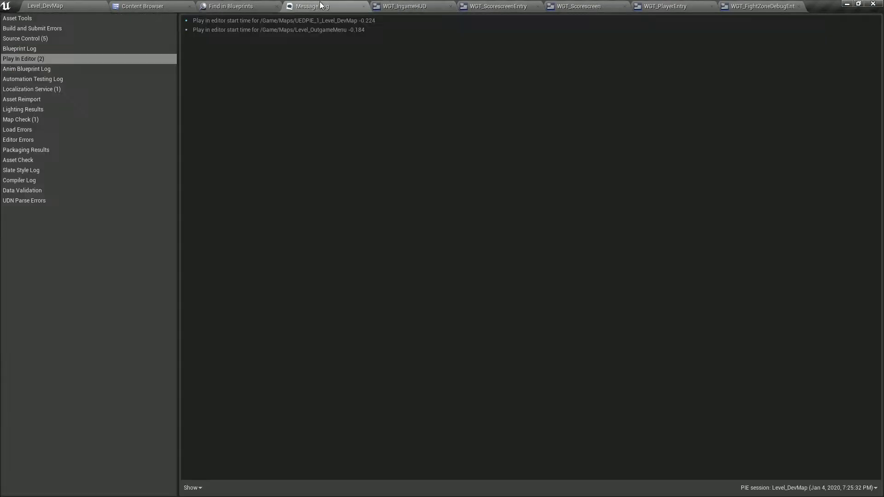
pyautogui.click(226, 6)
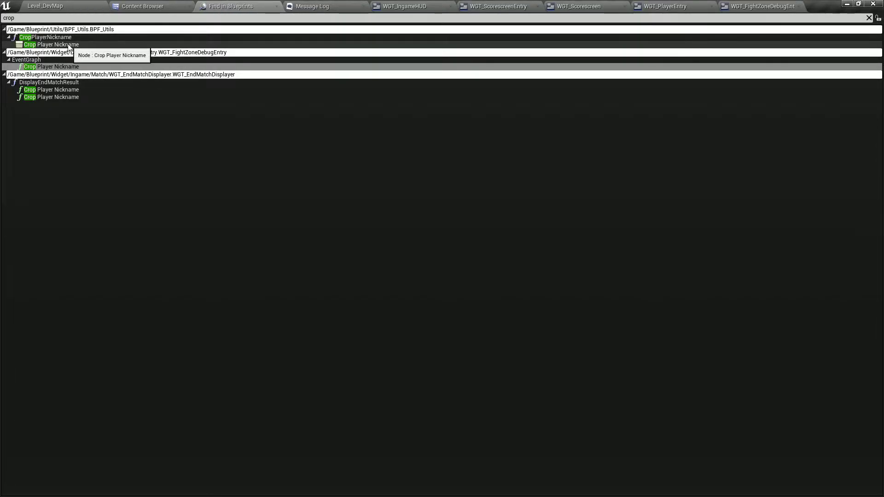
pyautogui.click(63, 91)
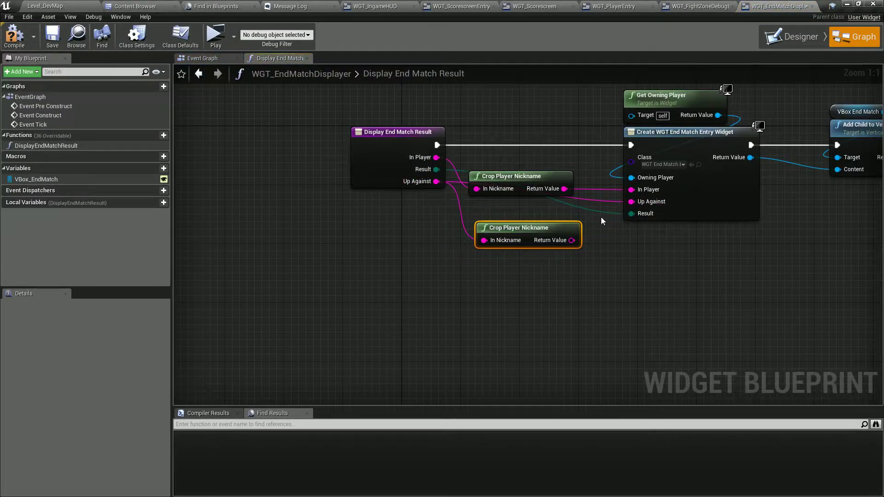
pyautogui.press('Delete')
pyautogui.moveTo(436, 157); pyautogui.dragTo(631, 189)
pyautogui.click(510, 176)
pyautogui.press('Delete')
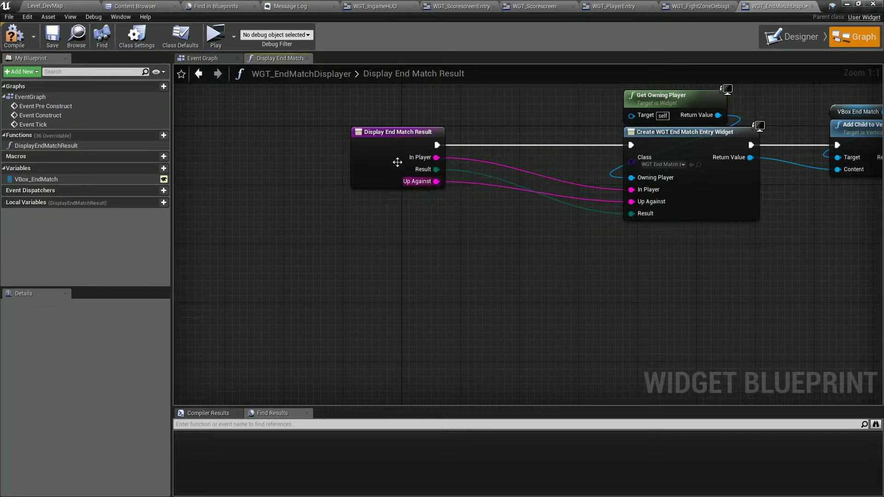
pyautogui.click(51, 36)
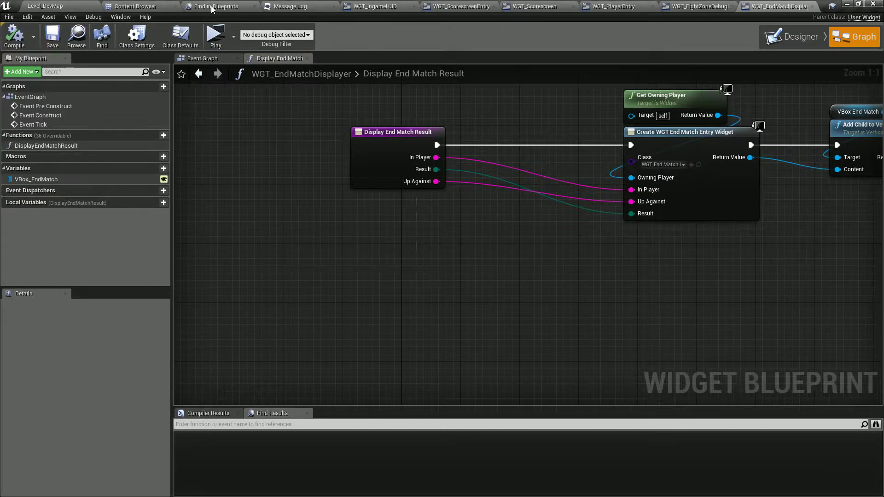
# Step: Find the BP_PlayerState blueprint among the project's assets and open its GetNickname function
pyautogui.click(214, 6)
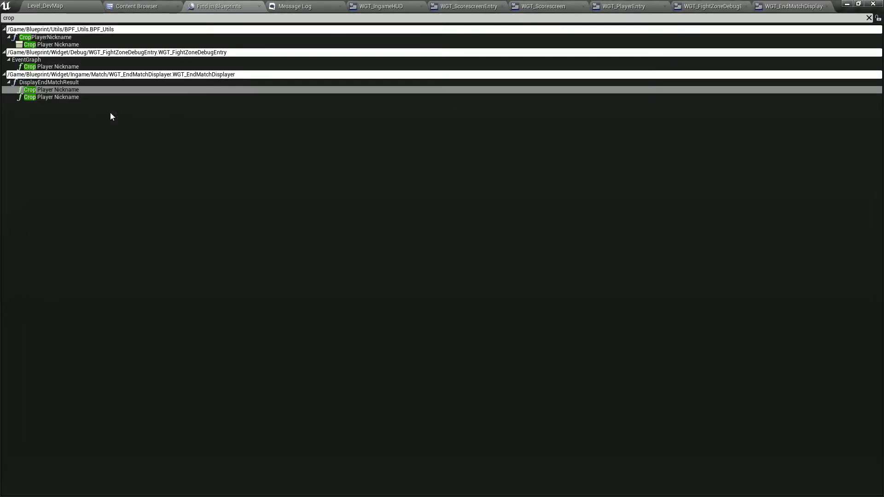
pyautogui.click(400, 6)
pyautogui.hotkey('ctrl', 'p')
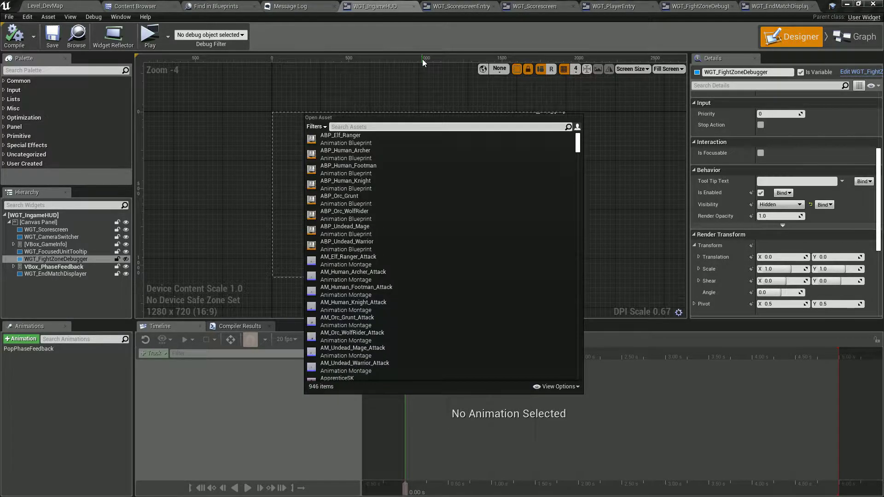
pyautogui.write('plqyer stqte')
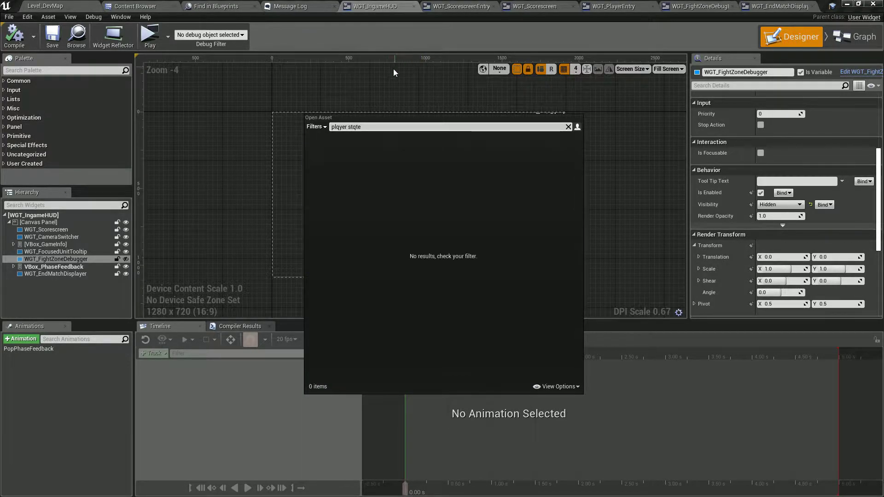
pyautogui.hotkey('ctrl', 'a')
pyautogui.write('state')
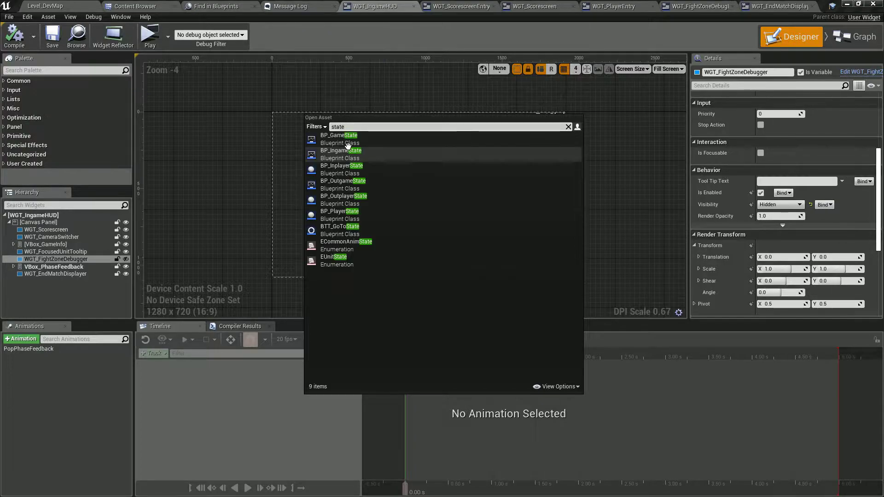
pyautogui.click(357, 216)
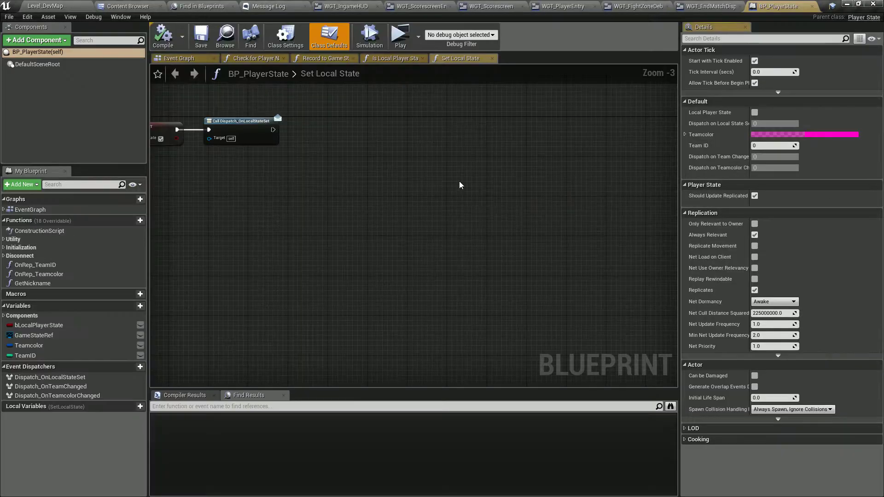
pyautogui.doubleClick(21, 284)
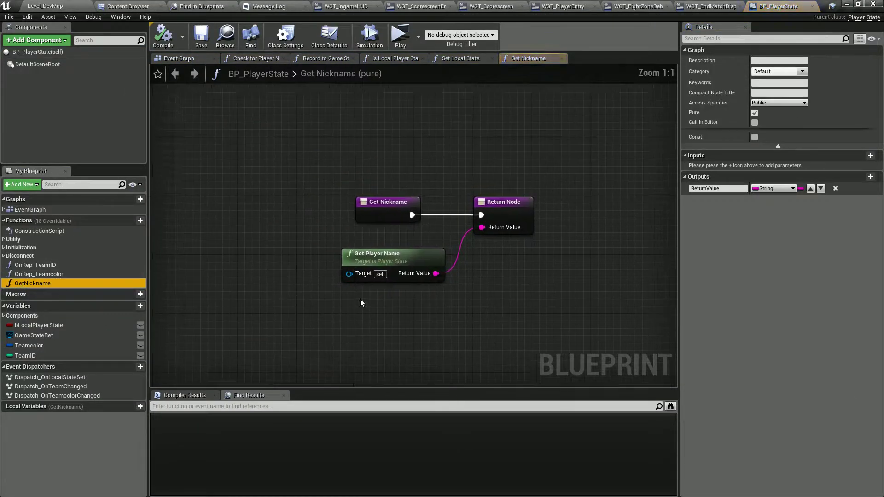
# Step: Insert a Crop Player Nickname node between Get Player Name and the Return Node in GetNickname, and save BP_PlayerState
pyautogui.hotkey('ctrl', 'v')
pyautogui.moveTo(442, 277); pyautogui.dragTo(468, 314)
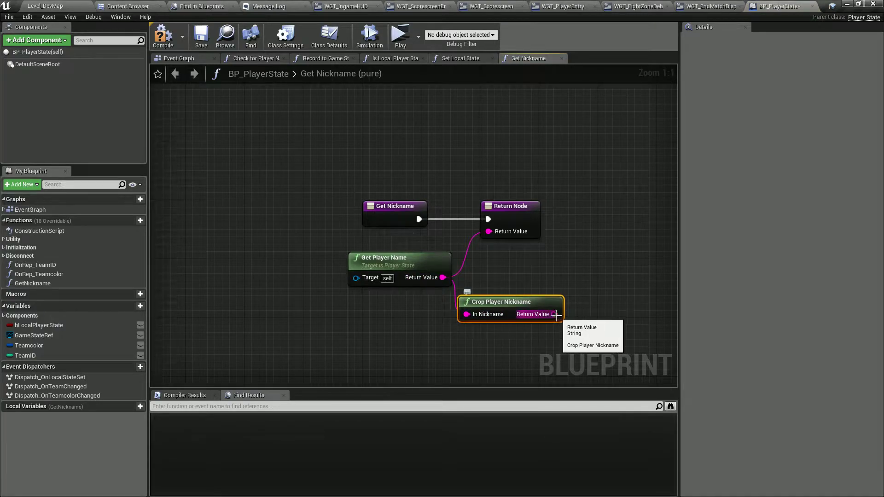
pyautogui.moveTo(554, 314); pyautogui.dragTo(489, 232)
pyautogui.hotkey('ctrl', 's')
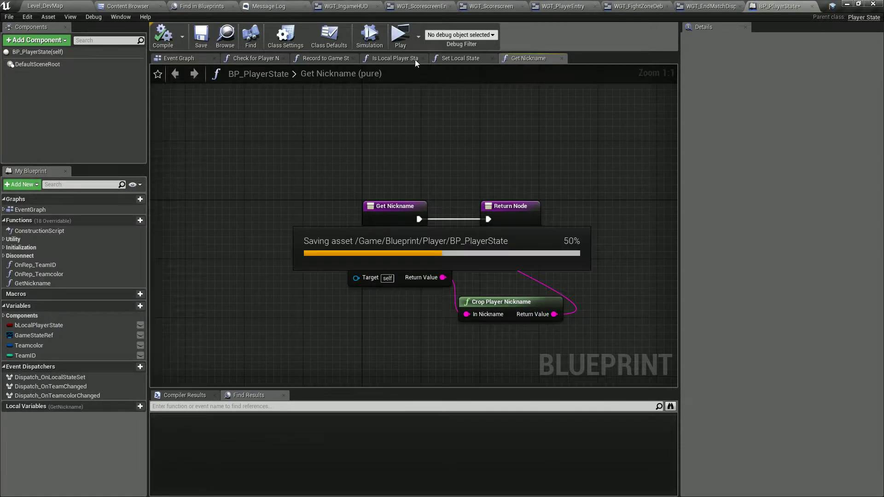
# Step: Play-test the game to check the cropped nicknames, placing several units from the bench onto the battlefield
pyautogui.click(400, 37)
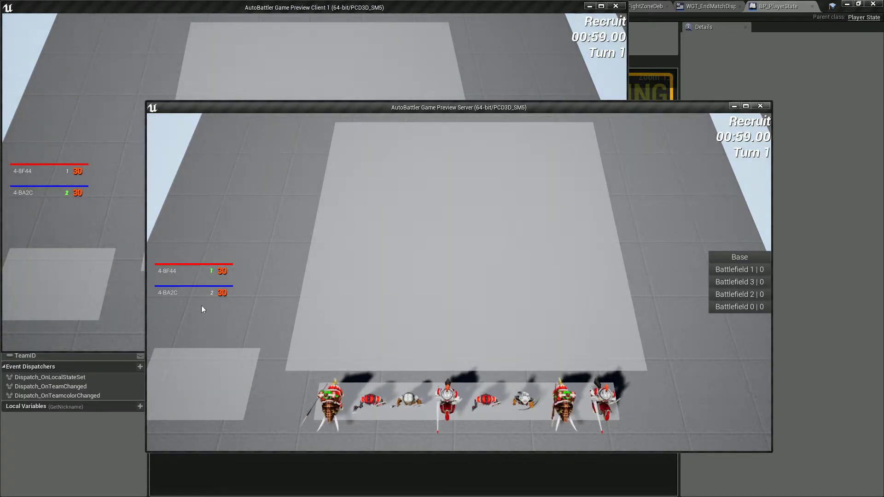
pyautogui.moveTo(363, 384); pyautogui.dragTo(415, 305)
pyautogui.moveTo(405, 395); pyautogui.dragTo(446, 292)
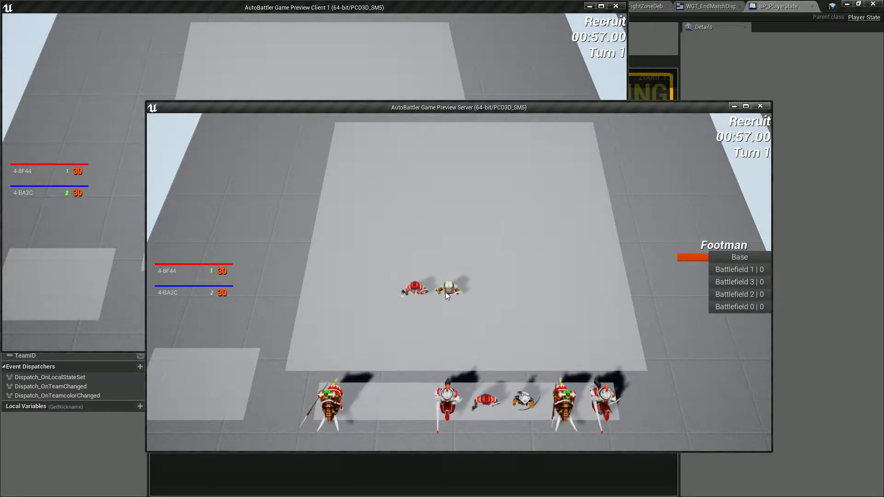
pyautogui.moveTo(410, 397); pyautogui.dragTo(455, 290)
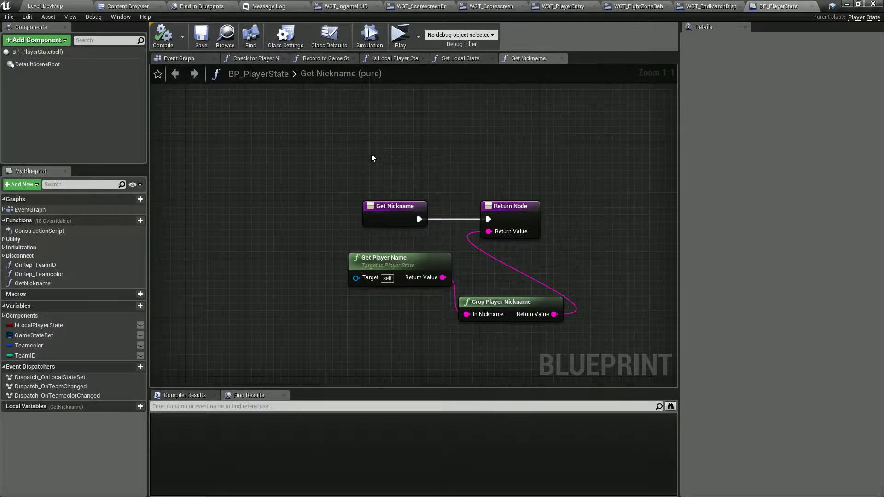
# Step: Open BP_Square, turn on Hidden in Game for its TextRender component, and save the blueprint
pyautogui.hotkey('ctrl', 'p')
pyautogui.write('square')
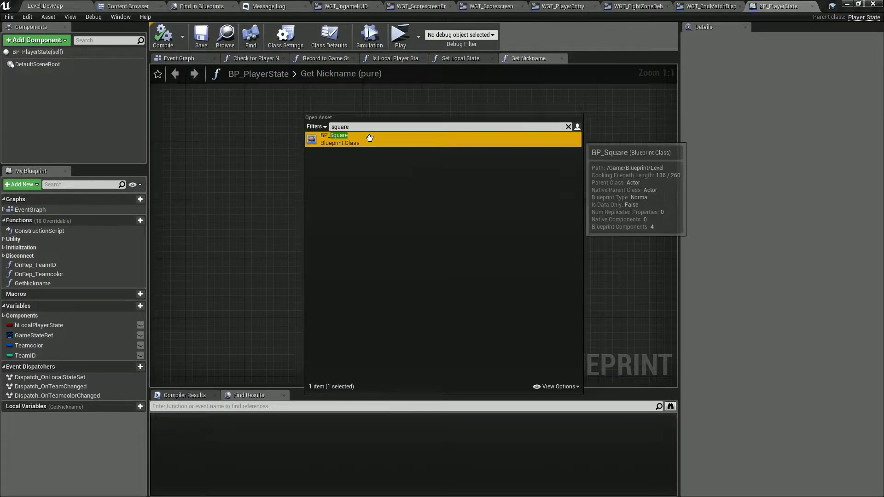
pyautogui.press('Return')
pyautogui.click(60, 94)
pyautogui.scroll(-5, 739, 283)
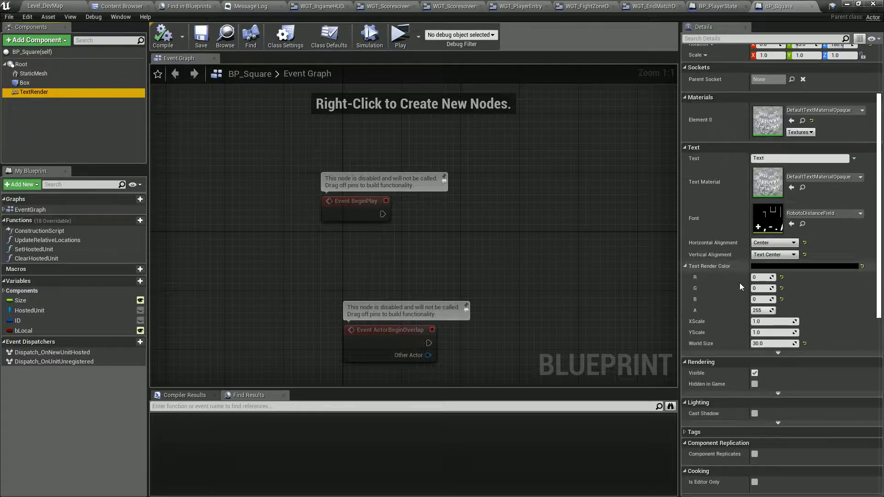
pyautogui.click(754, 296)
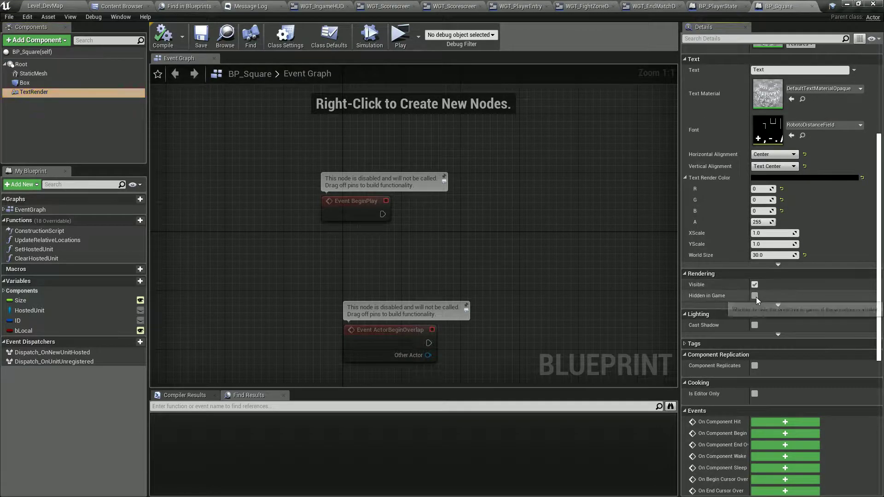
pyautogui.click(198, 46)
# Step: Close all asset tabs other than WGT_IngameHUD, launch a play test and move the server preview window clear of the client window
pyautogui.rightClick(321, 4)
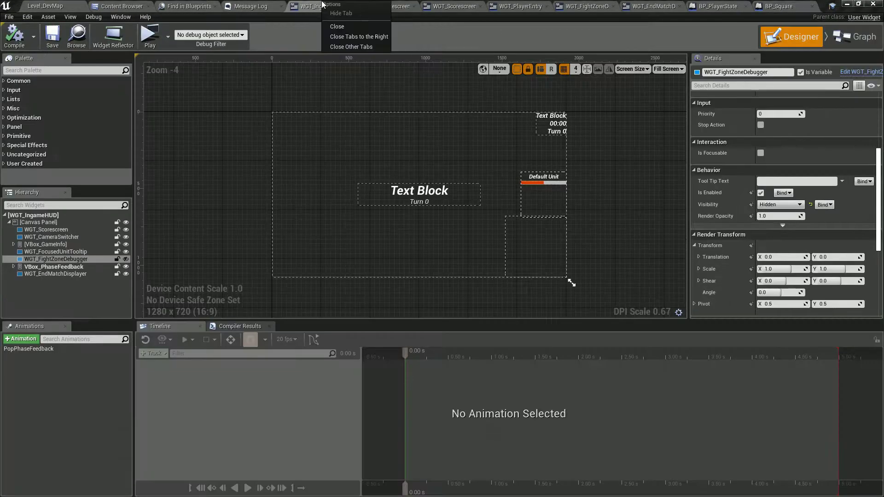
pyautogui.click(353, 46)
pyautogui.click(149, 37)
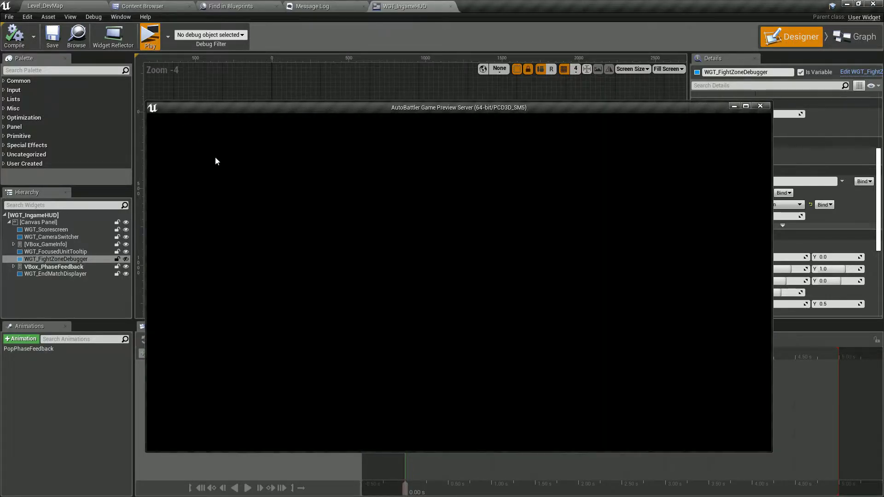
pyautogui.moveTo(414, 115); pyautogui.dragTo(470, 139)
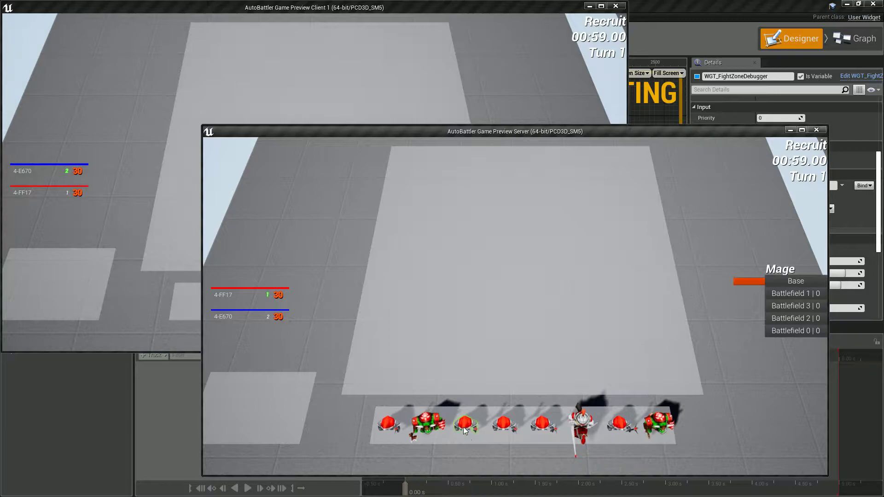
# Step: Play-test the HUD by placing all bench units on the battlefield, end the session and run one more brief play test
pyautogui.moveTo(465, 423); pyautogui.dragTo(490, 358)
pyautogui.moveTo(504, 422); pyautogui.dragTo(538, 312)
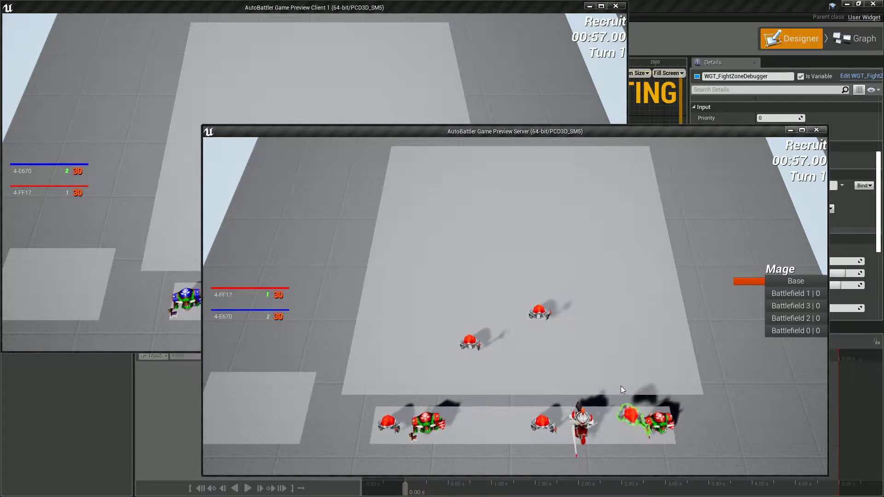
pyautogui.moveTo(619, 422); pyautogui.dragTo(607, 311)
pyautogui.moveTo(647, 417); pyautogui.dragTo(570, 283)
pyautogui.moveTo(579, 428); pyautogui.dragTo(540, 344)
pyautogui.moveTo(542, 421); pyautogui.dragTo(473, 283)
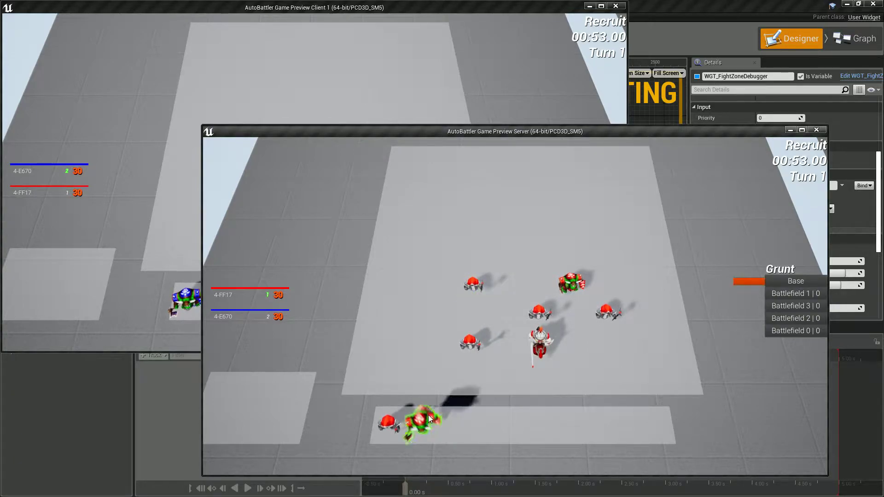
pyautogui.moveTo(428, 419); pyautogui.dragTo(401, 313)
pyautogui.moveTo(389, 421); pyautogui.dragTo(396, 276)
pyautogui.moveTo(391, 321); pyautogui.dragTo(391, 345)
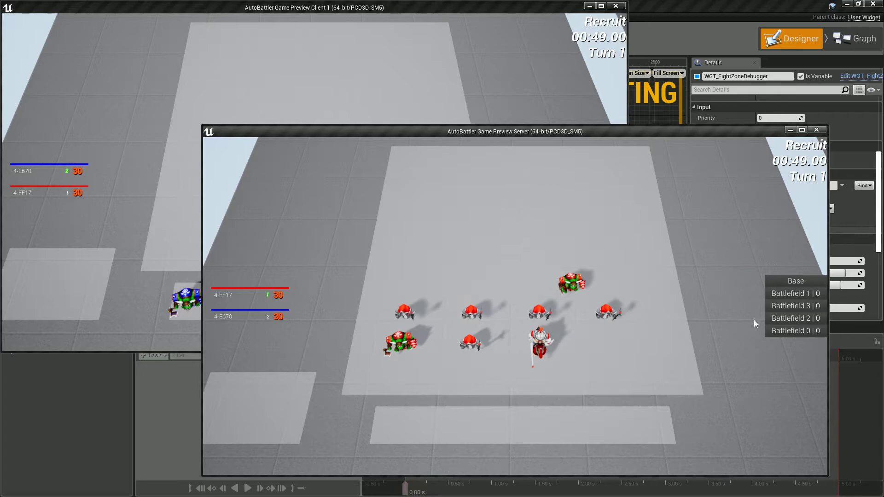
pyautogui.press('Escape')
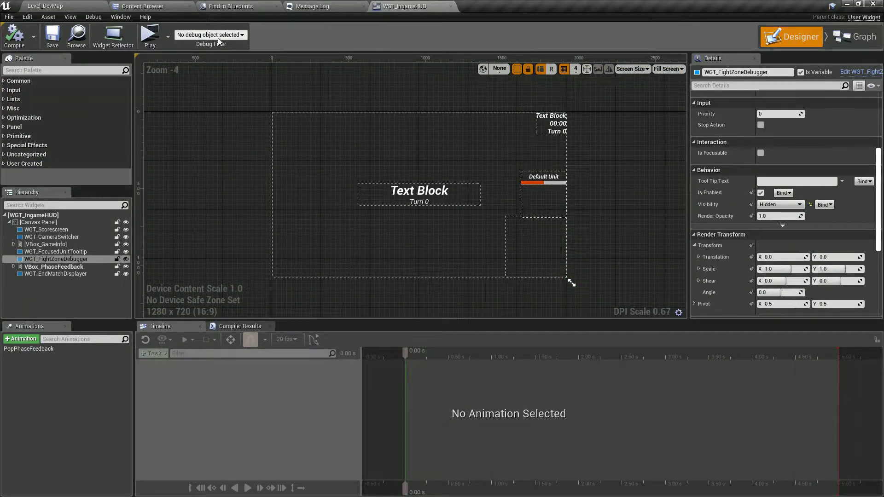
pyautogui.click(156, 41)
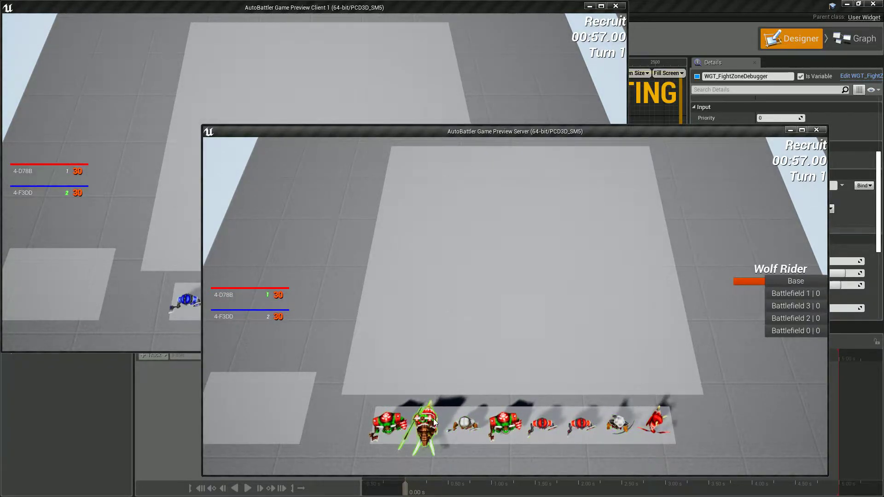
pyautogui.press('Escape')
# Step: Move WGT_FocusedUnitTooltip into VBox_GameInfo as its last child and save the HUD widget
pyautogui.click(528, 208)
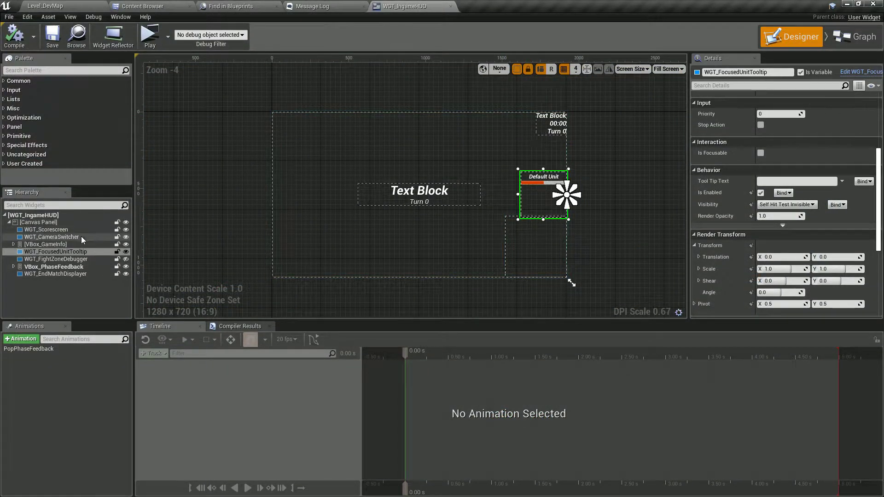
pyautogui.moveTo(59, 253); pyautogui.dragTo(49, 244)
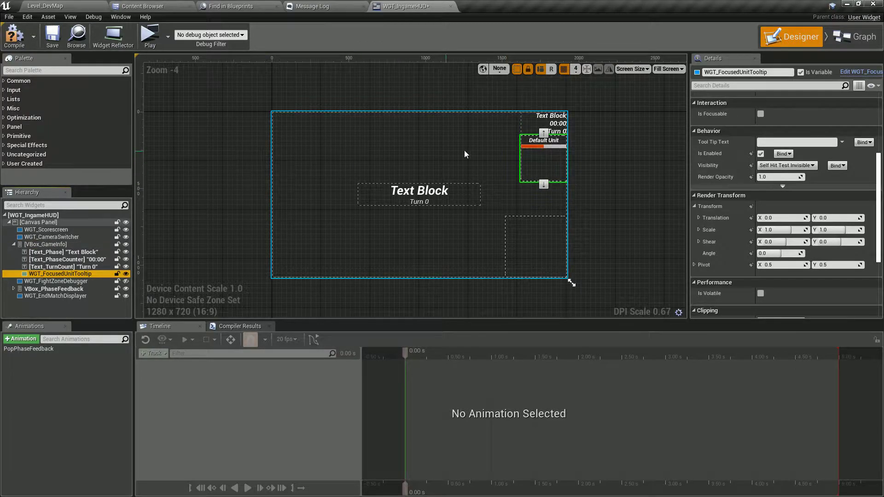
pyautogui.click(52, 36)
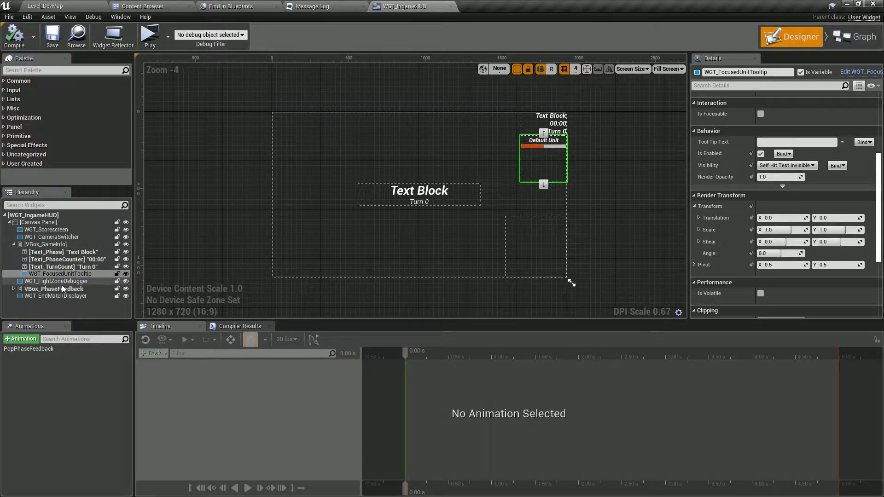
# Step: Anchor WGT_CameraSwitcher to the canvas's bottom-right corner with Position Y 0 and Alignment Y 1.0, and compile the widget
pyautogui.click(15, 245)
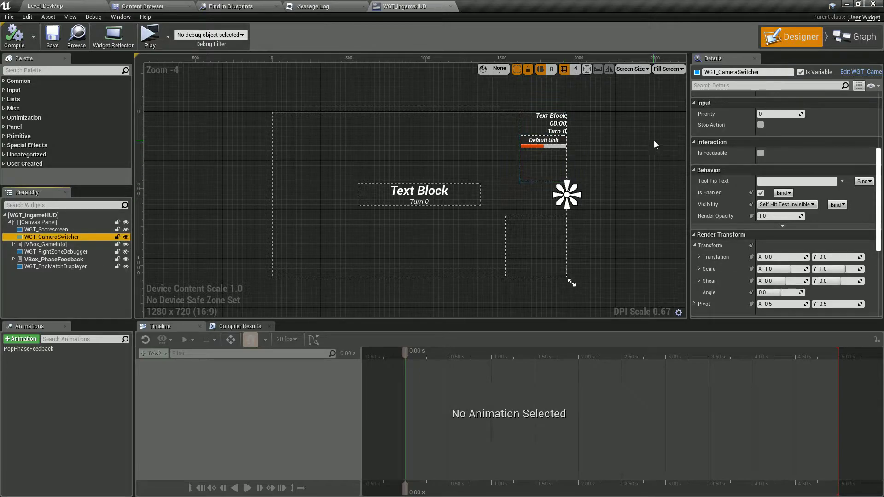
pyautogui.scroll(5, 789, 170)
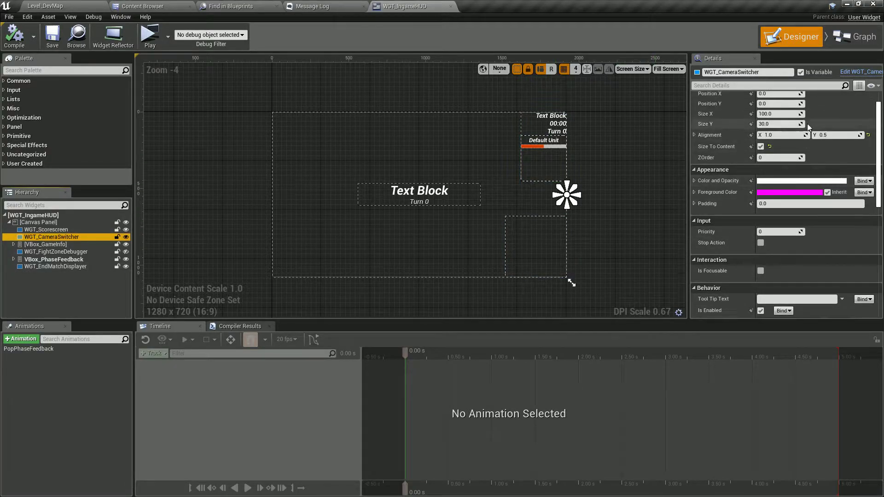
pyautogui.scroll(3, 807, 124)
pyautogui.click(800, 109)
pyautogui.click(824, 198)
pyautogui.click(772, 133)
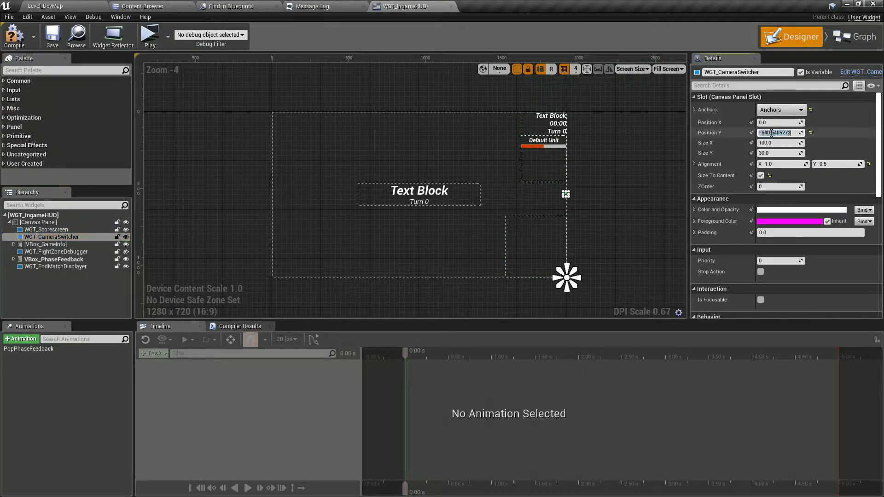
pyautogui.write('0')
pyautogui.press('Return')
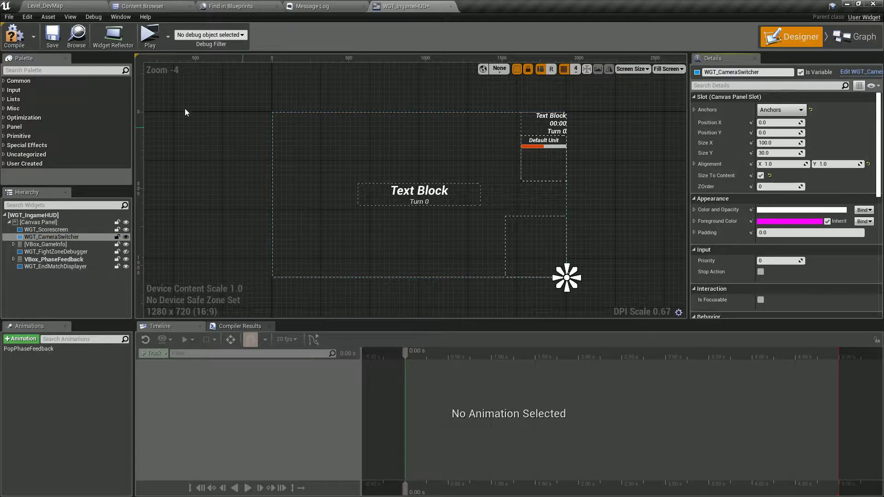
pyautogui.click(13, 38)
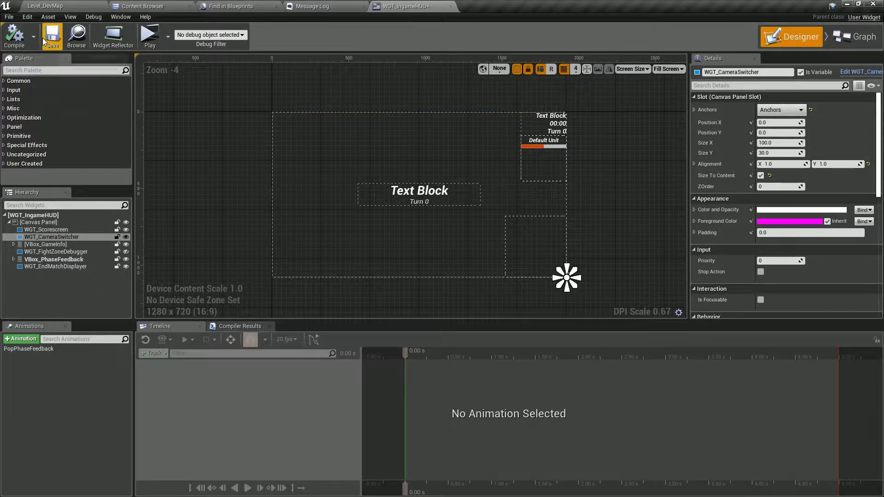
# Step: Anchor WGT_EndMatchDisplayer to the canvas's top-left corner with X and Y position and alignment at 0, save and briefly play-test
pyautogui.click(527, 258)
pyautogui.click(781, 110)
pyautogui.click(730, 118)
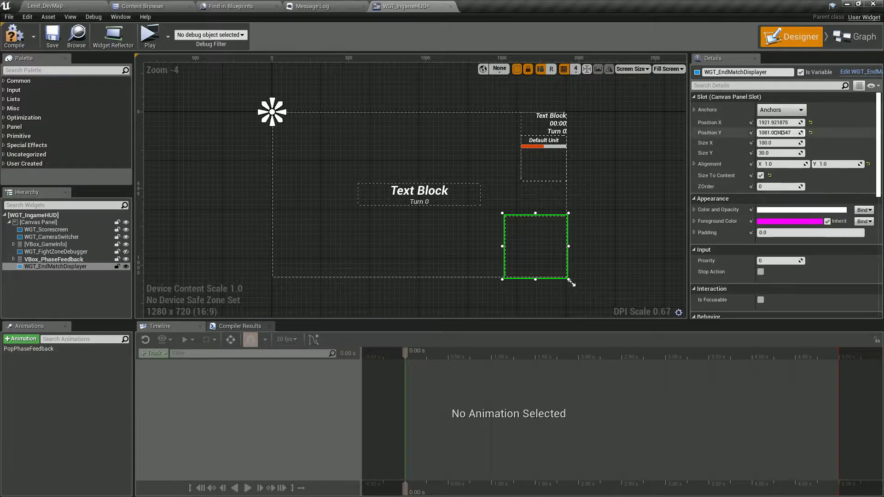
pyautogui.click(778, 123)
pyautogui.write('0')
pyautogui.click(785, 133)
pyautogui.write('0')
pyautogui.click(807, 164)
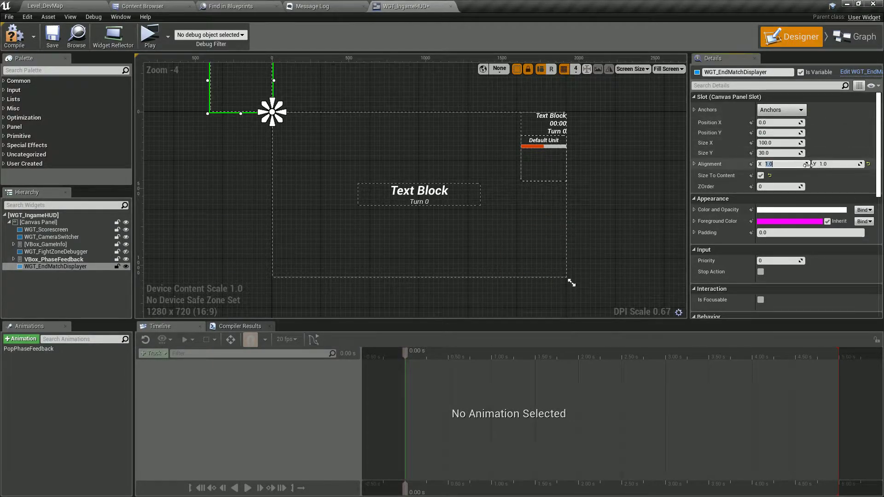
pyautogui.press('Return')
pyautogui.click(52, 37)
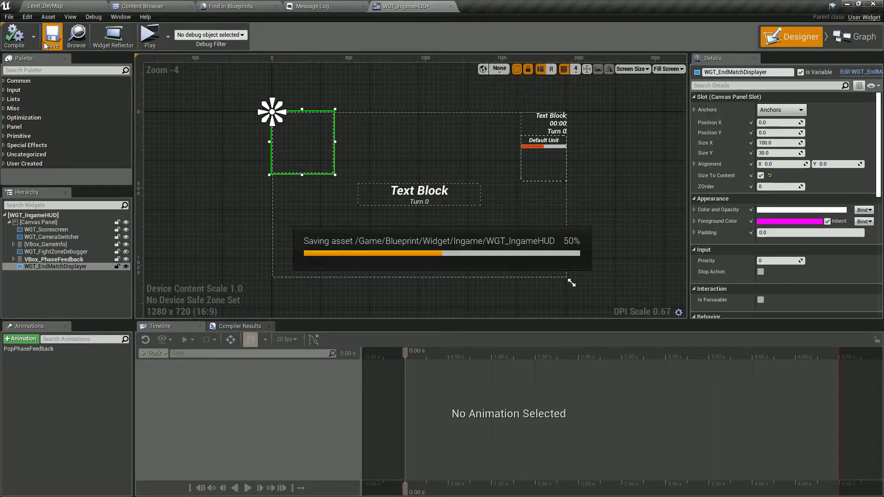
pyautogui.click(150, 46)
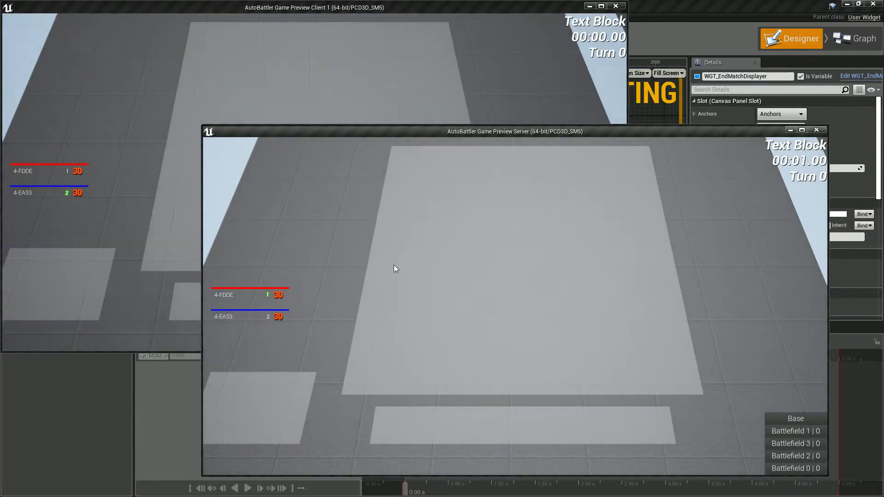
pyautogui.press('Escape')
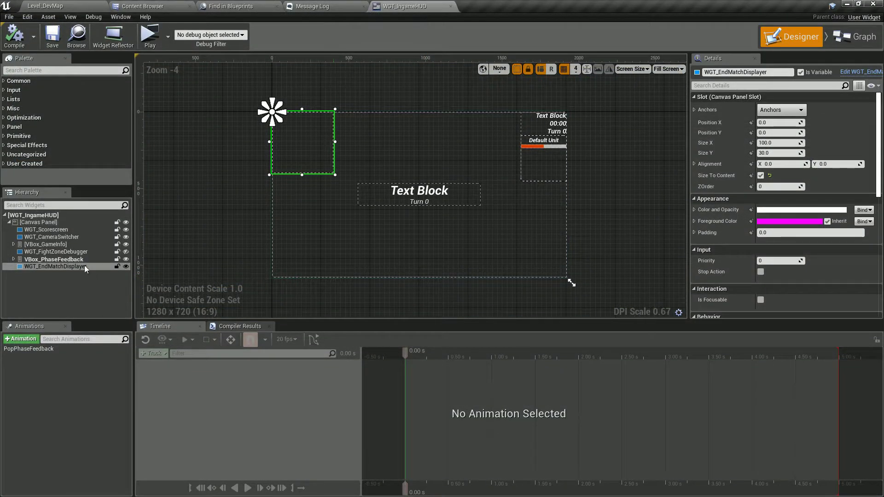
# Step: Try an alignment of X 1.1 and Y 1.1 on WGT_CameraSwitcher, save the widget and check it in a play test
pyautogui.click(76, 238)
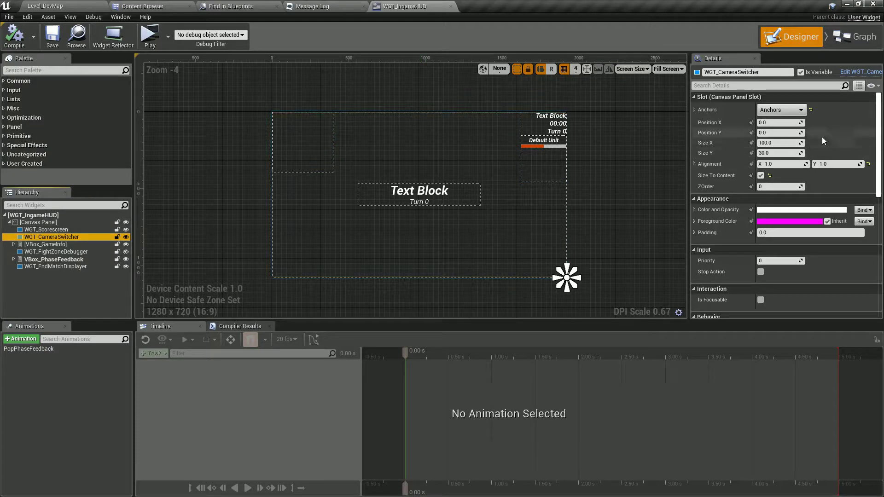
pyautogui.write('.1')
pyautogui.press('Return')
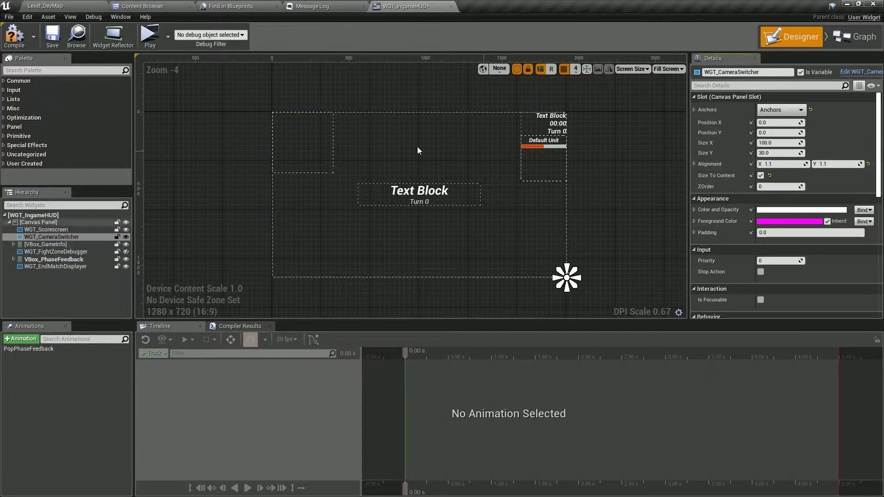
pyautogui.click(14, 36)
pyautogui.click(52, 36)
pyautogui.click(140, 48)
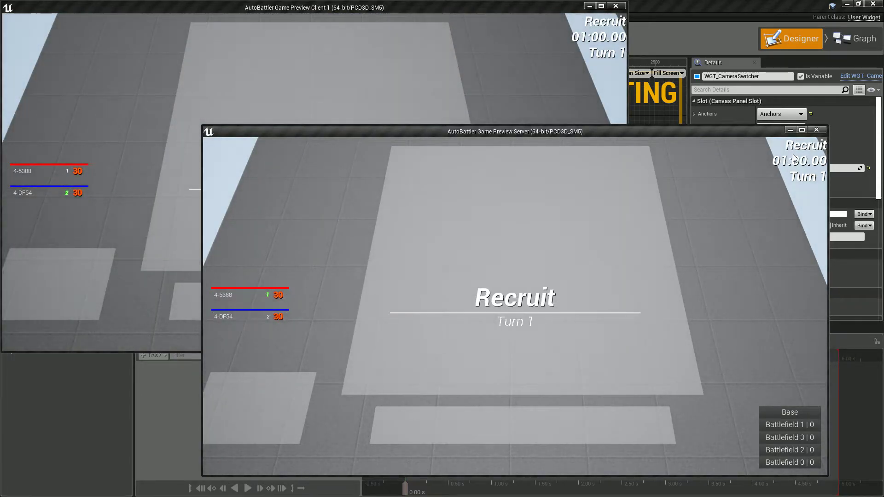
pyautogui.press('Escape')
# Step: Try offsetting VBox_GameInfo from the canvas corner with an alignment of X 1.1 and Y -0.1
pyautogui.click(538, 161)
pyautogui.click(46, 244)
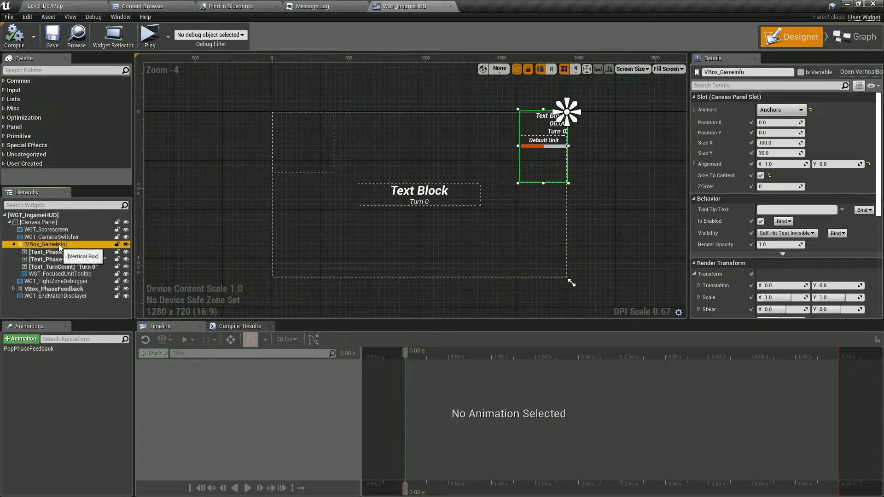
pyautogui.moveTo(783, 164); pyautogui.dragTo(793, 164)
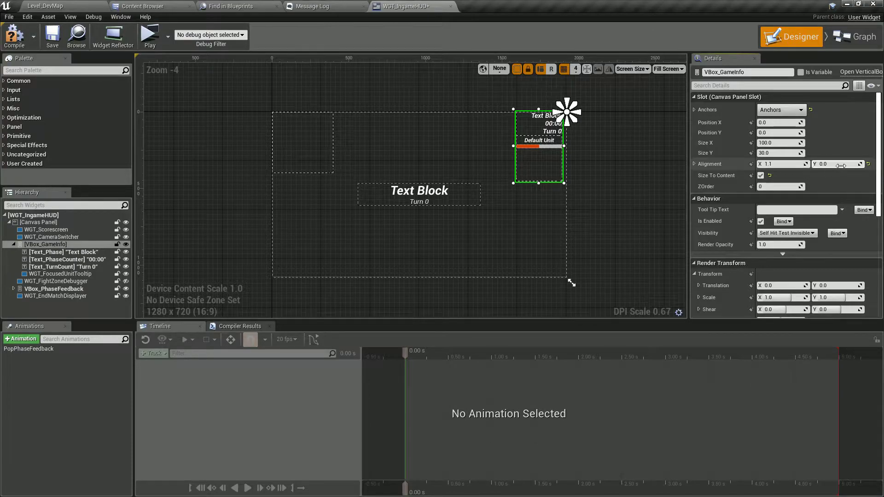
pyautogui.write('-0.1')
pyautogui.press('Return')
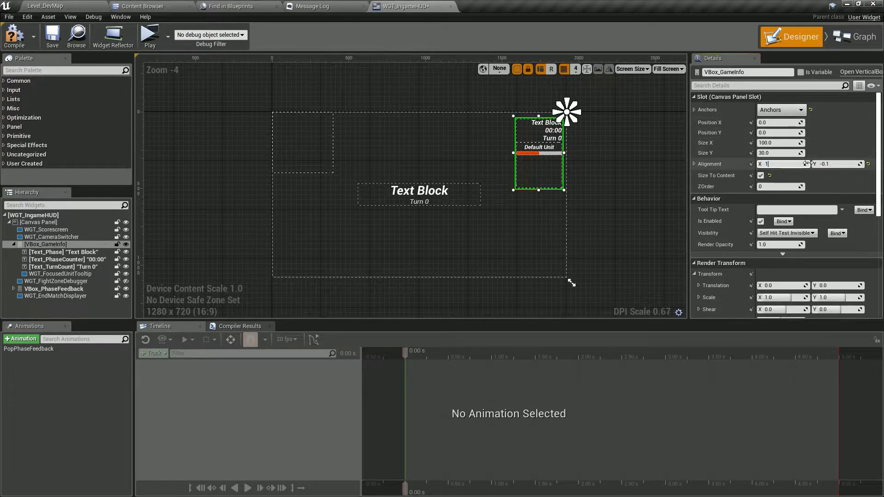
# Step: Restore VBox_GameInfo's alignment to X 1.0 and Y 0.0
pyautogui.press('Tab')
pyautogui.write('0')
pyautogui.press('Return')
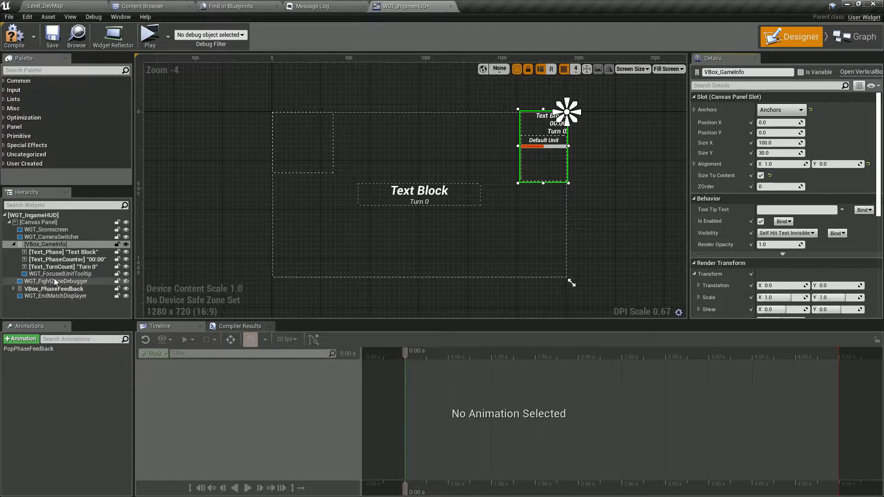
# Step: Reset WGT_CameraSwitcher's alignment to X 1.0 and Y 1.0
pyautogui.click(55, 296)
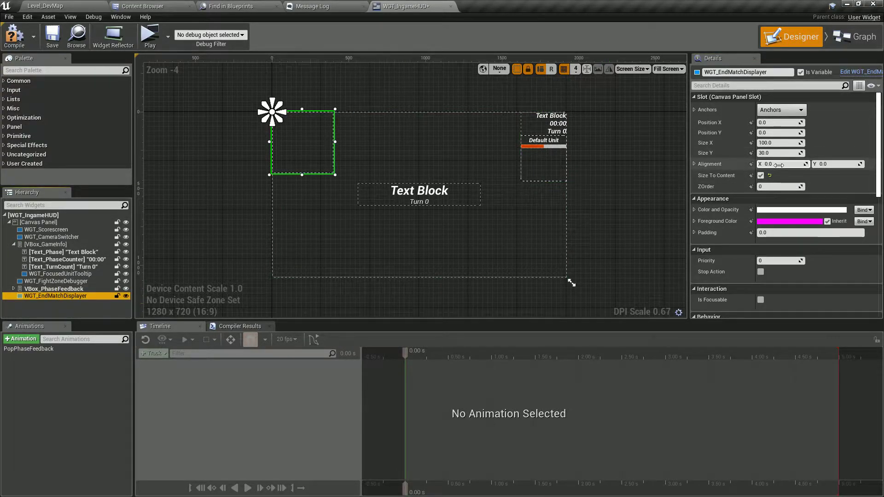
pyautogui.click(77, 281)
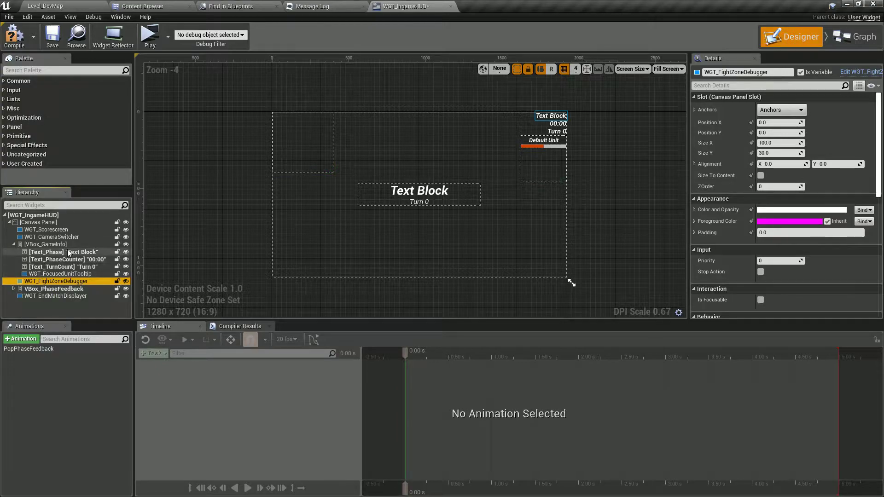
pyautogui.click(64, 238)
pyautogui.click(13, 245)
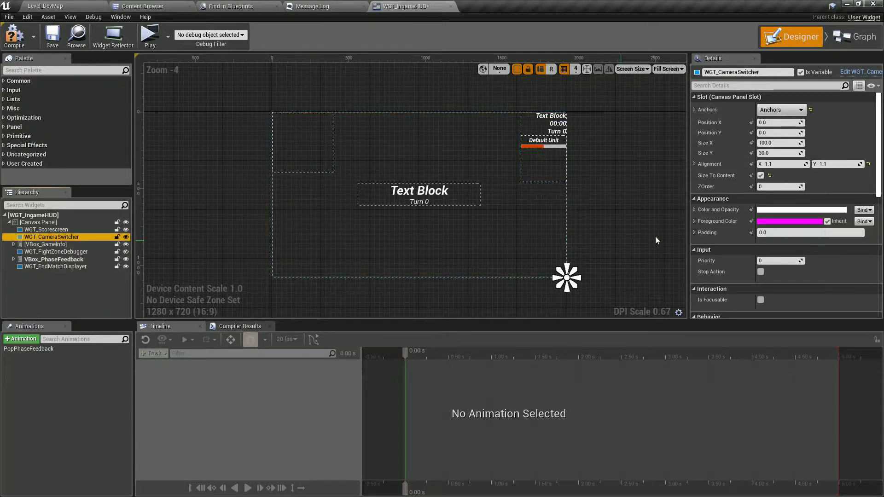
pyautogui.moveTo(798, 162); pyautogui.dragTo(809, 166)
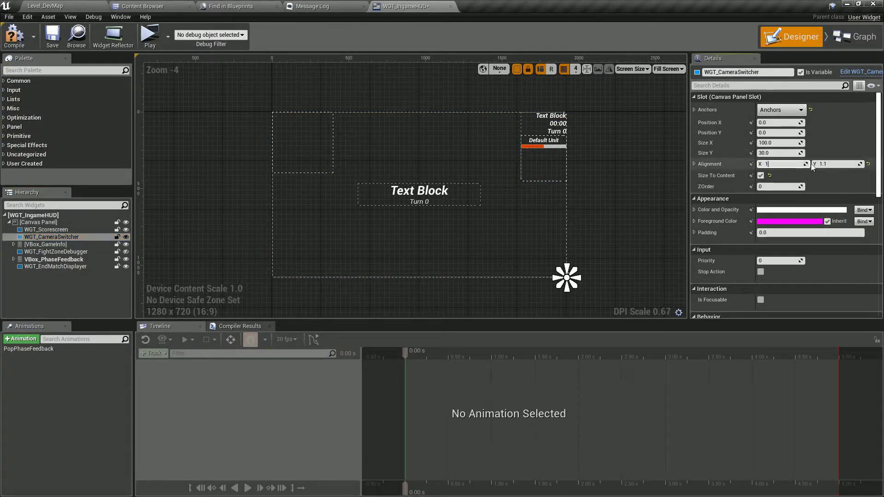
# Step: Set WGT_CameraSwitcher's position to X -50 and Y -50 for a margin from the bottom-right corner
pyautogui.click(774, 133)
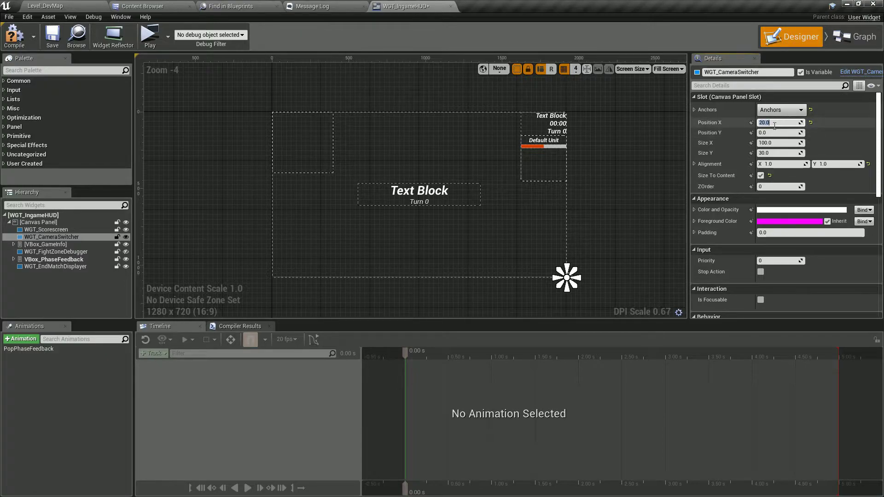
pyautogui.write('20')
pyautogui.click(775, 123)
pyautogui.click(776, 133)
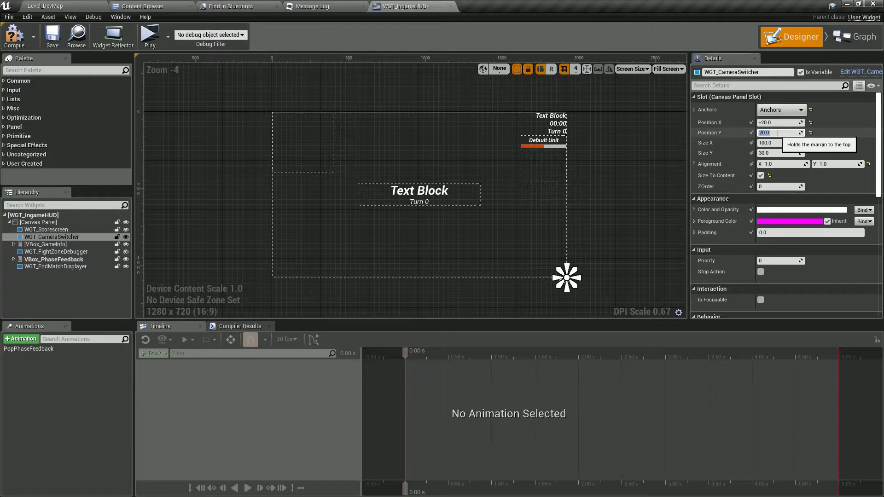
pyautogui.press('Return')
pyautogui.write('-50')
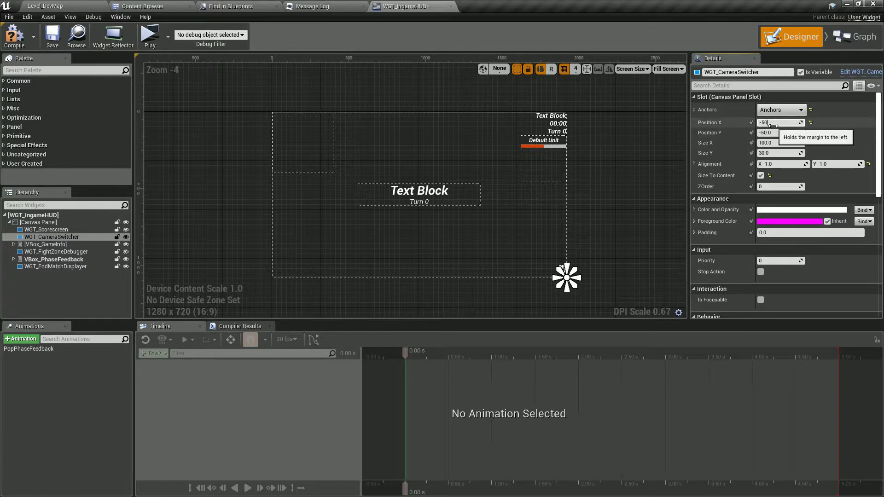
pyautogui.press('Return')
# Step: Set VBox_GameInfo's position to X -50 and Y 50 and preview its offset from the screen corner in game
pyautogui.click(42, 244)
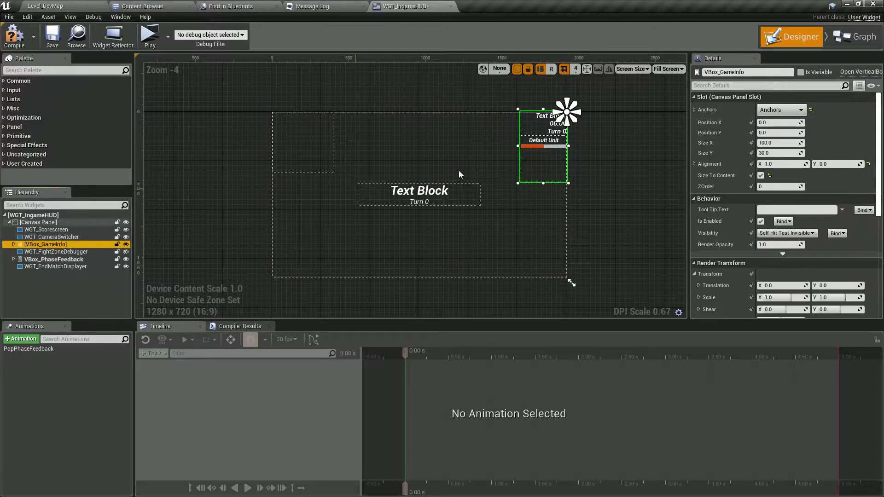
pyautogui.click(778, 122)
pyautogui.write('50')
pyautogui.press('Return')
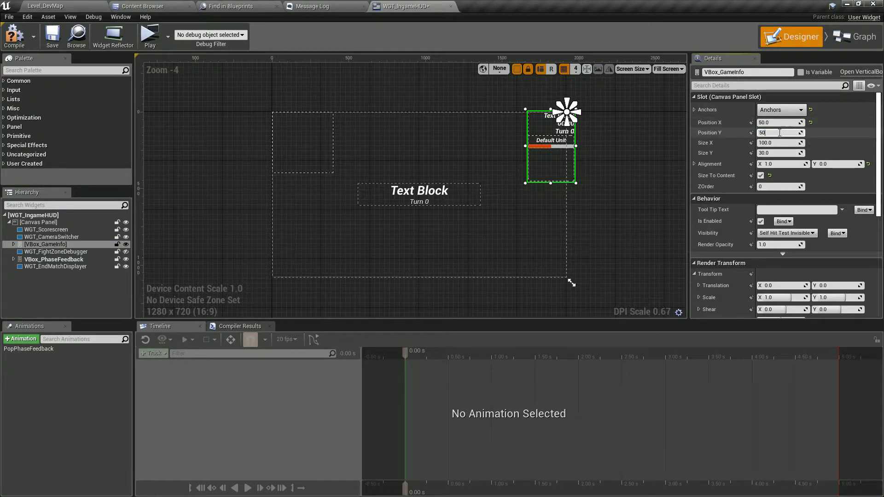
pyautogui.press('Return')
pyautogui.click(781, 124)
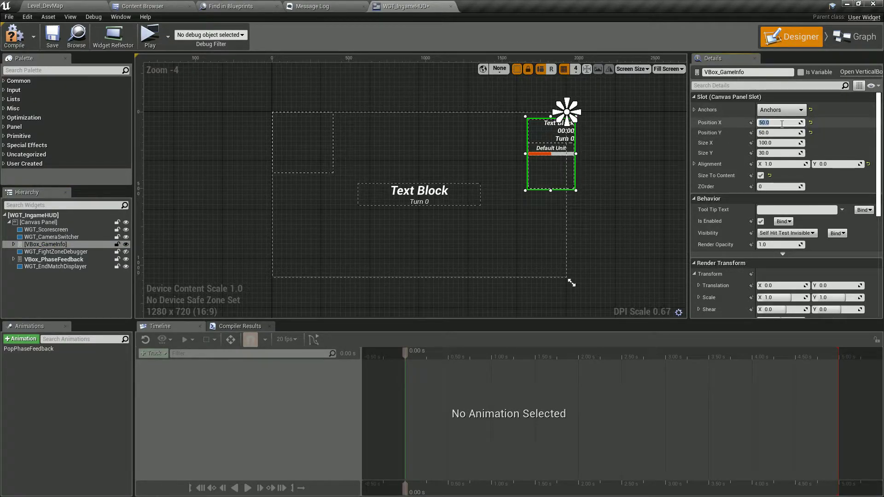
pyautogui.write('-50')
pyautogui.press('Return')
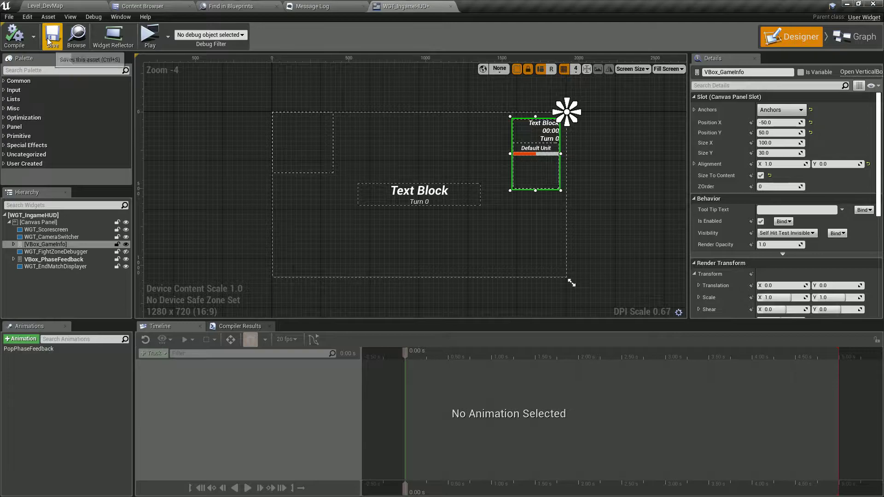
pyautogui.click(149, 36)
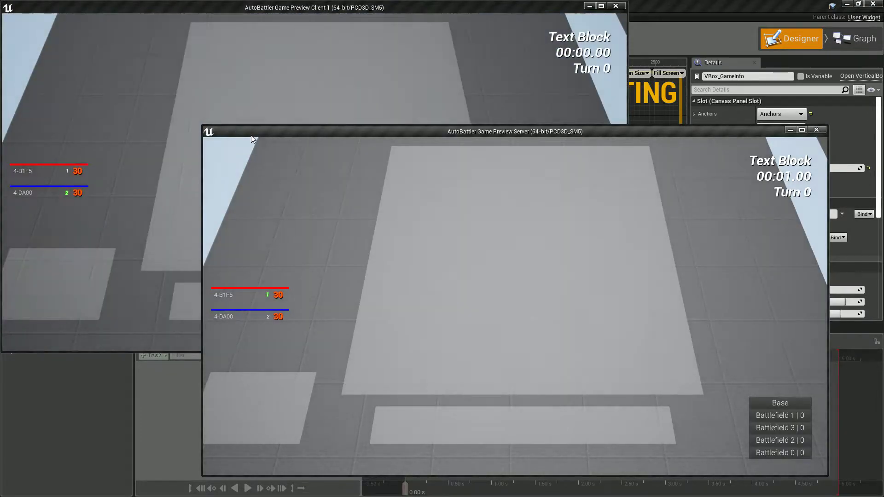
pyautogui.press('Escape')
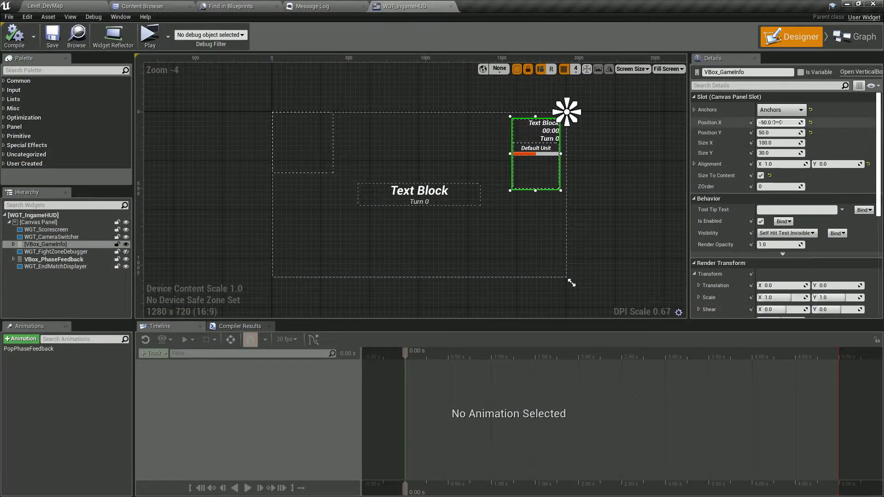
# Step: Set VBox_GameInfo's position to X -20 and Y 20 for a tighter margin from the top-right canvas corner
pyautogui.write('0')
pyautogui.press('Return')
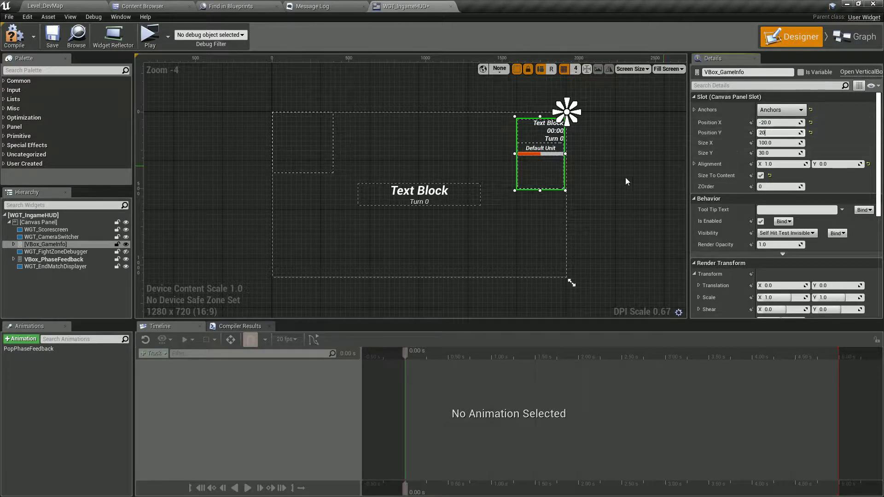
pyautogui.write('20')
pyautogui.press('Return')
# Step: Set WGT_CameraSwitcher's position to X -20 and Y -20 for a tighter margin from the bottom-right canvas corner
pyautogui.click(62, 238)
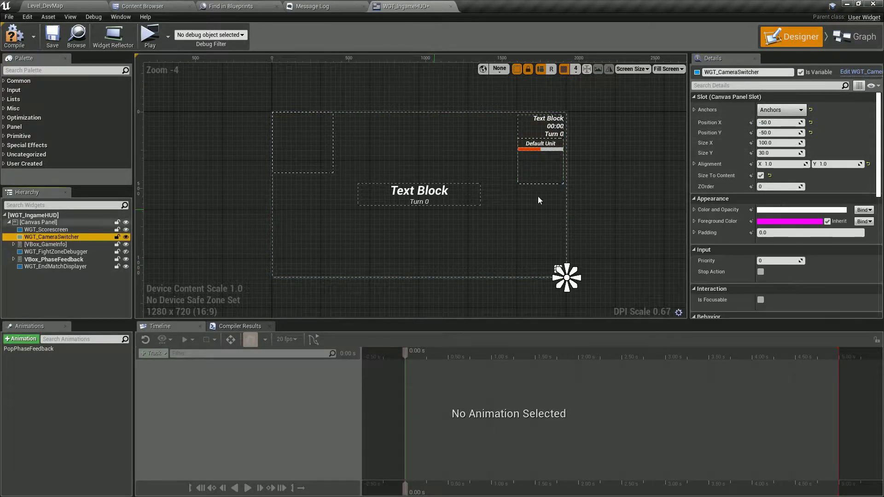
pyautogui.click(778, 122)
pyautogui.click(763, 133)
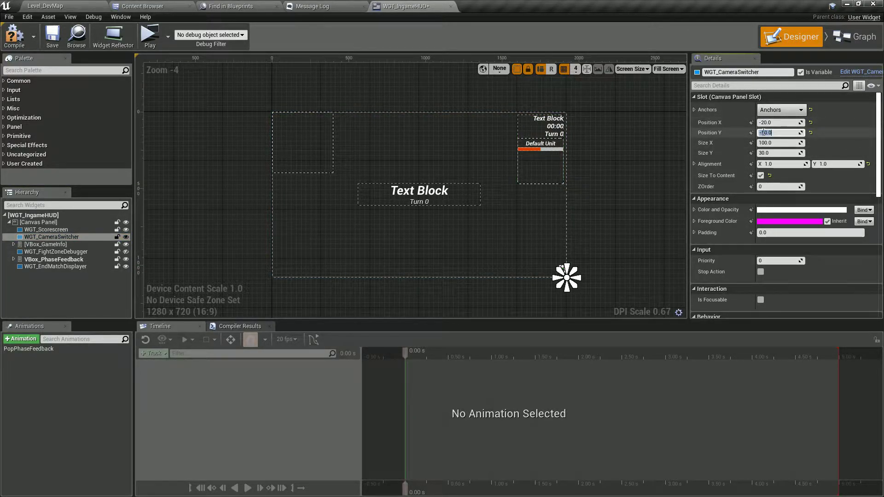
pyautogui.press('Return')
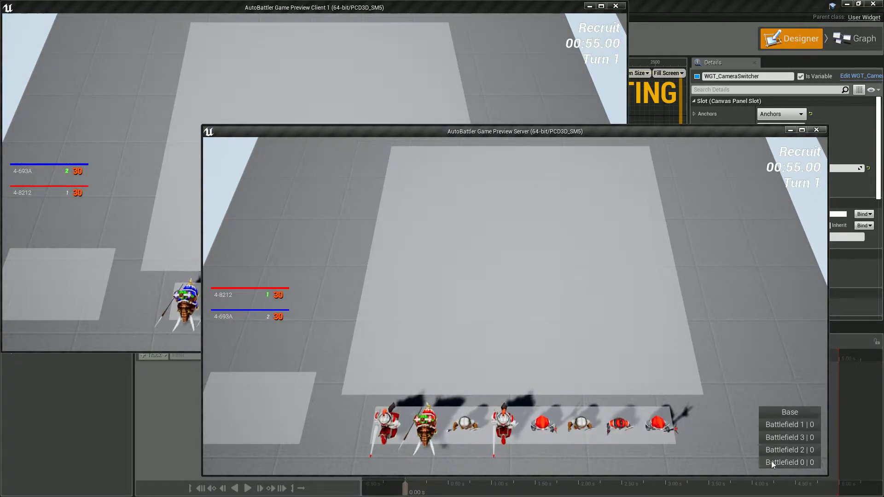
# Step: Play-test the match by moving units between bench and board, examining the HUD's unit tooltip, scores and match results
pyautogui.moveTo(659, 425)
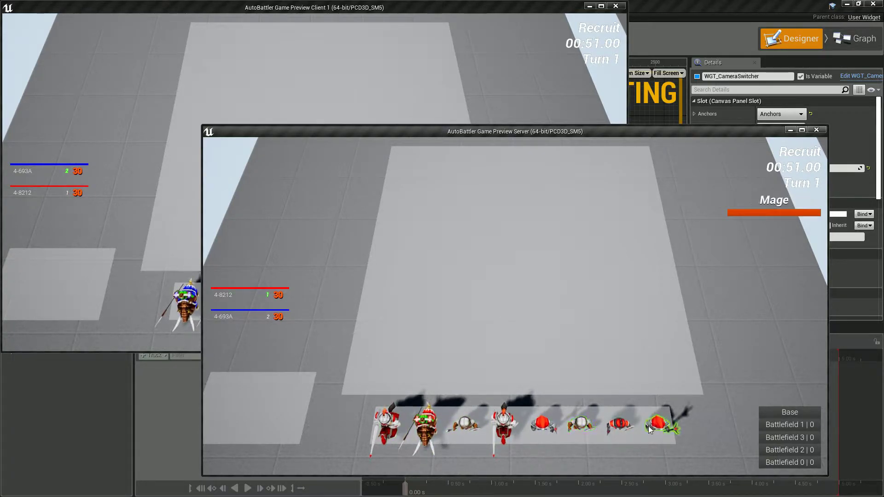
pyautogui.click(427, 422)
pyautogui.click(507, 419)
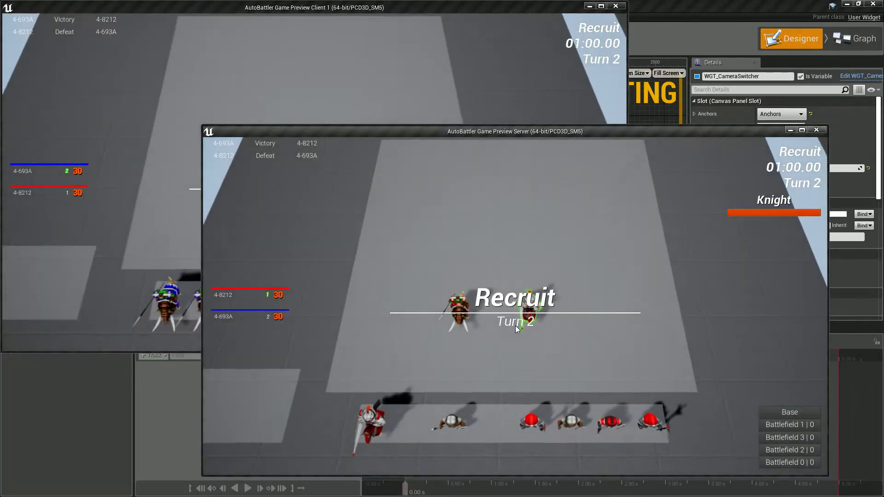
pyautogui.moveTo(459, 317); pyautogui.dragTo(418, 413)
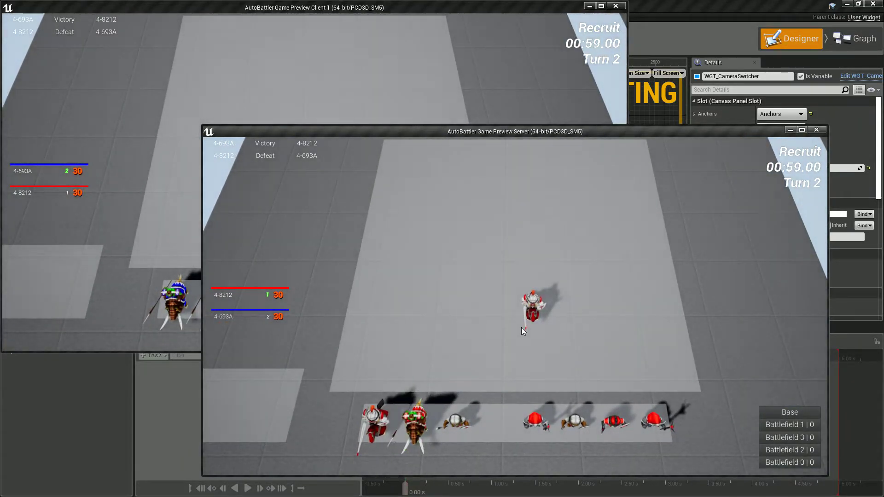
pyautogui.moveTo(529, 315); pyautogui.dragTo(490, 390)
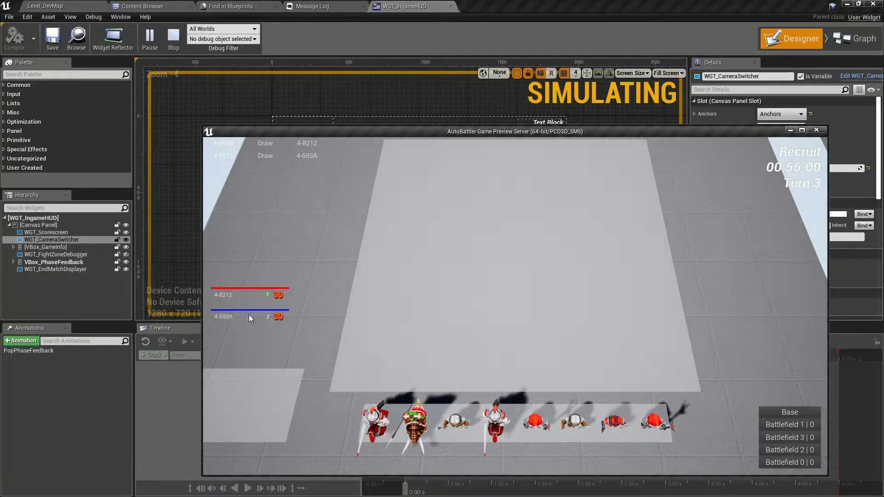
pyautogui.moveTo(414, 422); pyautogui.dragTo(463, 318)
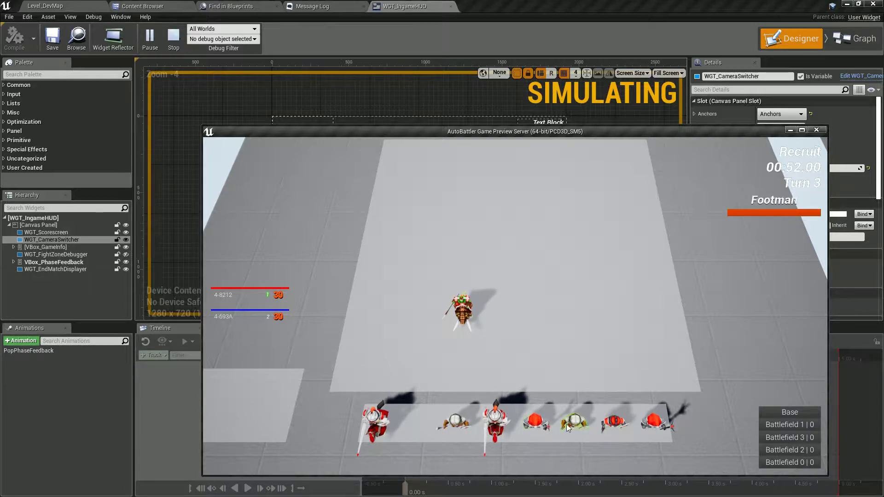
pyautogui.moveTo(643, 423)
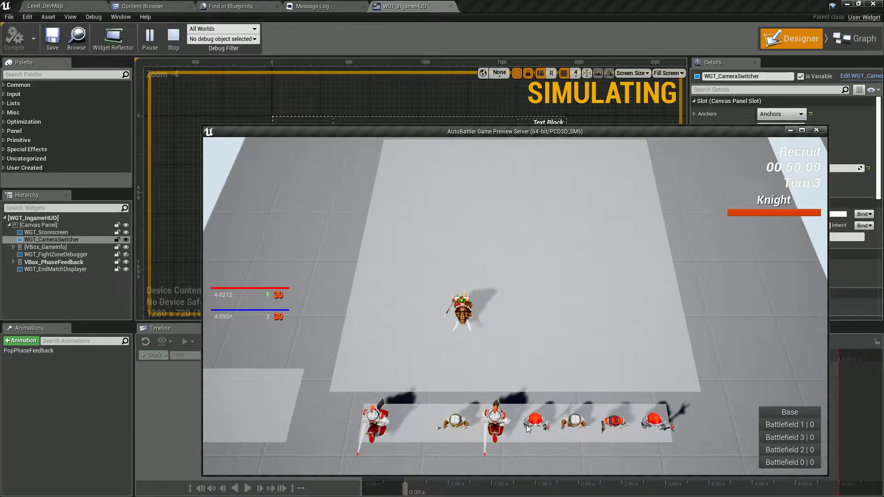
pyautogui.press('Escape')
# Step: Move WGT_EndMatchDisplayer into VBox_GameInfo below WGT_FocusedUnitTooltip and compile the widget
pyautogui.click(313, 157)
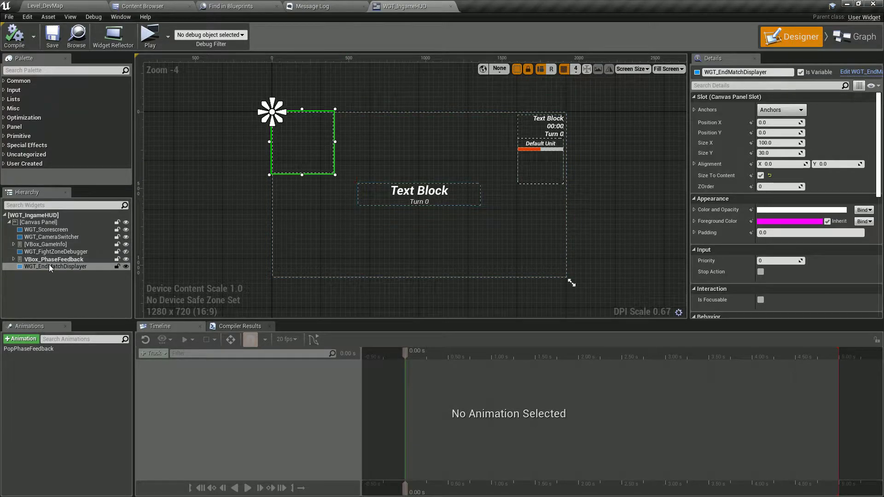
pyautogui.moveTo(49, 266); pyautogui.dragTo(46, 244)
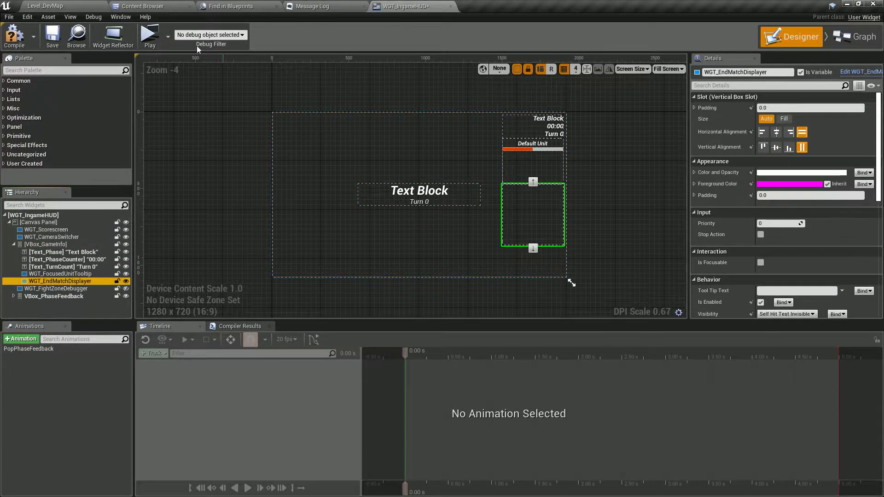
pyautogui.click(10, 36)
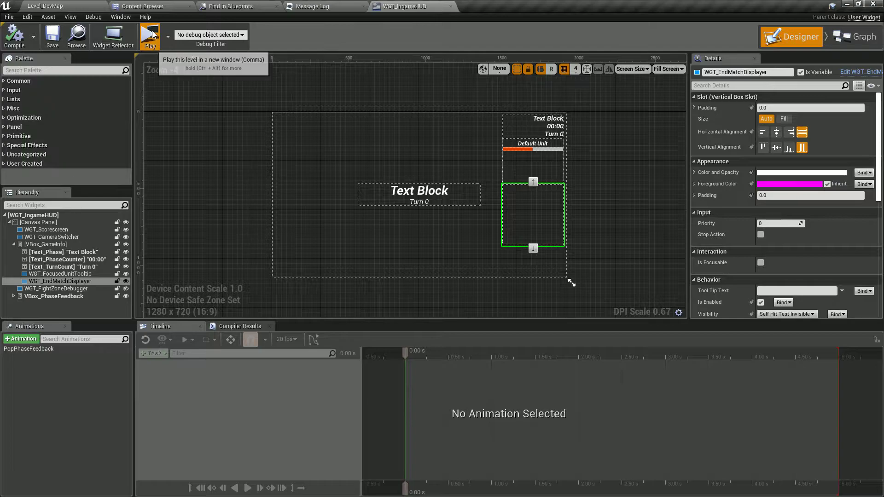
# Step: Play a round with units placed for both players to examine the relocated end-match display
pyautogui.click(150, 37)
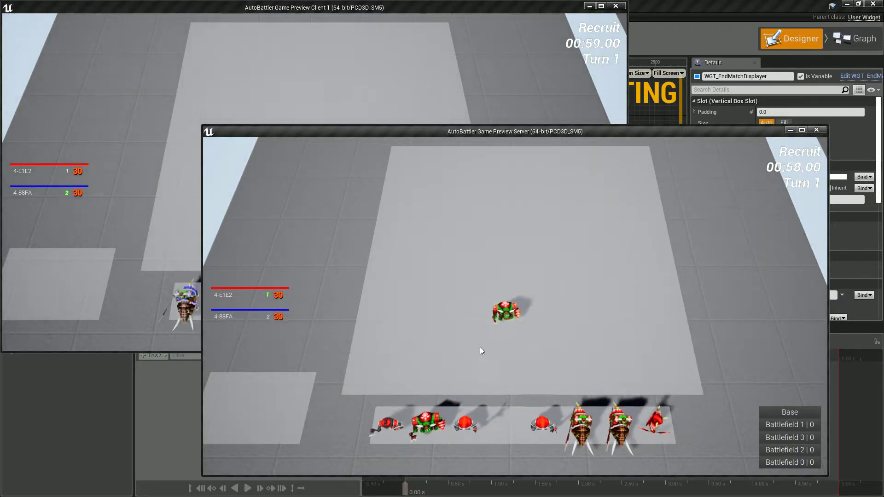
pyautogui.click(137, 236)
pyautogui.moveTo(185, 302); pyautogui.dragTo(232, 219)
pyautogui.click(661, 231)
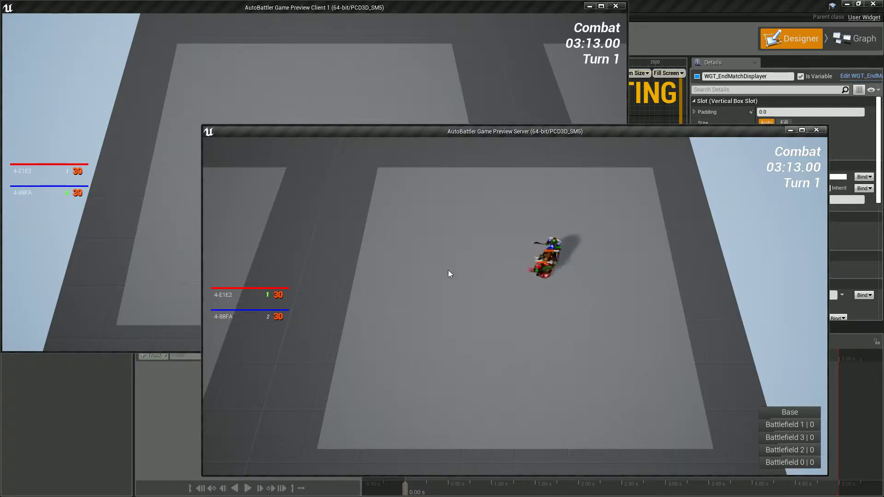
pyautogui.moveTo(528, 273)
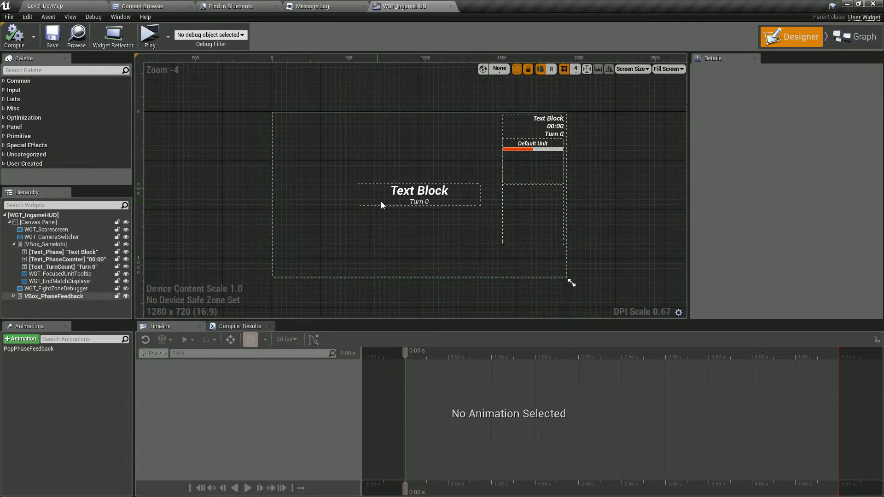
# Step: Search the project assets for "character" and open the BP_CameraCharacter blueprint
pyautogui.scroll(1, 392, 205)
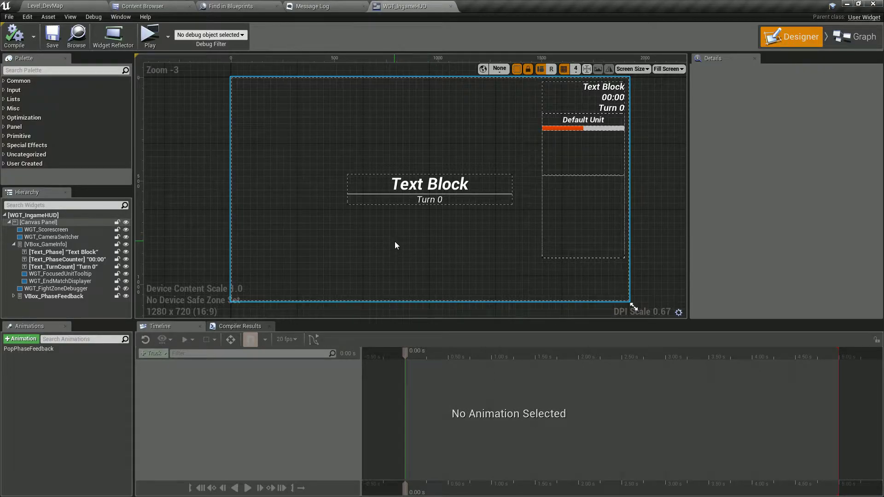
pyautogui.click(142, 6)
pyautogui.hotkey('ctrl', 'p')
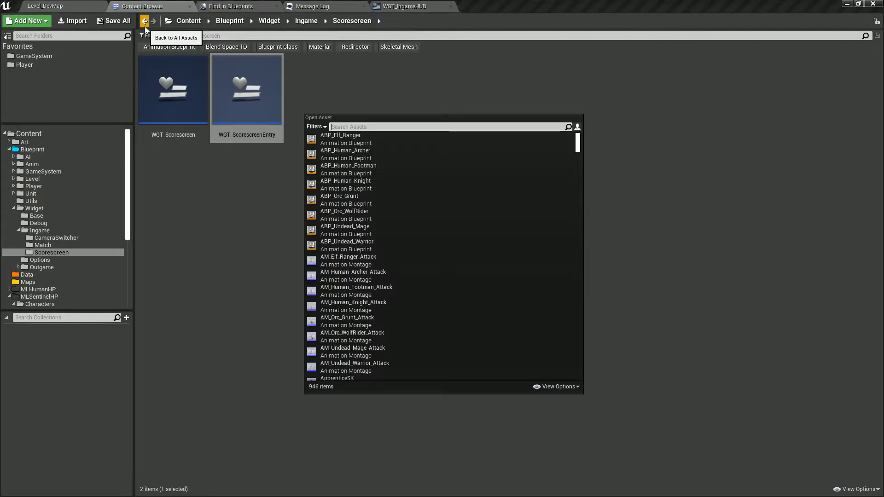
pyautogui.write('character')
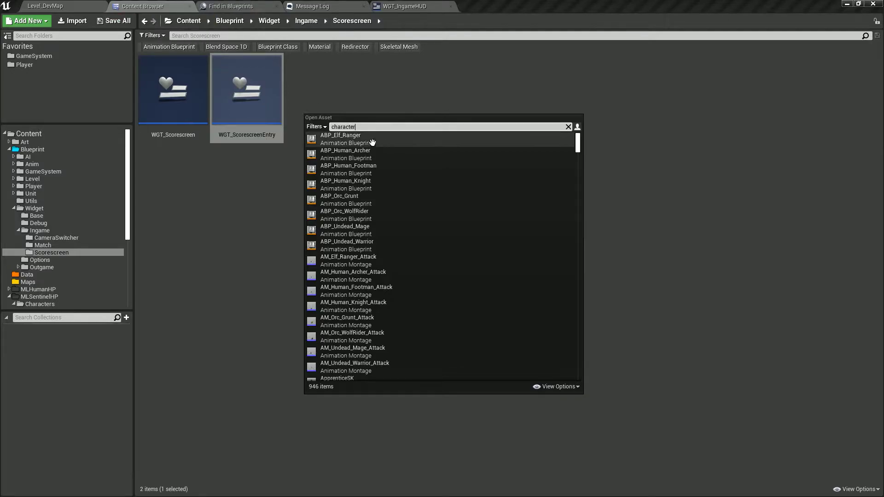
pyautogui.doubleClick(371, 142)
# Step: Disable Do Collision Test on BP_CameraCharacter's SpringArm, and save and close the blueprint
pyautogui.click(32, 73)
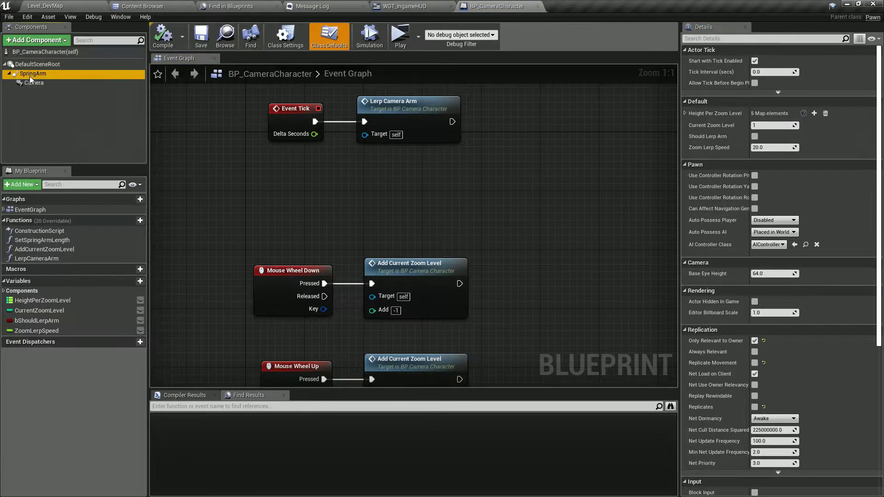
pyautogui.click(754, 360)
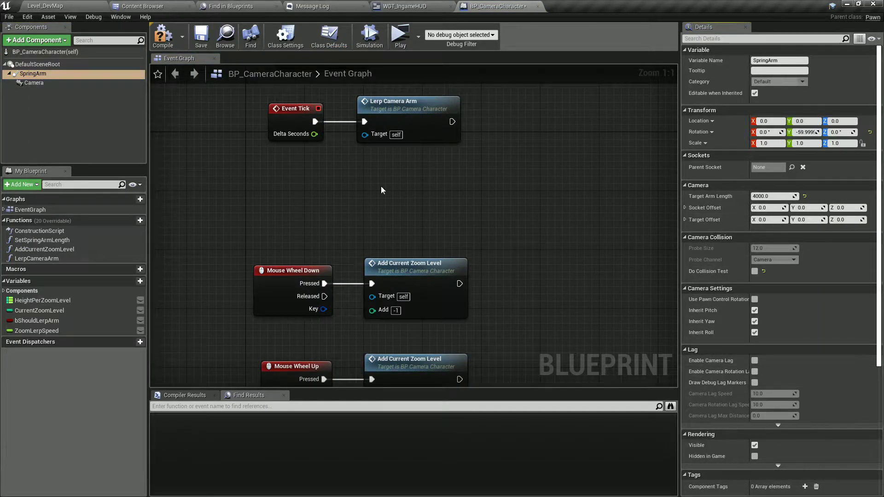
pyautogui.click(200, 37)
pyautogui.click(537, 6)
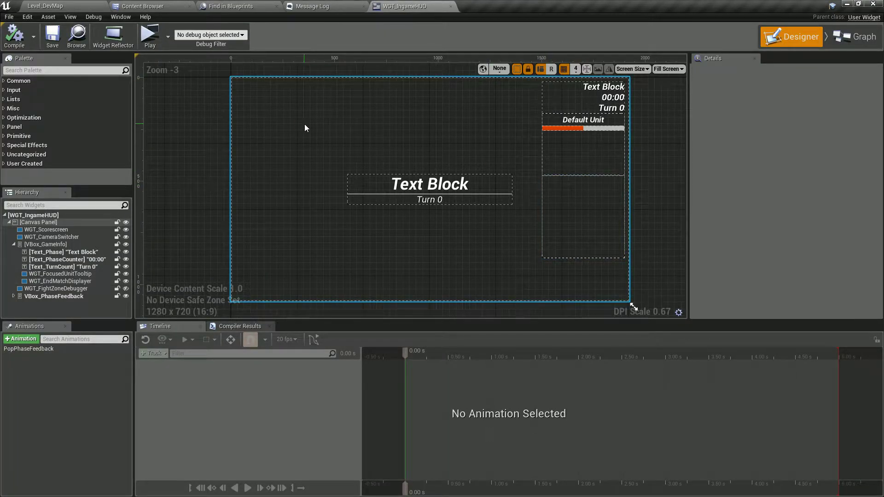
# Step: Open the WGT_EndMatchEntry widget from the Match folder
pyautogui.click(77, 37)
pyautogui.doubleClick(246, 115)
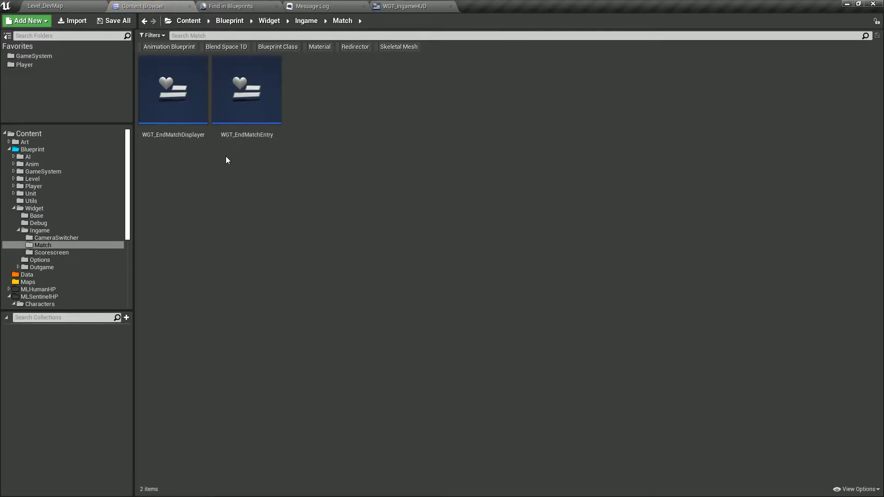
pyautogui.click(238, 132)
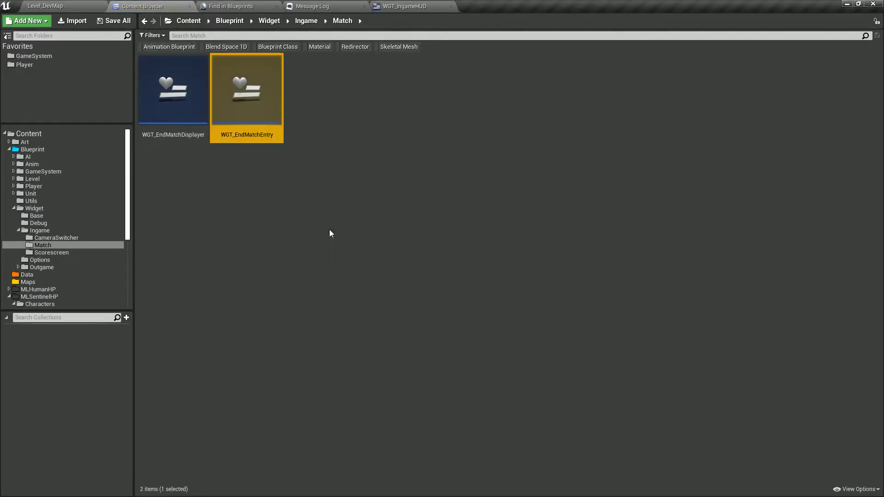
pyautogui.moveTo(415, 243); pyautogui.dragTo(333, 229, button='right')
# Step: Wrap the entry's Horizontal Box in an Overlay inside the Size Box, and compile and save the widget
pyautogui.click(24, 72)
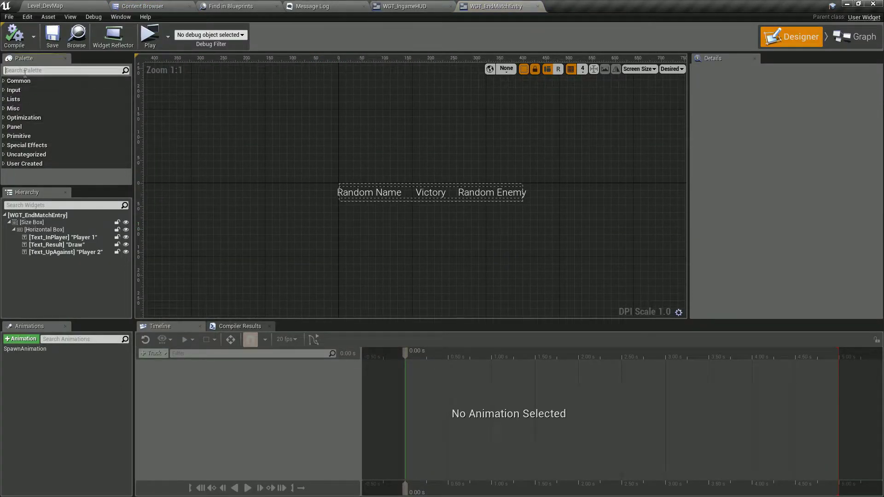
pyautogui.write('over')
pyautogui.click(45, 229)
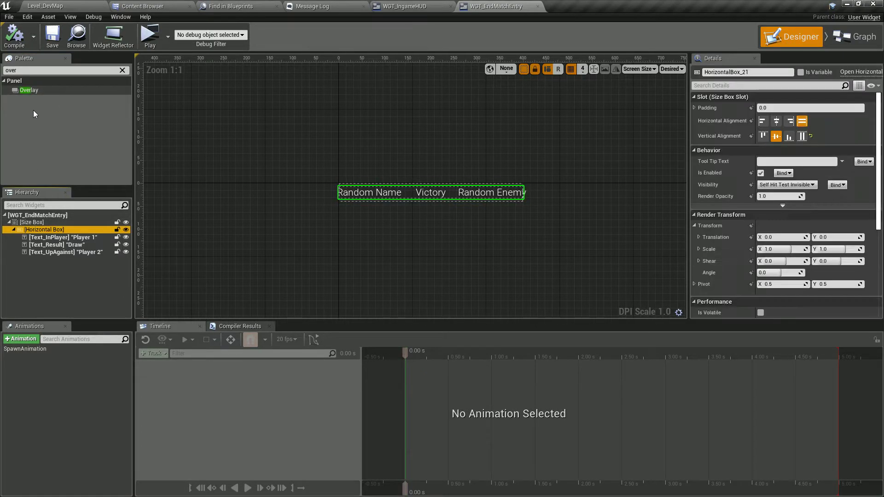
pyautogui.moveTo(29, 90); pyautogui.dragTo(38, 231)
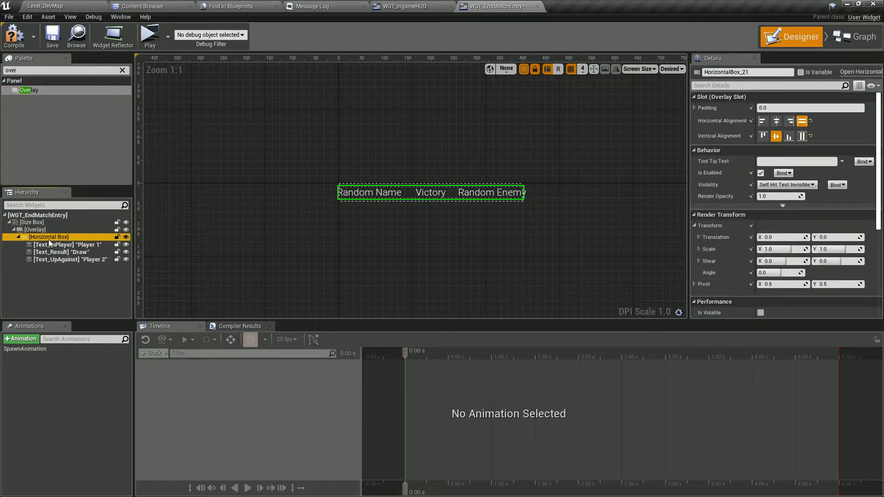
pyautogui.click(35, 229)
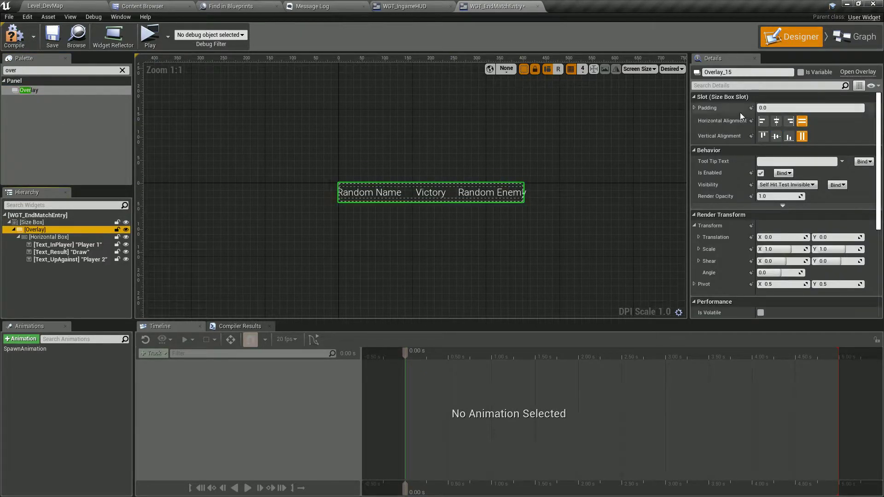
pyautogui.click(26, 44)
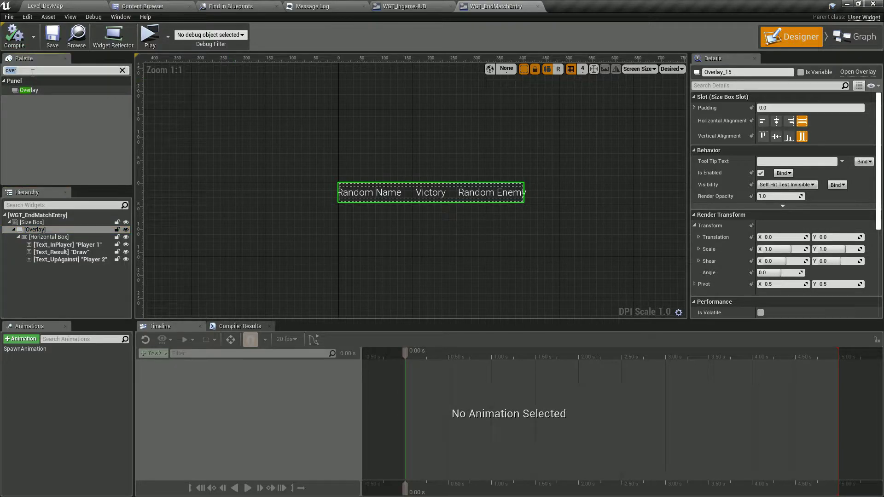
# Step: Add an Image to the Overlay behind the Horizontal Box and set its horizontal and vertical alignment to fill
pyautogui.write('i')
pyautogui.moveTo(37, 91); pyautogui.dragTo(40, 231)
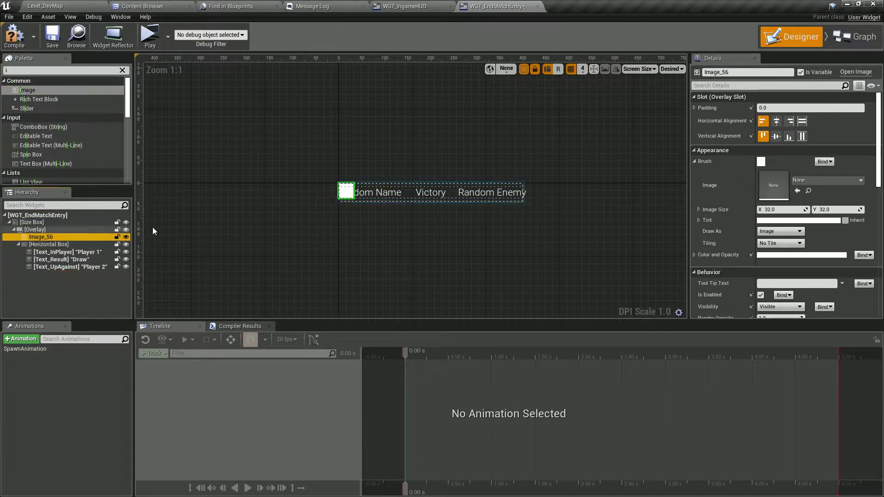
pyautogui.click(802, 121)
pyautogui.click(802, 137)
# Step: Set the background image's Color and Opacity to black with an alpha of 0.2, and compile and save the widget
pyautogui.scroll(-3, 762, 201)
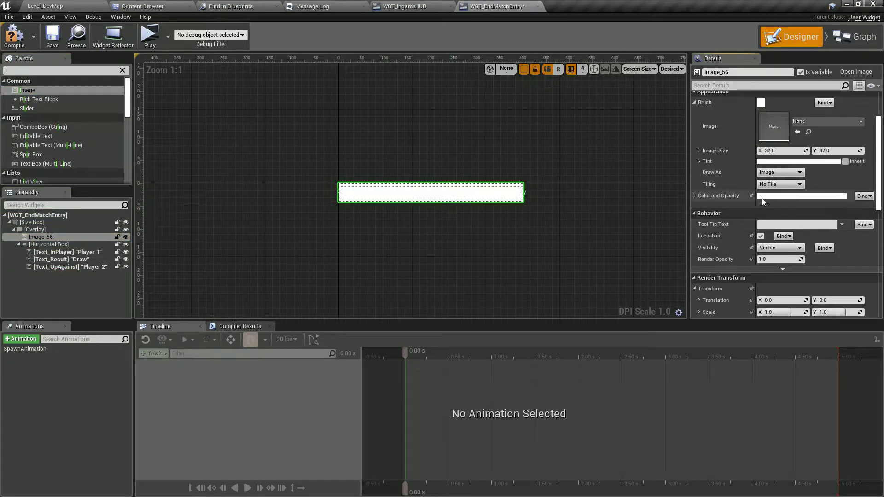
pyautogui.click(763, 196)
pyautogui.click(607, 388)
pyautogui.write('.1')
pyautogui.press('Return')
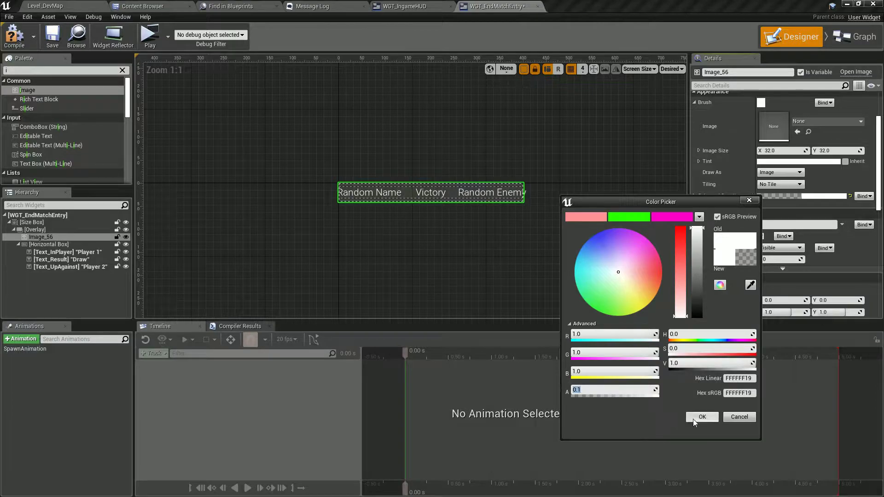
pyautogui.write('.2')
pyautogui.press('Return')
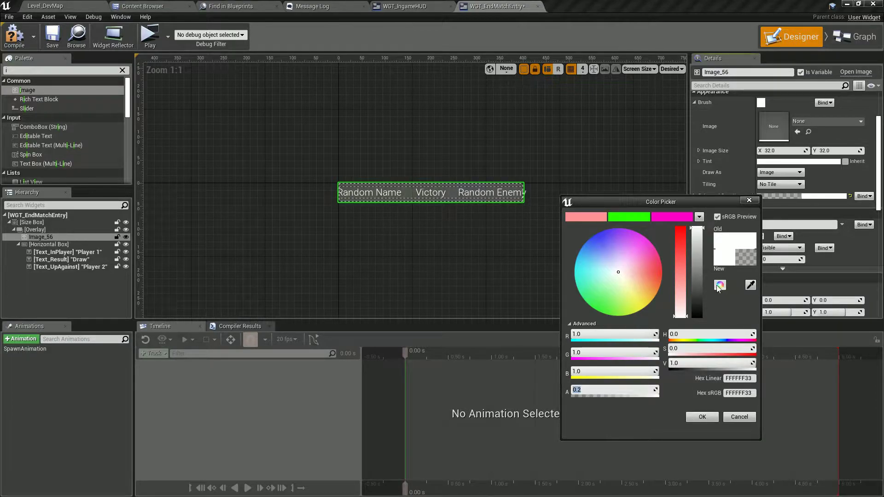
pyautogui.moveTo(698, 287); pyautogui.dragTo(698, 361)
pyautogui.click(702, 417)
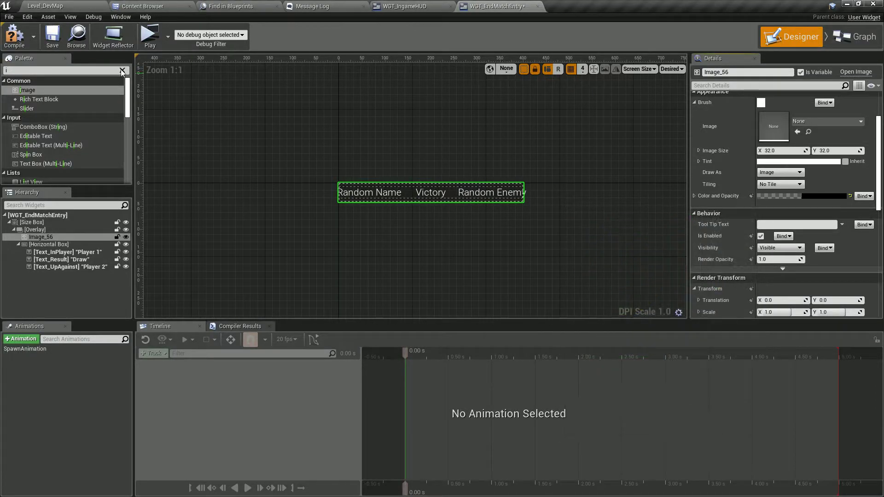
pyautogui.click(13, 41)
# Step: Set the Horizontal Box's padding to 10 on all sides, and compile and save the widget
pyautogui.click(49, 244)
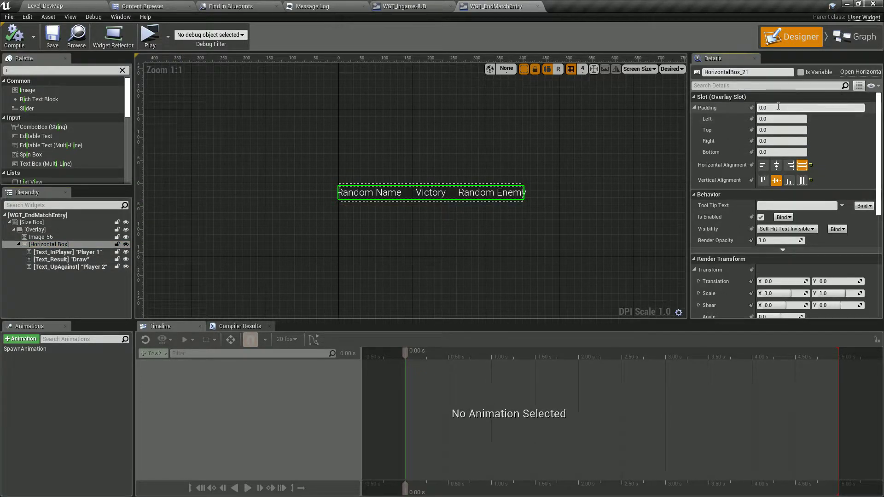
pyautogui.click(778, 107)
pyautogui.write('5')
pyautogui.press('Return')
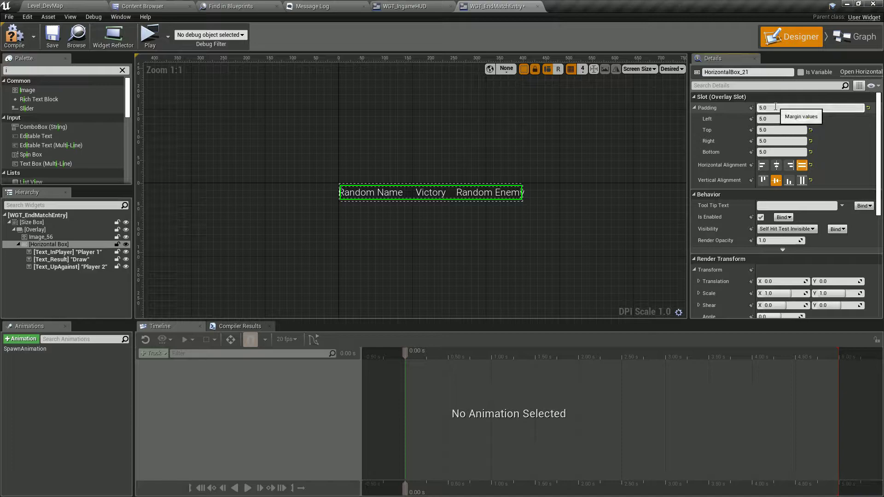
pyautogui.click(775, 107)
pyautogui.write('10')
pyautogui.press('Return')
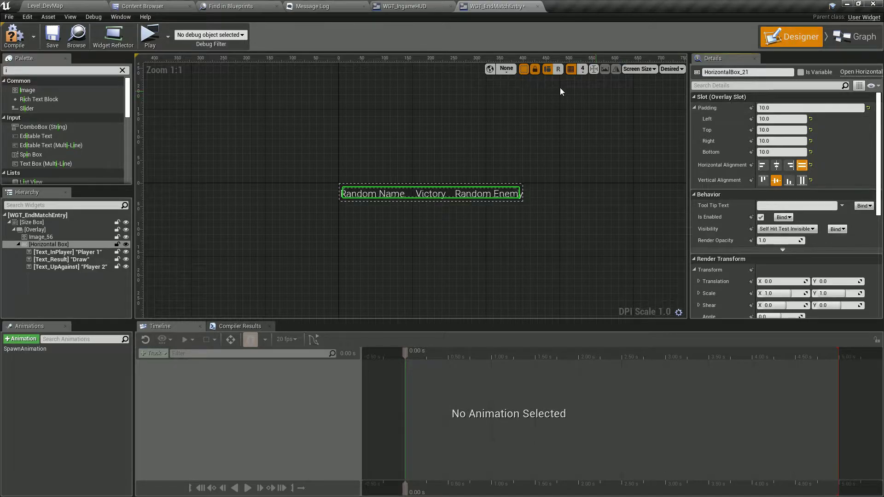
pyautogui.click(11, 42)
pyautogui.click(52, 37)
# Step: Set the Size Box's Width Override to 500 and its Height Override to 60
pyautogui.click(32, 222)
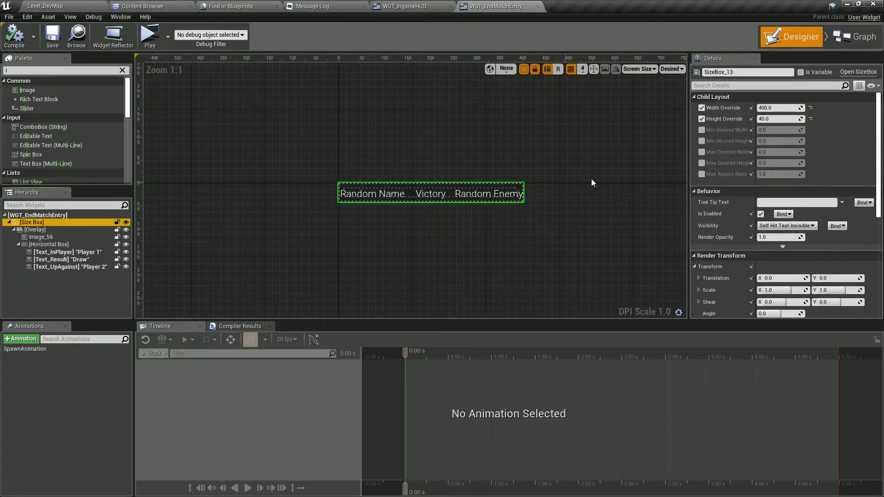
pyautogui.click(778, 107)
pyautogui.press('Return')
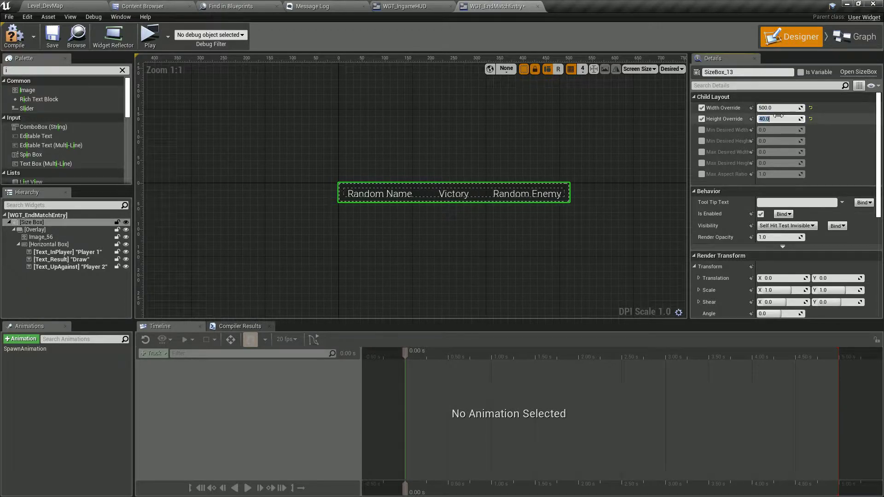
pyautogui.write('60')
pyautogui.press('Return')
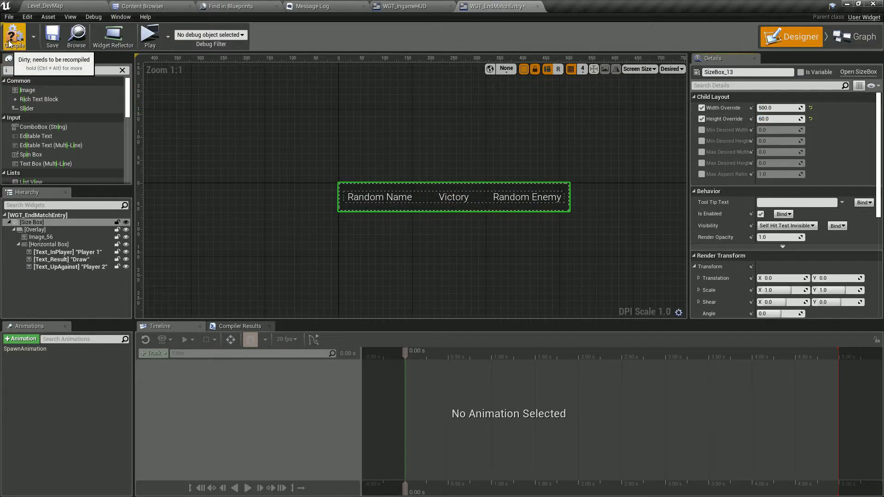
# Step: Try a Height Override of 80 and a Width Override of 600 on the Size Box
pyautogui.click(774, 119)
pyautogui.write('80')
pyautogui.press('Return')
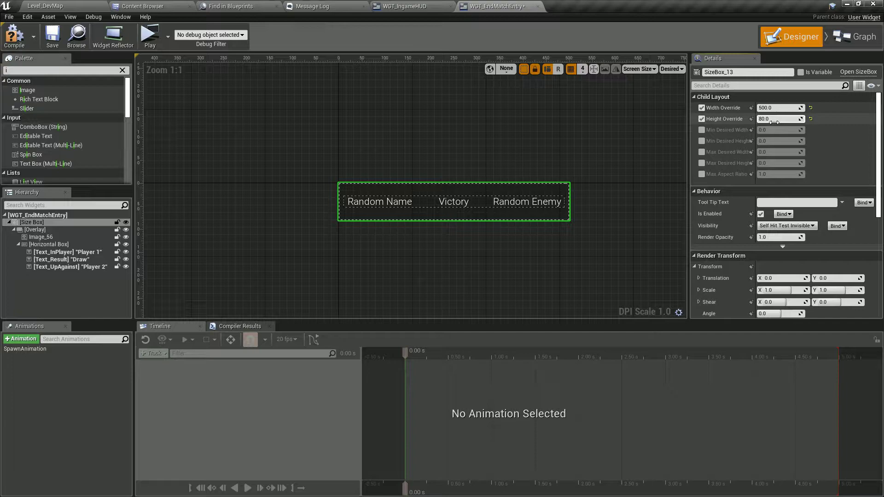
pyautogui.click(774, 108)
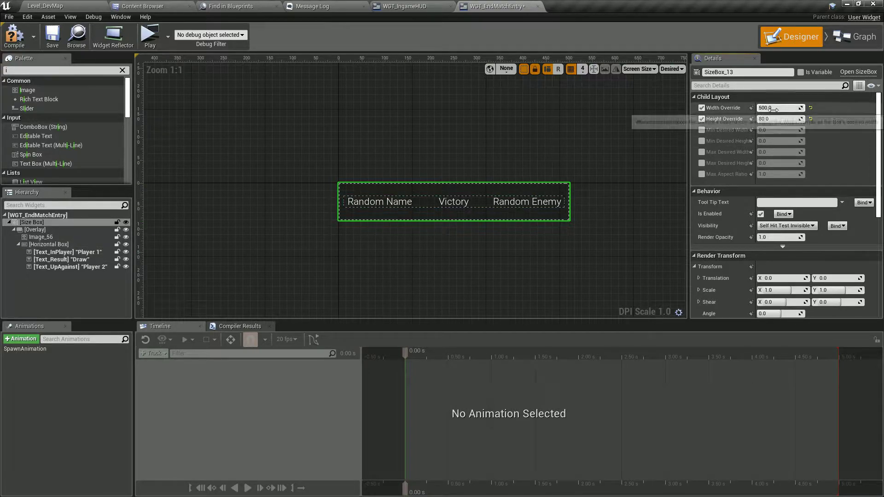
pyautogui.write('600')
pyautogui.press('Return')
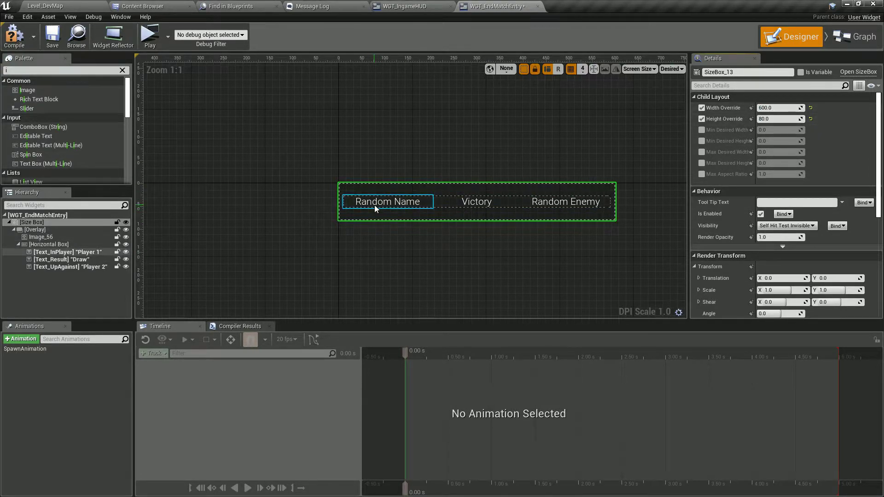
# Step: Set the Size Box's Width Override to 500 and Height Override to 50, and save the widget
pyautogui.click(43, 245)
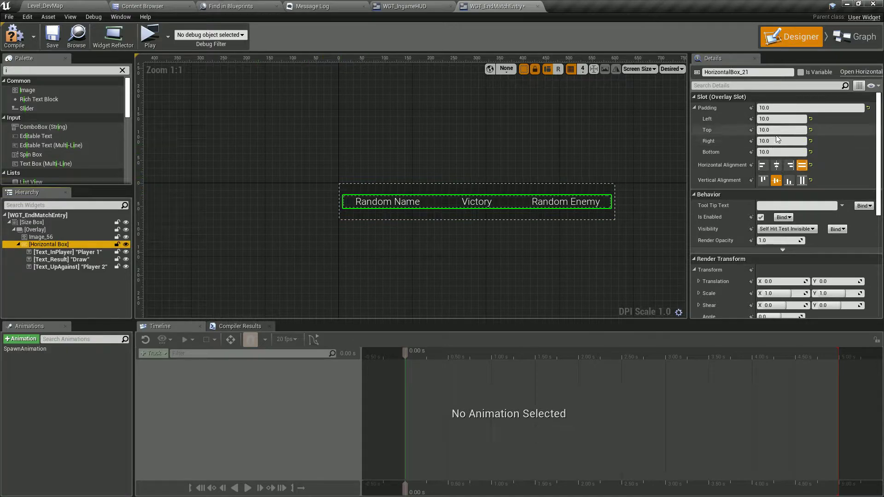
pyautogui.click(39, 229)
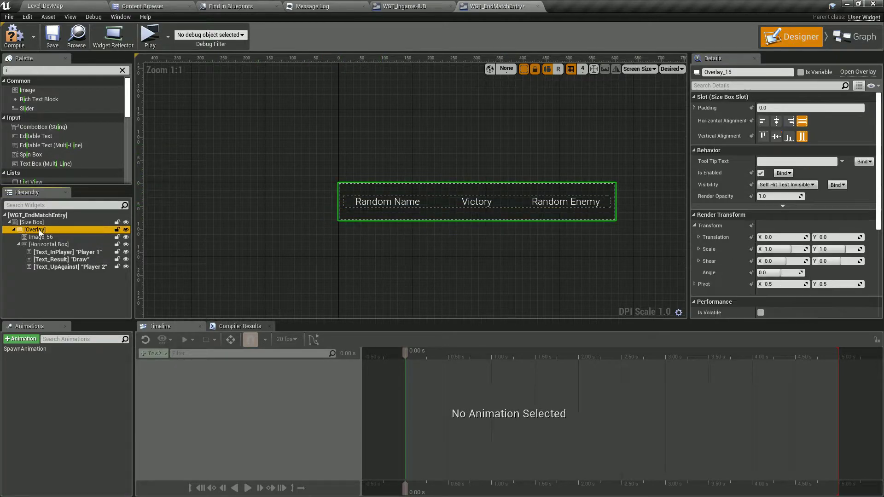
pyautogui.click(46, 222)
pyautogui.click(778, 108)
pyautogui.write('500')
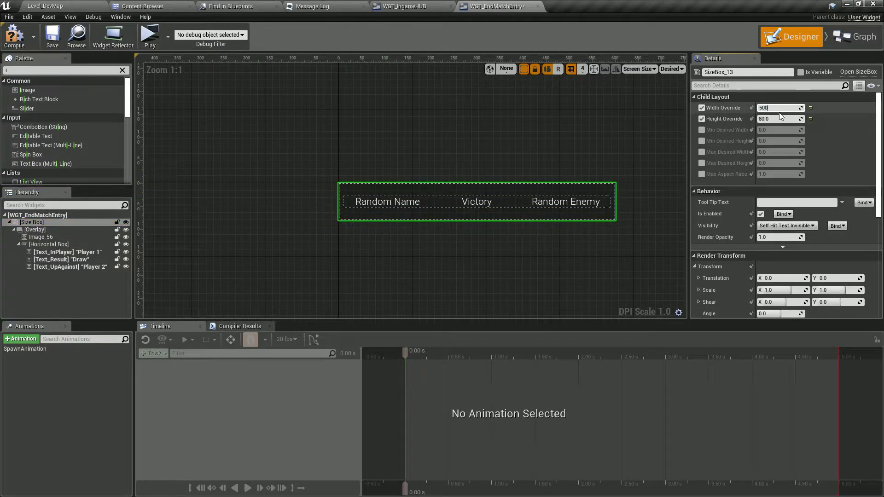
pyautogui.press('Return')
pyautogui.write('50')
pyautogui.press('Return')
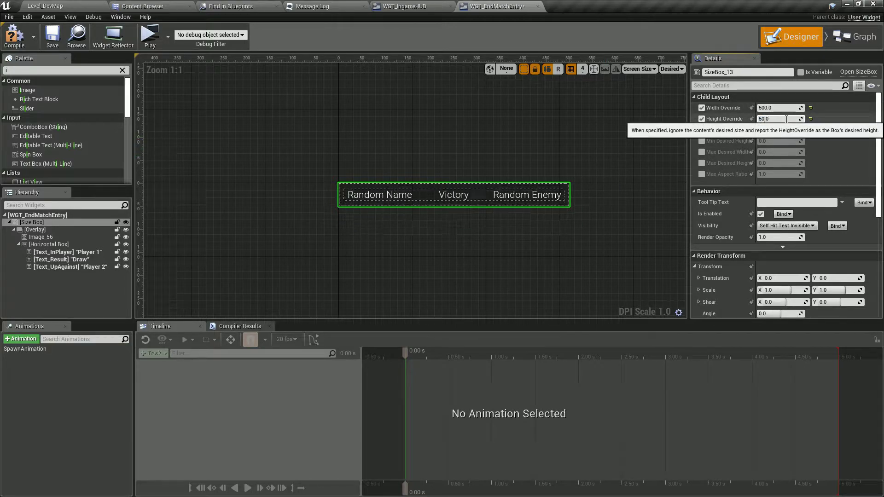
pyautogui.click(52, 36)
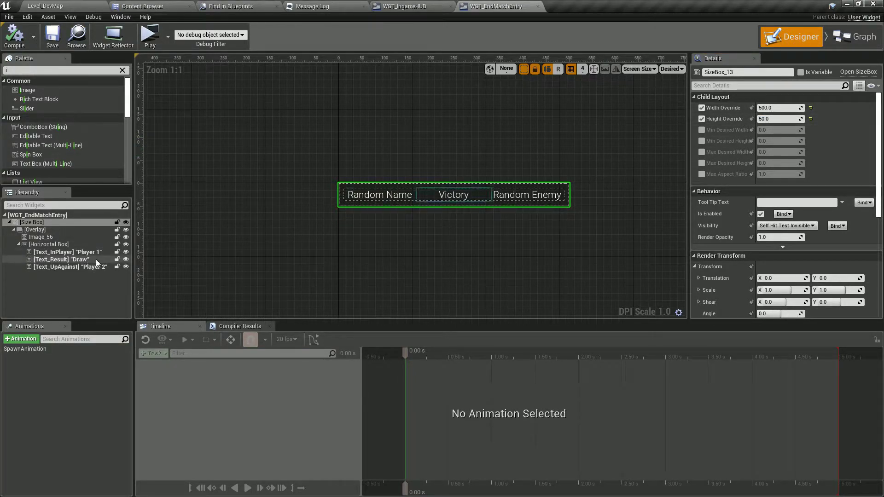
# Step: Align the Horizontal Box to the right within the Overlay, and compile and save the widget
pyautogui.click(58, 244)
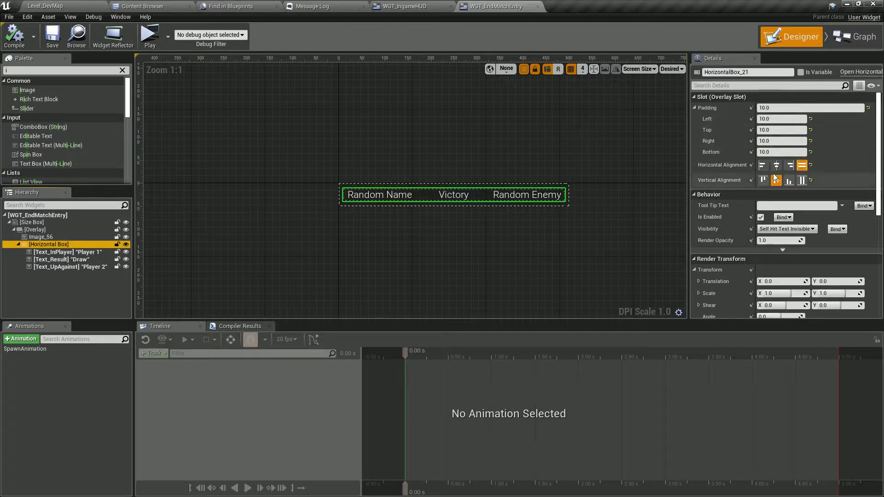
pyautogui.click(788, 165)
pyautogui.click(22, 43)
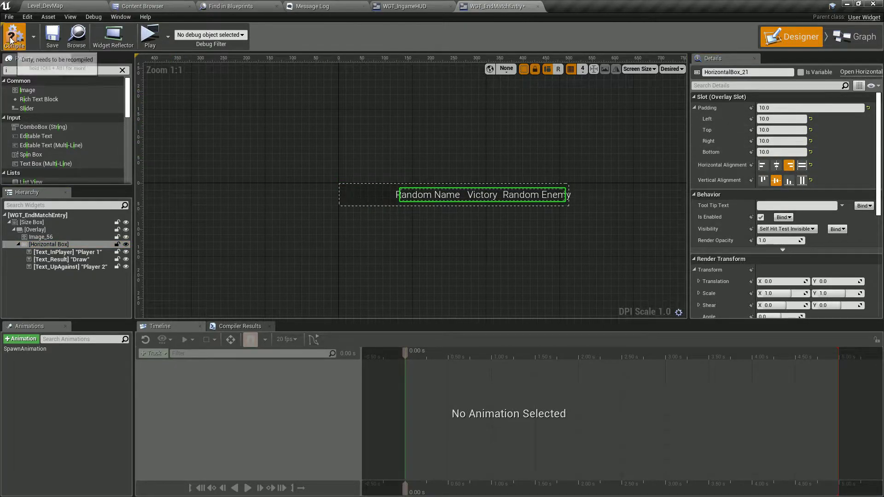
pyautogui.click(52, 36)
# Step: Examine the slot, font and layout settings of Text_InPlayer and Text_UpAgainst and how their text fits the entry
pyautogui.click(55, 253)
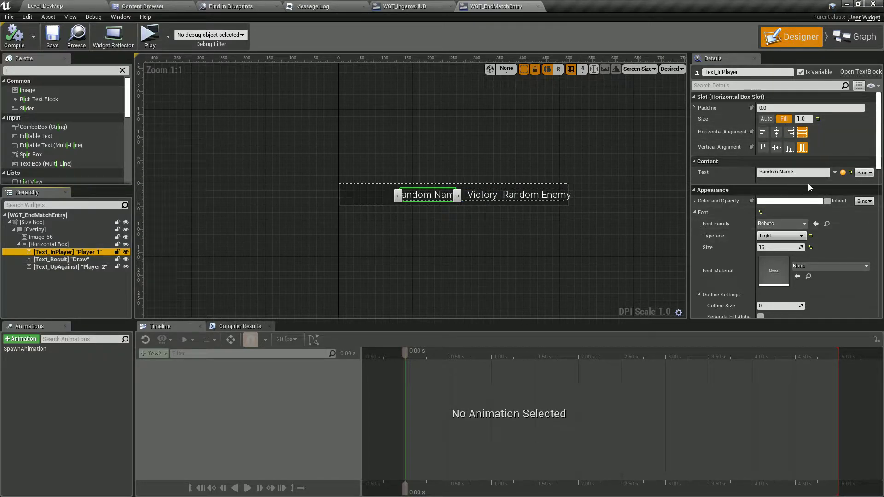
pyautogui.moveTo(843, 175)
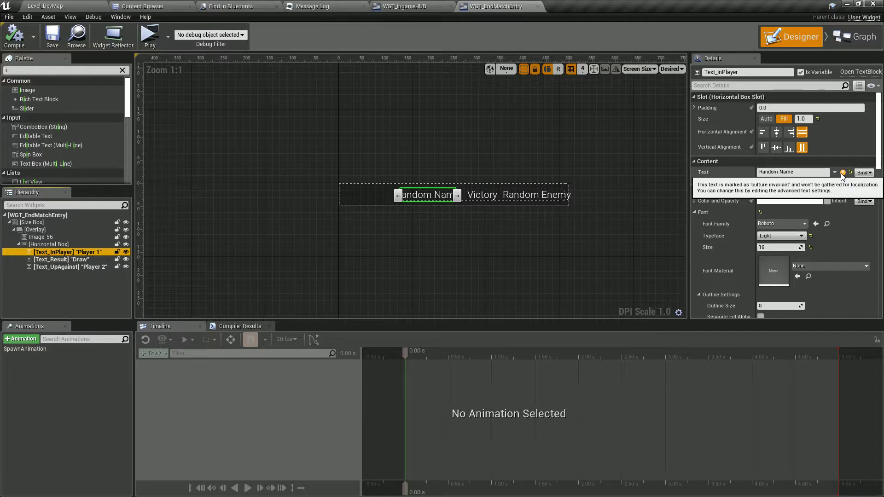
pyautogui.scroll(-5, 822, 239)
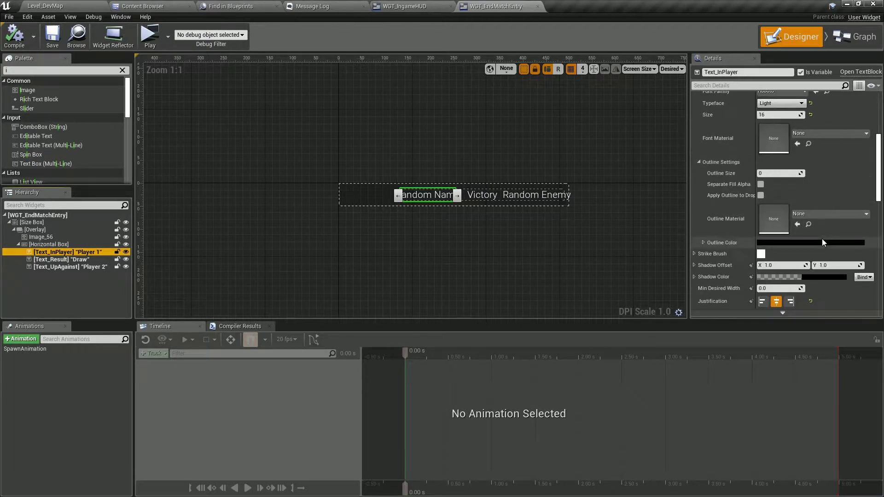
pyautogui.scroll(-10, 822, 239)
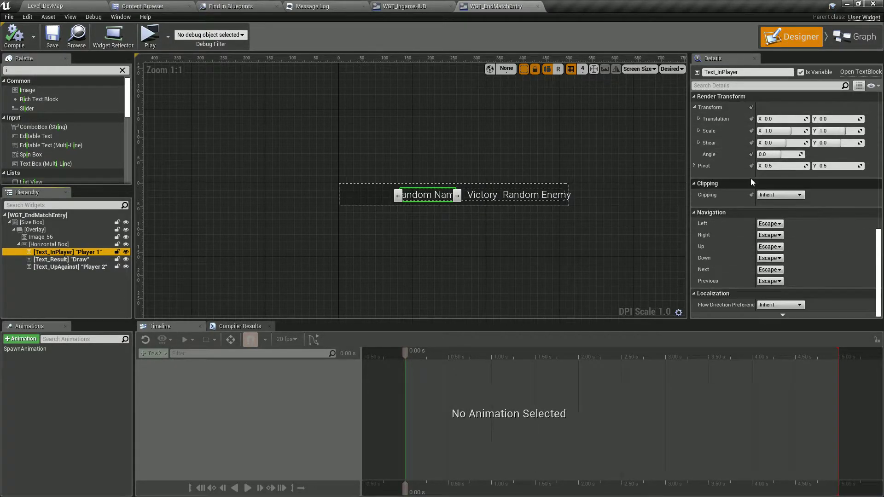
pyautogui.scroll(10, 872, 275)
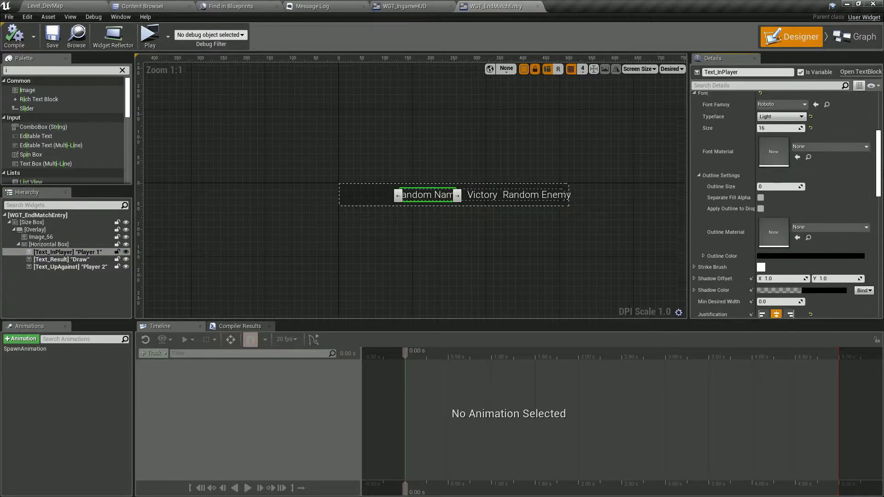
pyautogui.scroll(3, 848, 151)
pyautogui.click(403, 167)
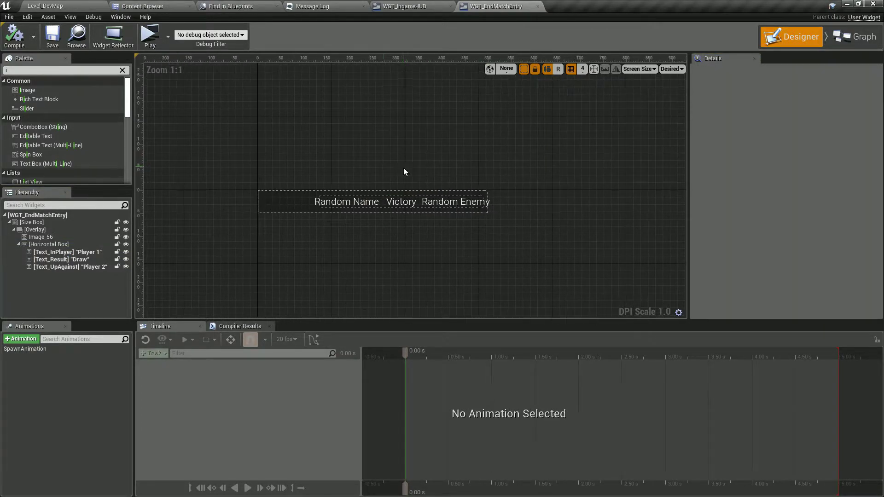
pyautogui.scroll(4, 404, 171)
pyautogui.click(520, 244)
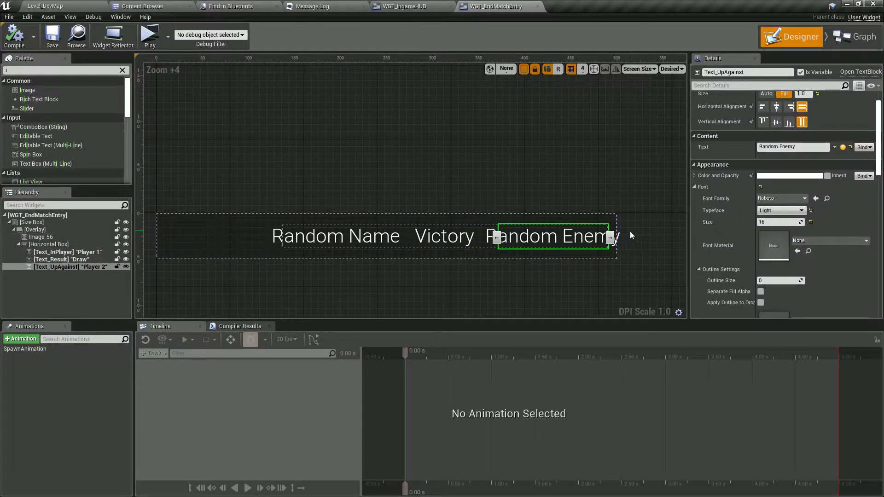
# Step: Set the slot size of Text_InPlayer, Text_Result and Text_UpAgainst to Auto, and compile and save the widget
pyautogui.click(55, 259)
pyautogui.click(55, 251)
pyautogui.keyDown('shift'); pyautogui.click(50, 266); pyautogui.keyUp('shift')
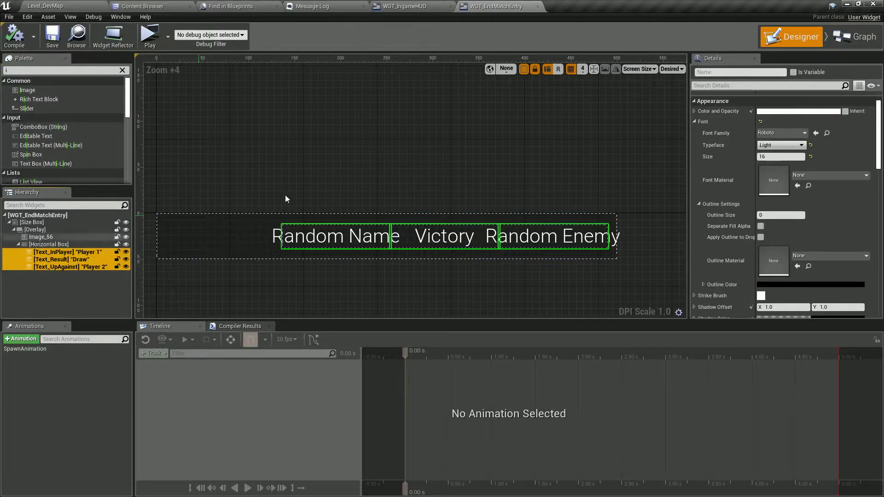
pyautogui.scroll(-10, 794, 166)
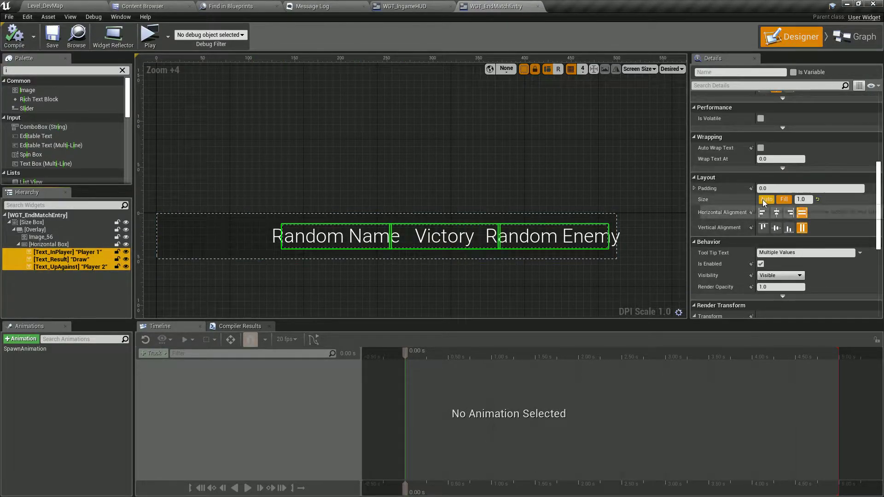
pyautogui.click(765, 200)
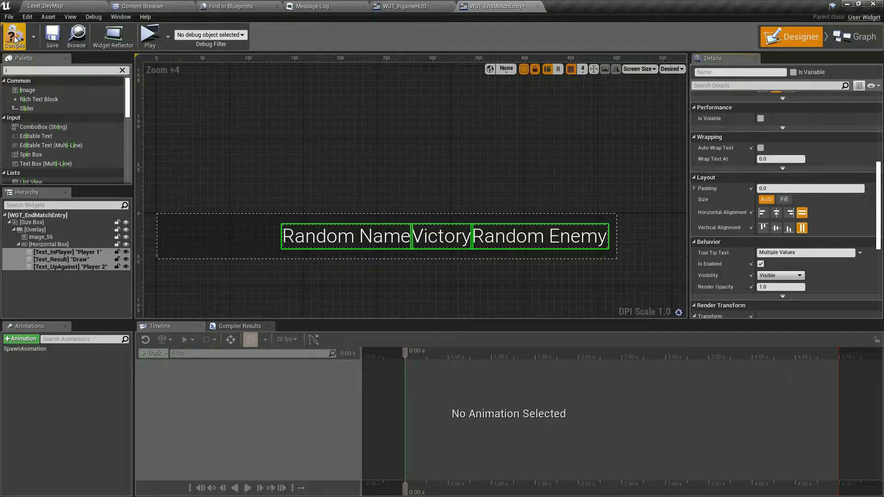
pyautogui.click(52, 36)
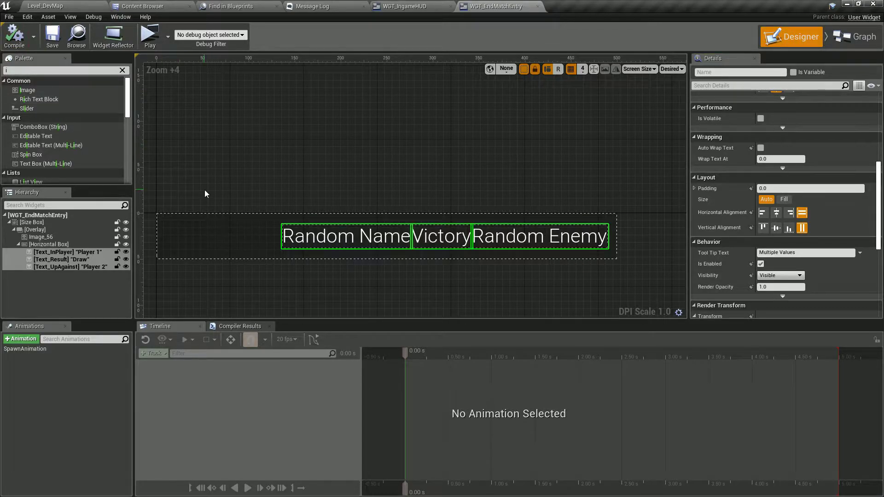
# Step: Add an Image to the Horizontal Box after Text_UpAgainst
pyautogui.click(266, 137)
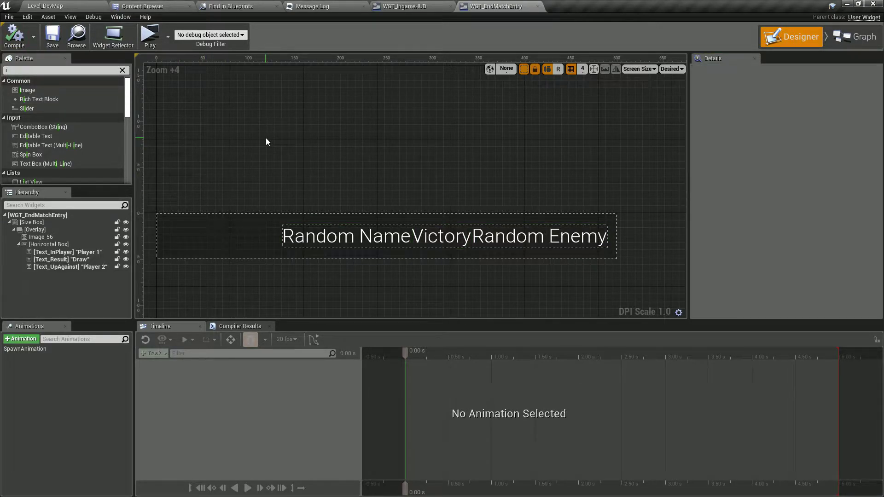
pyautogui.click(28, 71)
pyautogui.write('im')
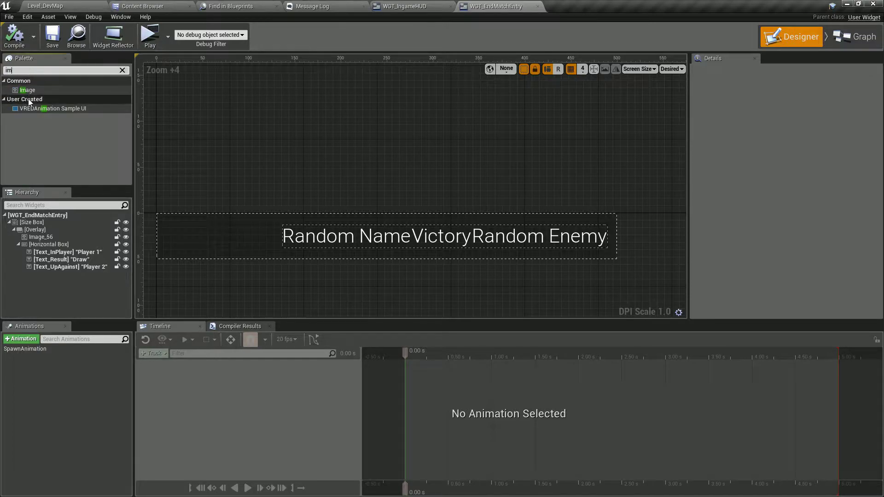
pyautogui.moveTo(28, 90); pyautogui.dragTo(35, 244)
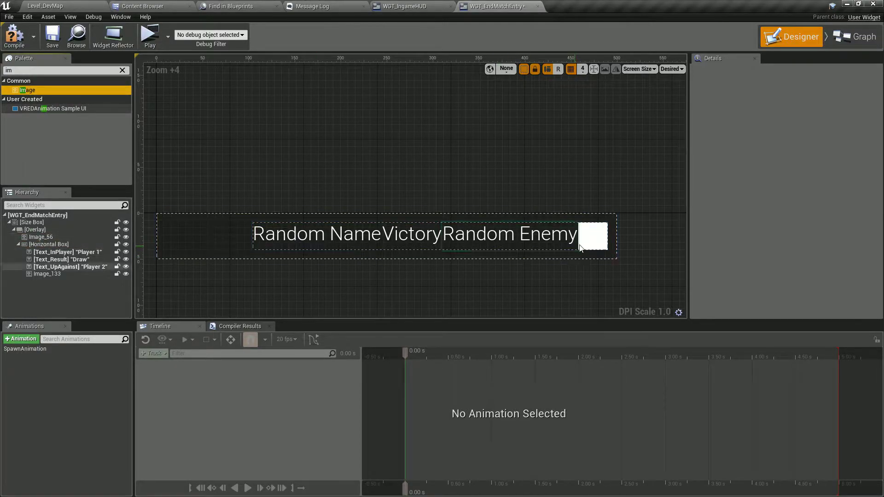
# Step: Move the added image between Text_Result and Text_UpAgainst, and set the left padding of Text_UpAgainst to 20
pyautogui.moveTo(575, 244); pyautogui.dragTo(453, 237)
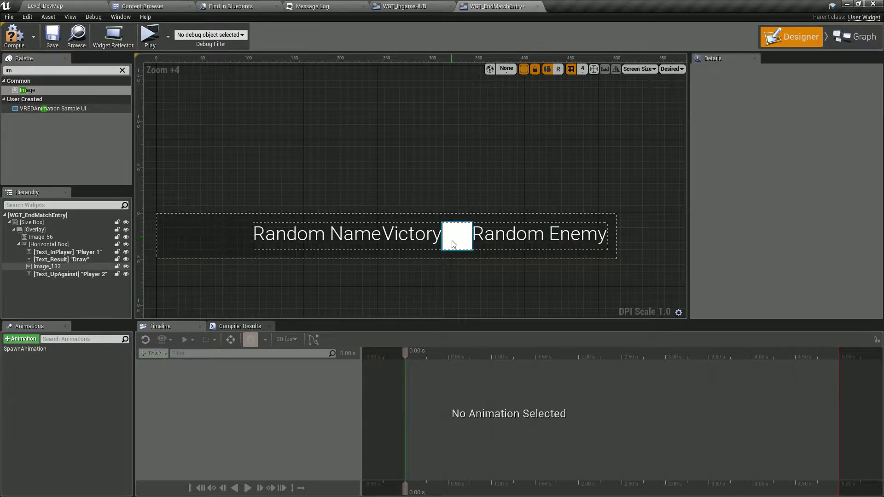
pyautogui.click(523, 238)
pyautogui.scroll(10, 835, 143)
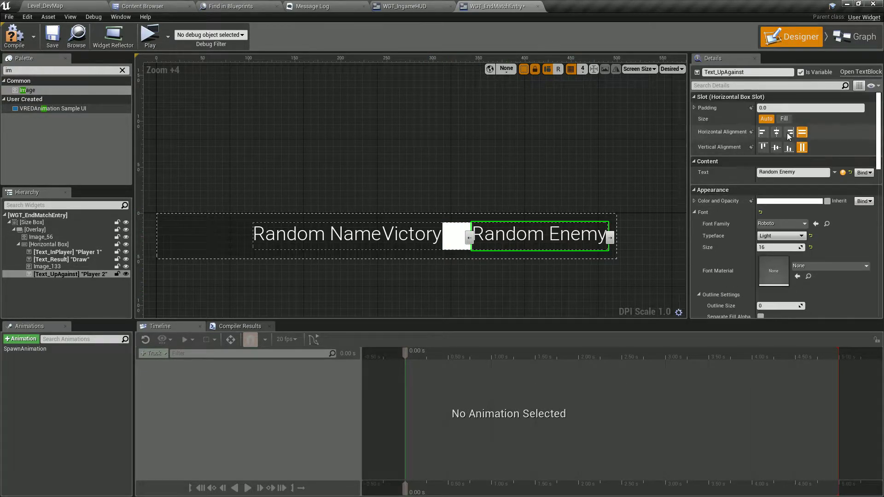
pyautogui.click(694, 109)
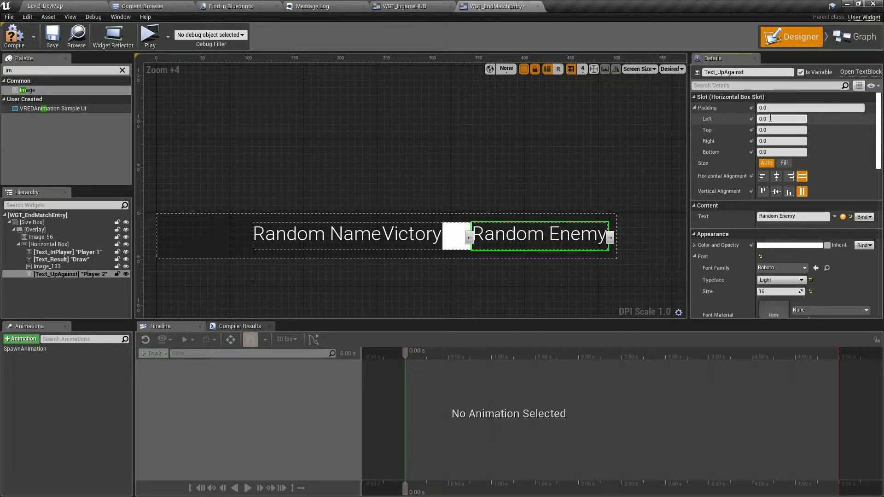
pyautogui.click(793, 119)
pyautogui.write('20')
pyautogui.press('Return')
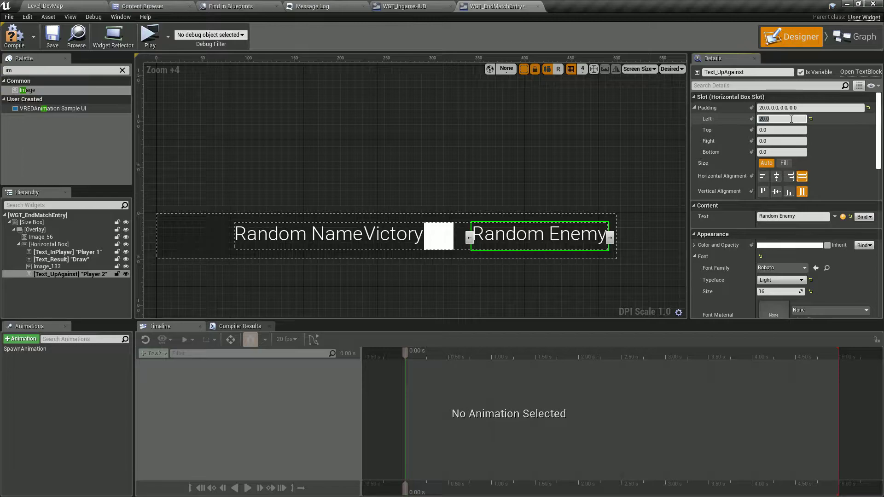
# Step: Set the right padding of Text_InPlayer to 20, and compile and save the widget
pyautogui.click(346, 238)
pyautogui.click(781, 141)
pyautogui.write('20')
pyautogui.press('Return')
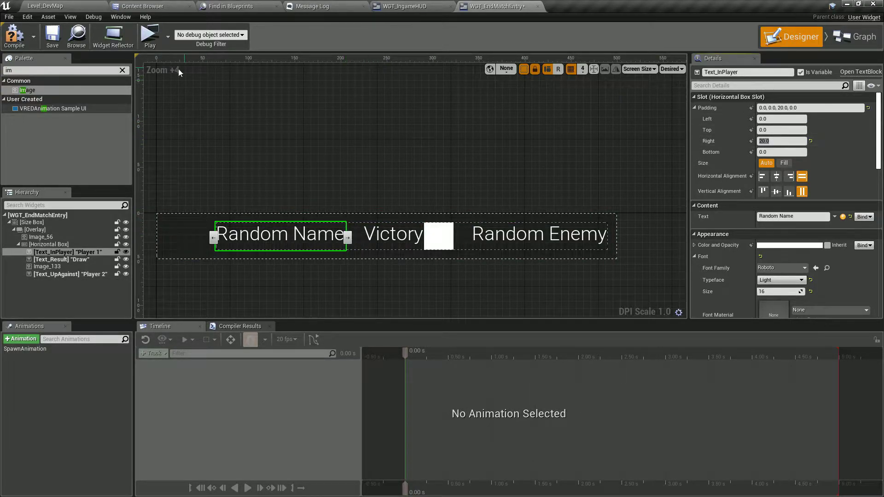
pyautogui.click(26, 37)
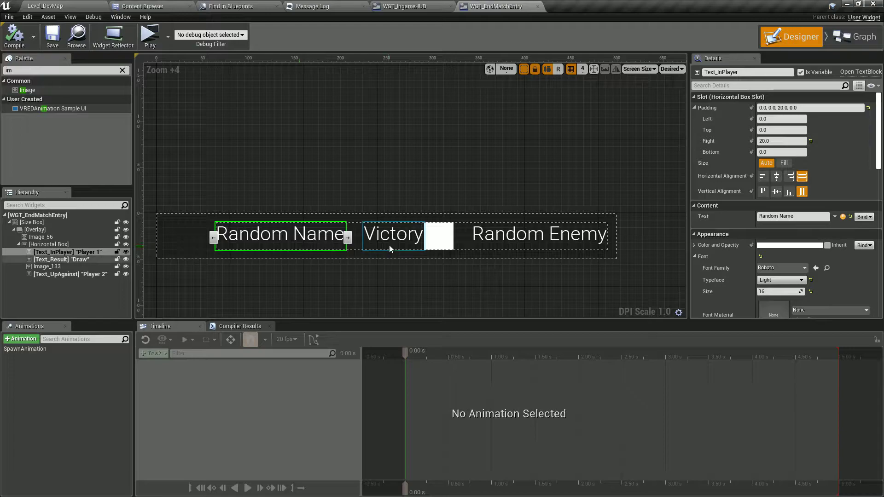
# Step: Center the image beside the result text horizontally and vertically in its slot
pyautogui.click(391, 243)
pyautogui.click(440, 238)
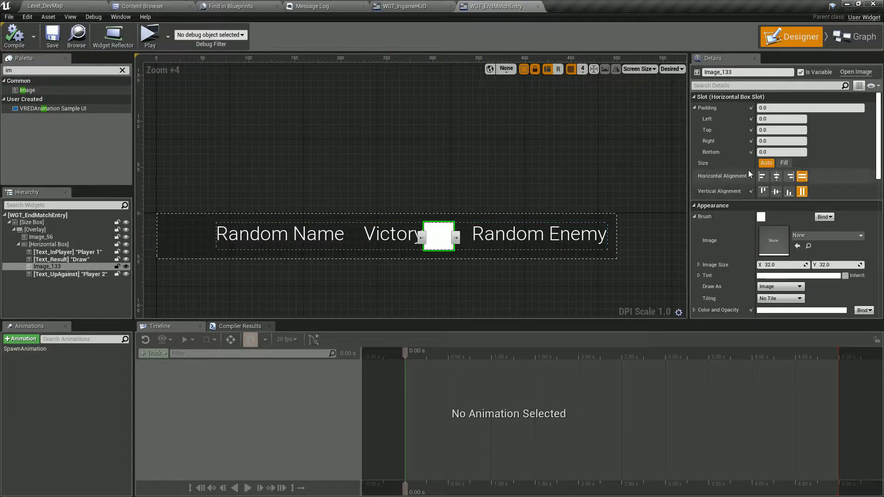
pyautogui.click(776, 176)
pyautogui.click(776, 191)
# Step: Set the image size to 20 by 20, and compile and save the widget
pyautogui.click(780, 265)
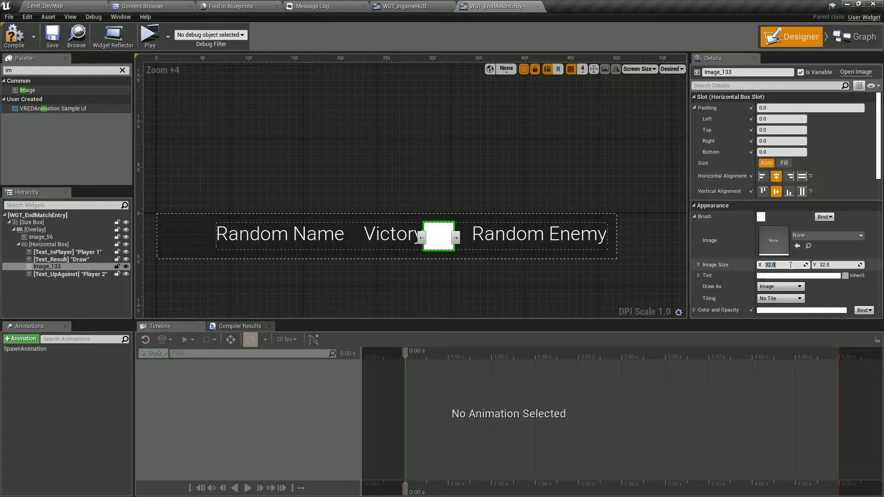
pyautogui.write('20')
pyautogui.press('Return')
pyautogui.click(835, 265)
pyautogui.write('20')
pyautogui.press('Return')
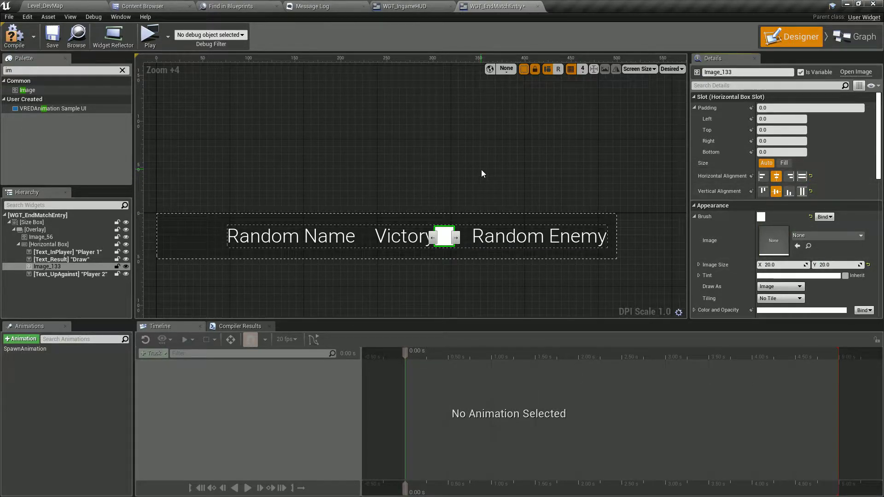
pyautogui.click(14, 36)
pyautogui.click(52, 36)
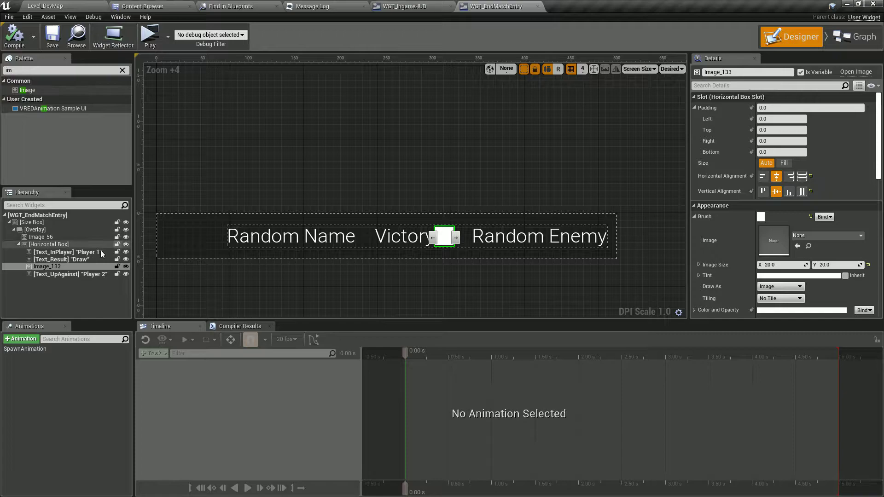
# Step: Set the Horizontal Box's horizontal and vertical alignment to fill the Overlay, and compile and save the widget
pyautogui.click(49, 244)
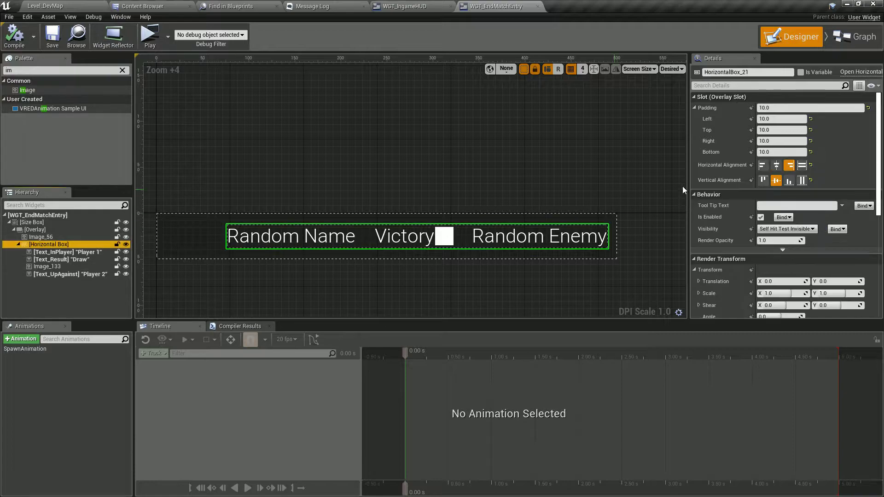
pyautogui.click(802, 180)
pyautogui.click(802, 166)
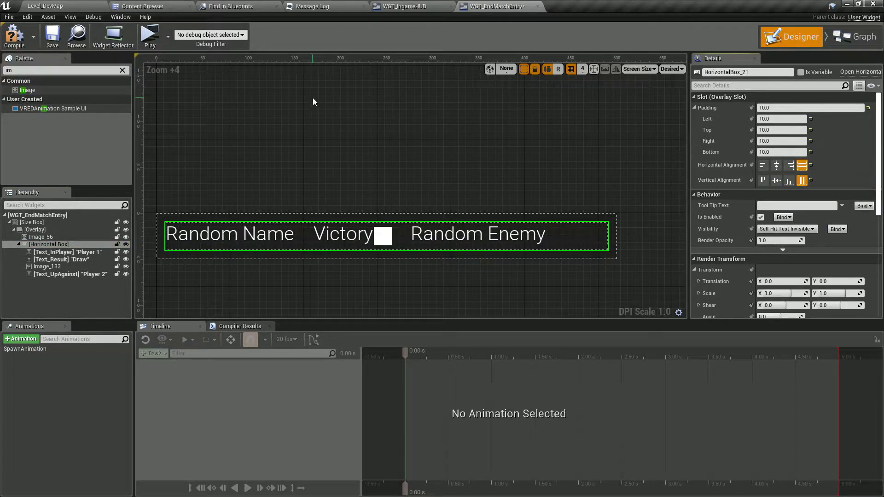
pyautogui.click(16, 36)
pyautogui.click(52, 37)
# Step: Give all four Horizontal Box children Auto size, right horizontal alignment and fill vertical alignment, and compile and save the widget
pyautogui.click(67, 251)
pyautogui.keyDown('shift'); pyautogui.click(70, 274); pyautogui.keyUp('shift')
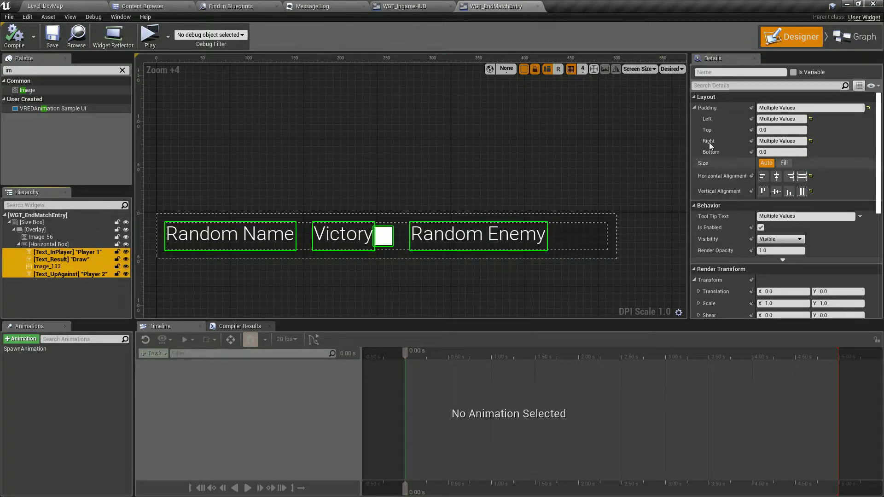
pyautogui.click(784, 163)
pyautogui.click(766, 163)
pyautogui.click(789, 176)
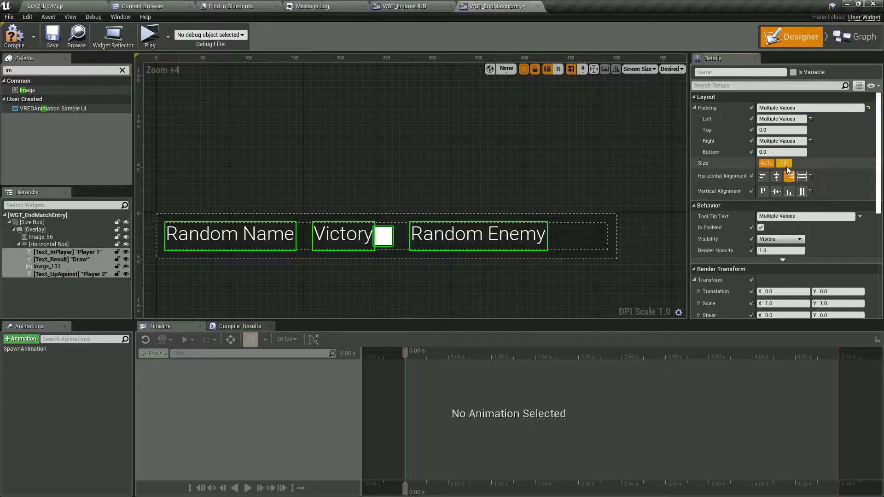
pyautogui.click(802, 191)
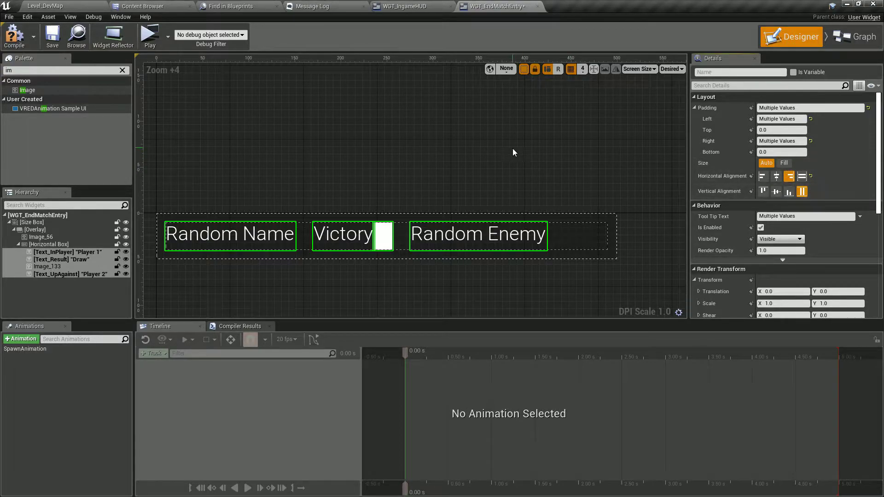
pyautogui.click(15, 39)
pyautogui.click(53, 38)
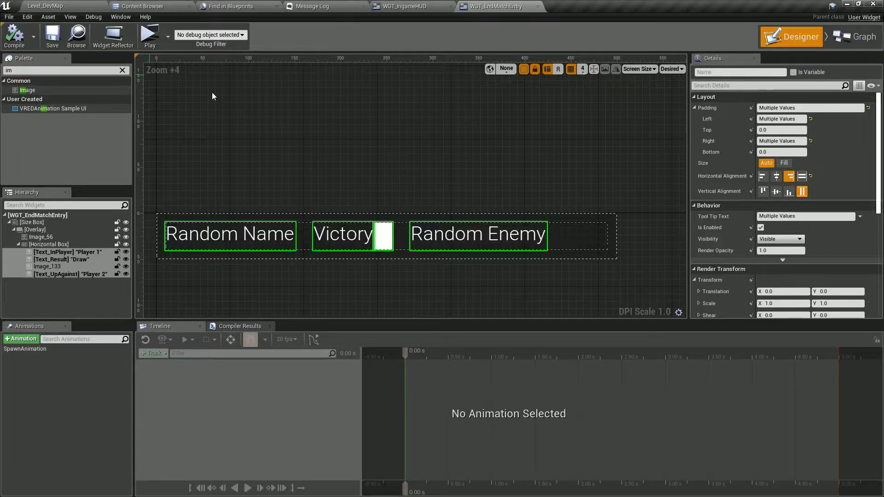
# Step: Try the Fill slot size on Text_UpAgainst, and set it back to Auto
pyautogui.click(330, 139)
pyautogui.click(62, 259)
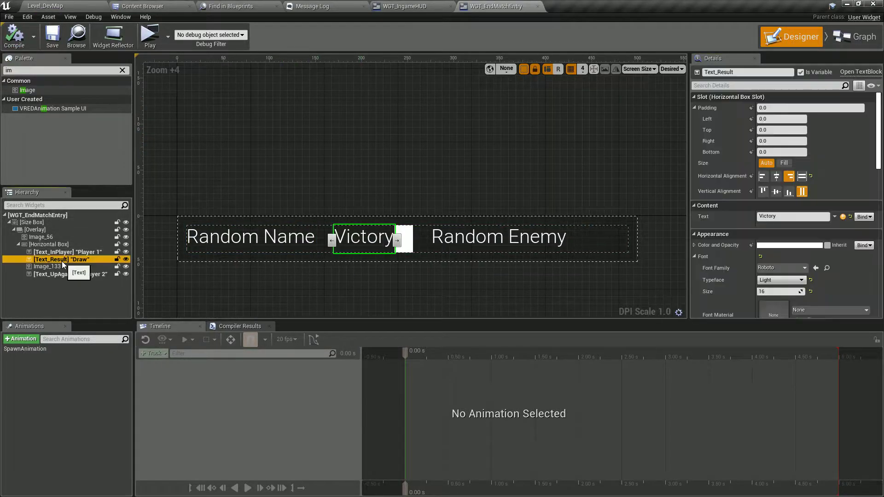
pyautogui.click(476, 249)
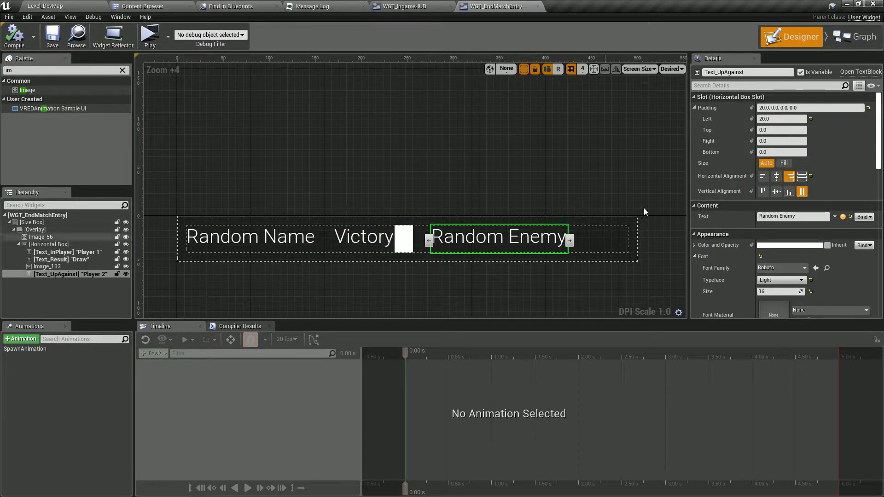
pyautogui.click(783, 162)
pyautogui.click(766, 163)
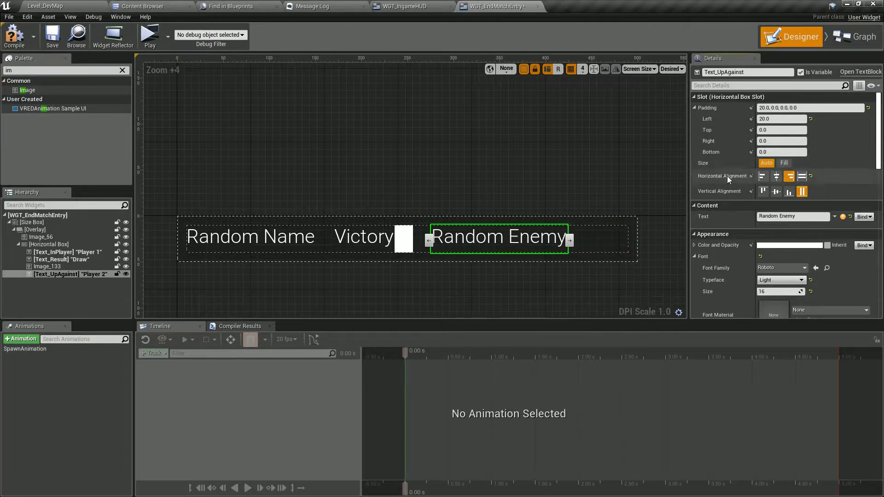
# Step: Set the slot size of Text_InPlayer to Fill, and compile and save the widget
pyautogui.click(278, 246)
pyautogui.click(784, 162)
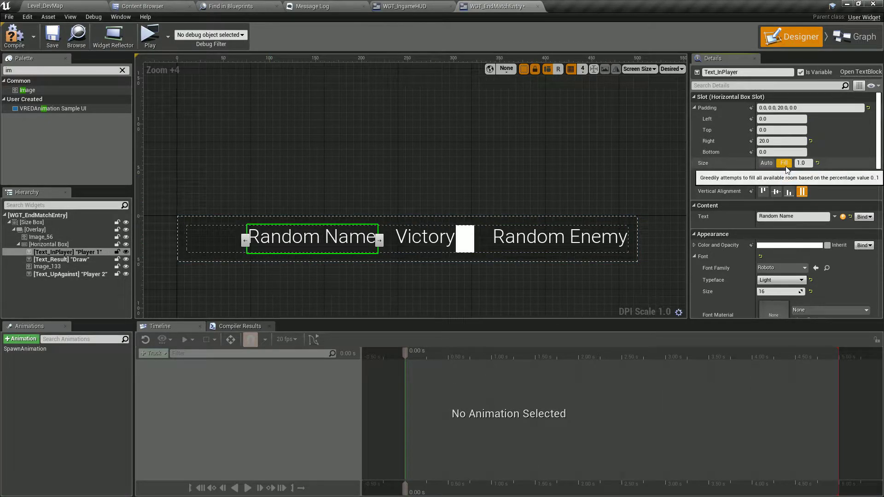
pyautogui.click(52, 37)
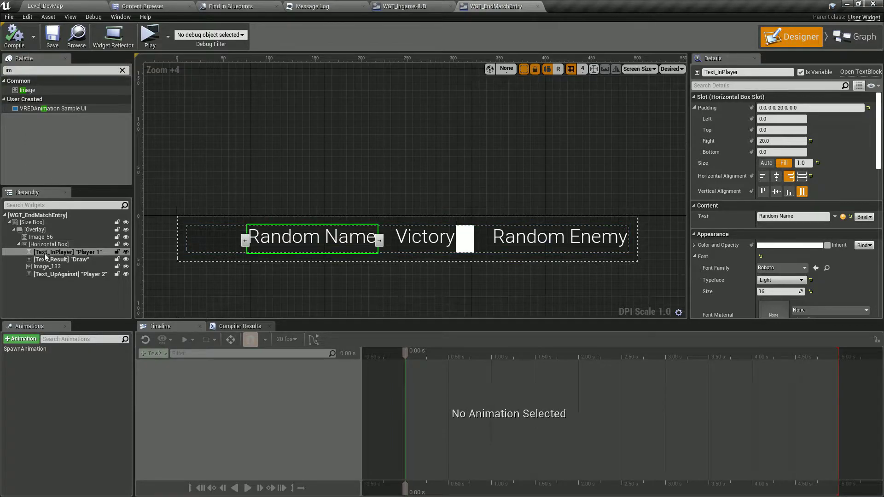
# Step: Center all four Horizontal Box children vertically, and compile and save the widget
pyautogui.keyDown('shift'); pyautogui.click(48, 274); pyautogui.keyUp('shift')
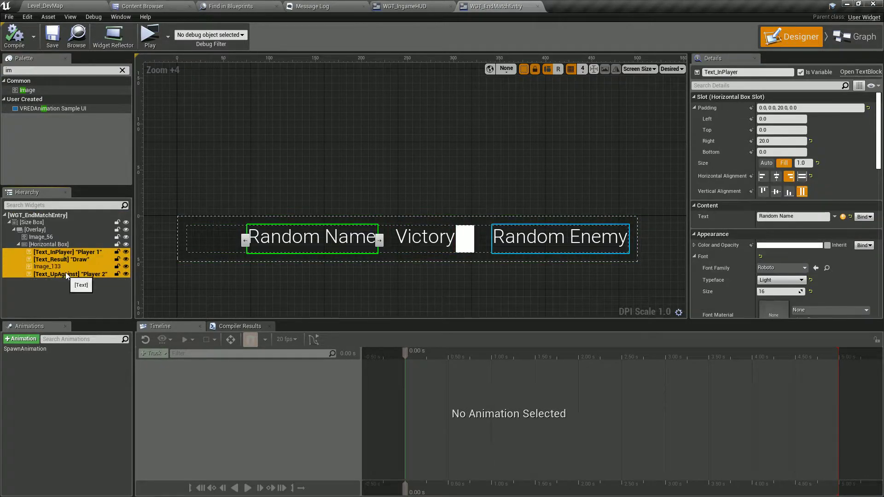
pyautogui.click(775, 191)
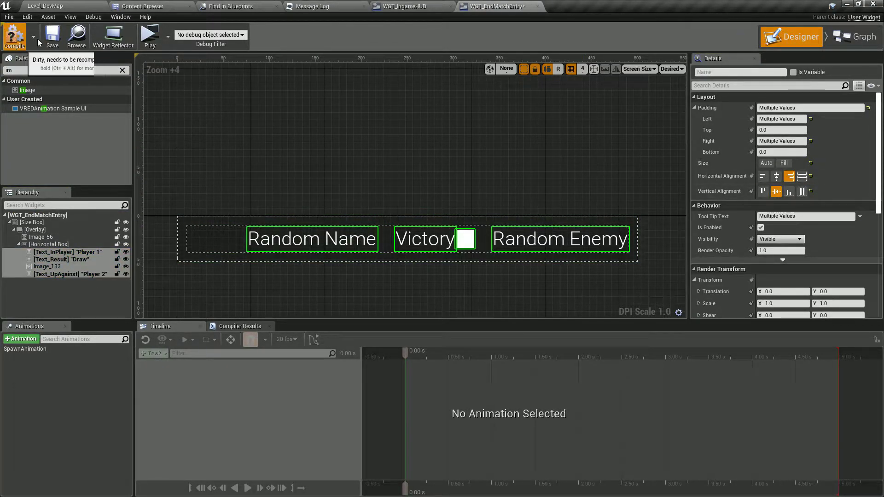
pyautogui.click(260, 131)
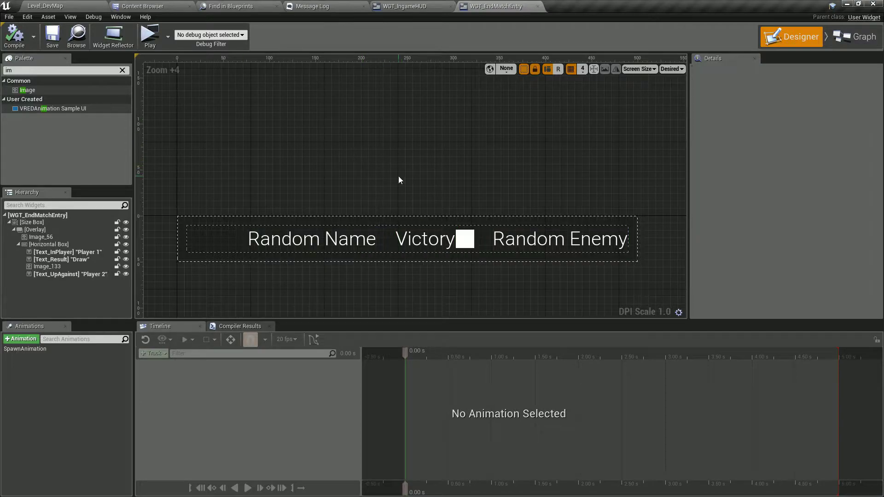
# Step: Move the image ahead of Text_Result in the Horizontal Box
pyautogui.click(465, 239)
pyautogui.click(454, 241)
pyautogui.click(431, 184)
# Step: Set the left padding of Text_Result to 5, and compile and save the widget
pyautogui.click(437, 228)
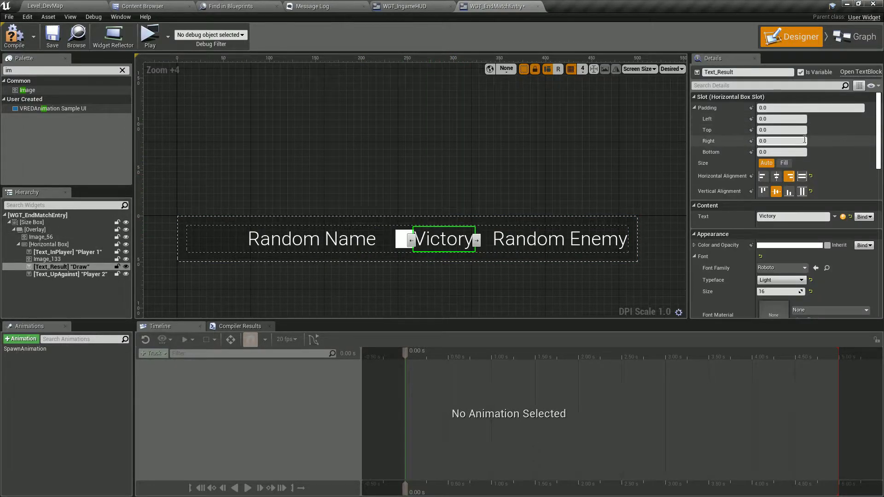
pyautogui.moveTo(772, 120); pyautogui.dragTo(733, 111)
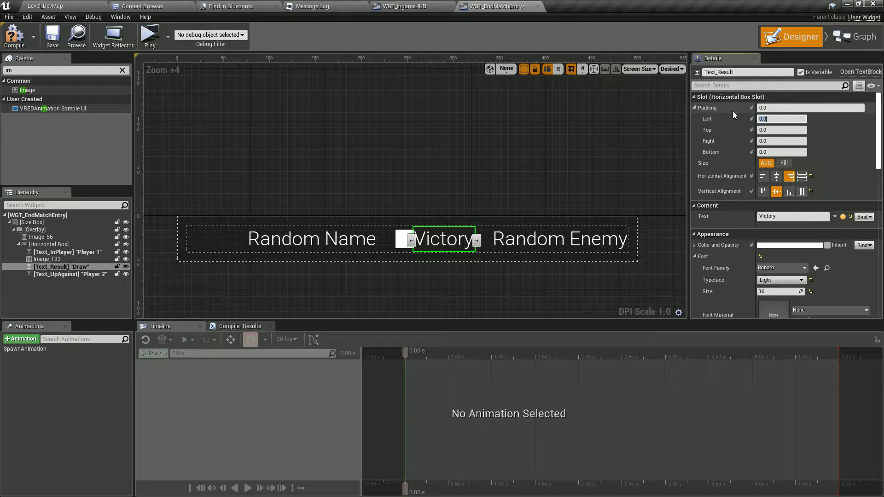
pyautogui.write('5')
pyautogui.press('Return')
pyautogui.click(460, 119)
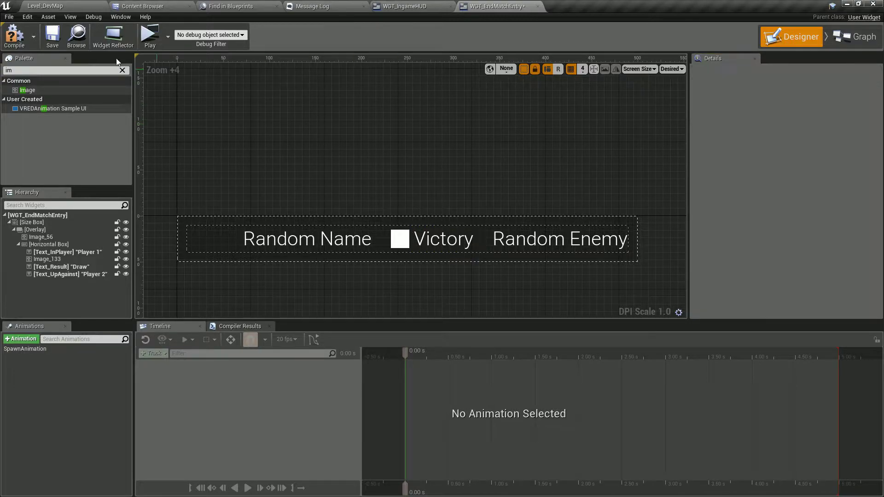
pyautogui.click(19, 40)
# Step: Switch to the web browser and open game-icons.net in a new tab
pyautogui.hotkey('alt', 'Tab')
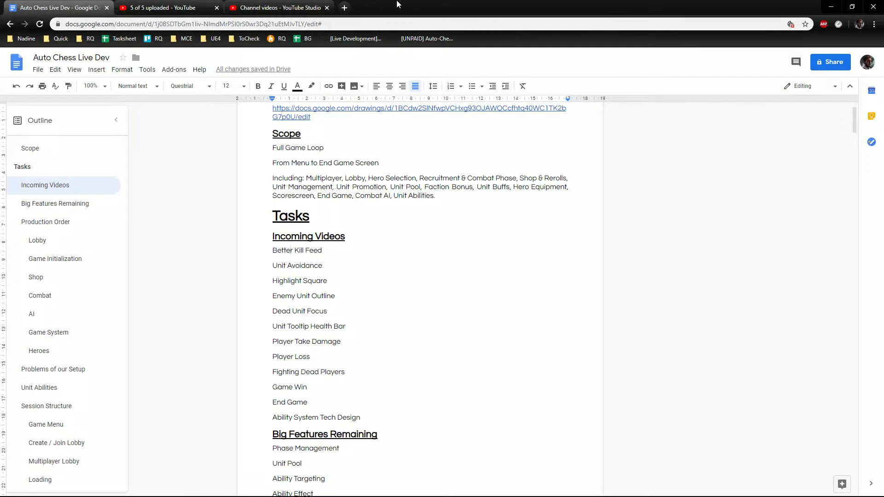
pyautogui.click(349, 5)
pyautogui.write('game icon')
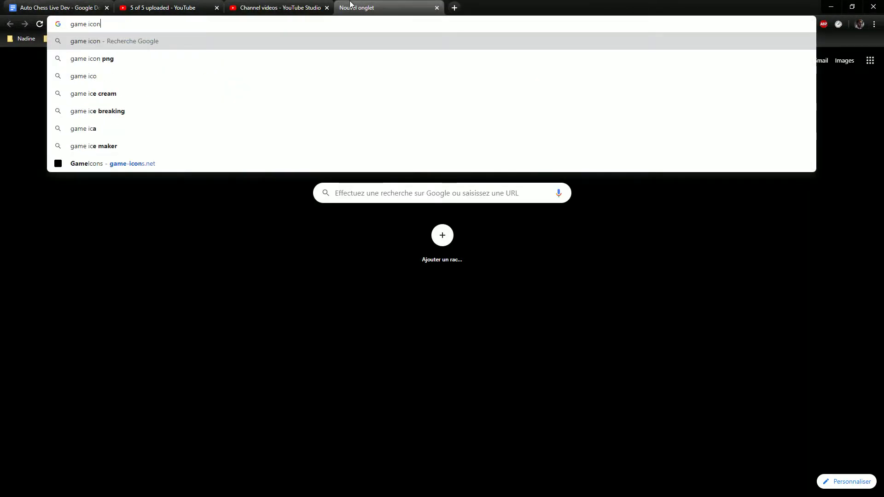
pyautogui.click(283, 162)
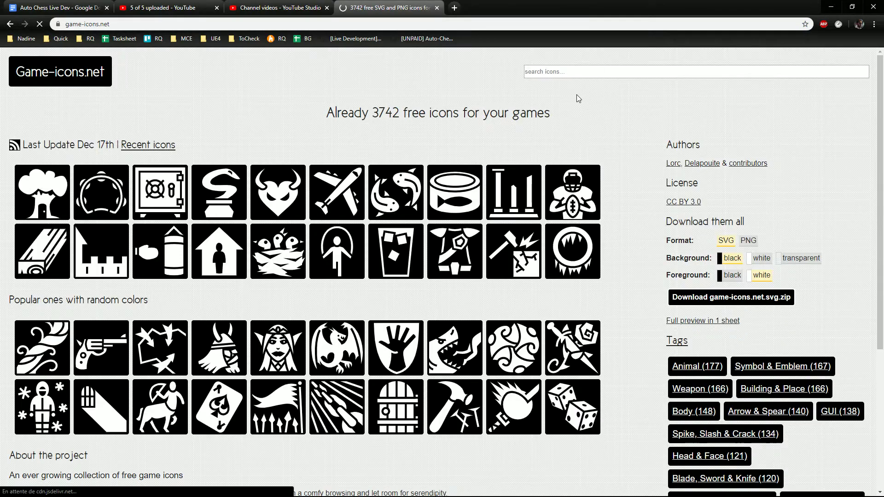
# Step: Search the icon site for swords, show the Blade, Sword & Knife icons and open the Piercing sword icon
pyautogui.click(565, 70)
pyautogui.write('sw')
pyautogui.press('Down')
pyautogui.press('Return')
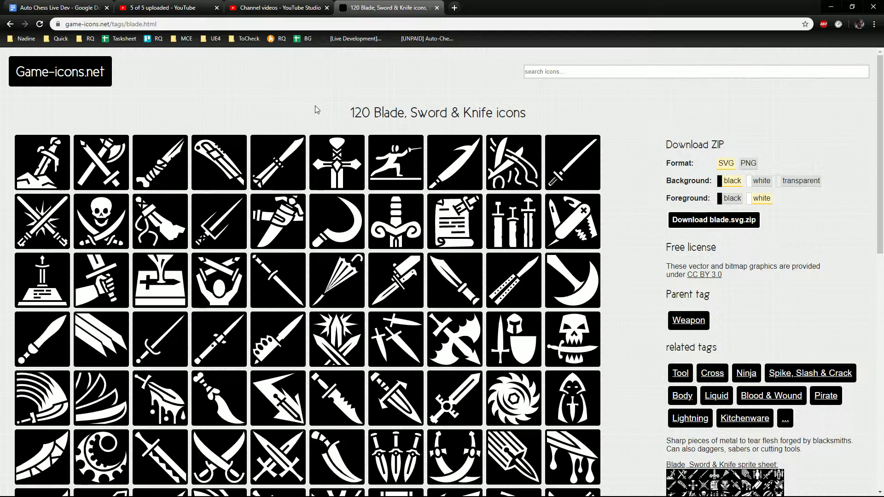
pyautogui.scroll(-6, 670, 240)
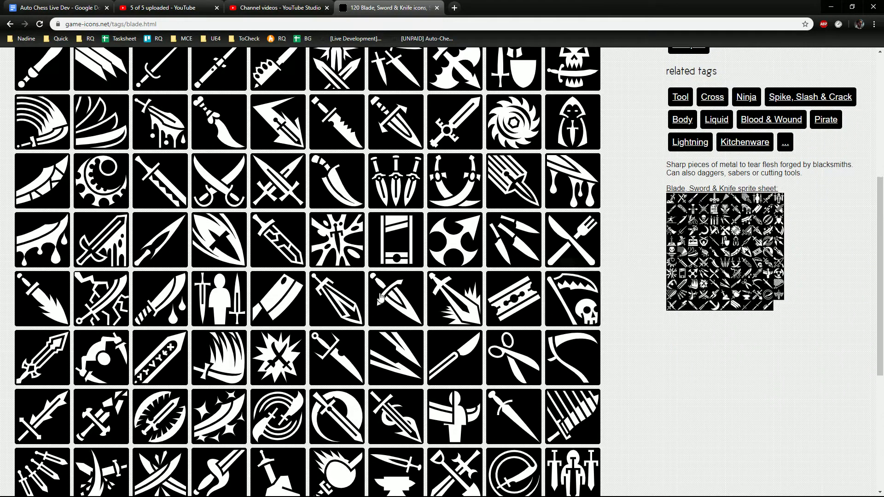
pyautogui.click(380, 297)
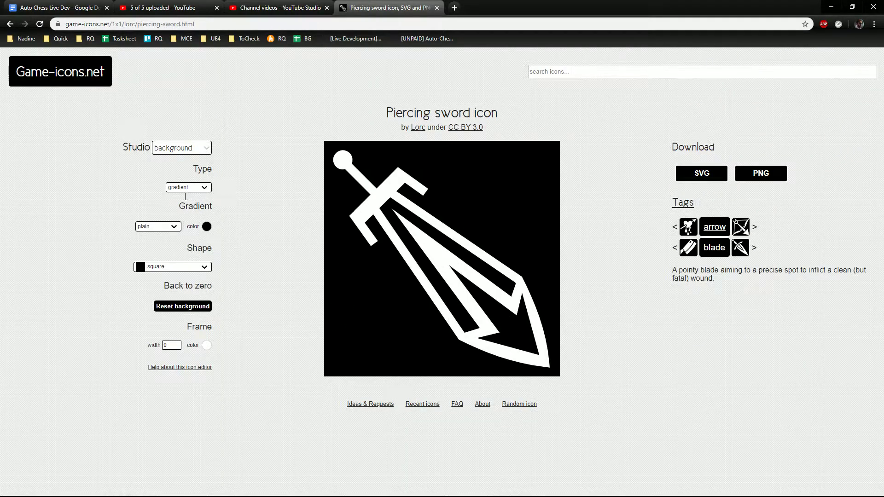
# Step: Switch the icon studio to its foreground settings and rotate the sword 90° anticlockwise in 15° steps
pyautogui.click(184, 148)
pyautogui.click(184, 182)
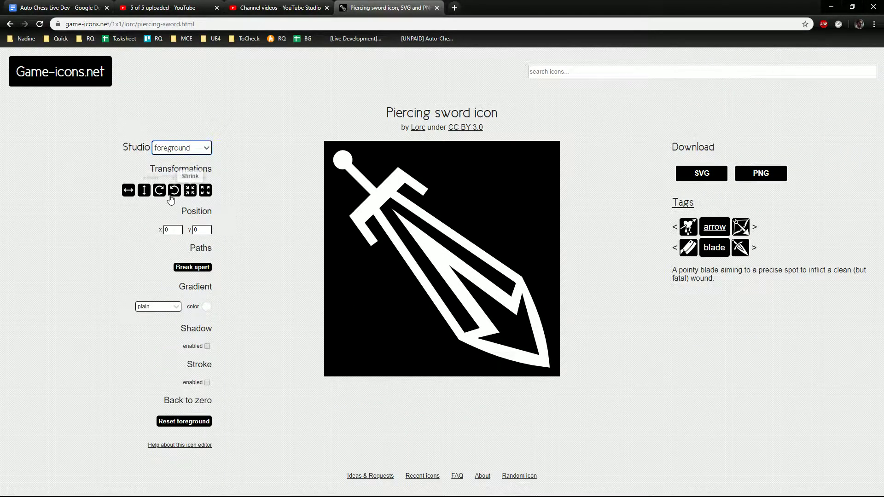
pyautogui.click(173, 195)
pyautogui.click(173, 194)
pyautogui.click(173, 194)
pyautogui.click(173, 194)
pyautogui.click(173, 195)
pyautogui.click(174, 194)
pyautogui.click(174, 194)
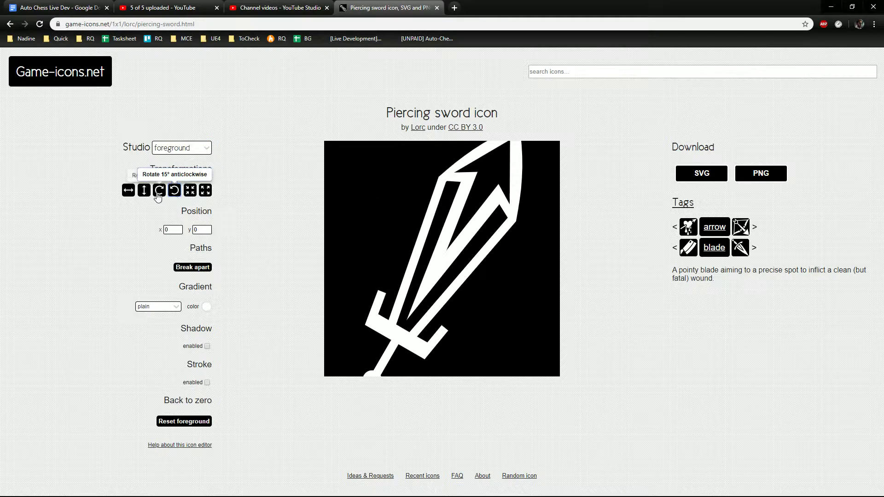
pyautogui.click(159, 192)
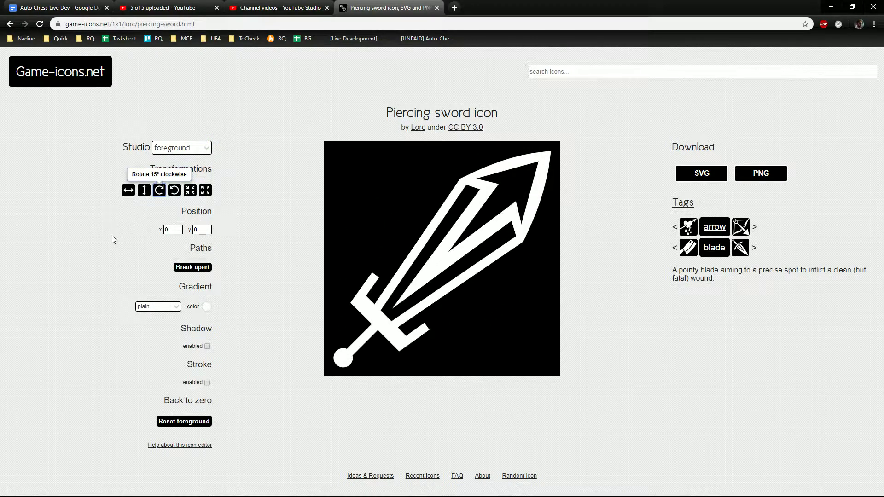
# Step: Switch the icon studio to its background settings and choose the plain gradient
pyautogui.click(181, 148)
pyautogui.click(178, 170)
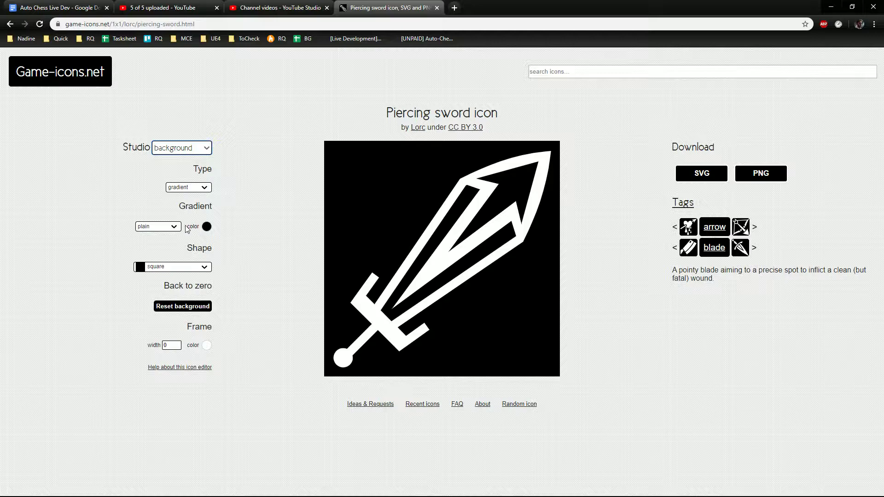
pyautogui.click(158, 226)
pyautogui.click(151, 247)
pyautogui.click(206, 227)
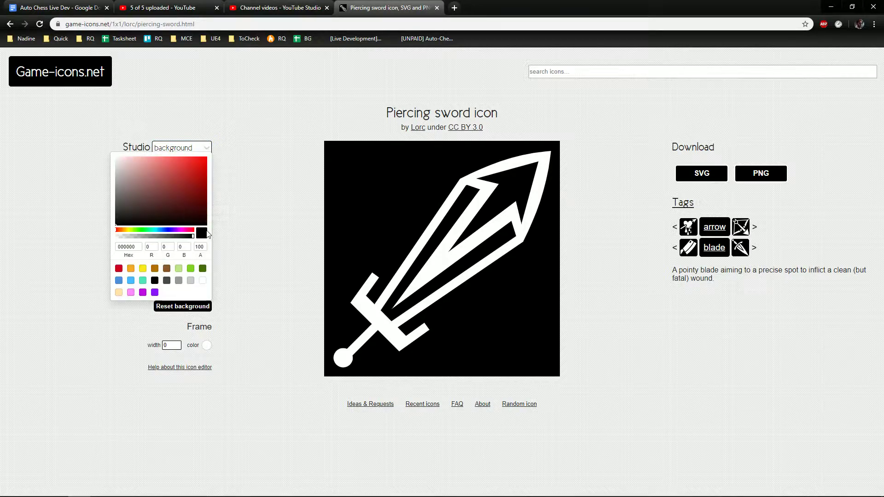
pyautogui.click(226, 225)
pyautogui.click(186, 269)
pyautogui.click(184, 269)
pyautogui.click(206, 226)
pyautogui.click(300, 239)
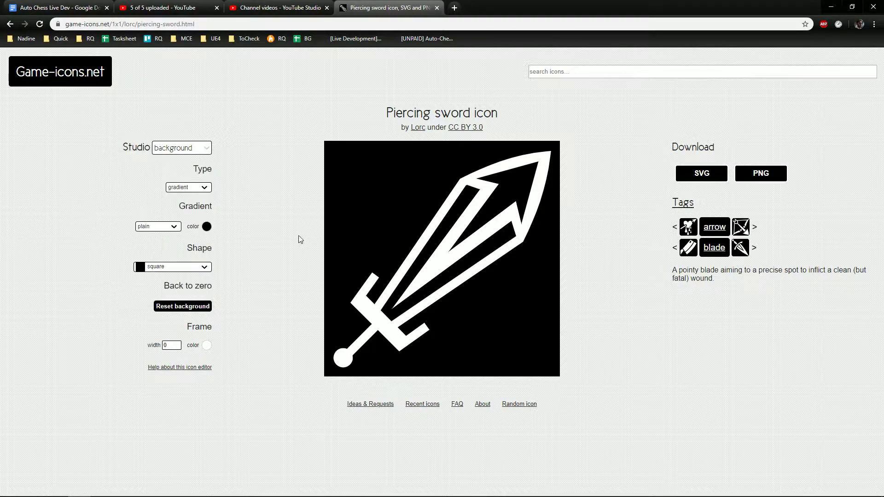
pyautogui.click(207, 227)
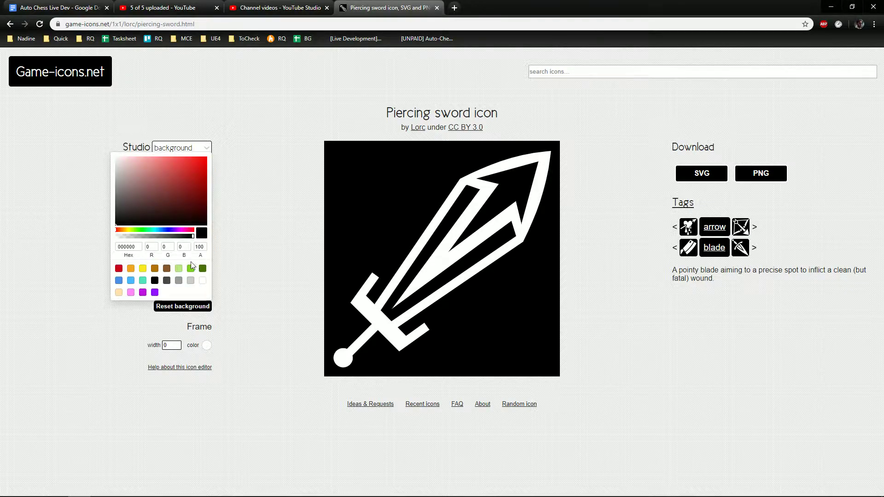
pyautogui.click(247, 225)
# Step: Try to hide the black square behind the sword by lowering the background color's alpha to 0 and to 1
pyautogui.click(207, 227)
pyautogui.moveTo(122, 234); pyautogui.dragTo(114, 235)
pyautogui.click(130, 229)
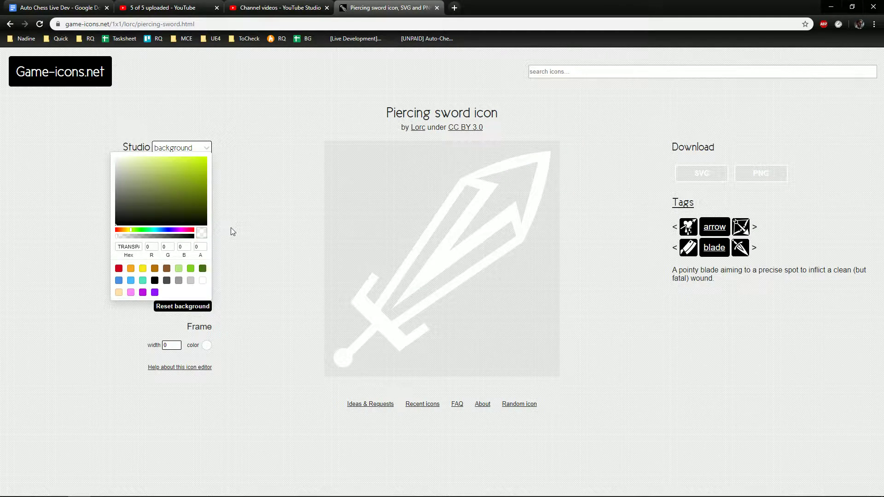
pyautogui.moveTo(143, 239); pyautogui.dragTo(141, 237)
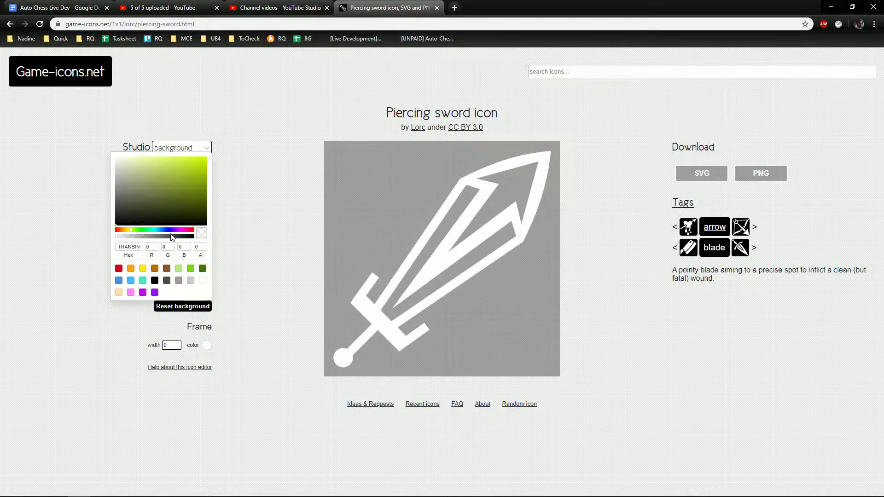
pyautogui.moveTo(137, 230); pyautogui.dragTo(121, 239)
pyautogui.click(150, 236)
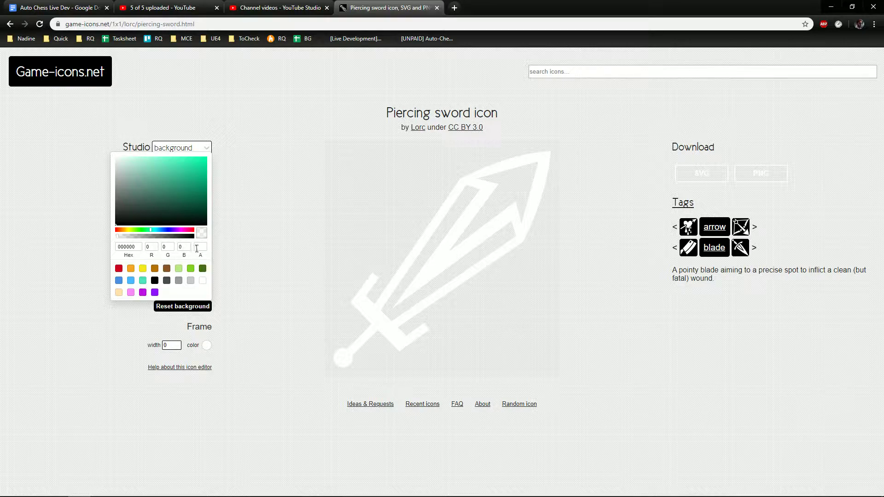
pyautogui.click(244, 245)
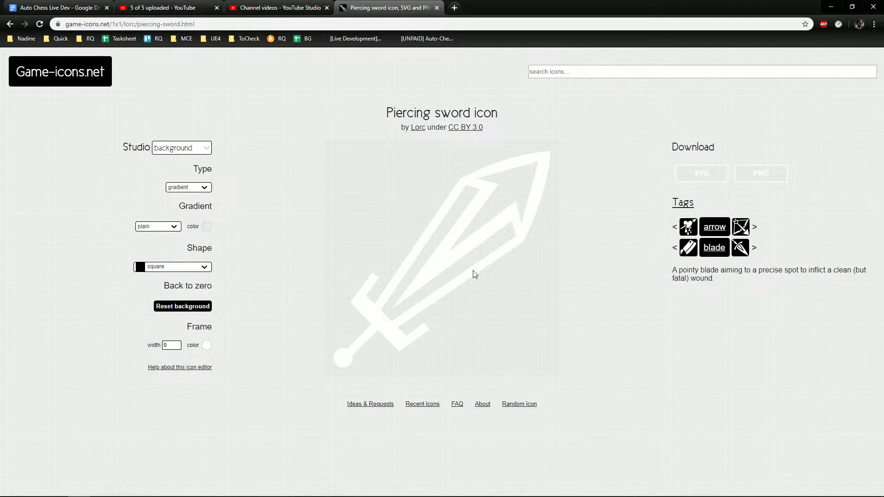
pyautogui.click(207, 227)
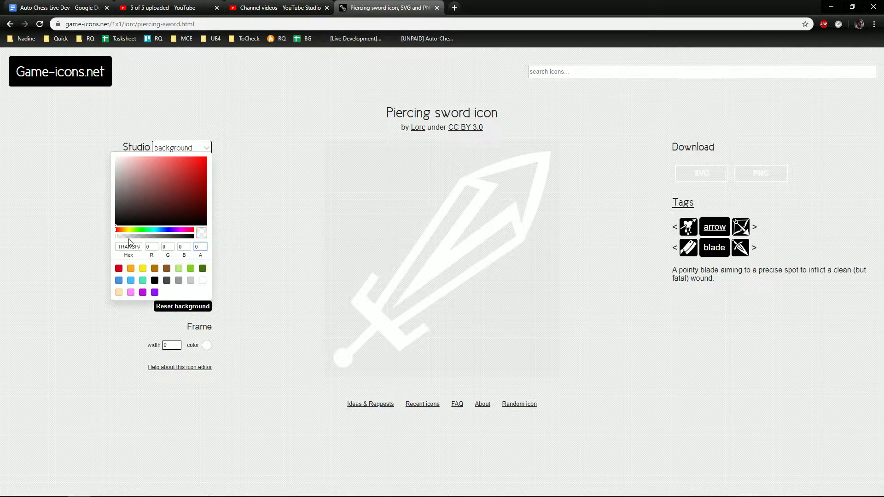
pyautogui.click(108, 215)
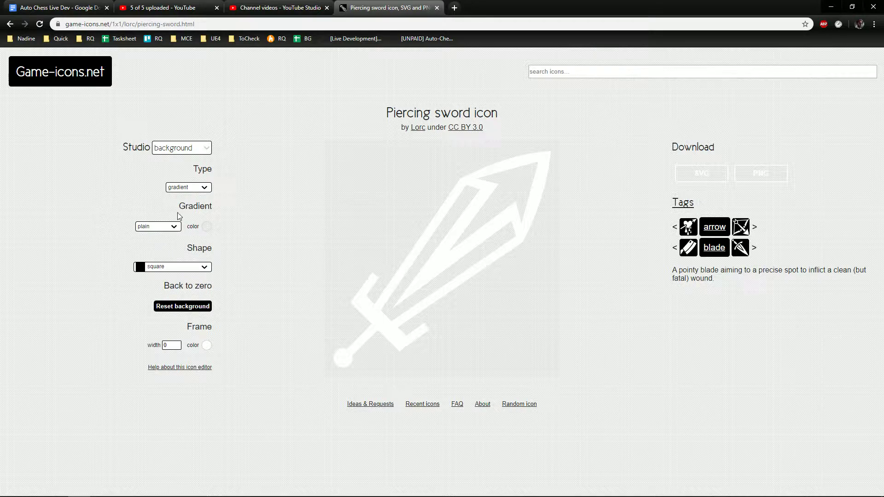
pyautogui.click(206, 226)
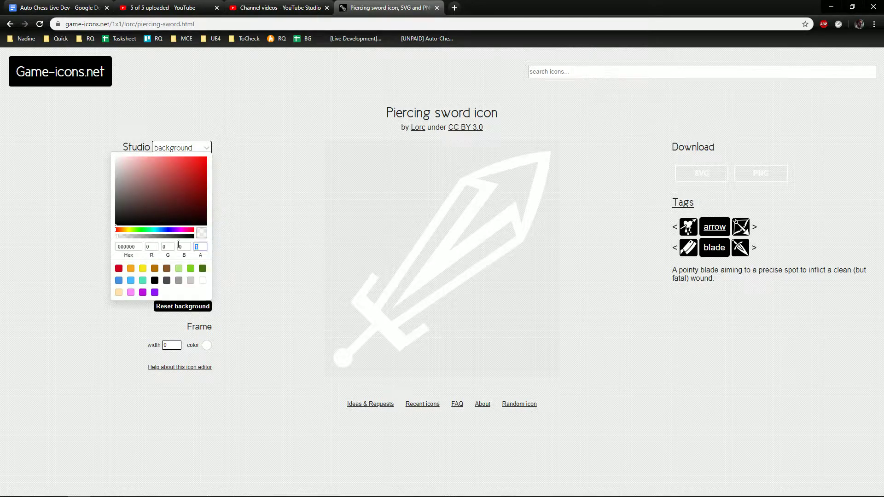
pyautogui.click(225, 174)
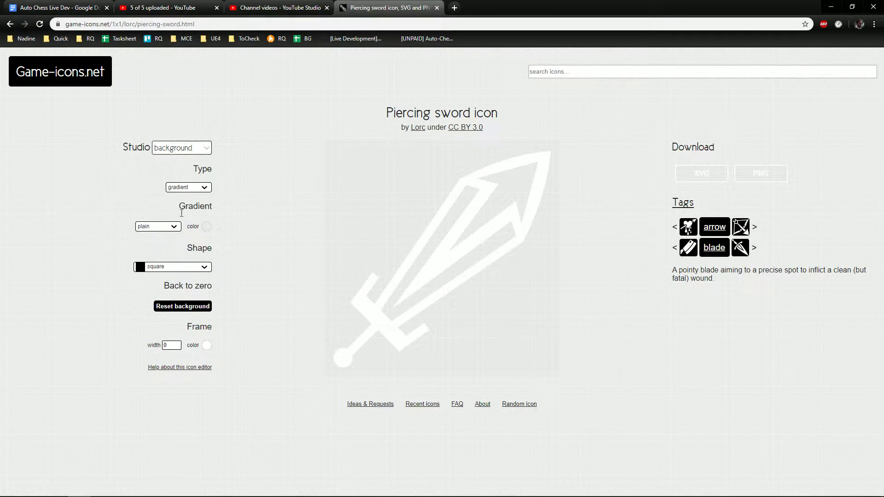
# Step: Try the triangle as the icon's background shape and return it to square
pyautogui.click(160, 272)
pyautogui.scroll(-2, 178, 301)
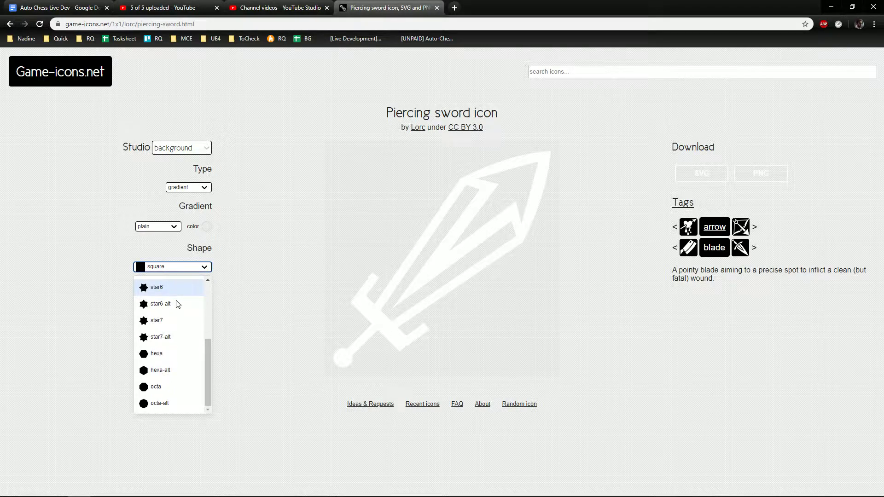
pyautogui.scroll(2, 178, 300)
pyautogui.click(161, 302)
pyautogui.click(160, 266)
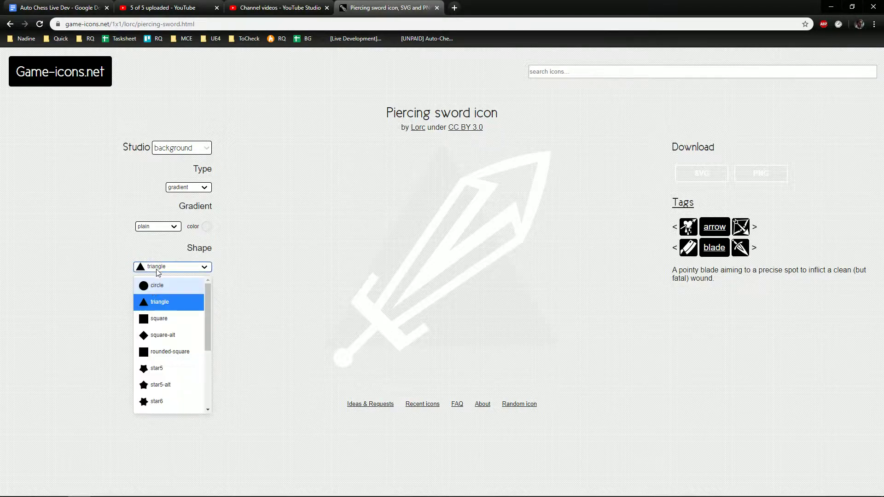
pyautogui.click(156, 317)
pyautogui.click(39, 26)
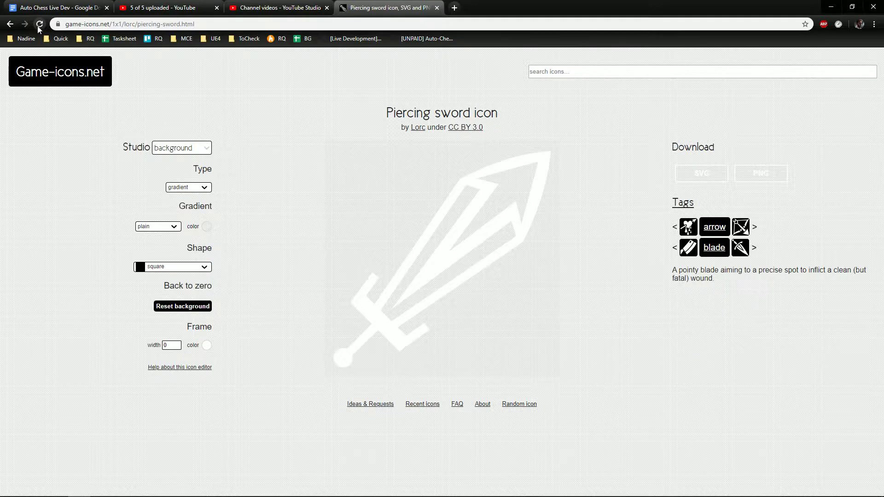
# Step: Set the alpha of the icon's plain background color to 14
pyautogui.click(176, 227)
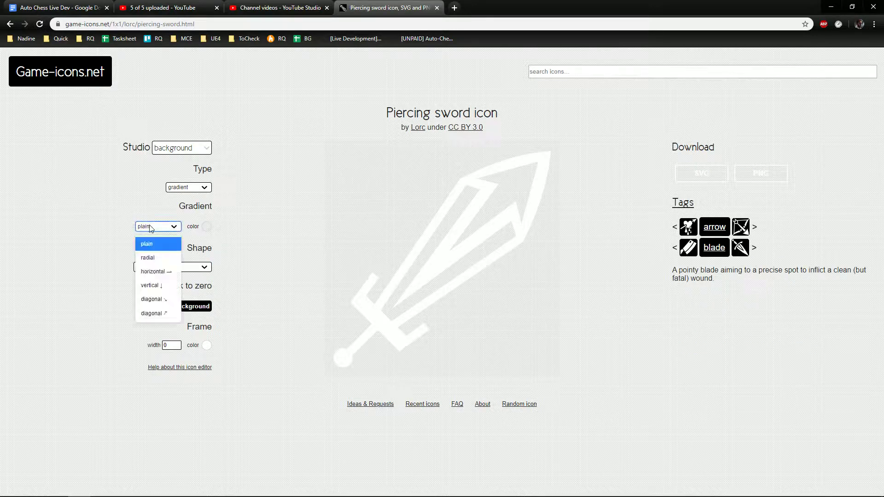
pyautogui.click(147, 258)
pyautogui.click(206, 226)
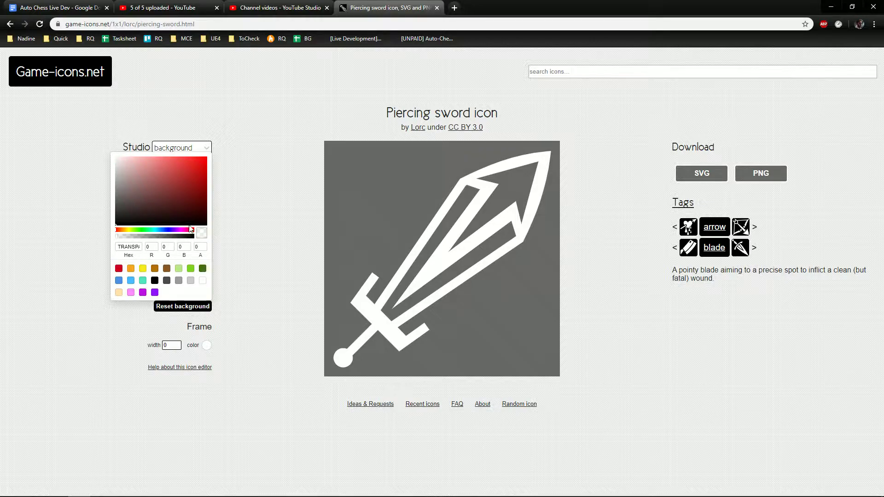
pyautogui.moveTo(191, 229); pyautogui.dragTo(228, 240)
pyautogui.moveTo(146, 236); pyautogui.dragTo(89, 238)
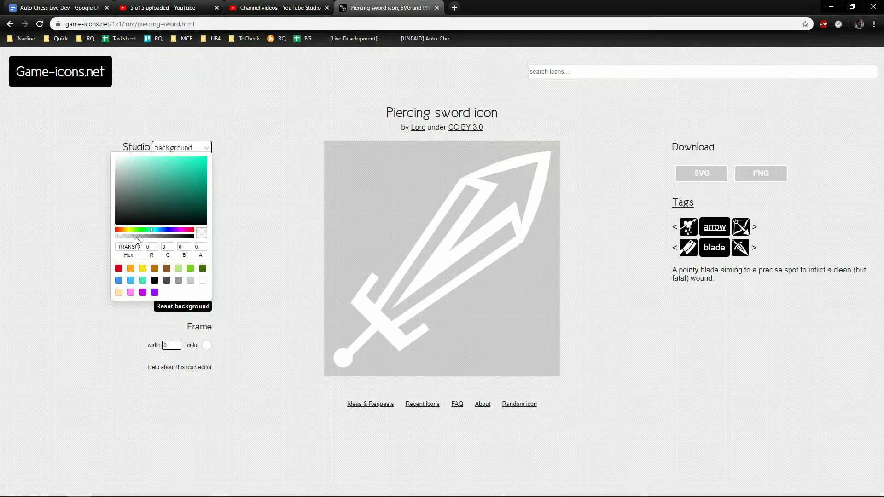
pyautogui.click(291, 252)
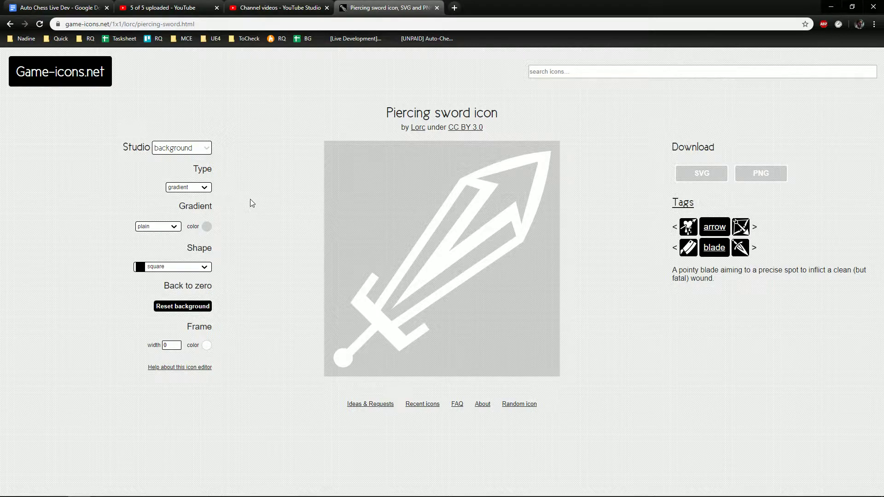
# Step: Change the icon's background shape to circle
pyautogui.click(189, 267)
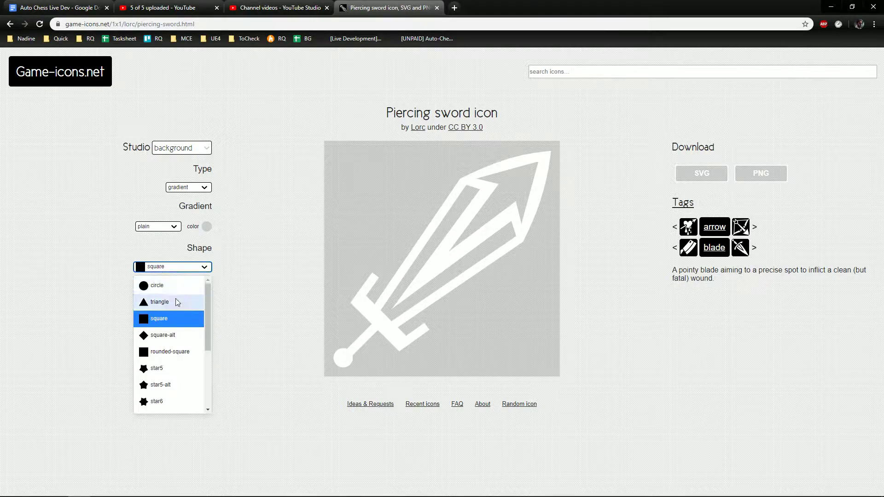
pyautogui.scroll(-3, 176, 318)
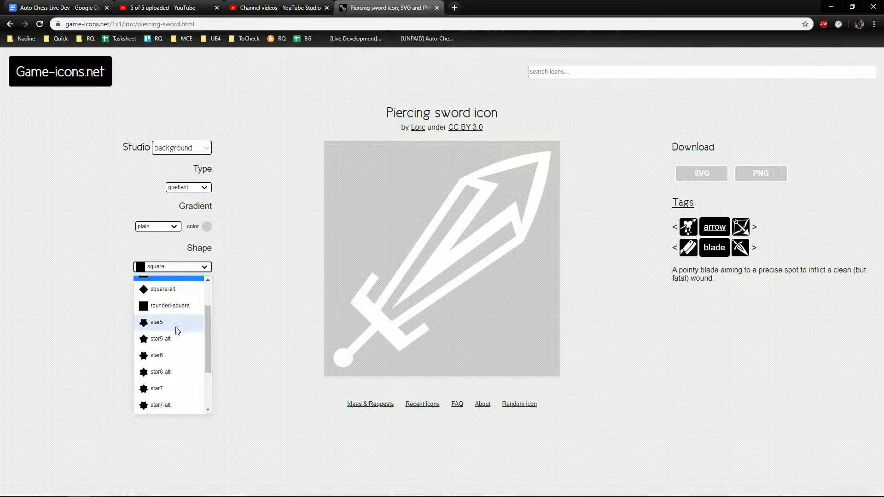
pyautogui.scroll(3, 178, 331)
pyautogui.click(172, 286)
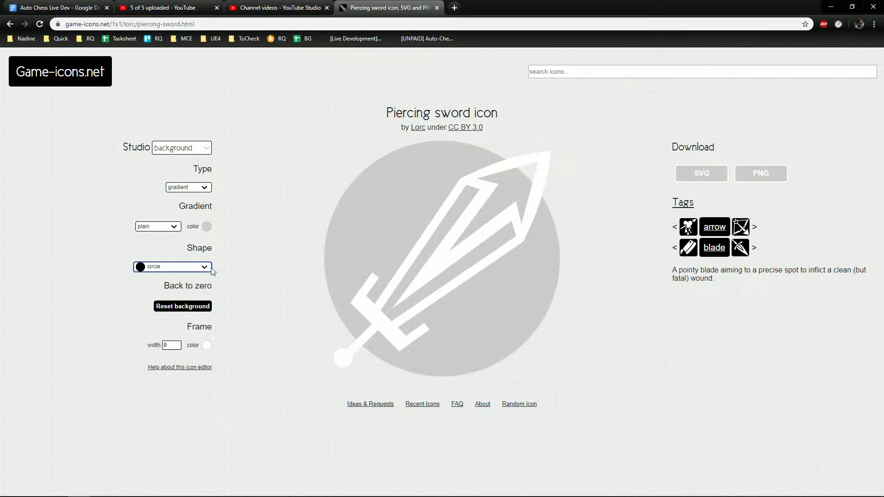
pyautogui.click(267, 242)
# Step: Try green, red and orange tints for the background circle and settle on white
pyautogui.click(205, 230)
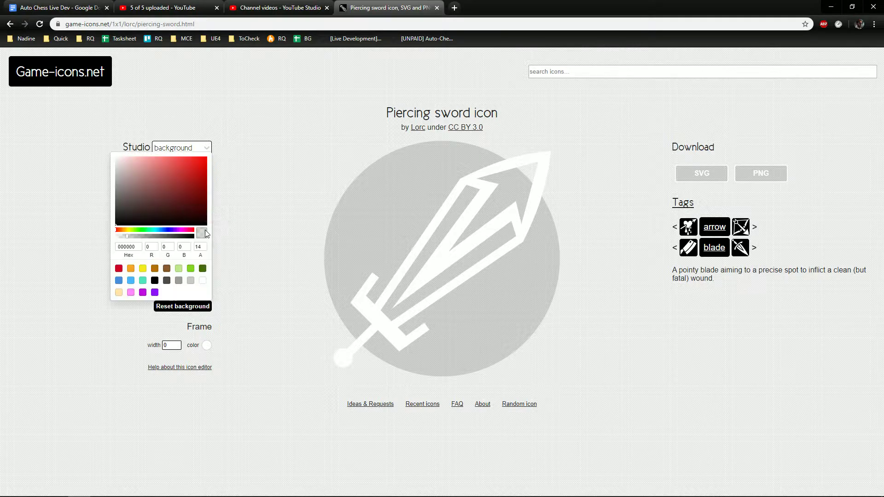
pyautogui.click(143, 230)
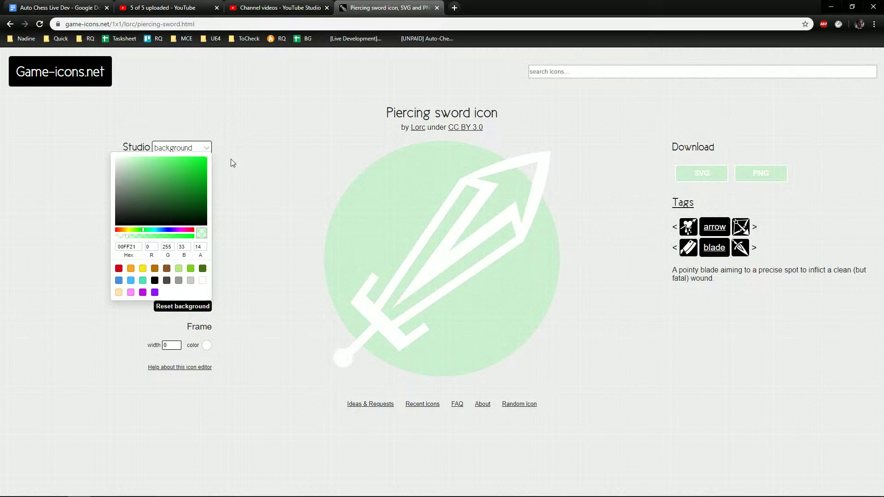
pyautogui.click(207, 179)
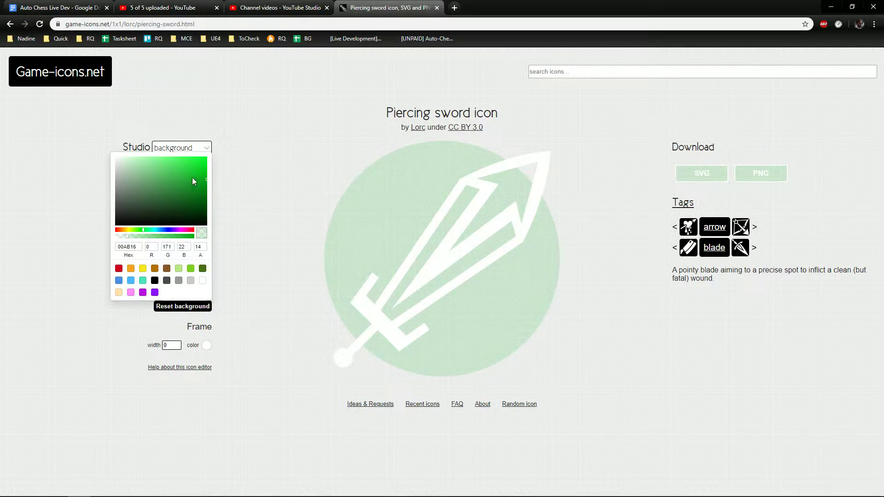
pyautogui.moveTo(126, 230); pyautogui.dragTo(105, 229)
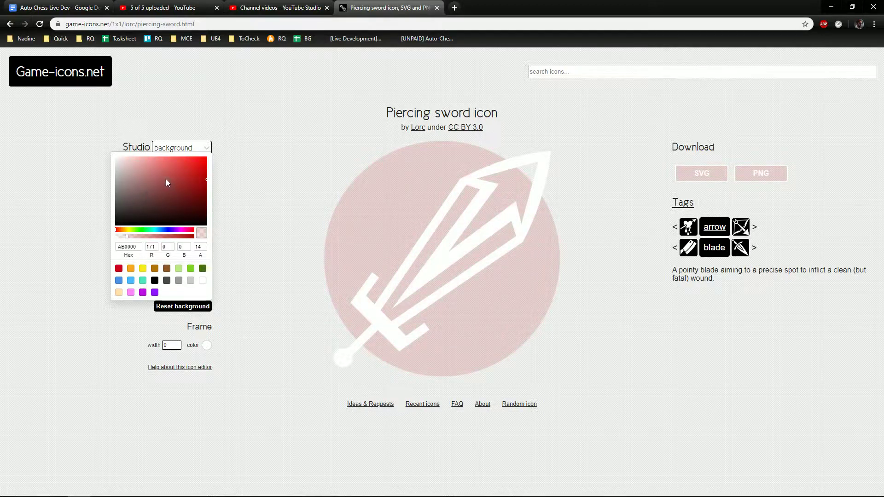
pyautogui.click(119, 230)
pyautogui.moveTo(183, 173); pyautogui.dragTo(201, 157)
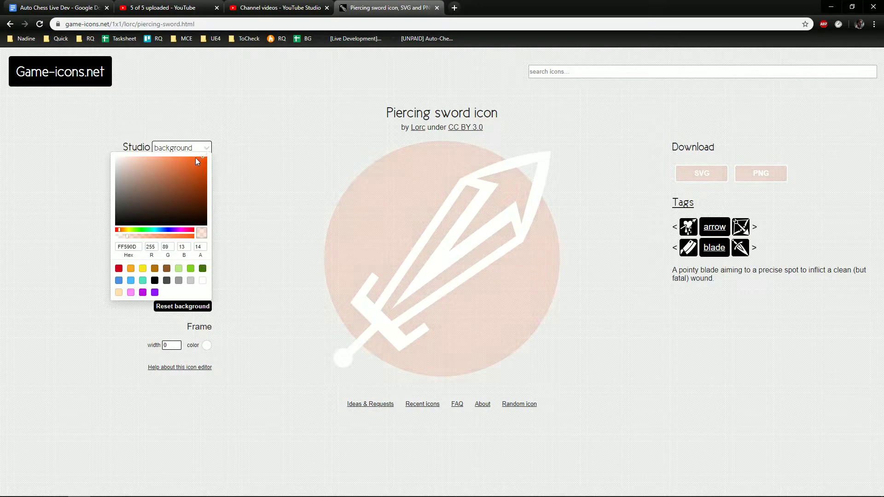
pyautogui.moveTo(190, 214)
pyautogui.mouseDown()
pyautogui.moveTo(93, 136)
pyautogui.moveTo(145, 181)
pyautogui.moveTo(115, 159)
pyautogui.mouseUp()
pyautogui.click(269, 184)
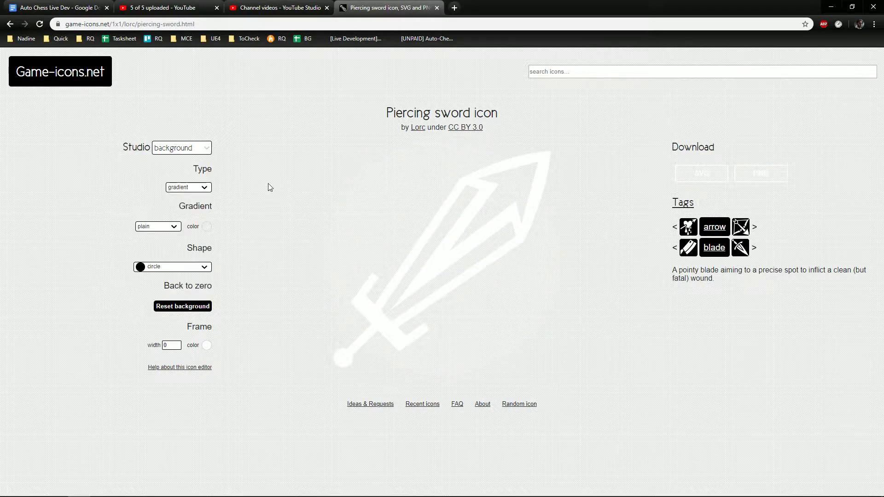
pyautogui.click(205, 227)
pyautogui.click(255, 234)
# Step: Try black as the sword's foreground color and return it to white
pyautogui.click(183, 154)
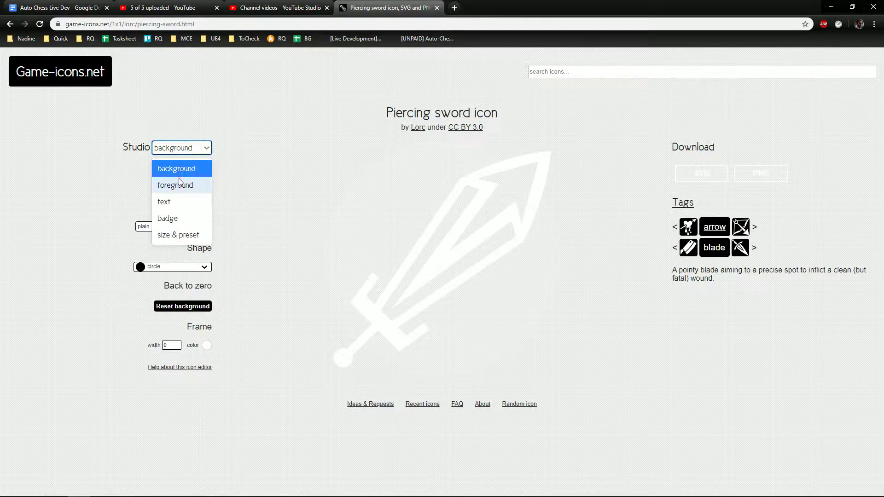
pyautogui.click(179, 178)
pyautogui.click(205, 311)
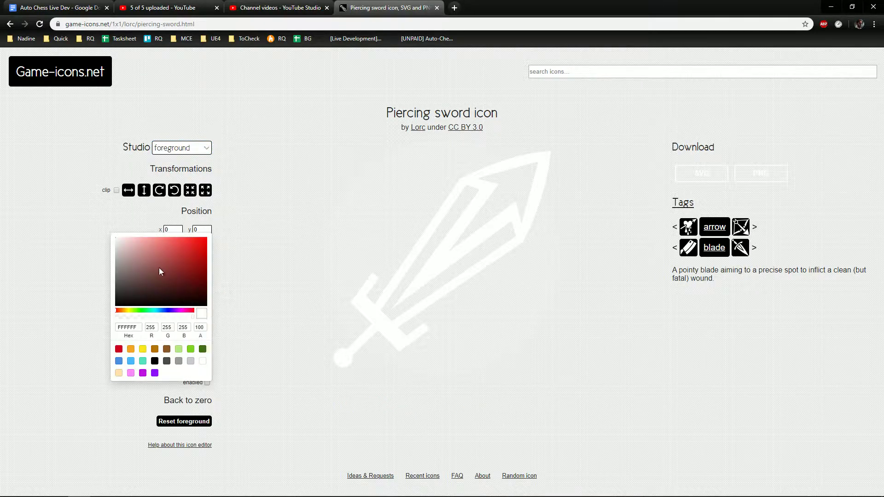
pyautogui.moveTo(159, 267); pyautogui.dragTo(254, 299)
pyautogui.click(255, 267)
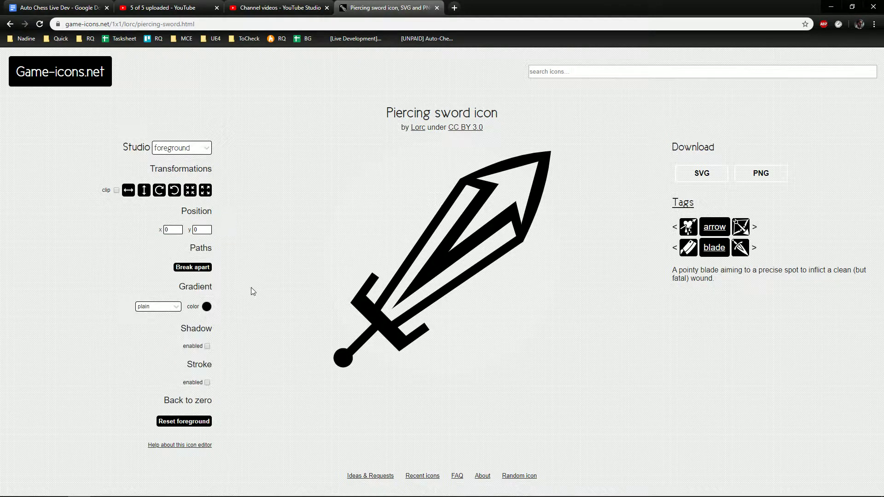
pyautogui.click(206, 307)
pyautogui.moveTo(129, 260); pyautogui.dragTo(115, 238)
pyautogui.click(248, 255)
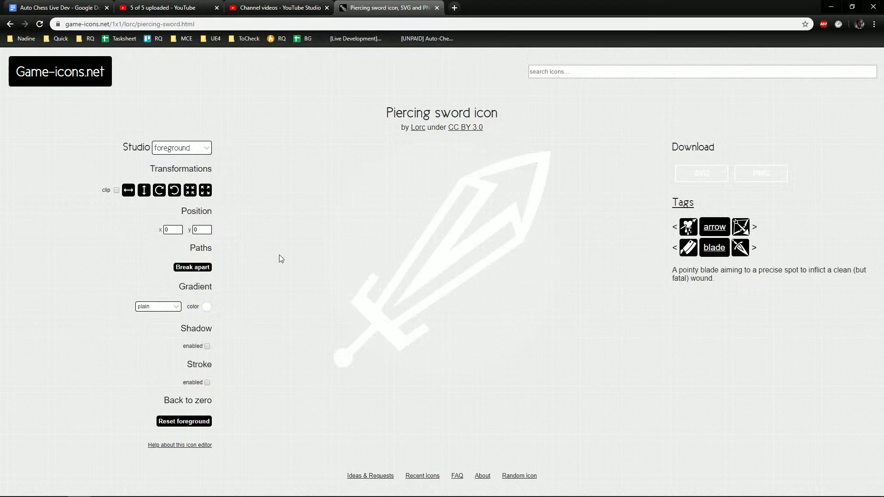
# Step: Download the piercing sword icon as a PNG named T_Icon_MatchResult_Win to the Desktop
pyautogui.click(760, 173)
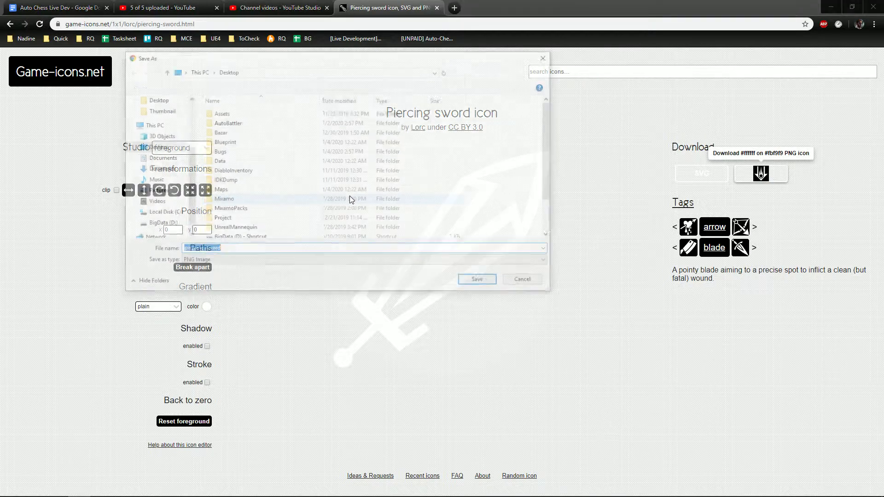
pyautogui.click(238, 251)
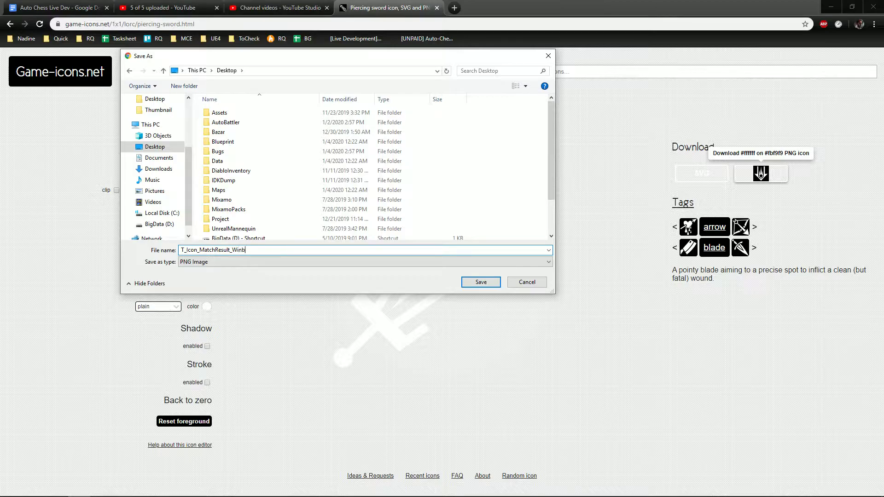
pyautogui.press('Return')
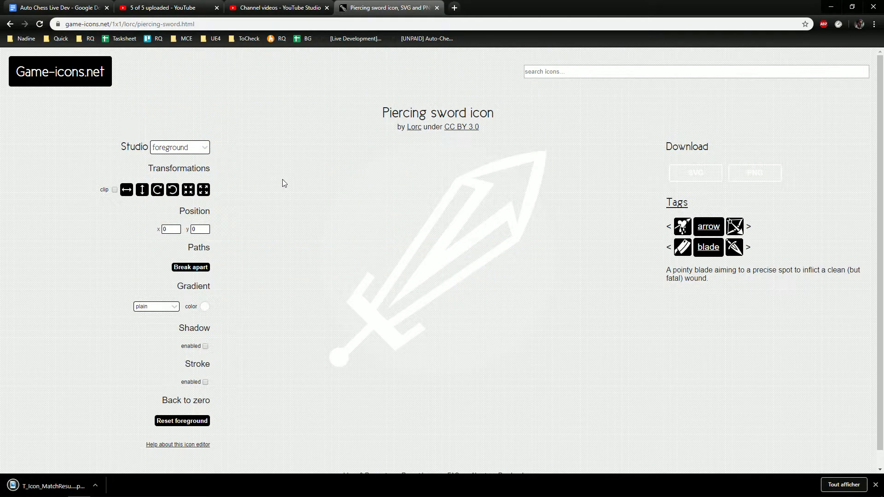
# Step: Go back to the blade icon collection and open the Crossed swords icon
pyautogui.hotkey('alt', 'Left')
pyautogui.scroll(6, 612, 296)
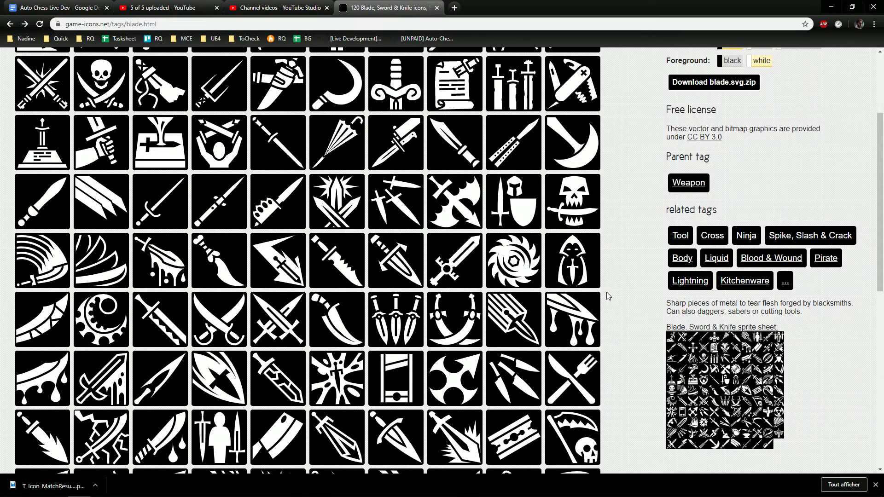
pyautogui.scroll(-3, 221, 156)
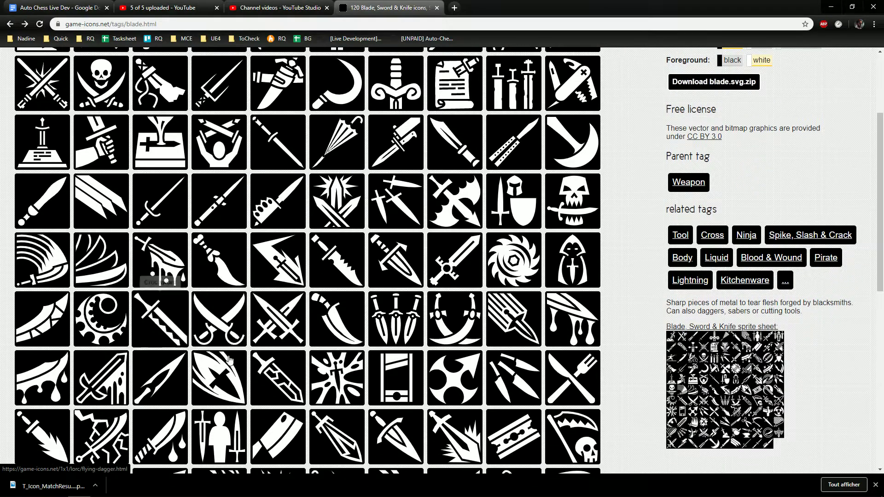
pyautogui.click(299, 319)
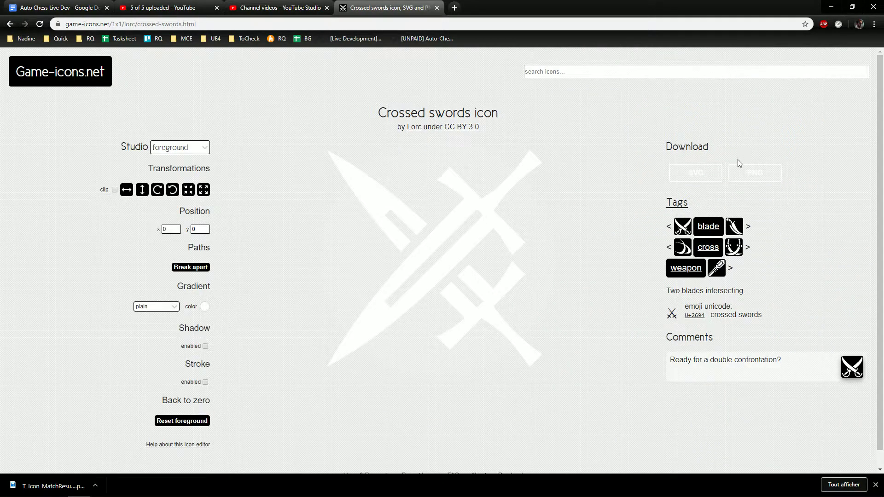
# Step: Download the crossed swords icon as a PNG named T_Icon_MatchResult_Draw to the Desktop
pyautogui.write('T')
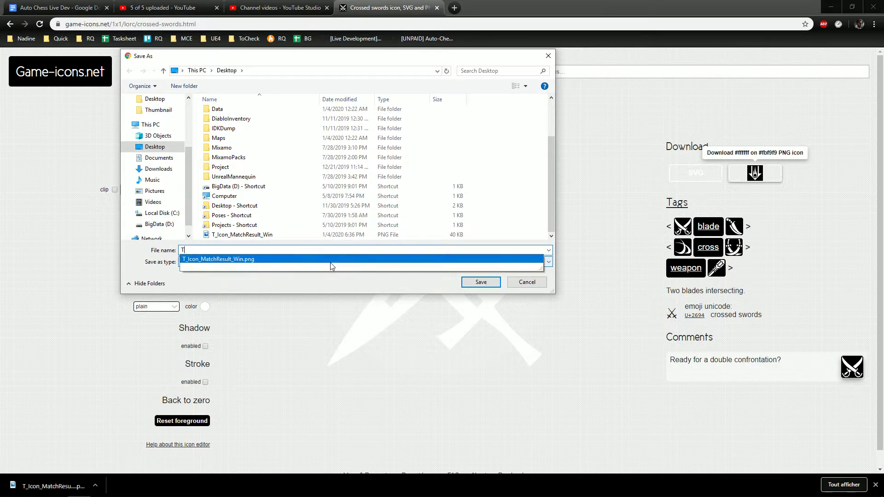
pyautogui.write('_Icon_M')
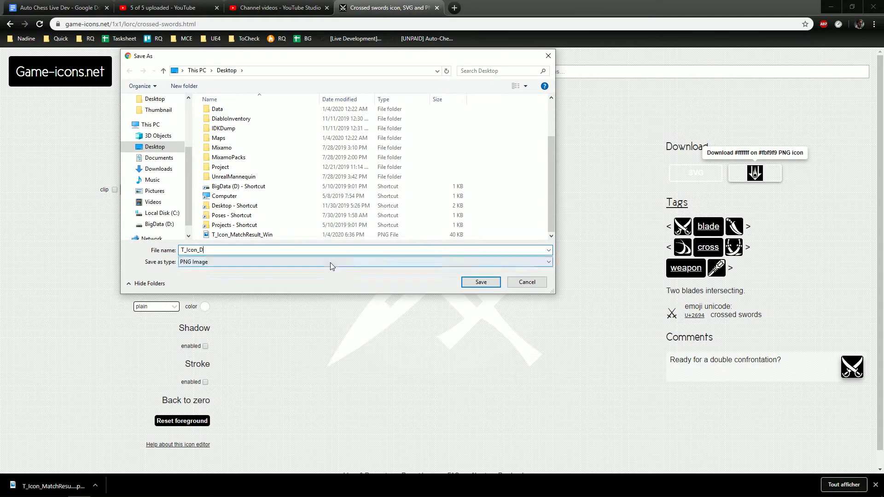
pyautogui.write('atchResult_Draw')
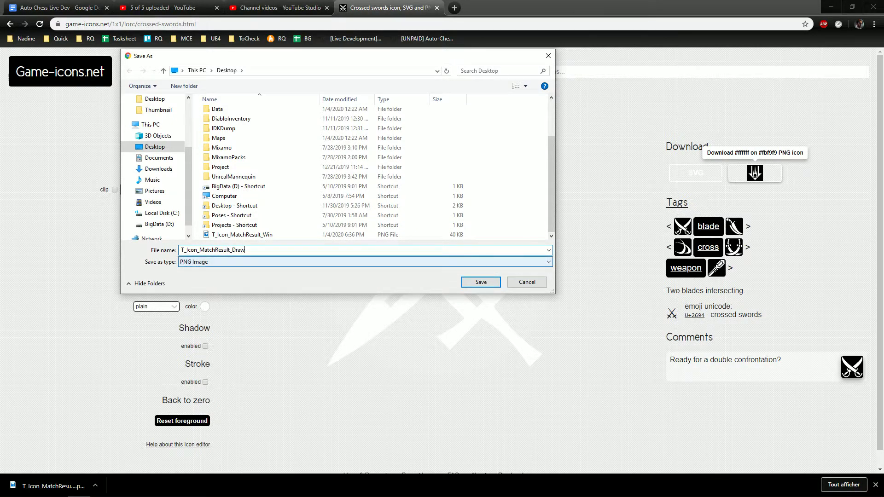
pyautogui.press('Return')
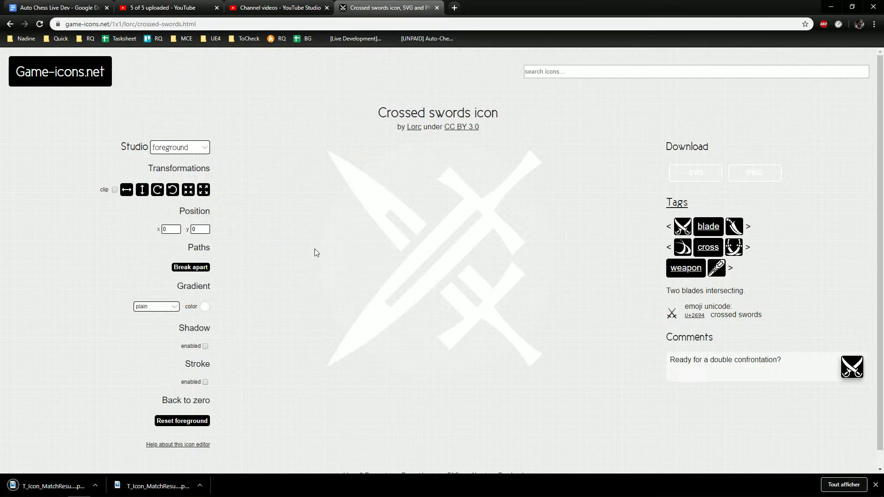
# Step: Rotate the crossed swords anticlockwise in 15° increments until both blades point upward
pyautogui.click(172, 190)
pyautogui.click(172, 189)
pyautogui.click(172, 189)
pyautogui.click(172, 190)
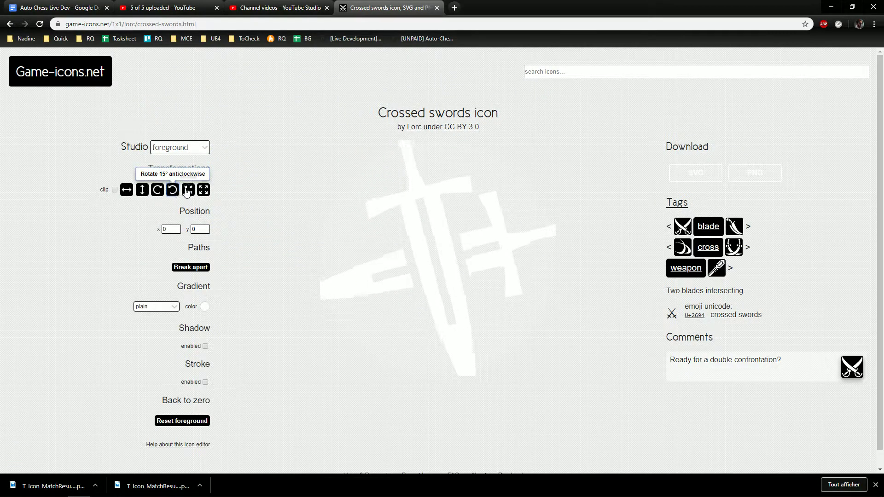
pyautogui.click(173, 190)
pyautogui.click(173, 190)
pyautogui.click(172, 189)
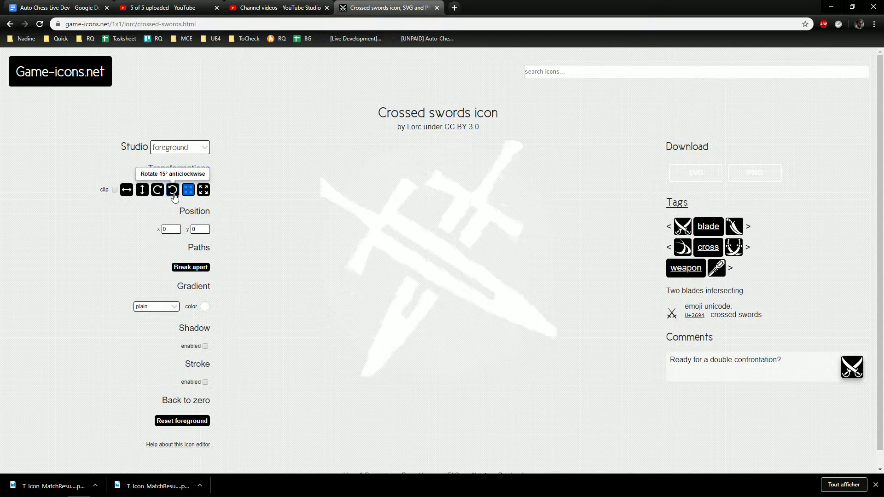
pyautogui.click(173, 190)
pyautogui.click(173, 190)
pyautogui.click(174, 193)
pyautogui.click(174, 193)
pyautogui.click(173, 193)
pyautogui.click(174, 193)
pyautogui.click(174, 193)
pyautogui.click(174, 193)
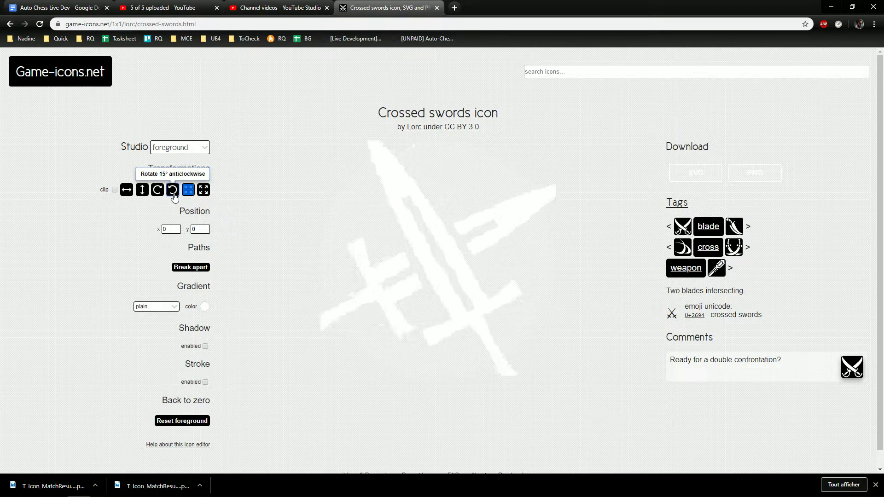
pyautogui.click(173, 193)
pyautogui.click(174, 193)
# Step: Download the rotated crossed swords as a PNG, replacing the existing T_Icon_MatchResult_Draw on the Desktop
pyautogui.click(755, 173)
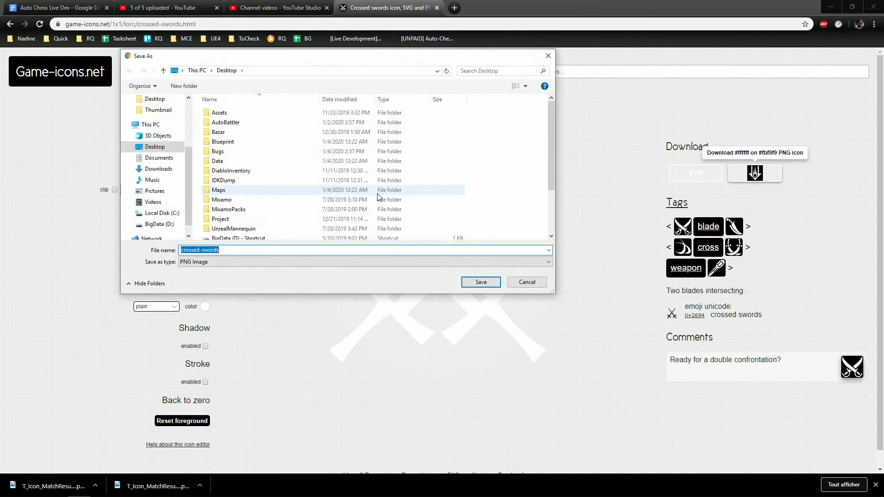
pyautogui.scroll(-5, 350, 203)
pyautogui.doubleClick(276, 226)
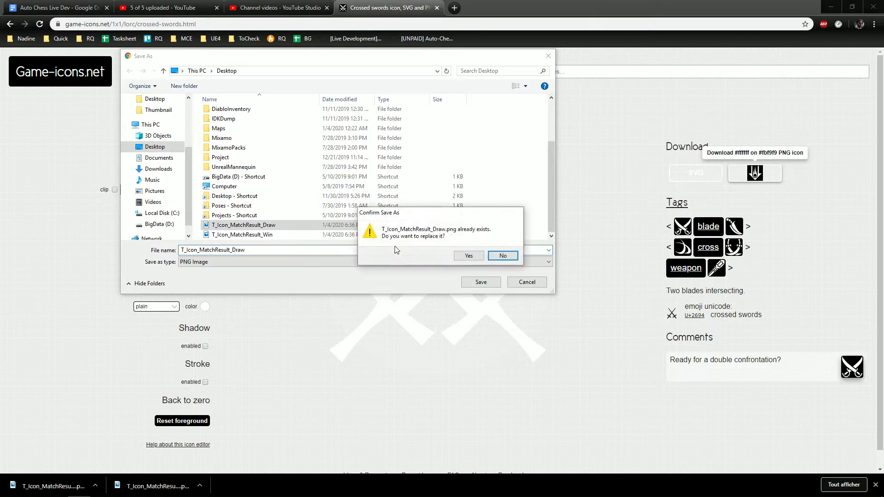
pyautogui.click(463, 254)
# Step: Switch to the Unreal Editor and browse to the Art/Texture folder in the project content
pyautogui.hotkey('alt', 'Tab')
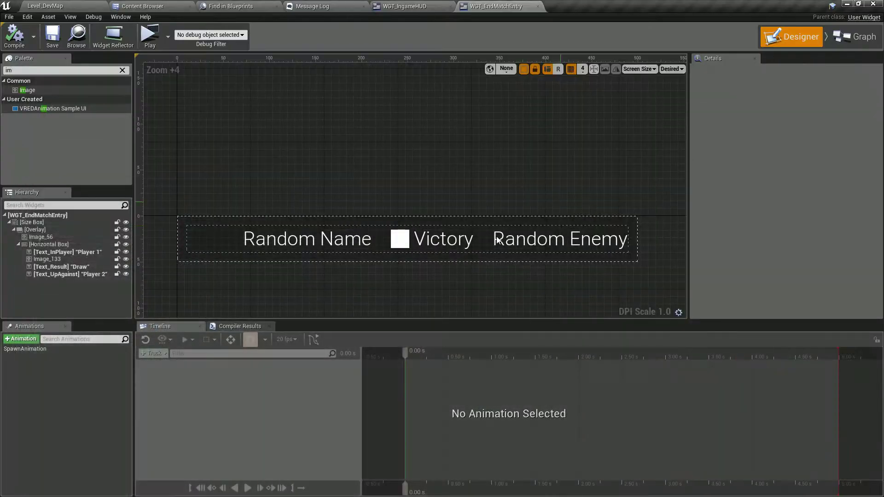
pyautogui.click(76, 36)
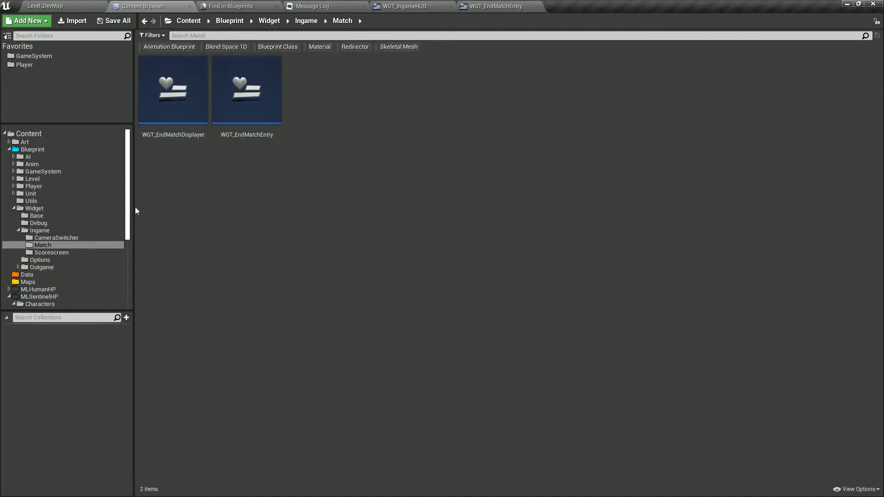
pyautogui.keyDown('shift'); pyautogui.click(5, 134); pyautogui.keyUp('shift')
pyautogui.click(5, 133)
pyautogui.click(22, 143)
pyautogui.doubleClick(337, 119)
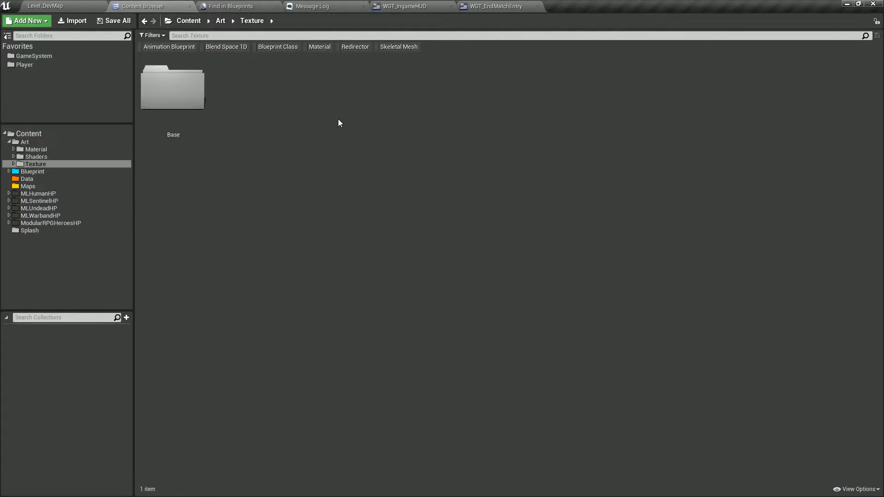
# Step: Create a folder named Icon inside the Texture folder
pyautogui.rightClick(276, 148)
pyautogui.click(297, 159)
pyautogui.write('Icon')
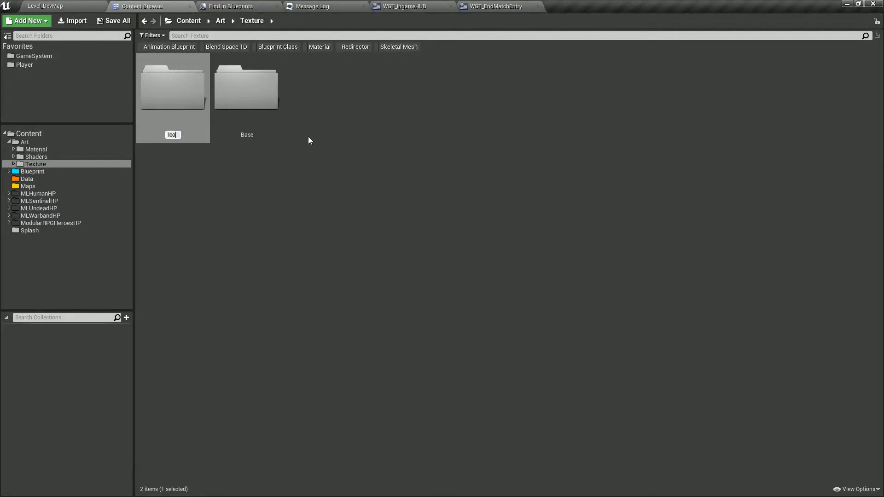
pyautogui.press('Return')
# Step: Create a MatchResult subfolder inside the Icon folder
pyautogui.doubleClick(257, 115)
pyautogui.rightClick(257, 118)
pyautogui.click(277, 131)
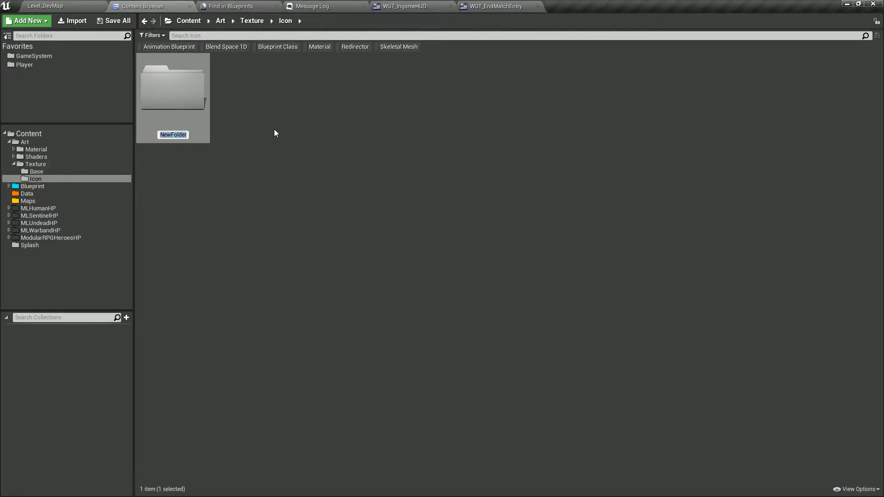
pyautogui.write('MatchResult')
pyautogui.press('Return')
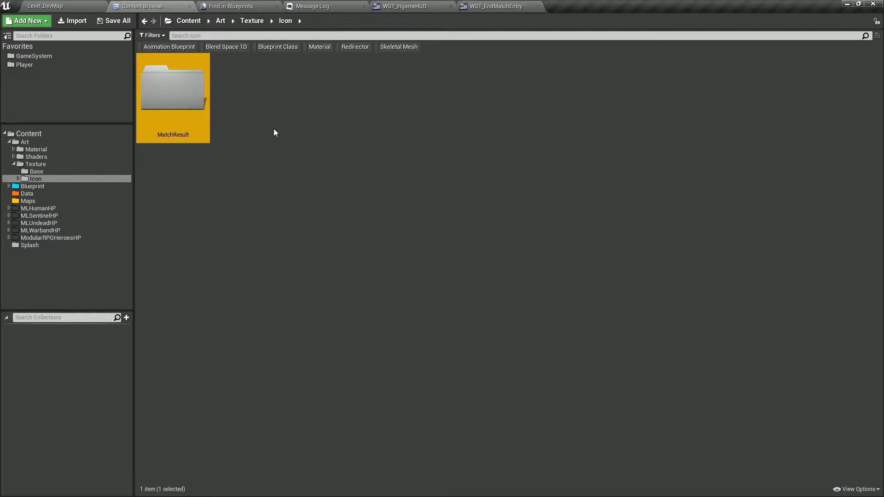
# Step: Import T_Icon_MatchResult_Draw and T_Icon_MatchResult_Win from the Desktop into the MatchResult folder
pyautogui.doubleClick(197, 110)
pyautogui.click(72, 20)
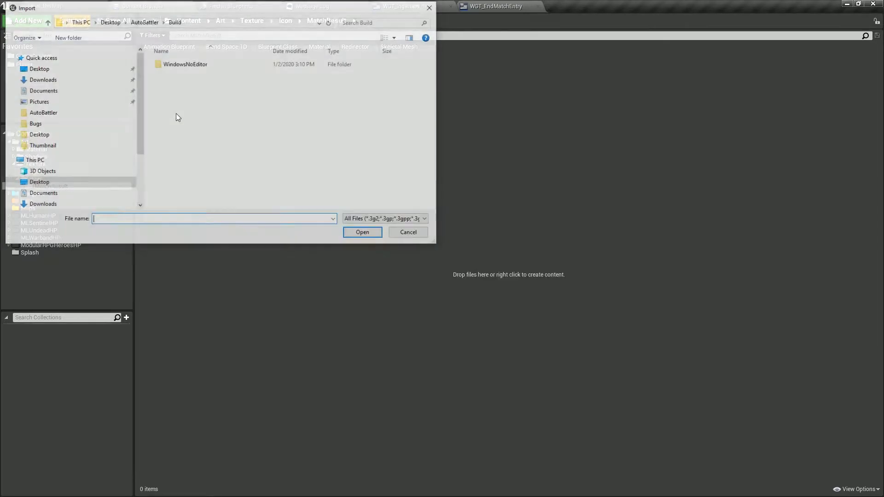
pyautogui.click(38, 68)
pyautogui.scroll(-3, 244, 109)
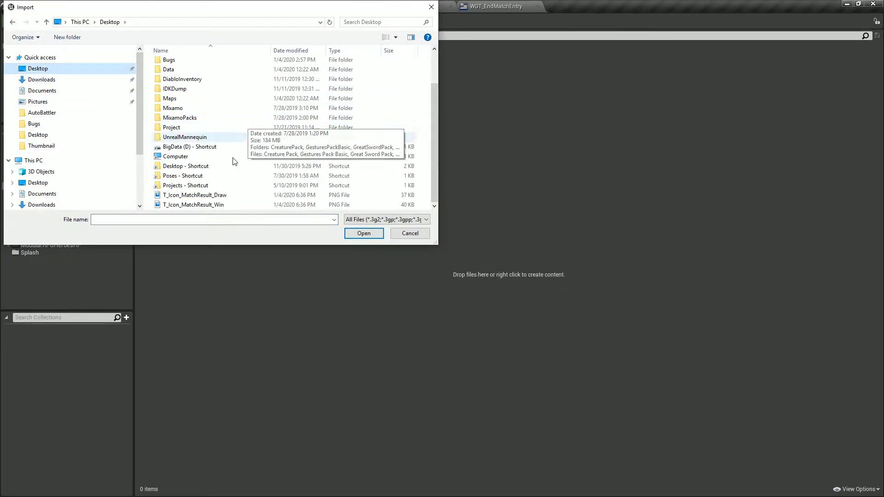
pyautogui.click(196, 194)
pyautogui.keyDown('shift'); pyautogui.click(199, 205); pyautogui.keyUp('shift')
pyautogui.press('Return')
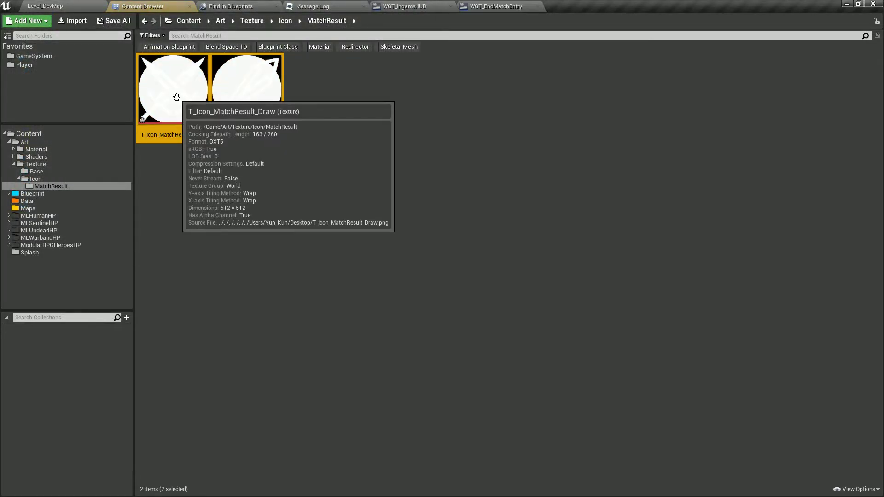
# Step: Open both imported icon textures and set the texture group of T_Icon_MatchResult_Win to UI
pyautogui.click(178, 100)
pyautogui.doubleClick(220, 96)
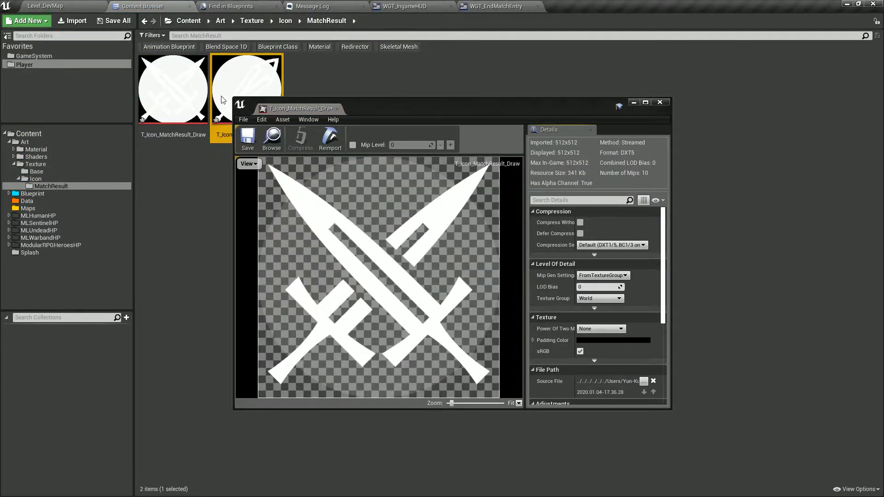
pyautogui.click(596, 298)
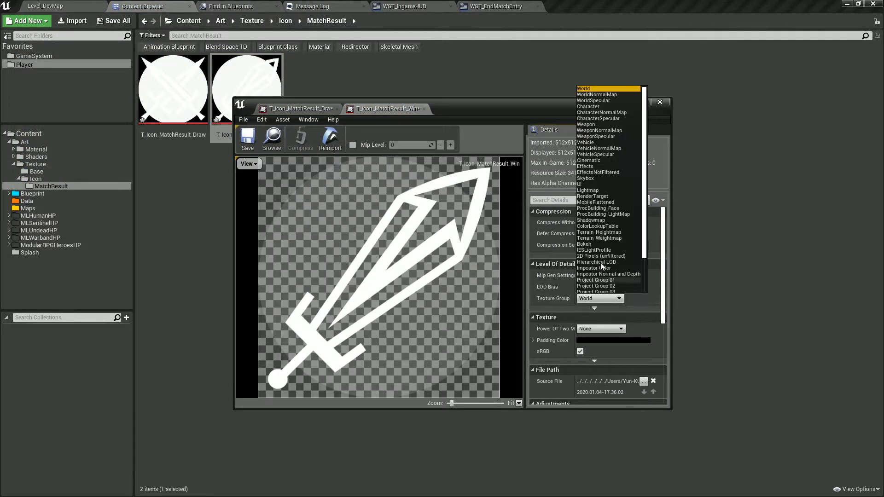
pyautogui.click(591, 184)
# Step: Set the texture group of T_Icon_MatchResult_Draw to UI and close the texture editors
pyautogui.click(299, 109)
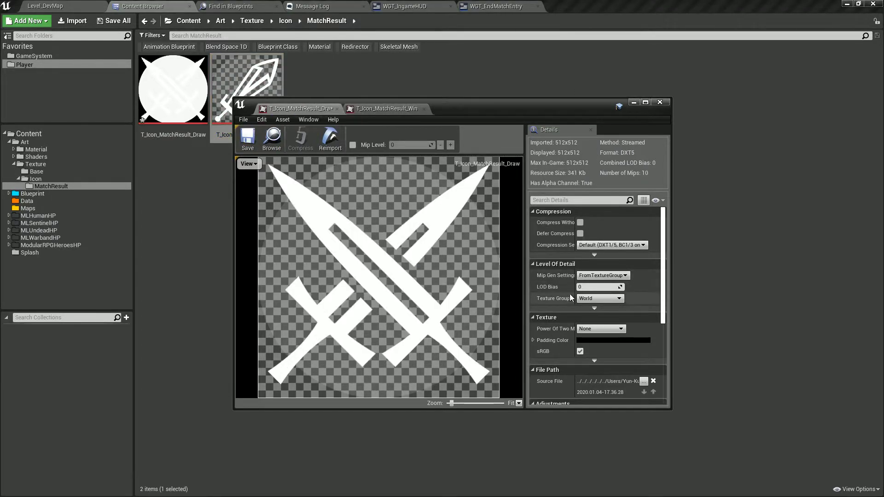
pyautogui.click(596, 298)
pyautogui.click(595, 184)
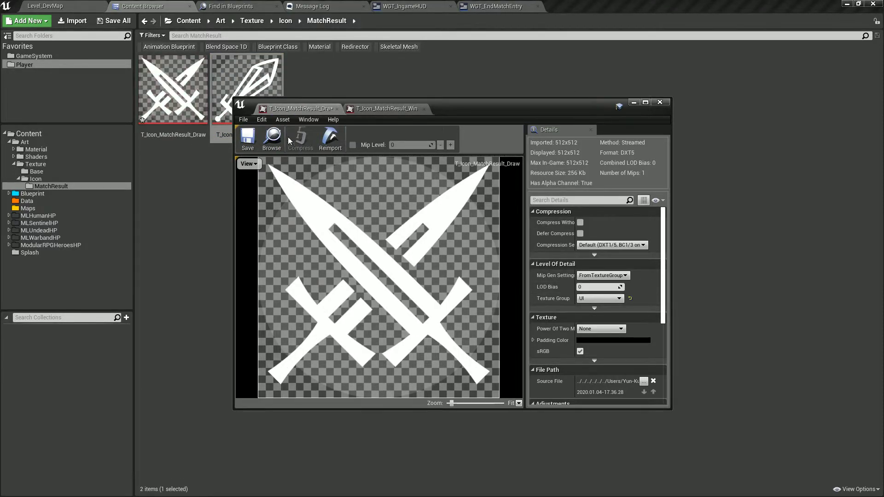
pyautogui.moveTo(289, 110); pyautogui.dragTo(341, 131)
pyautogui.click(336, 146)
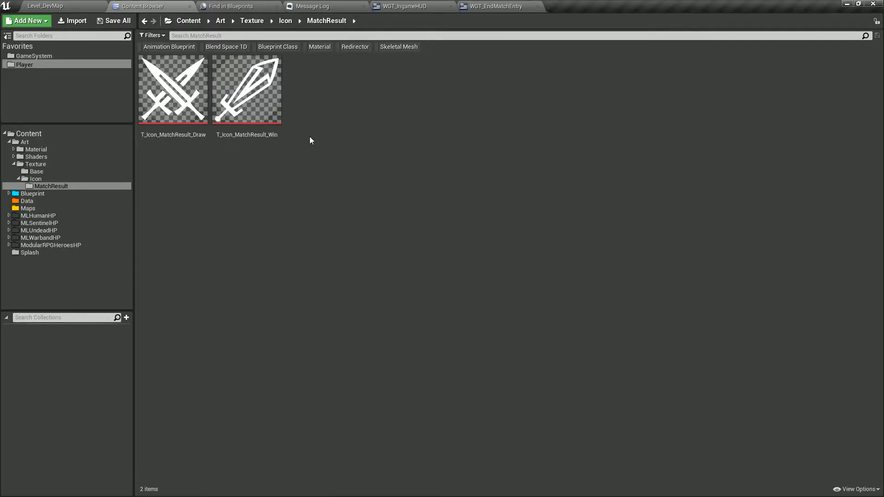
# Step: In WGT_EndMatchEntry, assign T_Icon_MatchResult_Win as the brush of the image beside the Victory text
pyautogui.click(495, 6)
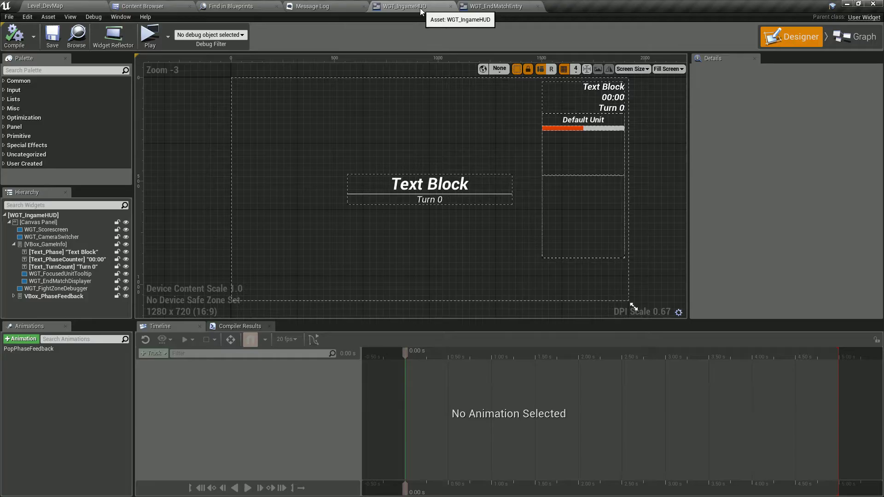
pyautogui.click(399, 239)
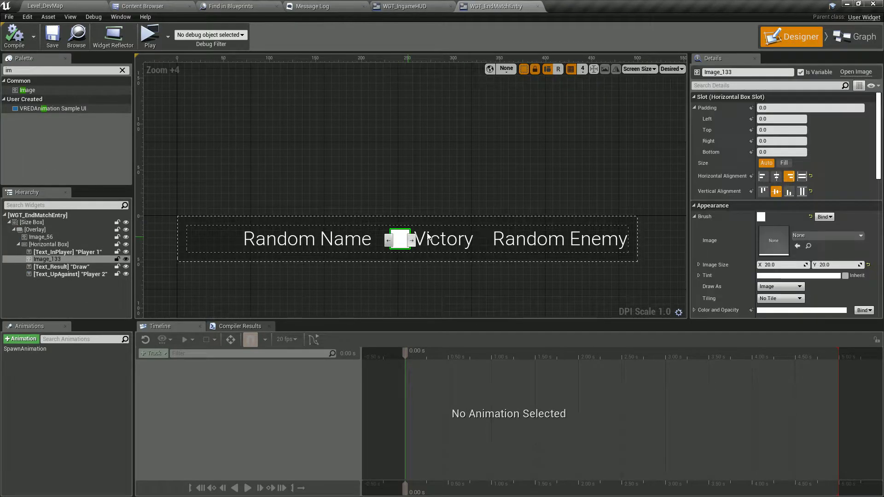
pyautogui.click(801, 236)
pyautogui.write('win')
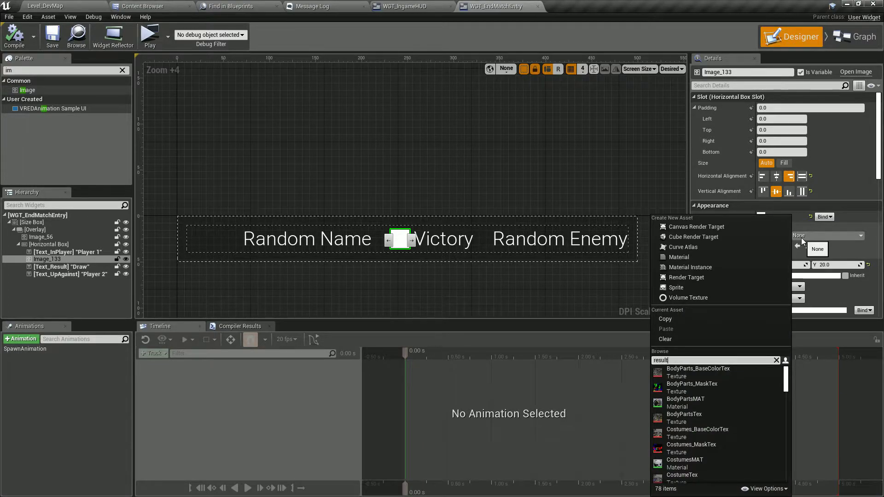
pyautogui.click(708, 382)
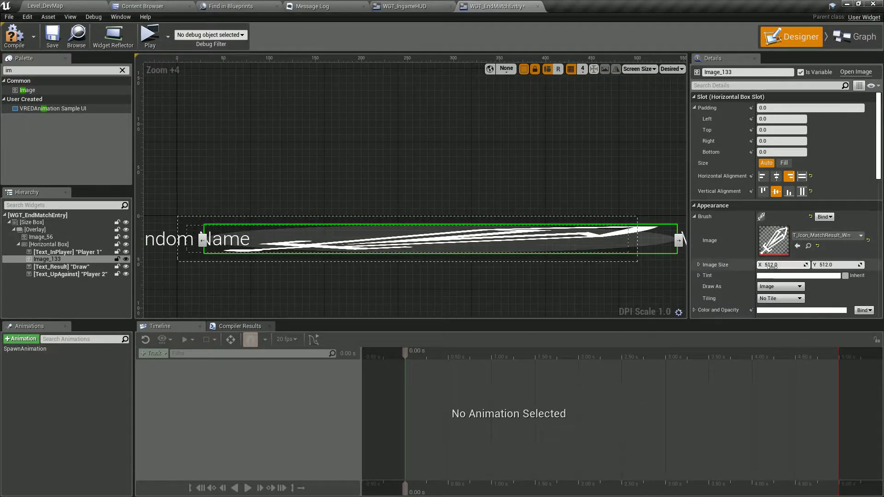
# Step: Set the sword image's size to 20 by 20
pyautogui.click(804, 262)
pyautogui.write('20')
pyautogui.press('Tab')
pyautogui.write('20')
pyautogui.press('Return')
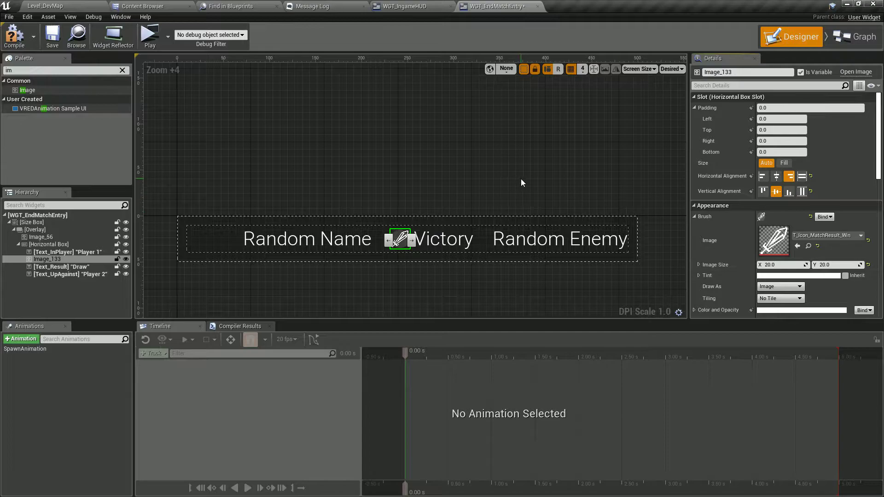
pyautogui.click(479, 175)
pyautogui.scroll(4, 400, 244)
pyautogui.click(335, 213)
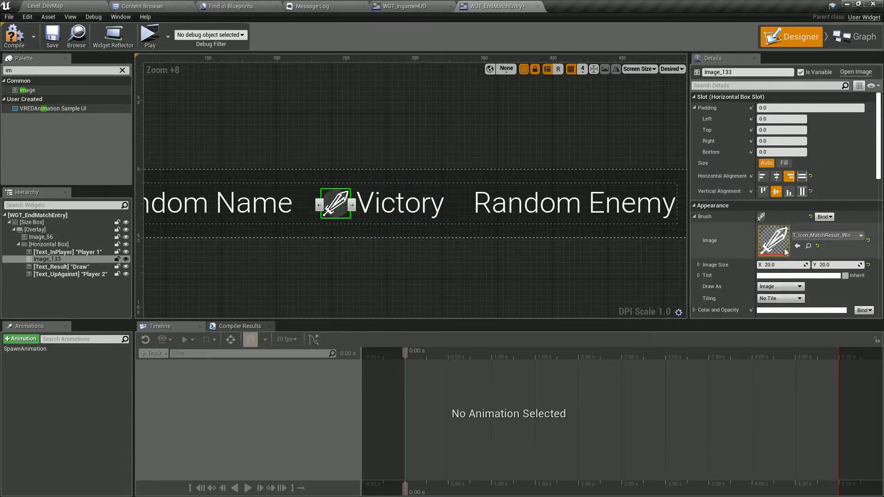
# Step: Set the sword image's size to 50 by 50, and compile and save the widget
pyautogui.click(782, 265)
pyautogui.write('50')
pyautogui.press('Tab')
pyautogui.write('30')
pyautogui.press('Return')
pyautogui.click(498, 112)
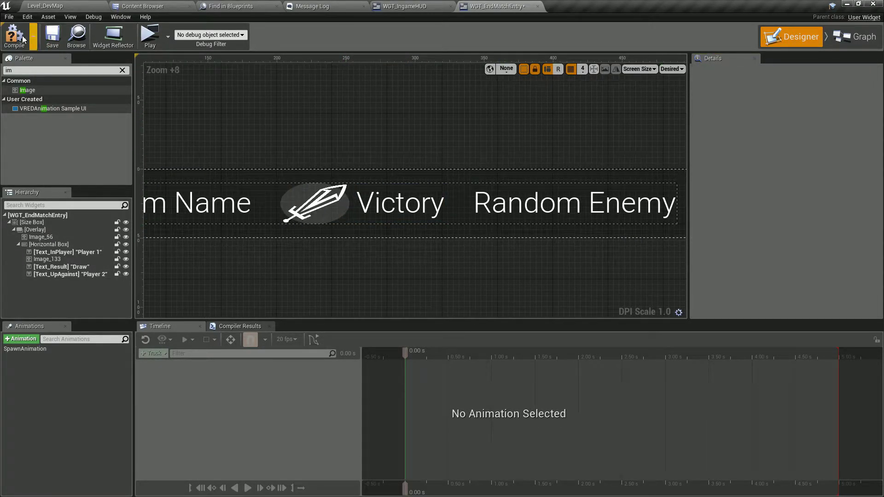
pyautogui.click(51, 39)
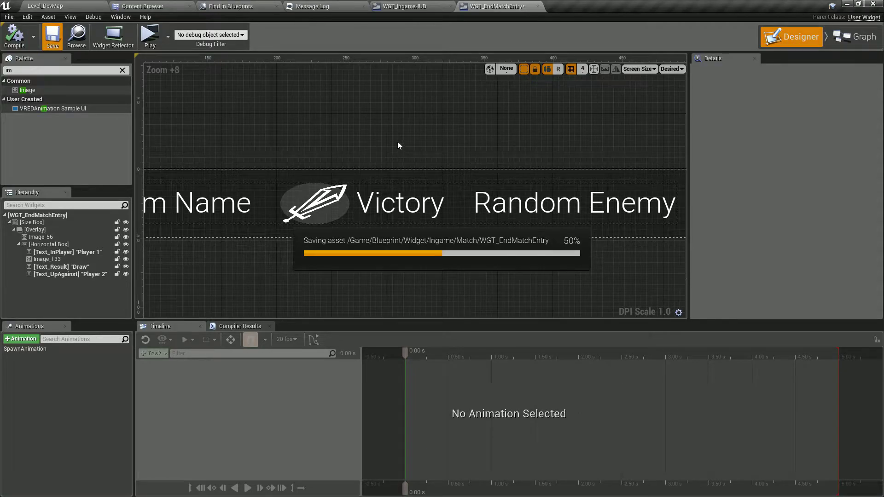
# Step: Set the root Size Box's height override to 70, and compile and save the widget
pyautogui.scroll(-5, 323, 146)
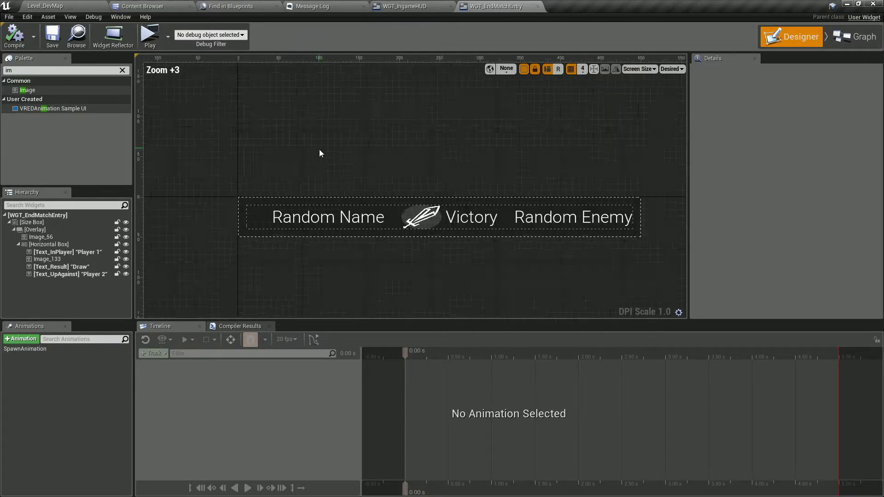
pyautogui.scroll(-1, 317, 158)
pyautogui.click(67, 236)
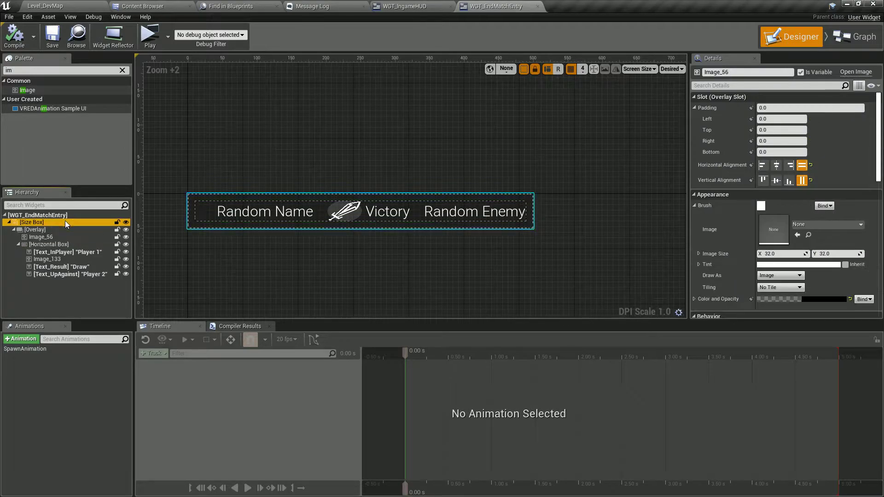
pyautogui.click(65, 222)
pyautogui.click(701, 119)
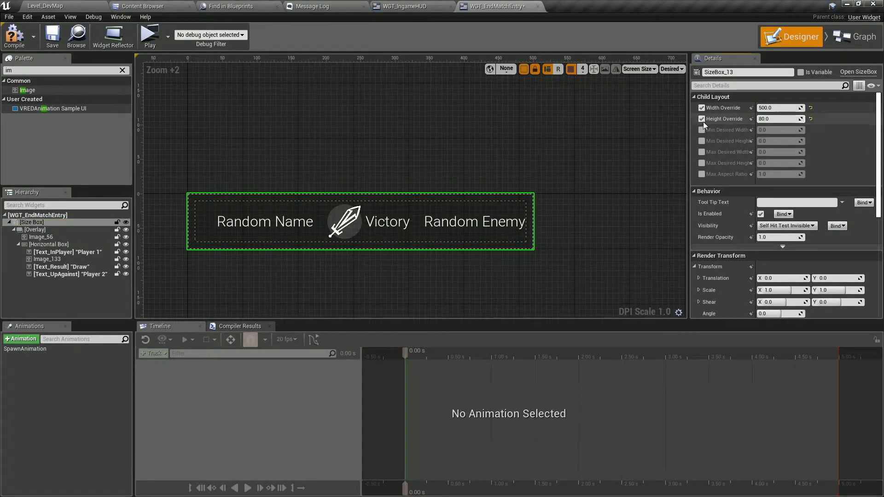
pyautogui.click(782, 119)
pyautogui.write('70')
pyautogui.press('Return')
pyautogui.click(48, 40)
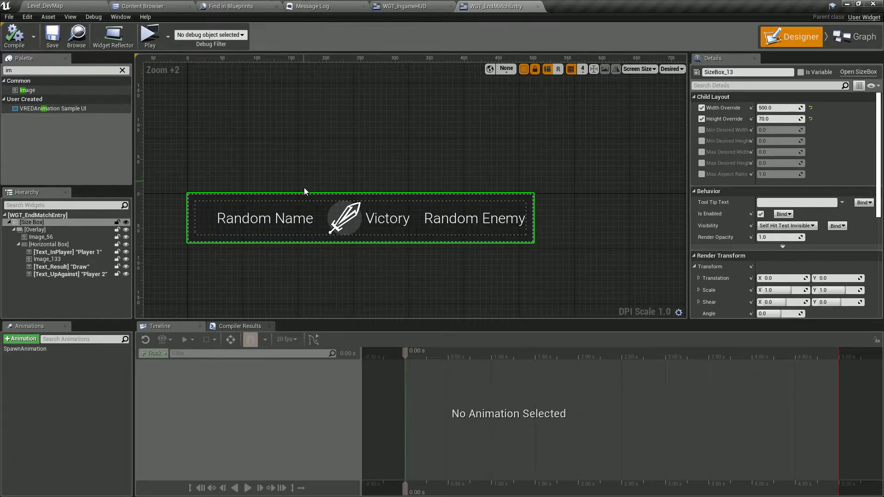
# Step: Set the sword image's size to 40 by 40, and compile and save the widget
pyautogui.click(353, 218)
pyautogui.click(783, 220)
pyautogui.write('40')
pyautogui.press('Return')
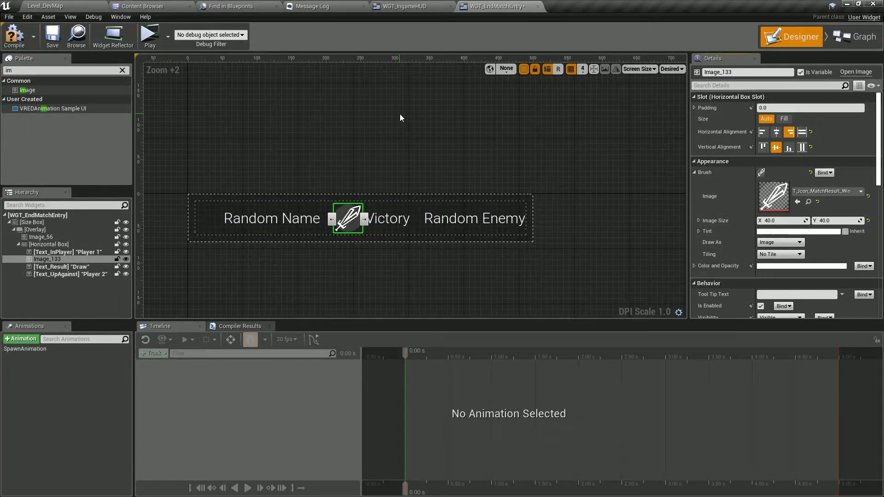
pyautogui.click(399, 114)
pyautogui.click(51, 39)
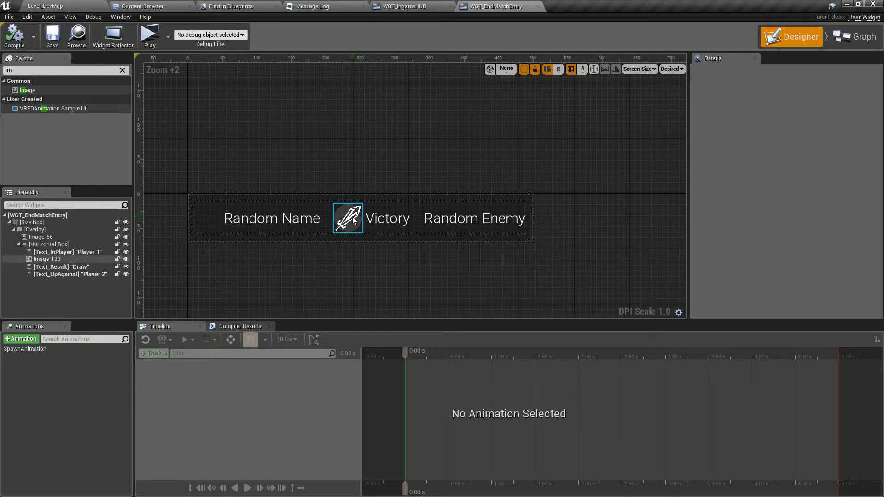
# Step: Play-test the game, placing a unit on the battlefield, and check the icons in the end-match entries before stopping the session
pyautogui.click(113, 36)
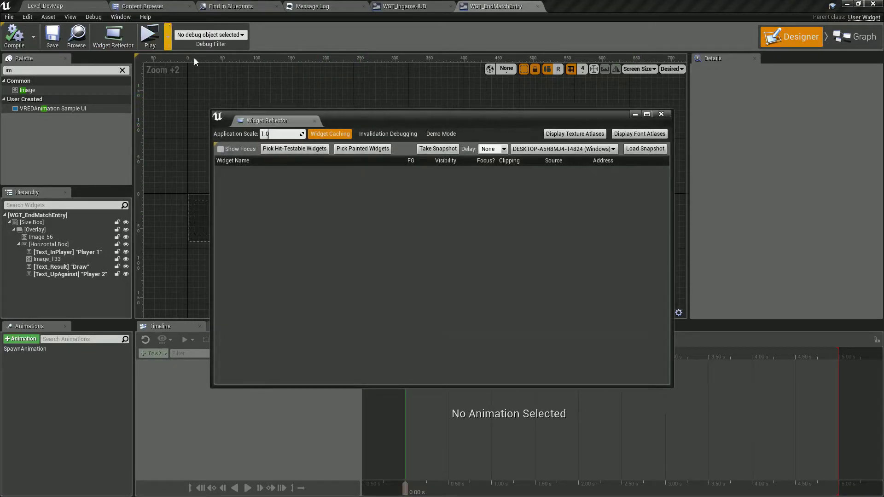
pyautogui.click(150, 37)
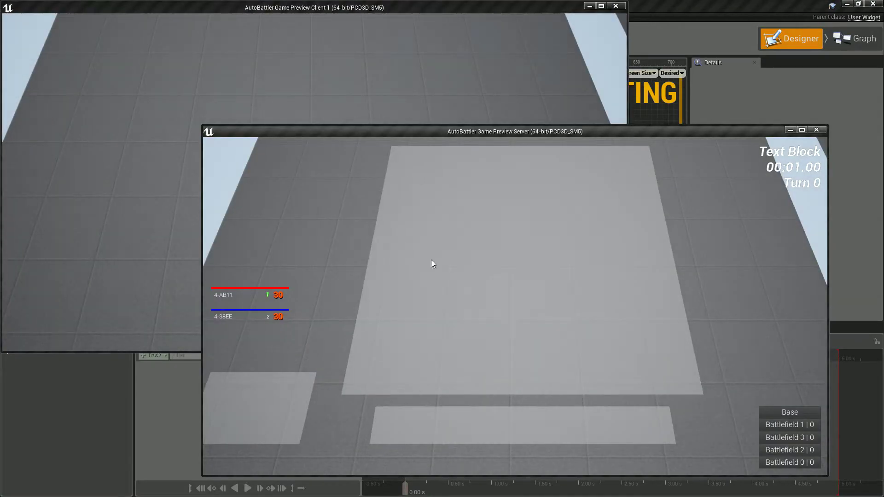
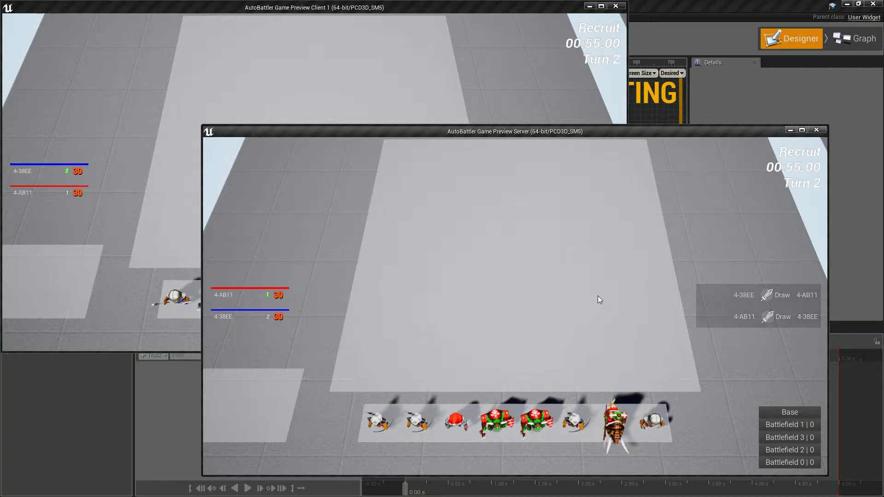
pyautogui.moveTo(536, 419); pyautogui.dragTo(540, 286)
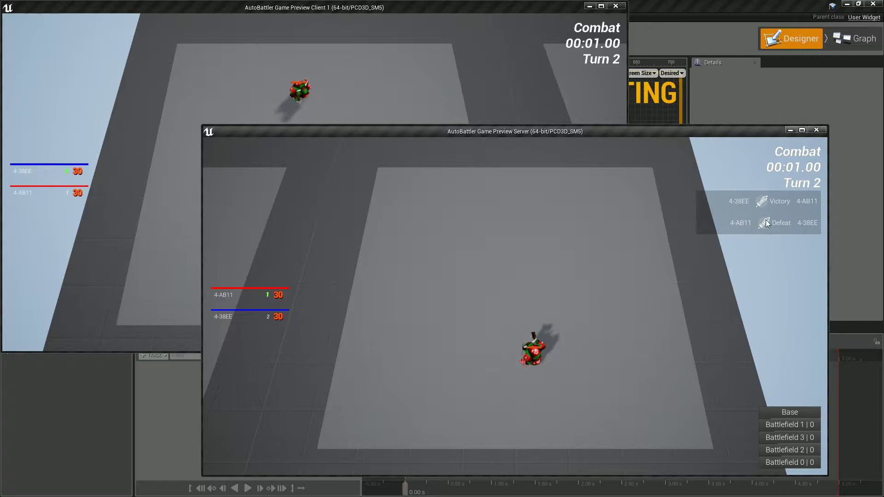
pyautogui.press('Escape')
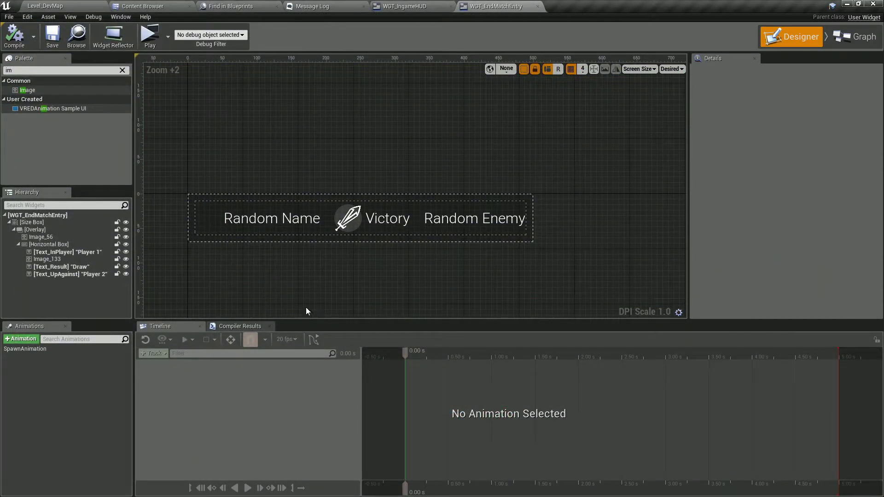
# Step: Switch to the browser and search Game-icons.net for skull icons
pyautogui.hotkey('alt', 'Tab')
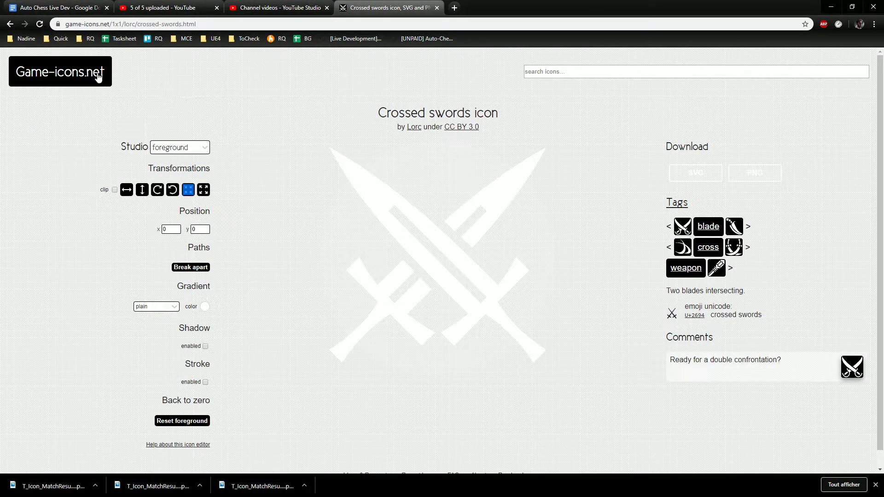
pyautogui.hotkey('alt', 'Left')
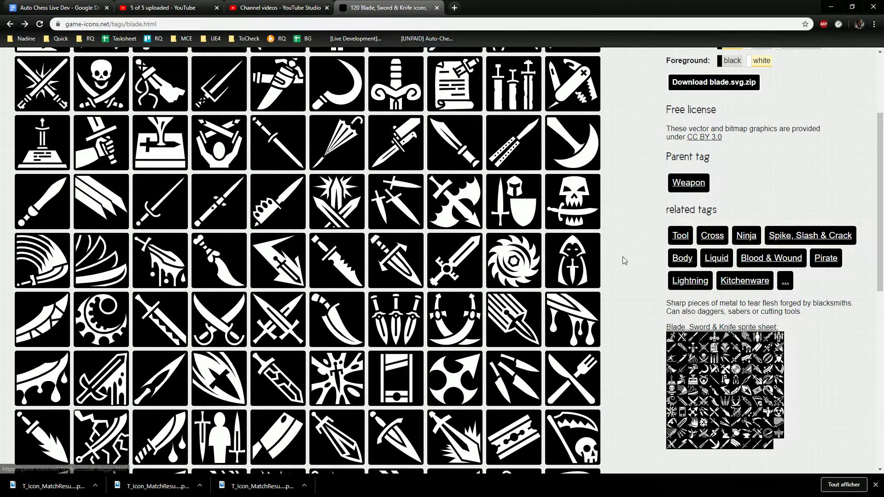
pyautogui.scroll(3, 624, 261)
pyautogui.click(94, 221)
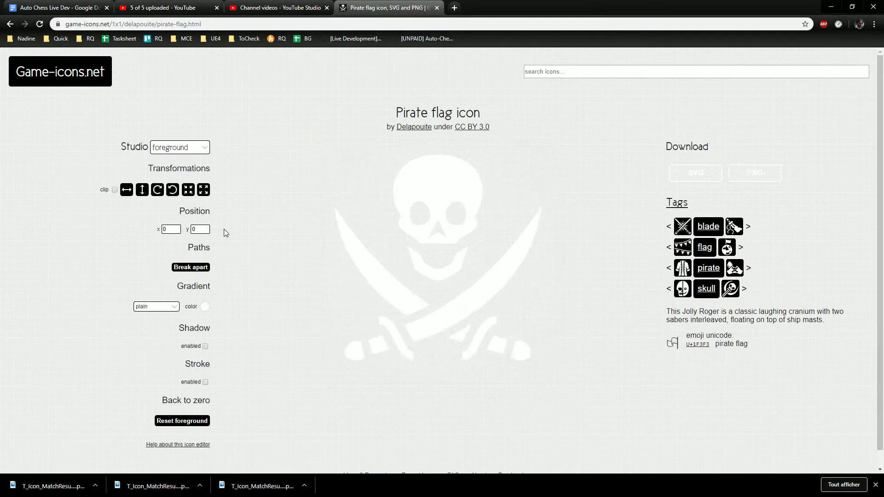
pyautogui.click(543, 74)
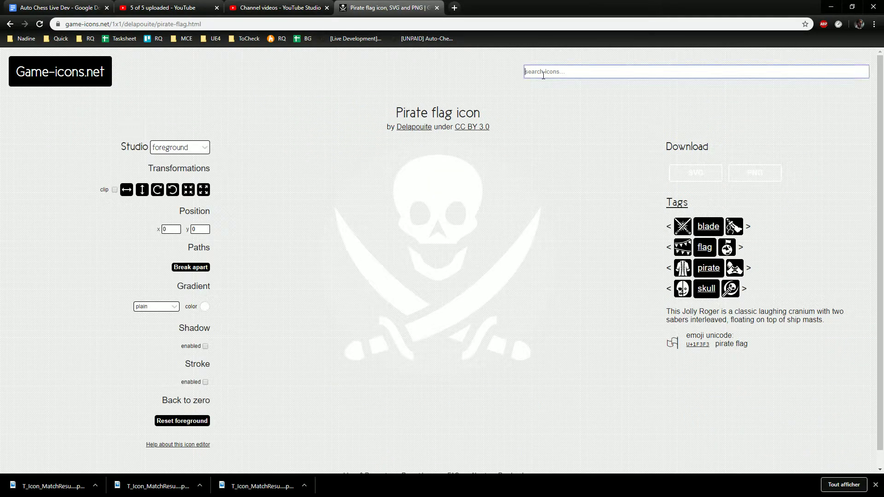
pyautogui.write('skull')
pyautogui.press('Return')
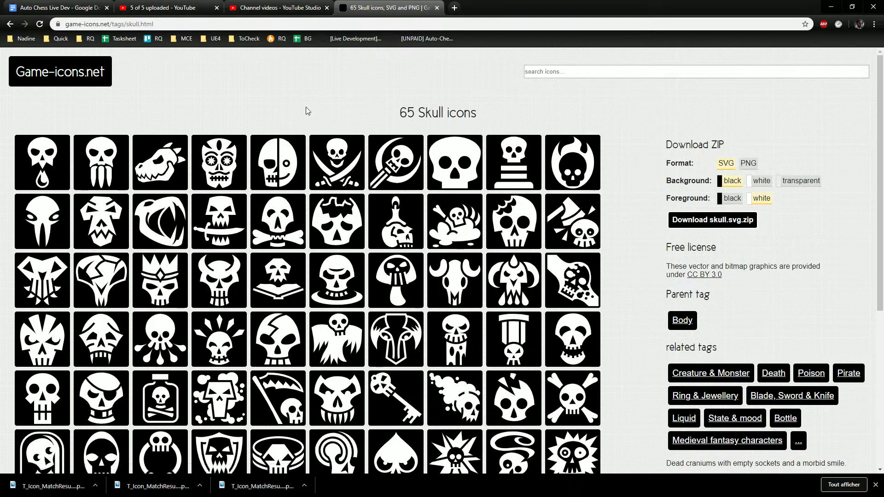
# Step: Download the Skull crack icon as a PNG to the Desktop, named T_Icon_MatchResult_Lose
pyautogui.scroll(-1, 175, 109)
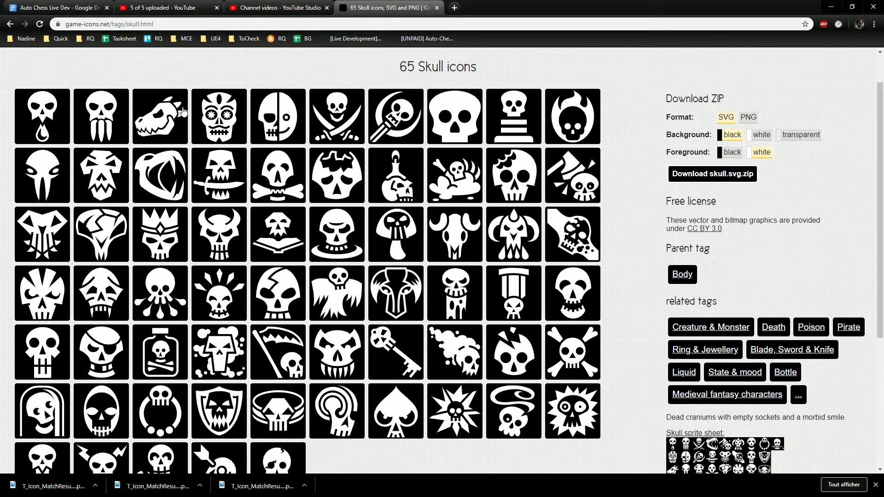
pyautogui.scroll(-1, 678, 266)
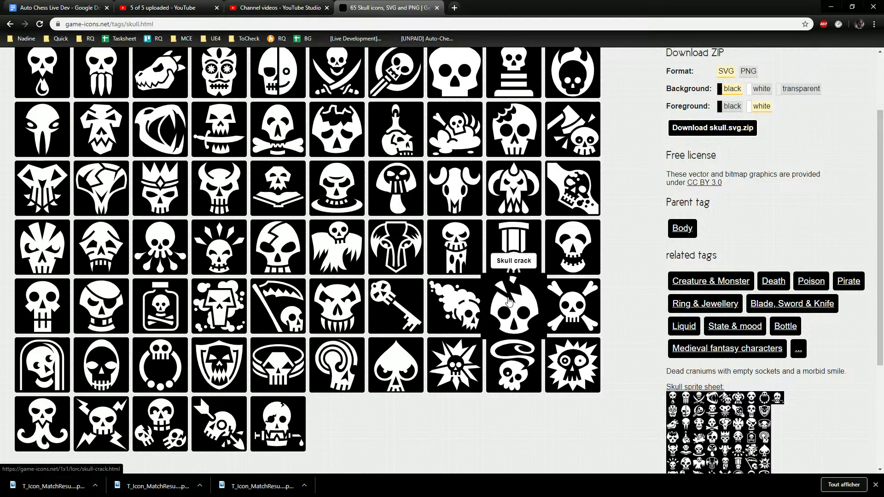
pyautogui.click(491, 295)
pyautogui.click(754, 173)
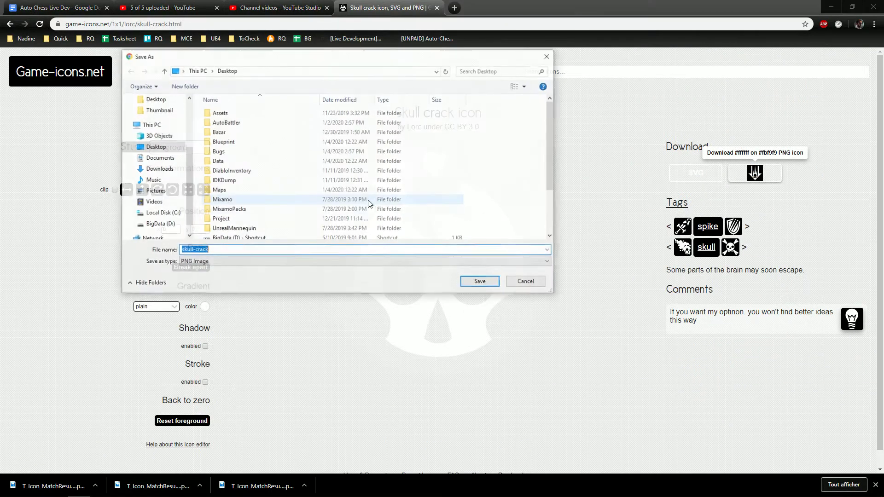
pyautogui.click(258, 235)
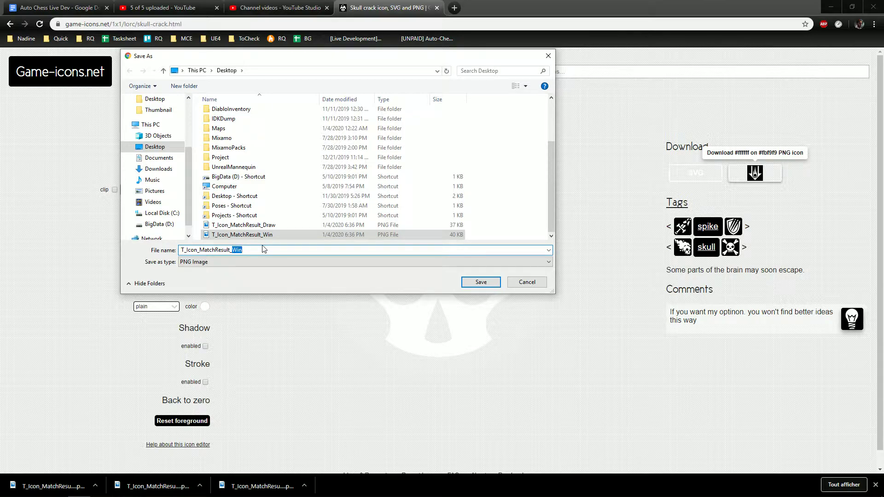
pyautogui.write('Loo')
pyautogui.write('e')
pyautogui.press('Return')
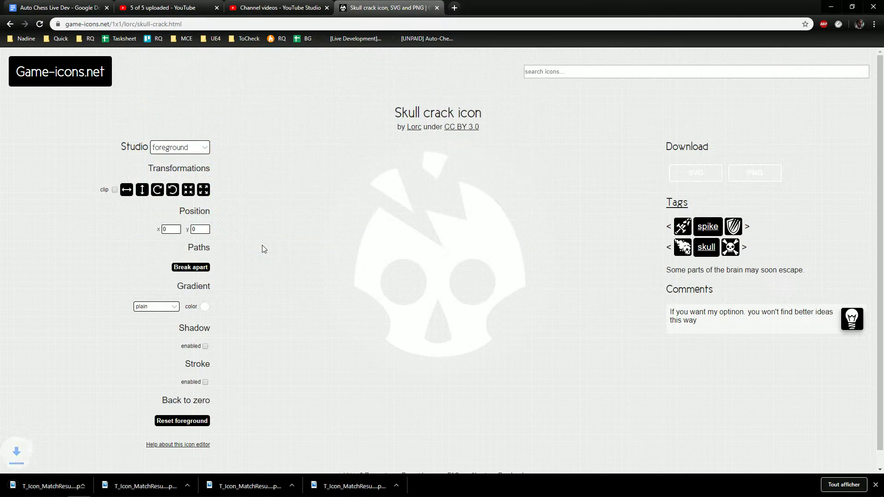
# Step: Return to Unreal Editor and import T_Icon_MatchResult_Lose into the MatchResult texture folder
pyautogui.click(833, 6)
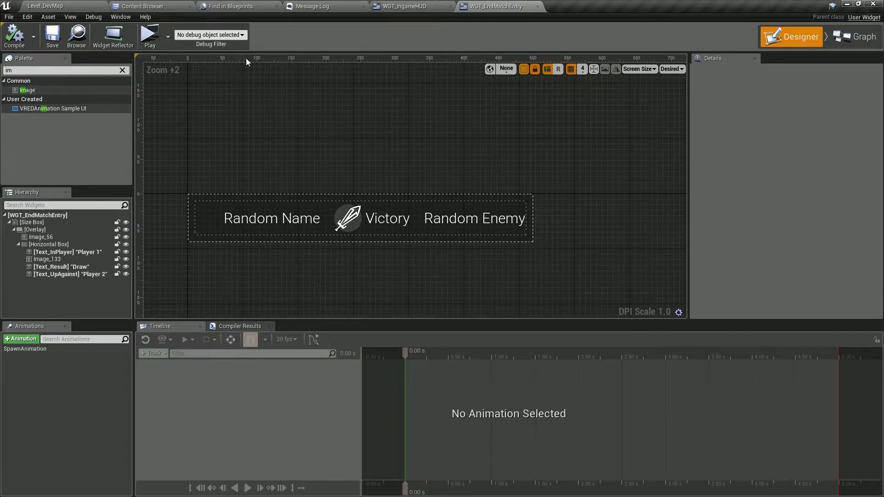
pyautogui.click(138, 6)
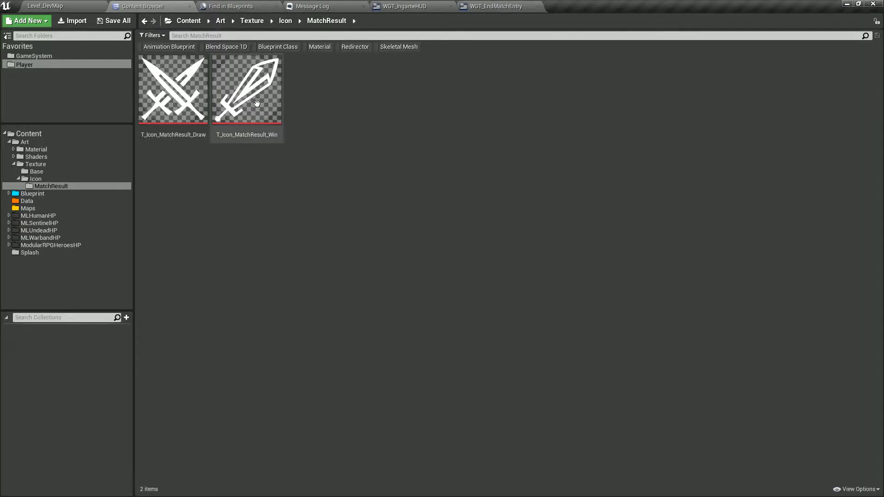
pyautogui.click(72, 21)
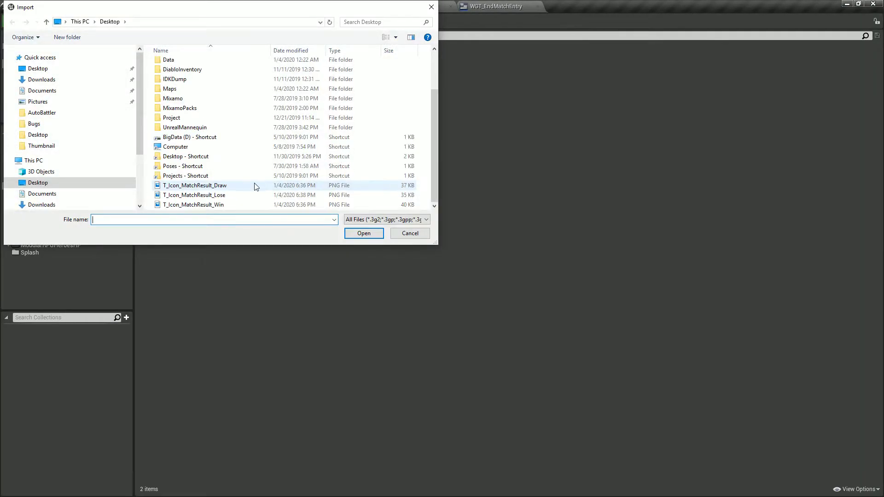
pyautogui.doubleClick(219, 201)
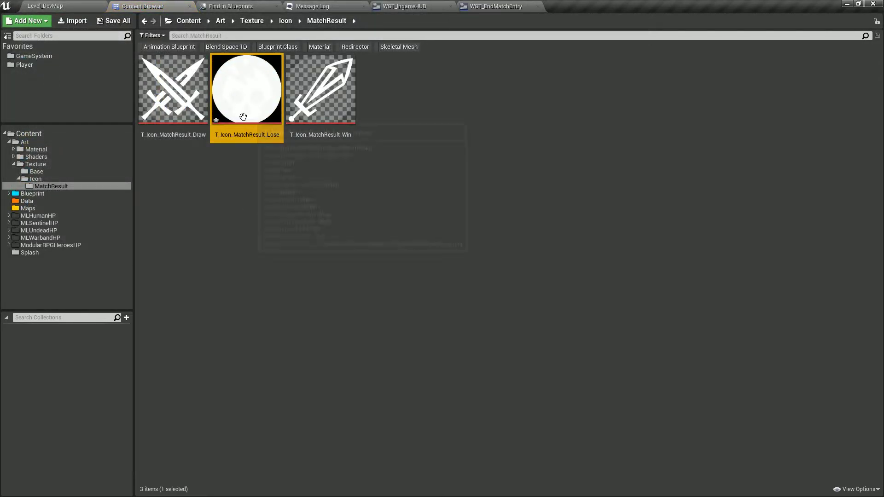
# Step: Set the texture group of T_Icon_MatchResult_Lose to UI, then save it and close its editor
pyautogui.doubleClick(243, 114)
pyautogui.click(594, 298)
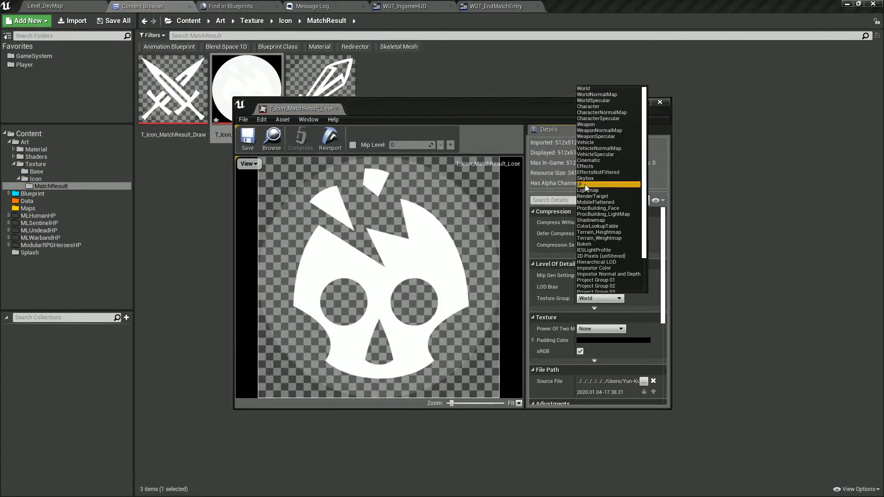
pyautogui.click(584, 184)
pyautogui.click(337, 108)
pyautogui.click(455, 72)
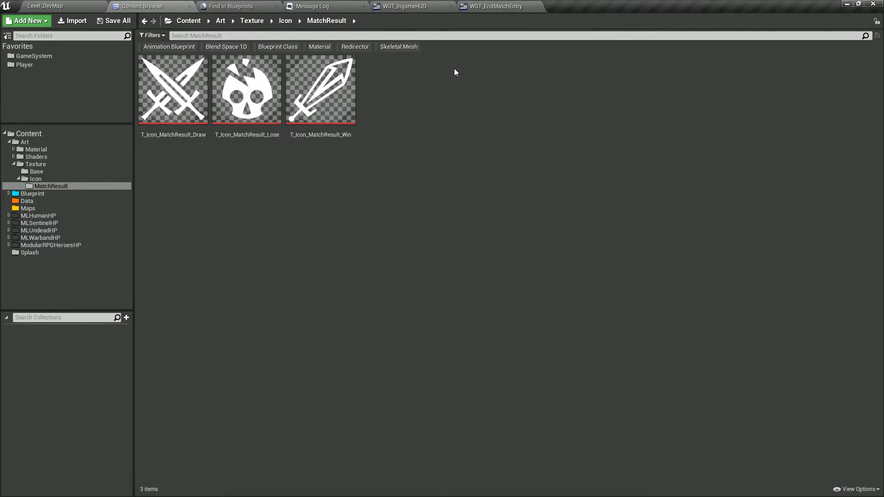
# Step: In the WGT_EndMatchEntry graph, create a function named UpdateMatchIcon and place a getter for the Result variable in it
pyautogui.click(464, 10)
pyautogui.click(854, 37)
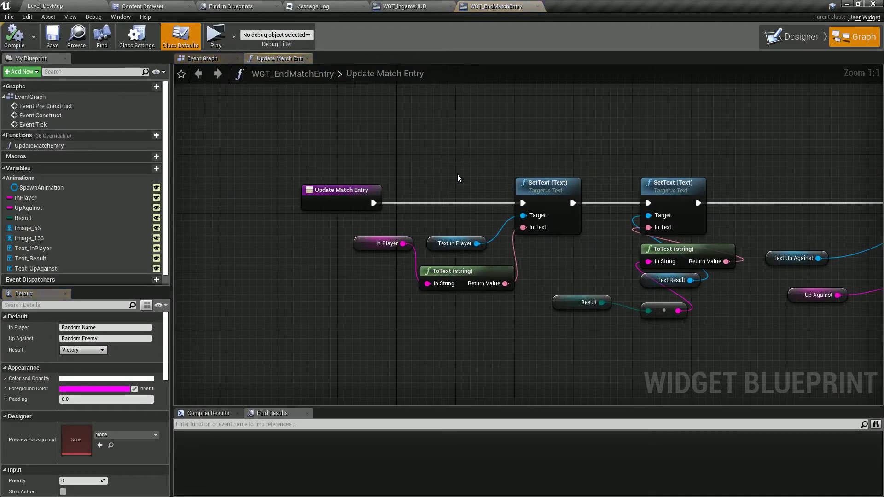
pyautogui.press('Home')
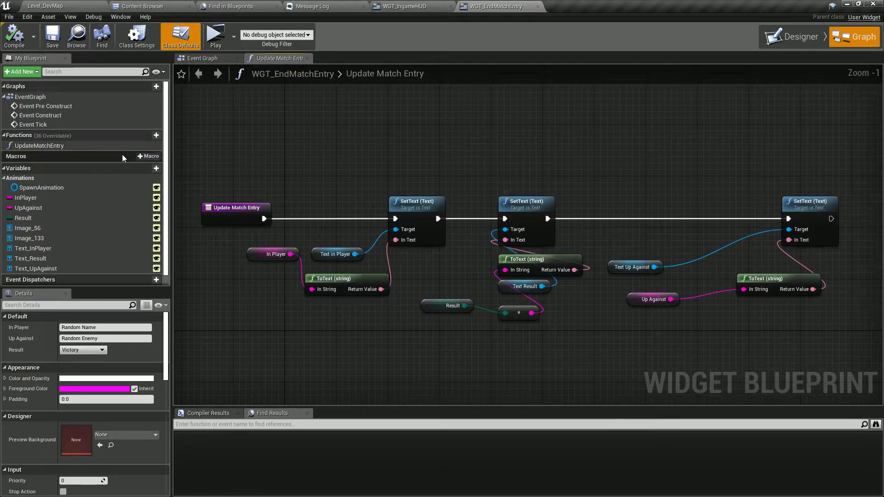
pyautogui.click(151, 134)
pyautogui.write('Update')
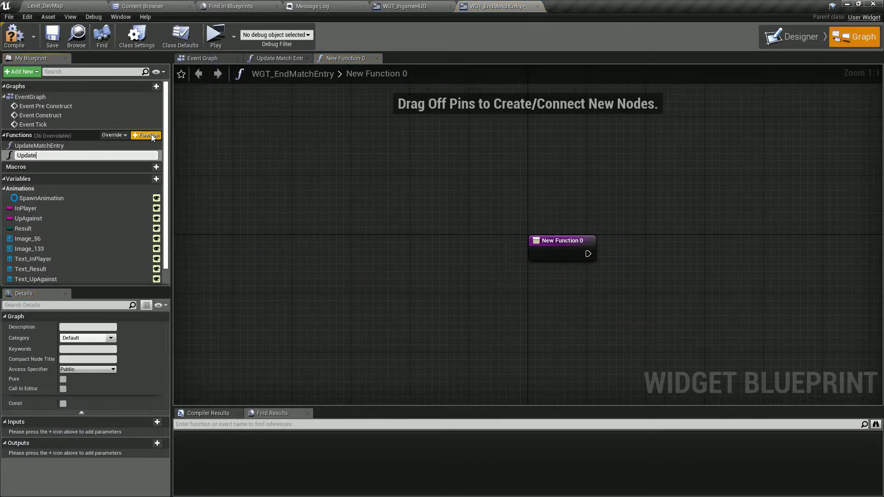
pyautogui.write('MatchIcon')
pyautogui.press('Return')
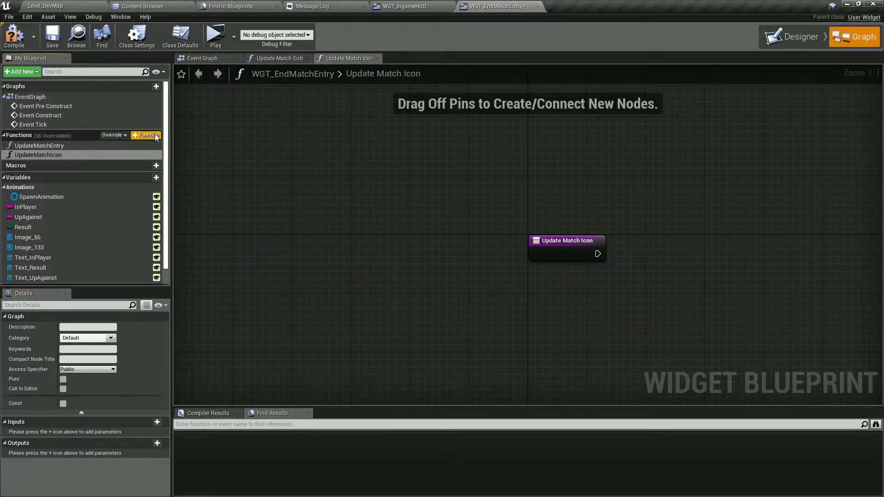
pyautogui.keyDown('ctrl'); pyautogui.moveTo(80, 227); pyautogui.dragTo(420, 227); pyautogui.keyUp('ctrl')
pyautogui.moveTo(421, 227); pyautogui.dragTo(302, 229, button='right')
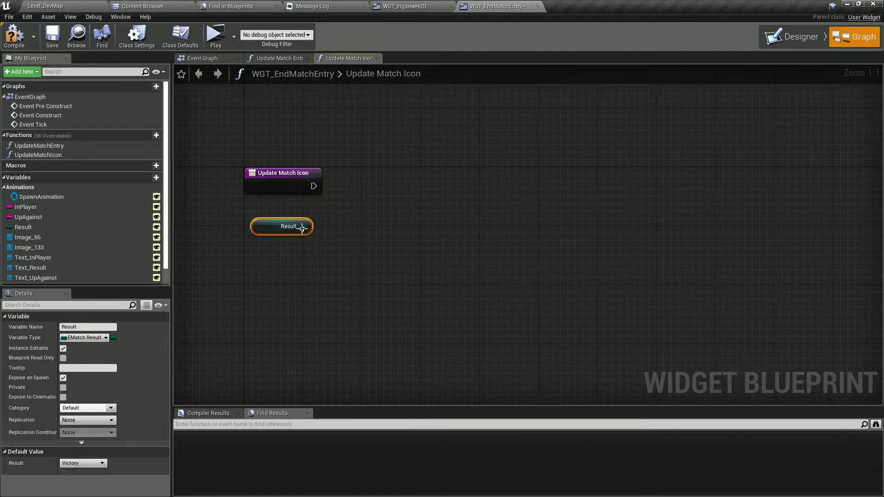
# Step: Rename the sword icon's image widget as Image_ResultIcon and place a getter for it in the Update Match Icon graph
pyautogui.click(785, 37)
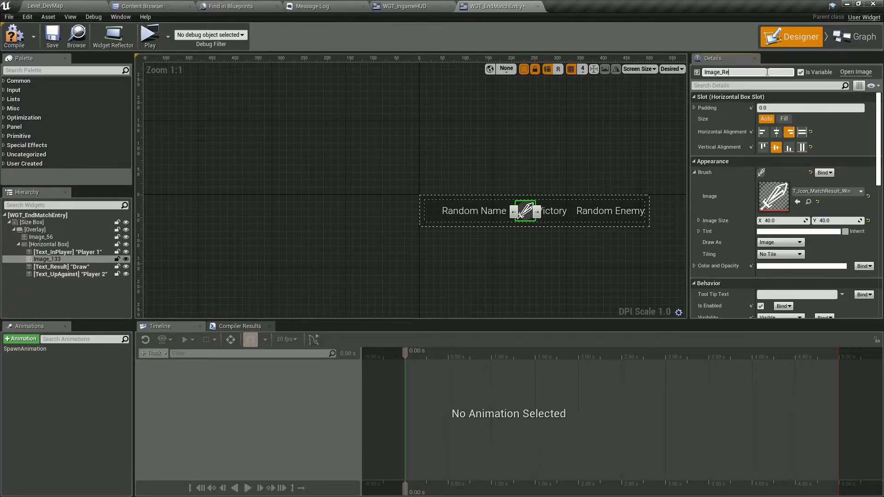
pyautogui.click(854, 37)
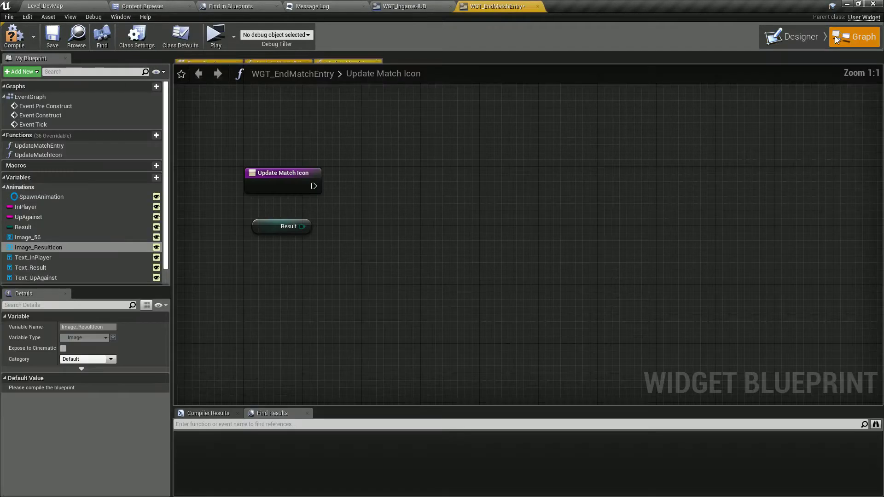
pyautogui.keyDown('ctrl'); pyautogui.moveTo(55, 248); pyautogui.dragTo(327, 282); pyautogui.keyUp('ctrl')
pyautogui.moveTo(382, 285); pyautogui.dragTo(441, 249)
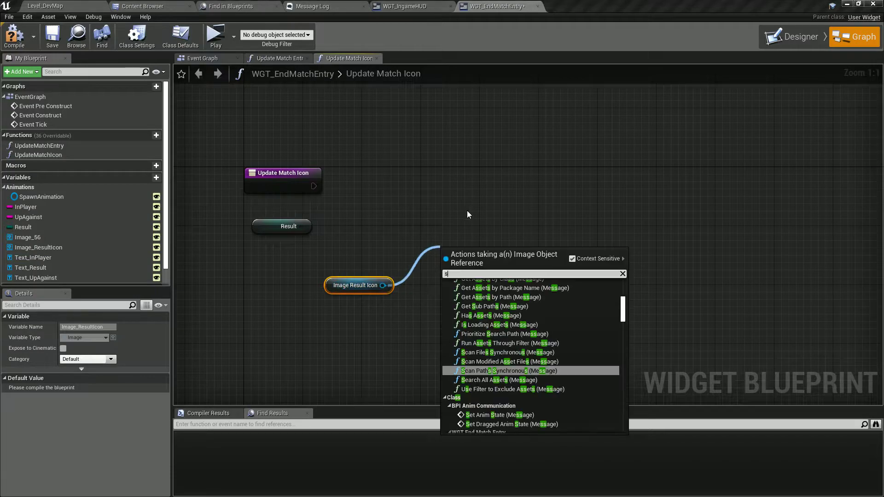
pyautogui.write('set brush')
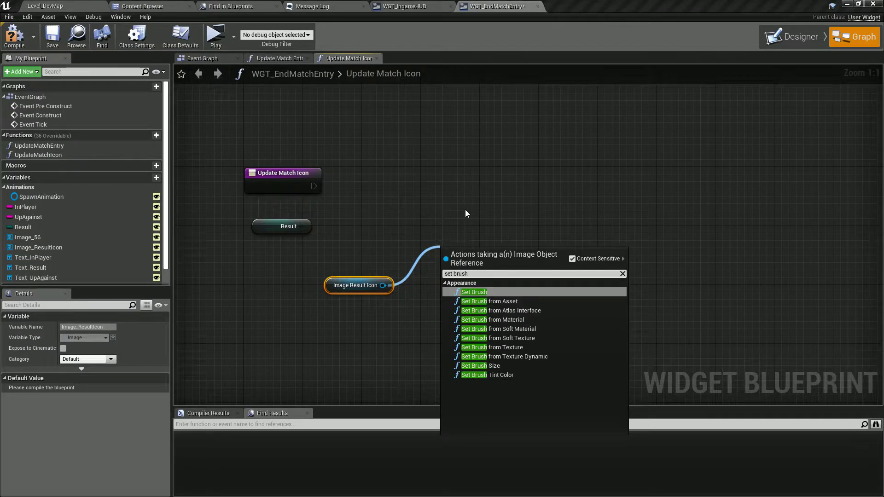
pyautogui.press('Return')
pyautogui.hotkey('ctrl', 'z')
# Step: Add a Set Brush from Texture node targeting Image_ResultIcon after the function entry, and arrange the image getter above it
pyautogui.moveTo(382, 285); pyautogui.dragTo(417, 241)
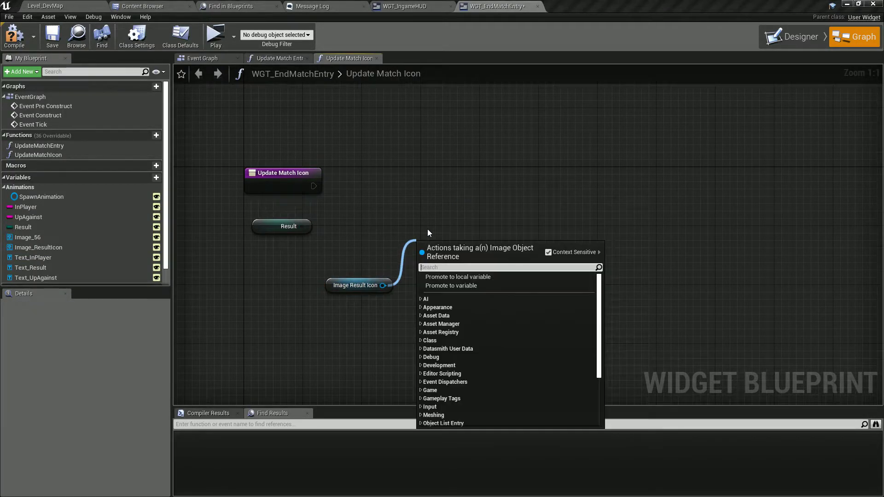
pyautogui.write('set textu')
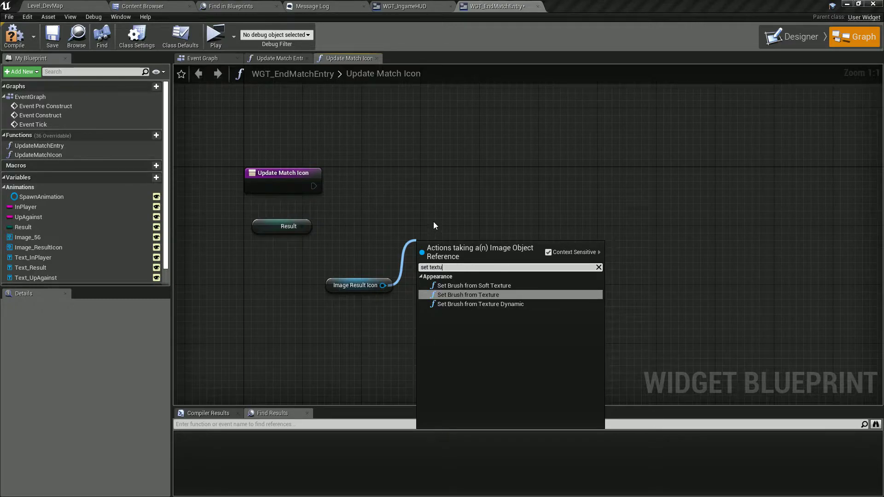
pyautogui.press('Return')
pyautogui.moveTo(453, 208); pyautogui.dragTo(475, 186)
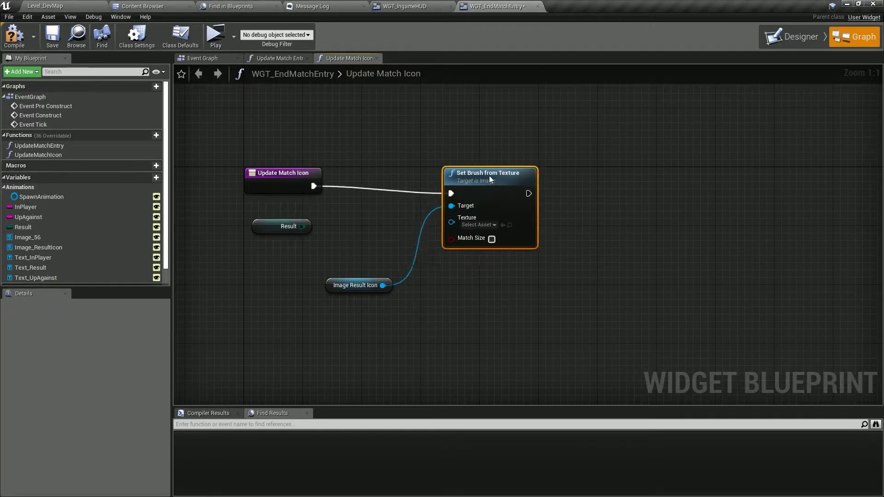
pyautogui.moveTo(332, 285); pyautogui.dragTo(428, 138)
# Step: Feed the Texture input of Set Brush from Texture with a Select node indexed by Result
pyautogui.moveTo(458, 215); pyautogui.dragTo(421, 243)
pyautogui.write('select')
pyautogui.press('Return')
pyautogui.moveTo(295, 227); pyautogui.dragTo(431, 305)
# Step: Assign the T_Icon_MatchResult_Win texture to the Victory option of the Select node
pyautogui.click(432, 274)
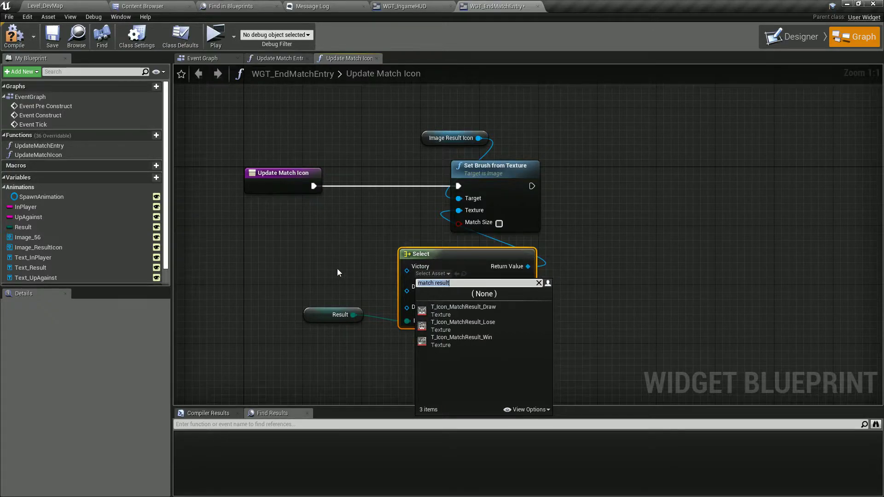
pyautogui.click(484, 340)
pyautogui.click(438, 274)
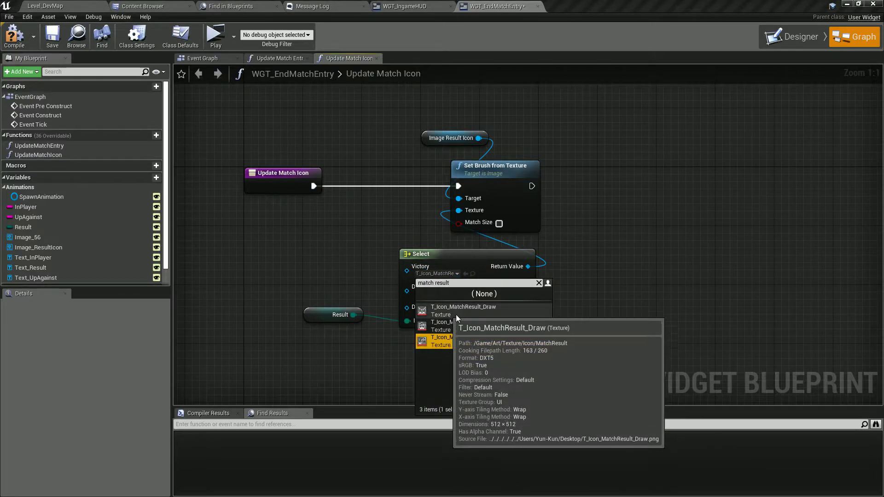
pyautogui.click(456, 314)
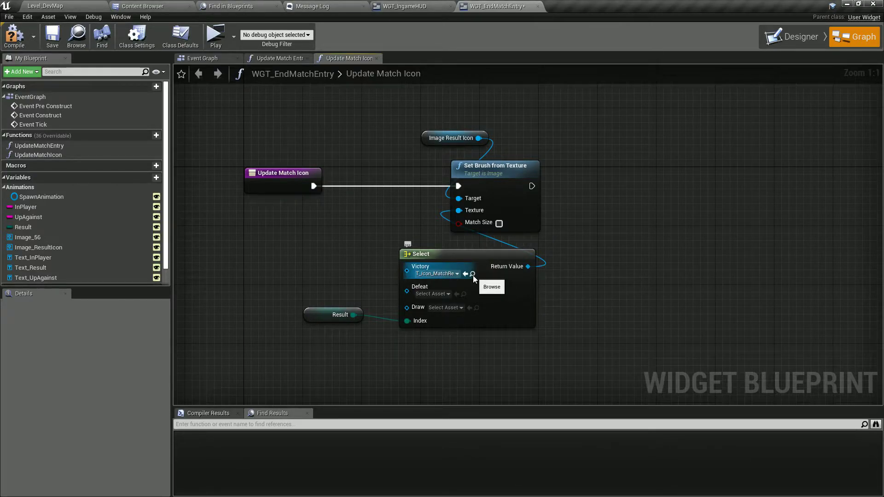
# Step: Locate the icons in the MatchResult folder and rename the Lose texture as T_Icon_MatchResult_Defeat and the Win texture as T_Icon_MatchResult_Victory
pyautogui.click(474, 275)
pyautogui.click(181, 128)
pyautogui.click(197, 135)
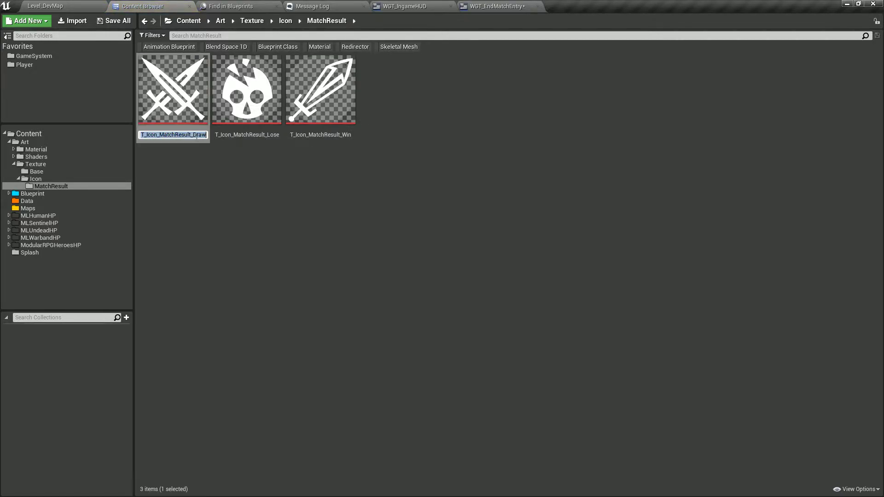
pyautogui.click(248, 135)
pyautogui.click(249, 134)
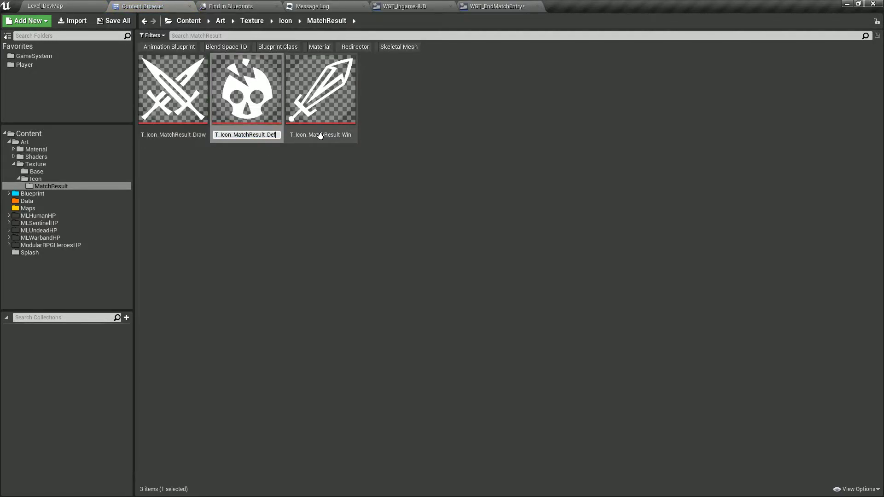
pyautogui.write('eat')
pyautogui.press('Return')
pyautogui.click(348, 135)
pyautogui.click(348, 135)
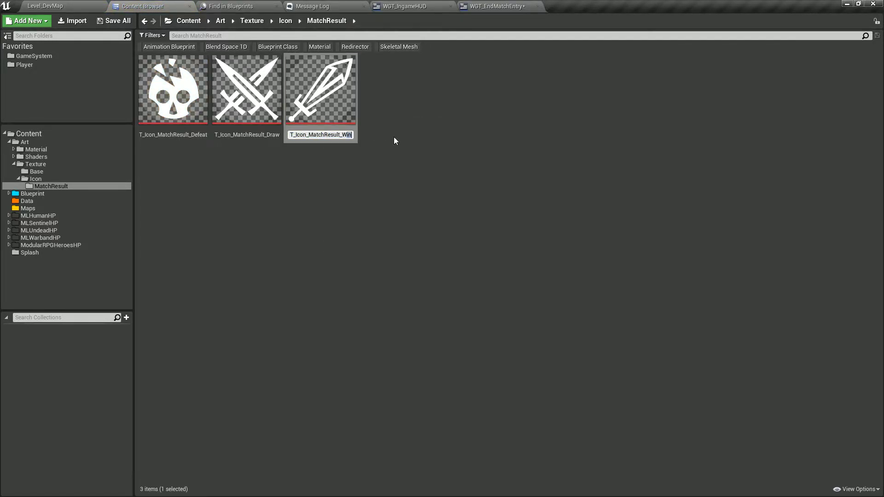
pyautogui.write('Victory')
pyautogui.press('Return')
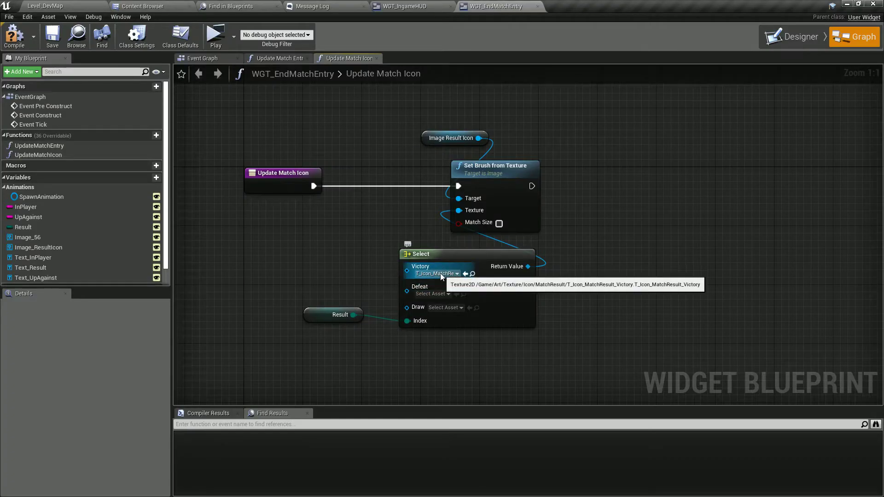
# Step: Back in the Update Match Icon graph, assign the T_Icon_MatchResult Victory, Defeat and Draw textures to the matching Select options
pyautogui.click(424, 273)
pyautogui.write('matc')
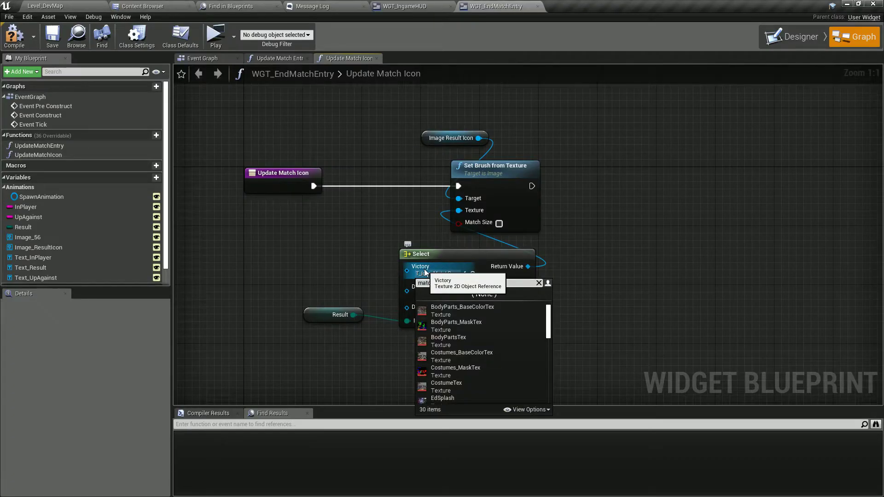
pyautogui.write('hresult')
pyautogui.click(499, 334)
pyautogui.click(445, 295)
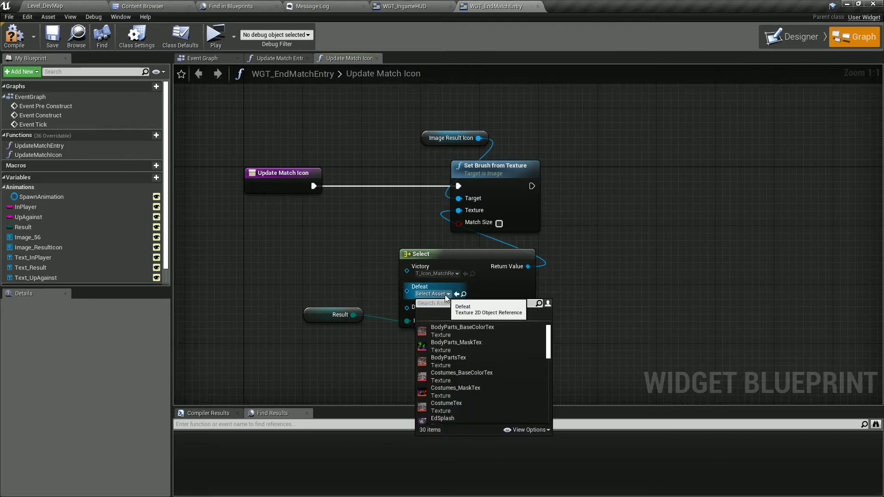
pyautogui.write('matchresult')
pyautogui.click(452, 331)
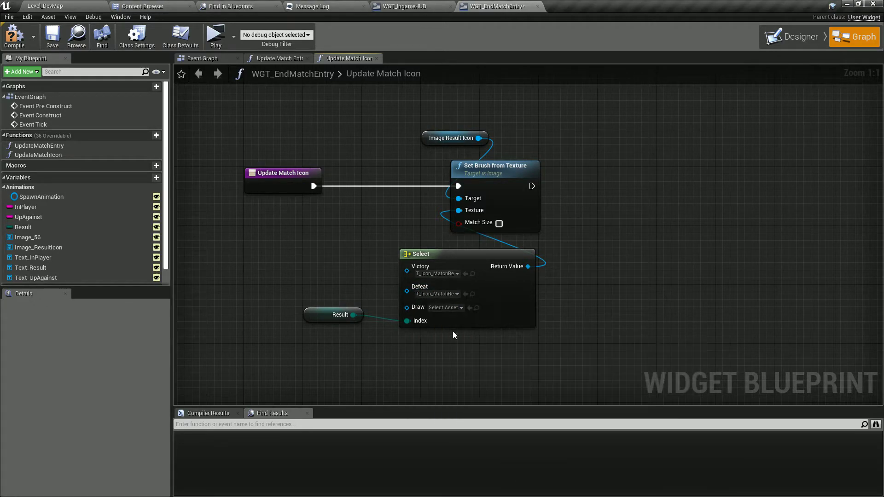
pyautogui.click(446, 308)
pyautogui.write('match result')
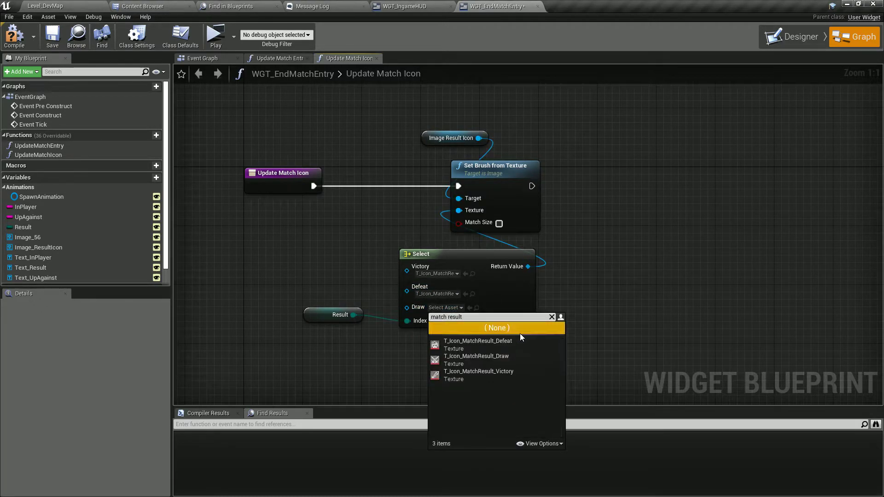
pyautogui.click(515, 361)
# Step: Add a Set Color and Opacity node targeting Image_ResultIcon
pyautogui.moveTo(479, 138); pyautogui.dragTo(396, 141, button='right')
pyautogui.moveTo(396, 142); pyautogui.dragTo(514, 143)
pyautogui.write('s')
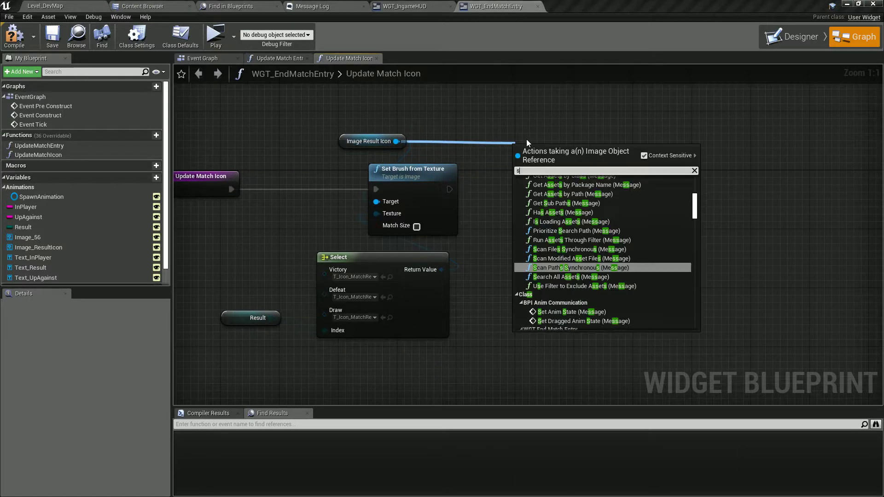
pyautogui.write('et color')
pyautogui.press('Return')
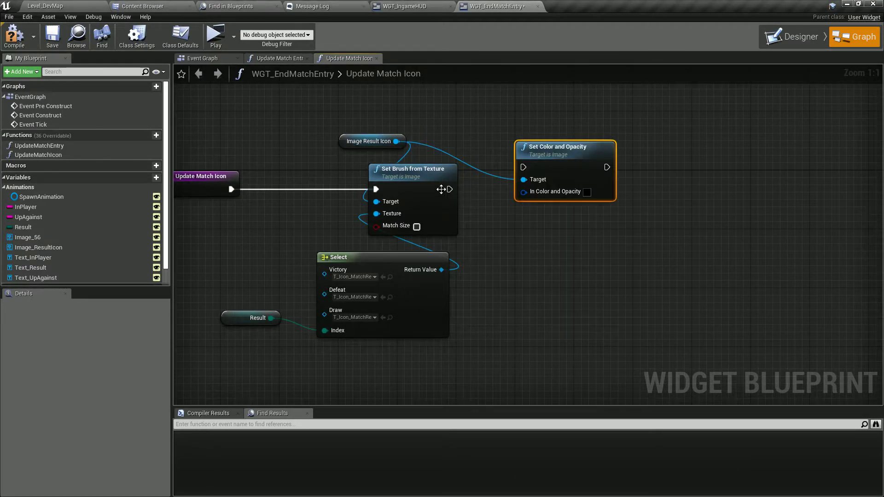
# Step: Chain Set Color and Opacity after Set Brush from Texture and feed its color from a Select node indexed by a copied Result getter
pyautogui.moveTo(450, 189)
pyautogui.mouseDown()
pyautogui.moveTo(529, 158)
pyautogui.moveTo(523, 167)
pyautogui.moveTo(583, 208)
pyautogui.moveTo(534, 311)
pyautogui.mouseUp()
pyautogui.write('select')
pyautogui.press('Return')
pyautogui.moveTo(240, 299); pyautogui.dragTo(257, 339)
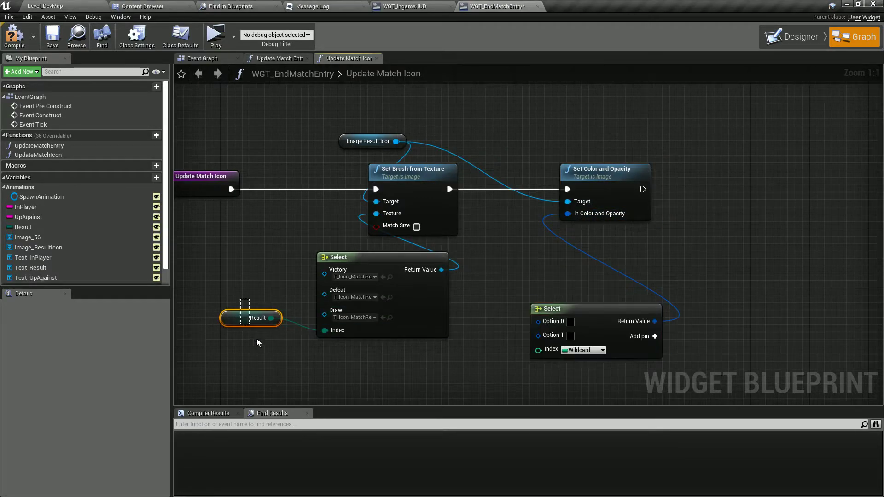
pyautogui.hotkey('ctrl', 'c')
pyautogui.hotkey('ctrl', 'v')
pyautogui.moveTo(499, 369); pyautogui.dragTo(538, 350)
# Step: Set the Draw color of the color Select node to light grey, sRGB hex D8D8D8FF
pyautogui.click(574, 344)
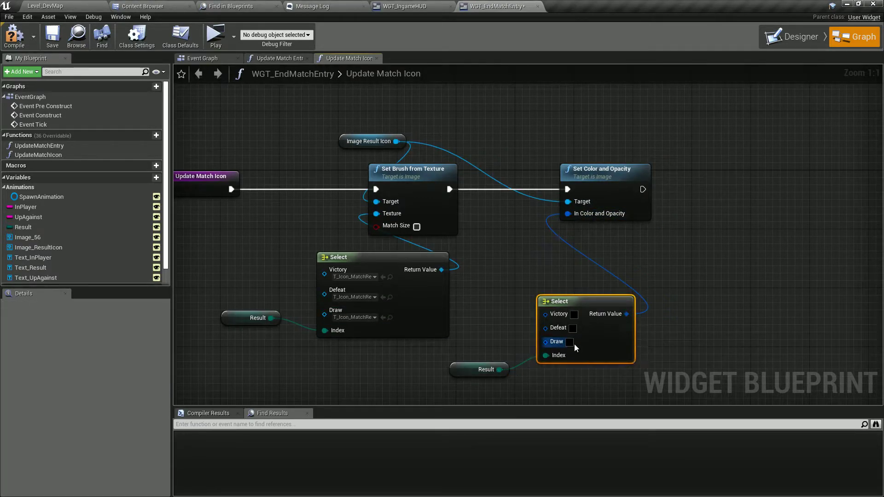
pyautogui.click(571, 342)
pyautogui.moveTo(704, 339); pyautogui.dragTo(701, 311)
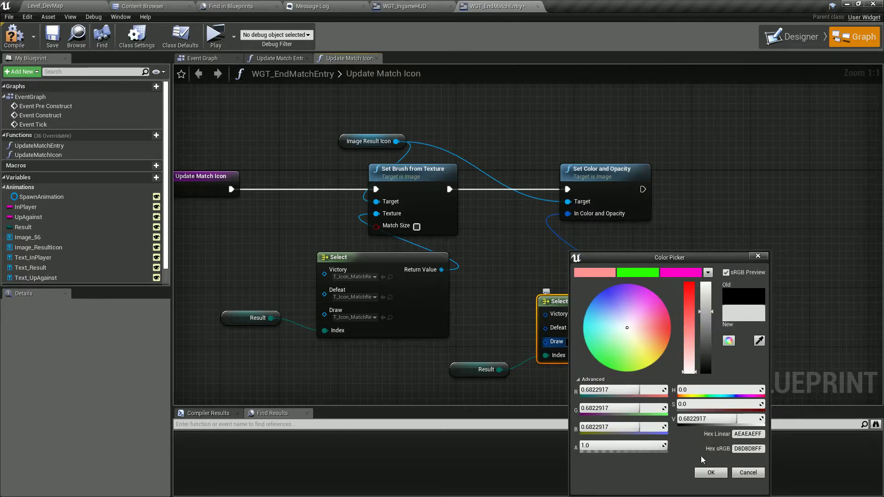
pyautogui.click(711, 472)
# Step: Set the Victory color of the color Select node to a medium green
pyautogui.click(575, 318)
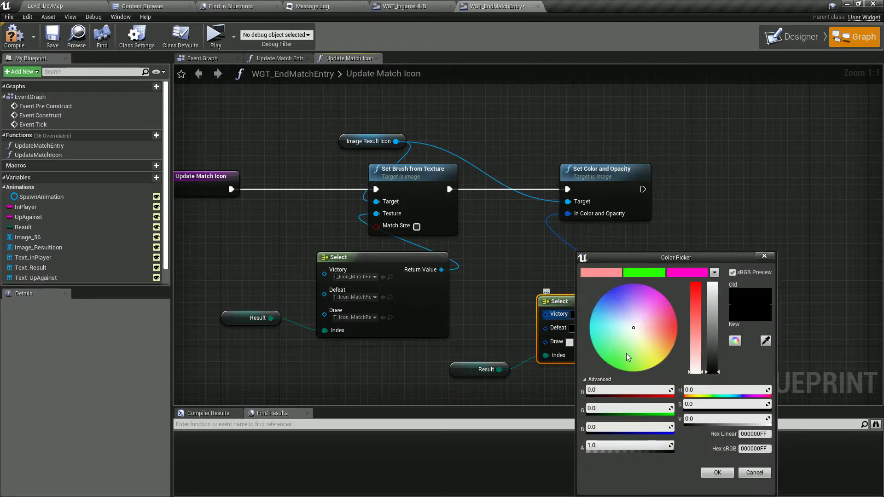
pyautogui.moveTo(627, 354); pyautogui.dragTo(663, 364)
pyautogui.moveTo(710, 322); pyautogui.dragTo(709, 282)
pyautogui.moveTo(663, 349)
pyautogui.mouseDown()
pyautogui.moveTo(670, 355)
pyautogui.moveTo(662, 364)
pyautogui.moveTo(615, 368)
pyautogui.moveTo(623, 352)
pyautogui.moveTo(624, 362)
pyautogui.mouseUp()
pyautogui.moveTo(712, 287); pyautogui.dragTo(712, 341)
pyautogui.moveTo(614, 363); pyautogui.dragTo(614, 363)
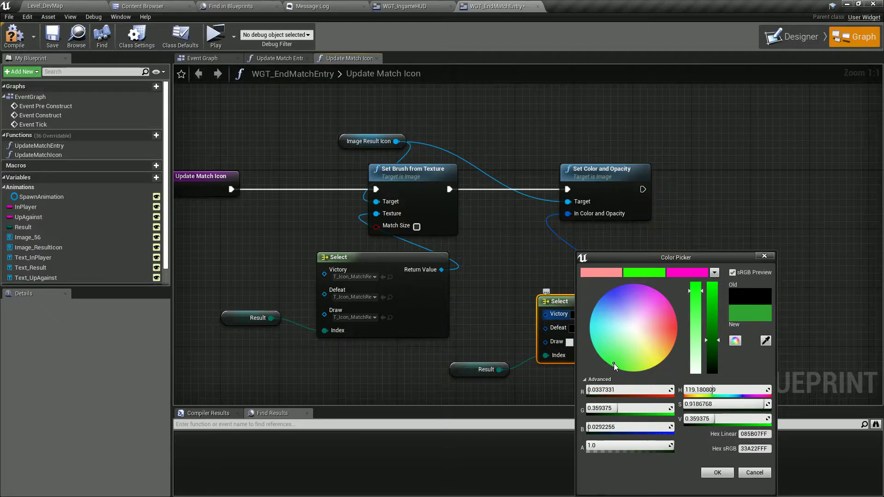
pyautogui.moveTo(712, 341); pyautogui.dragTo(712, 329)
pyautogui.click(716, 471)
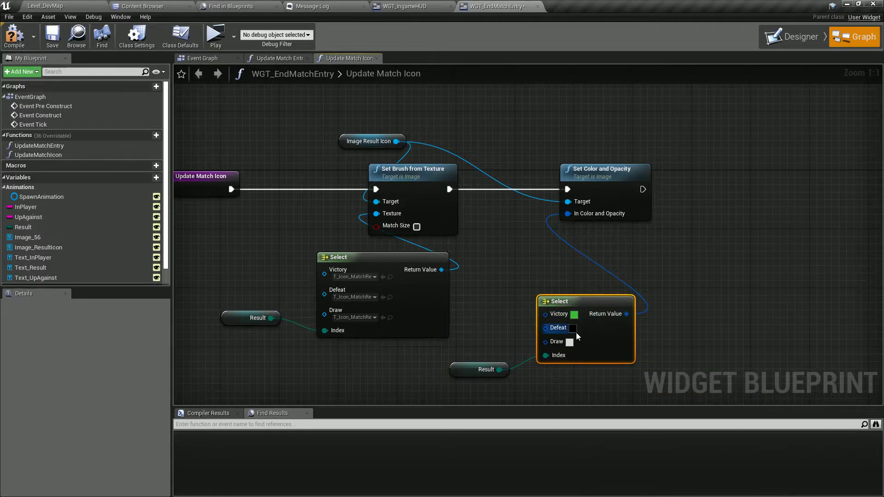
# Step: Set the Defeat color of the color Select node to orange-red, sRGB hex EF5900FF
pyautogui.click(572, 328)
pyautogui.moveTo(657, 332); pyautogui.dragTo(683, 338)
pyautogui.click(717, 305)
pyautogui.moveTo(717, 306); pyautogui.dragTo(714, 295)
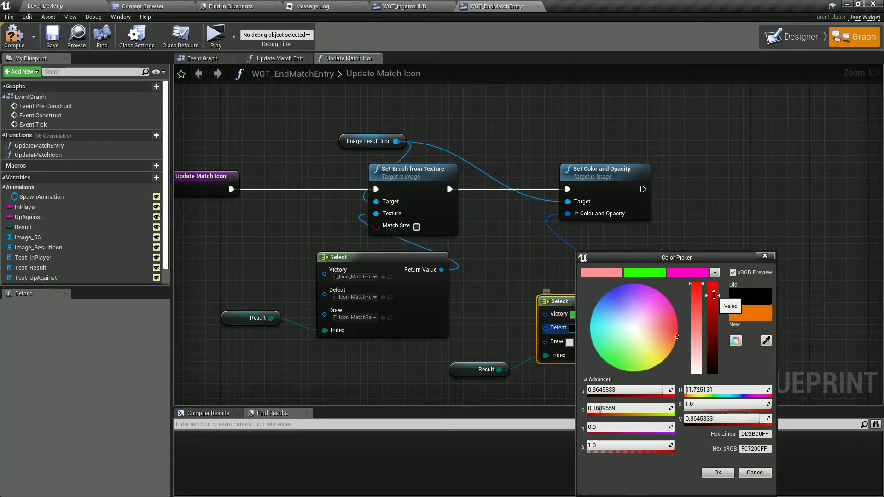
pyautogui.moveTo(667, 333)
pyautogui.mouseDown()
pyautogui.moveTo(672, 325)
pyautogui.moveTo(681, 331)
pyautogui.moveTo(714, 295)
pyautogui.moveTo(682, 334)
pyautogui.mouseUp()
pyautogui.click(717, 337)
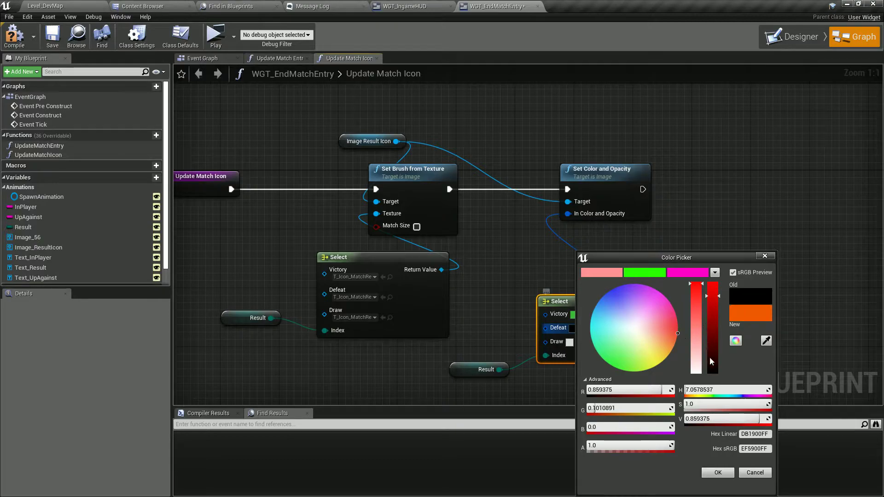
pyautogui.click(718, 474)
# Step: Play-test the game by placing a unit on the server's battlefield, check the end-match entry icons, and stop the preview
pyautogui.moveTo(718, 276); pyautogui.dragTo(708, 235, button='right')
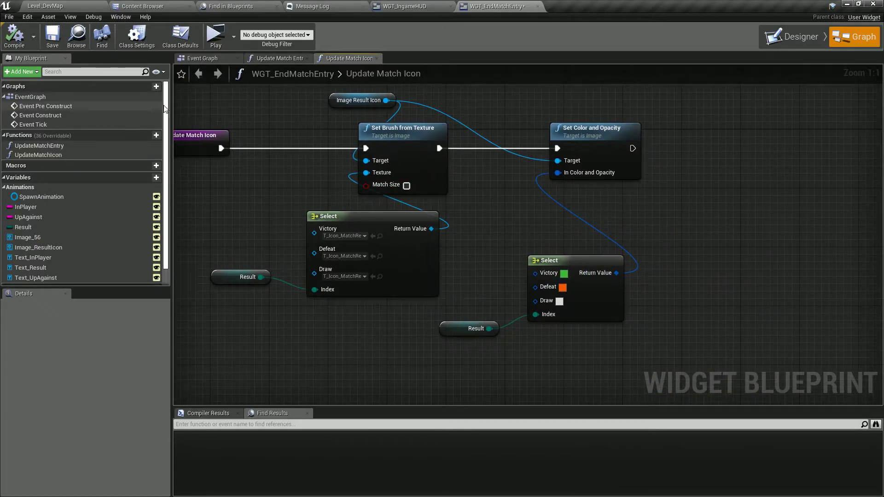
pyautogui.click(216, 35)
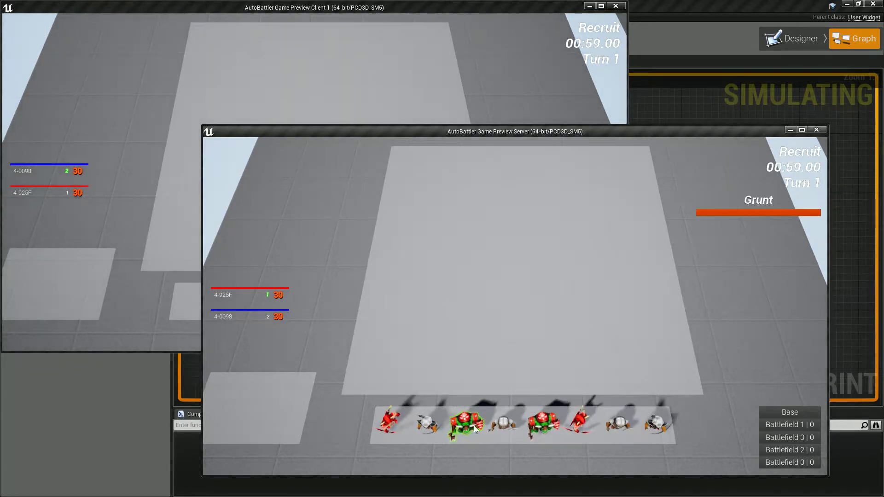
pyautogui.moveTo(474, 425); pyautogui.dragTo(470, 343)
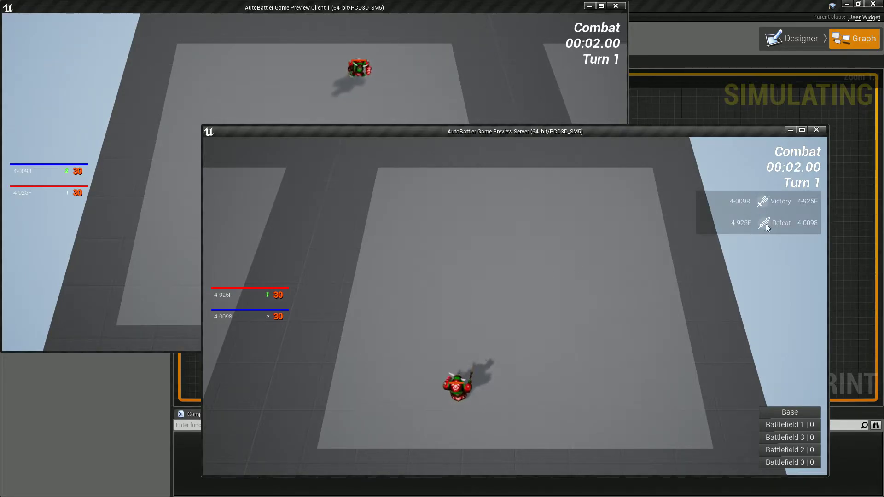
pyautogui.press('Escape')
# Step: In the UpdateMatchEntry function, add a call to UpdateMatchIcon after the last SetText node
pyautogui.click(259, 58)
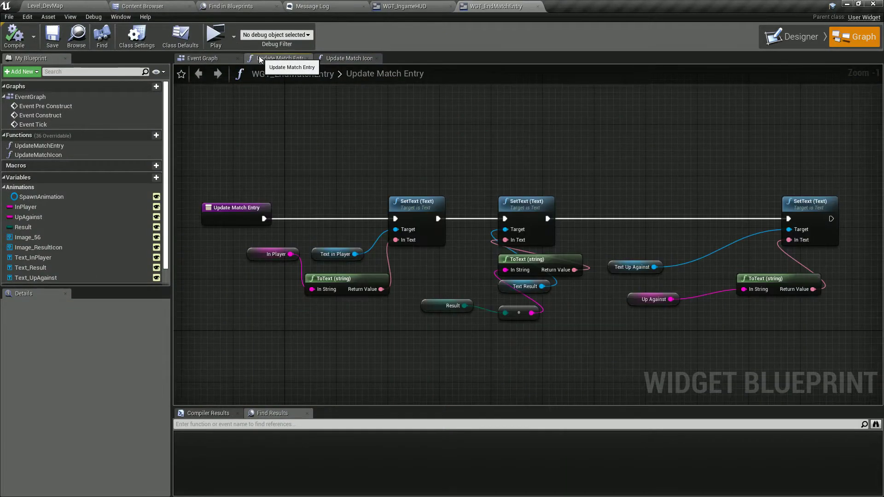
pyautogui.moveTo(227, 148); pyautogui.dragTo(365, 296)
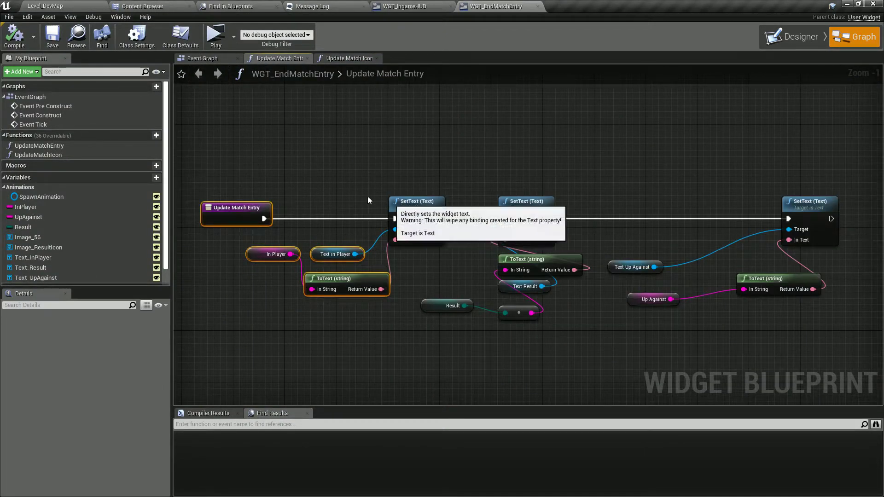
pyautogui.click(247, 175)
pyautogui.moveTo(94, 156); pyautogui.dragTo(781, 209)
pyautogui.moveTo(533, 144); pyautogui.dragTo(523, 145, button='right')
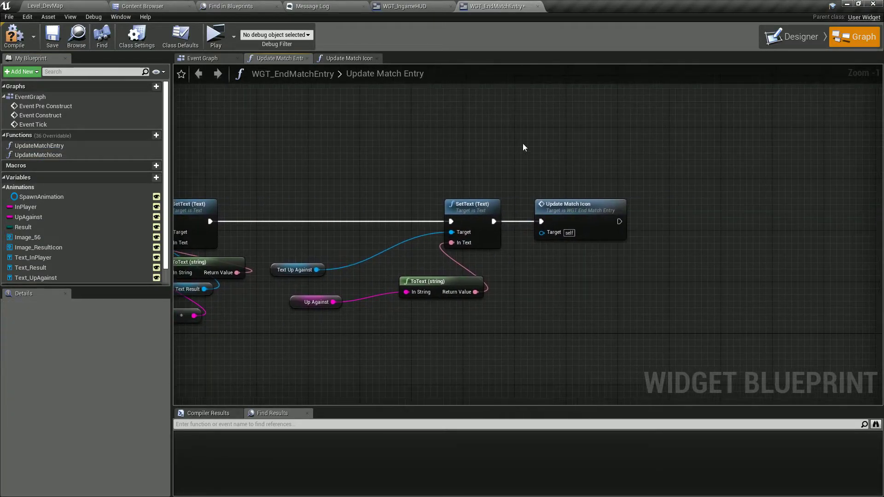
# Step: Move the Update Match Icon call into the Event Graph, wire it after Update Match Entry on Event Pre Construct, and save
pyautogui.press('Delete')
pyautogui.click(203, 59)
pyautogui.moveTo(349, 167); pyautogui.dragTo(374, 197, button='right')
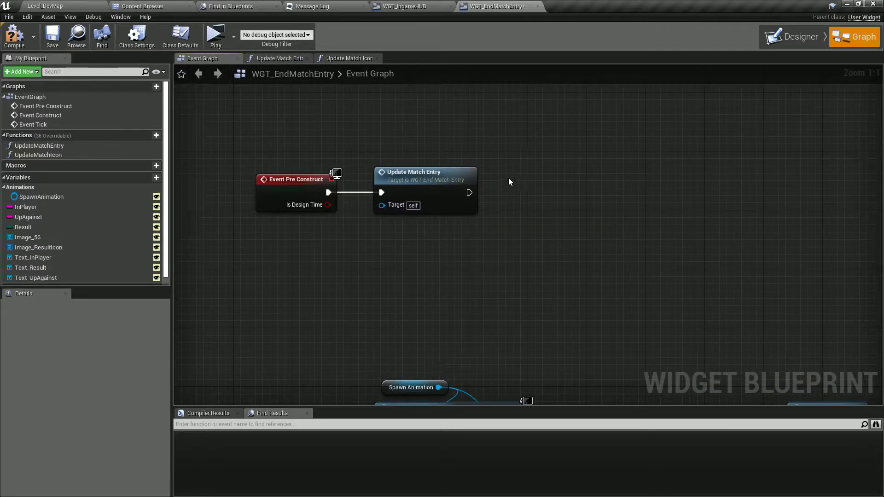
pyautogui.hotkey('ctrl', 'v')
pyautogui.moveTo(469, 192); pyautogui.dragTo(560, 186)
pyautogui.click(252, 109)
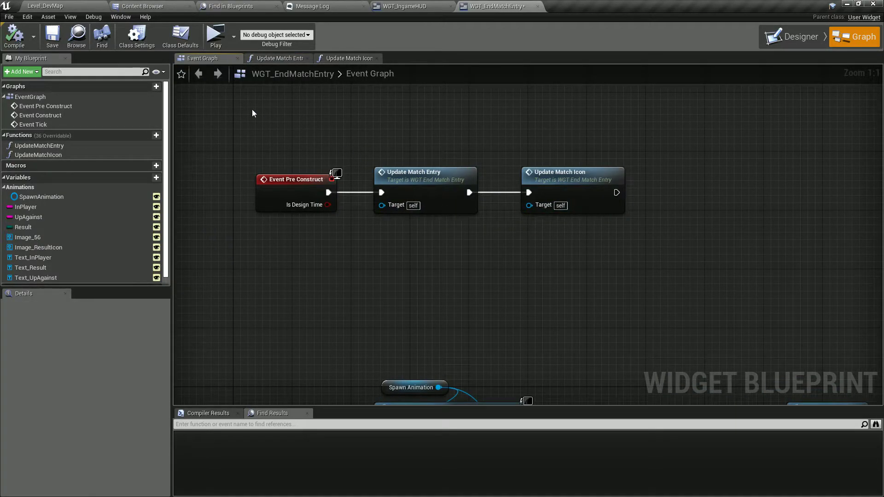
pyautogui.hotkey('ctrl', 's')
# Step: Examine the match entry's layout and result icon in the Designer preview
pyautogui.click(800, 38)
pyautogui.click(247, 200)
pyautogui.moveTo(402, 219); pyautogui.dragTo(249, 268, button='right')
pyautogui.scroll(4, 389, 233)
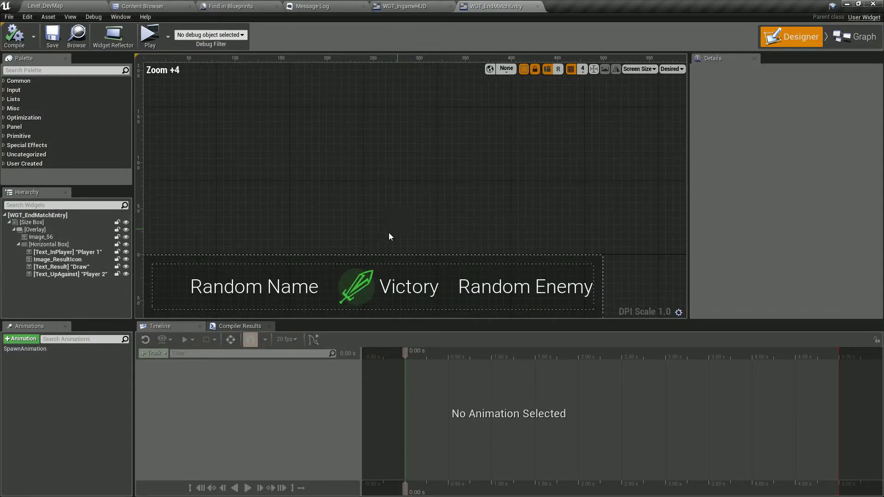
pyautogui.click(357, 283)
pyautogui.click(352, 239)
pyautogui.moveTo(353, 239); pyautogui.dragTo(370, 202, button='right')
pyautogui.click(375, 249)
pyautogui.click(316, 199)
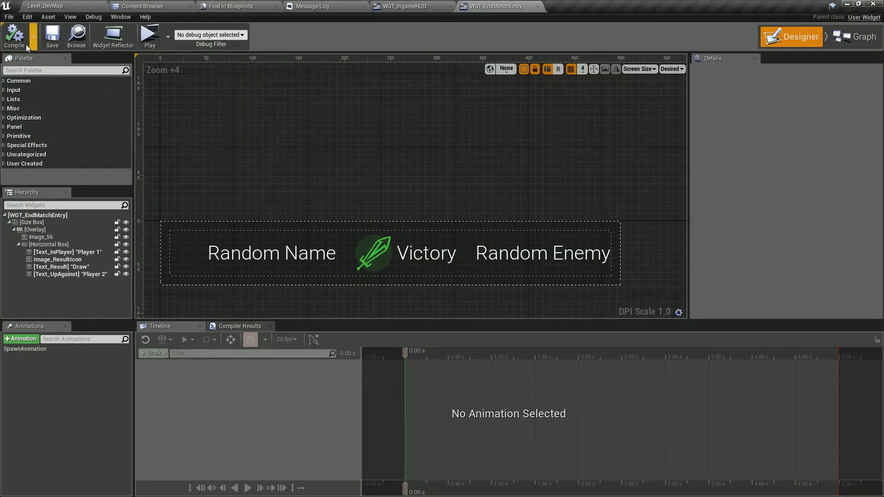
# Step: Set the Horizontal Box's slot padding to 3 on all sides and compile the widget
pyautogui.click(35, 229)
pyautogui.click(49, 244)
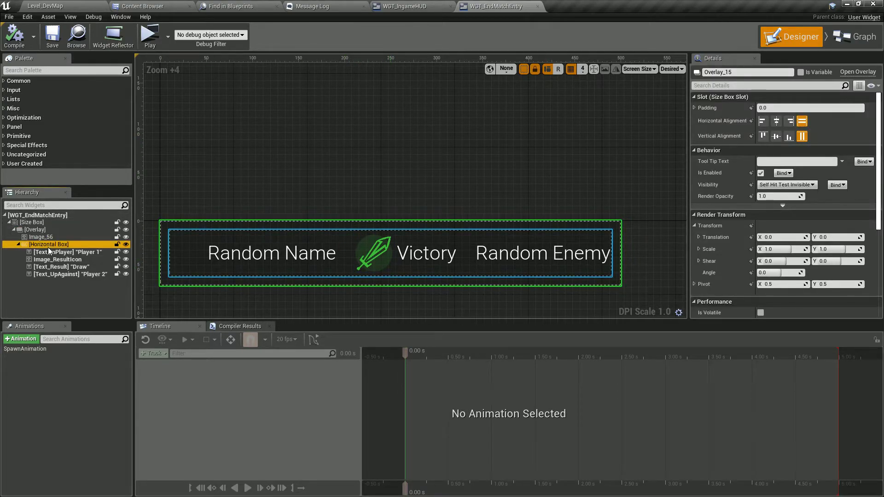
pyautogui.click(782, 108)
pyautogui.write('2')
pyautogui.press('Return')
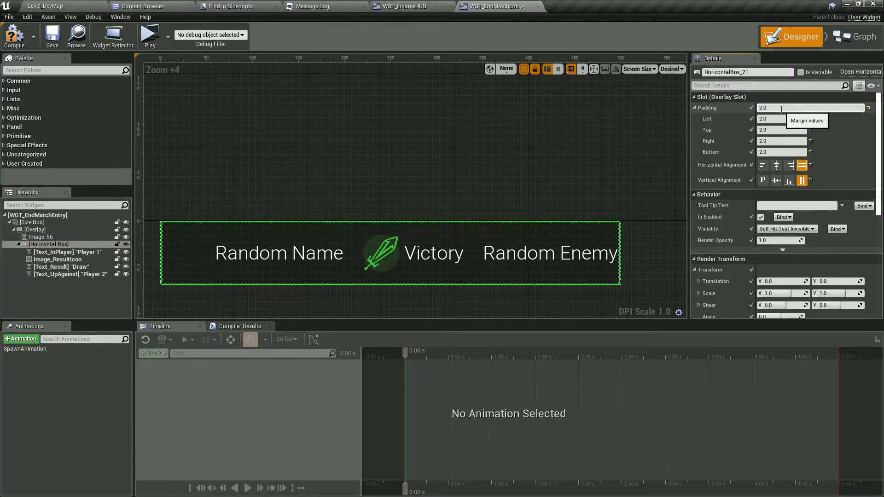
pyautogui.click(782, 118)
pyautogui.write('3')
pyautogui.press('Return')
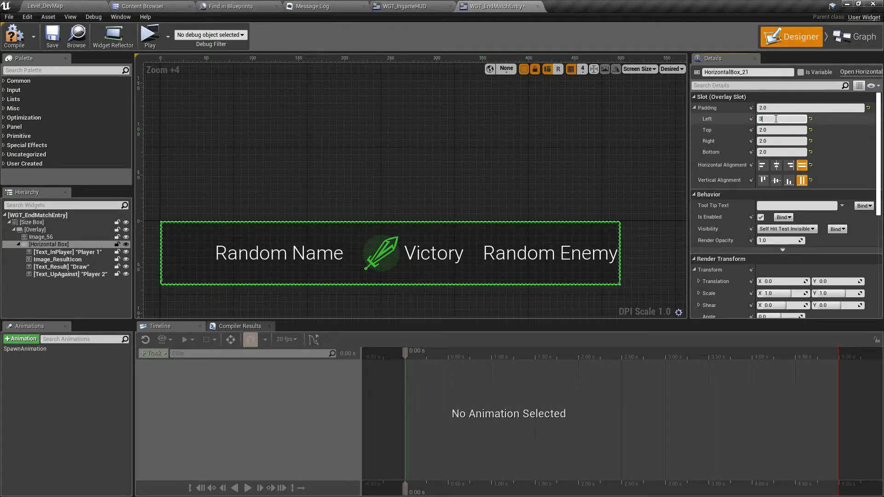
pyautogui.write('3')
pyautogui.press('Return')
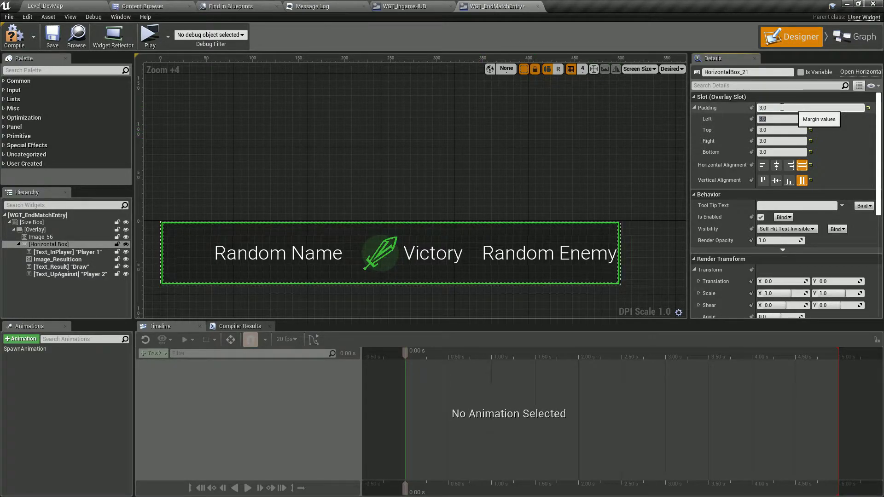
pyautogui.click(14, 36)
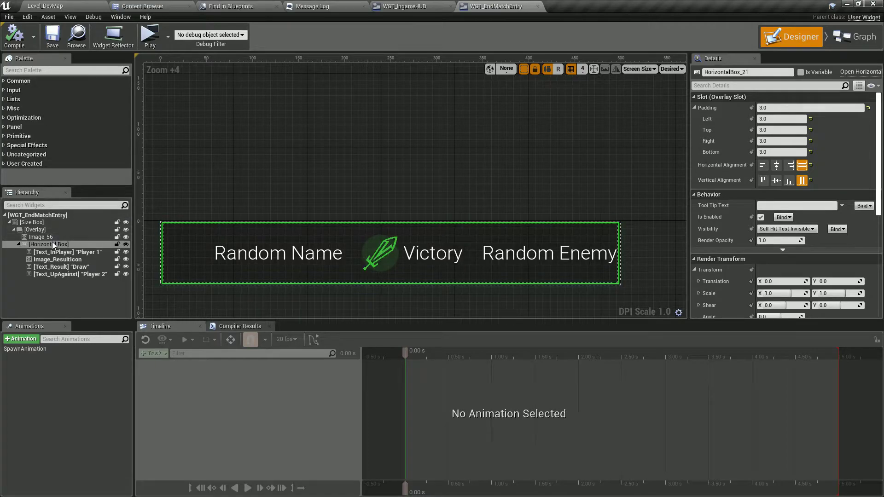
# Step: Set the Size Box's Height Override to 50, then compile and save the widget
pyautogui.click(32, 222)
pyautogui.click(778, 118)
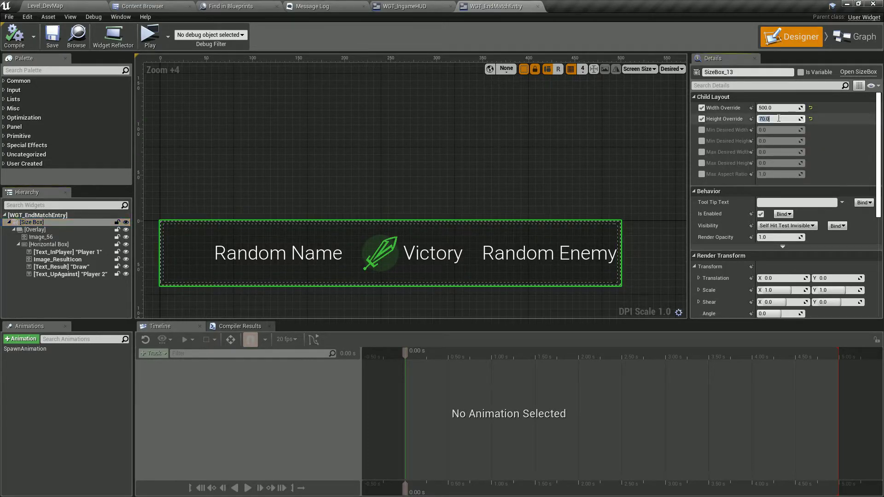
pyautogui.write('50')
pyautogui.press('Return')
pyautogui.click(296, 171)
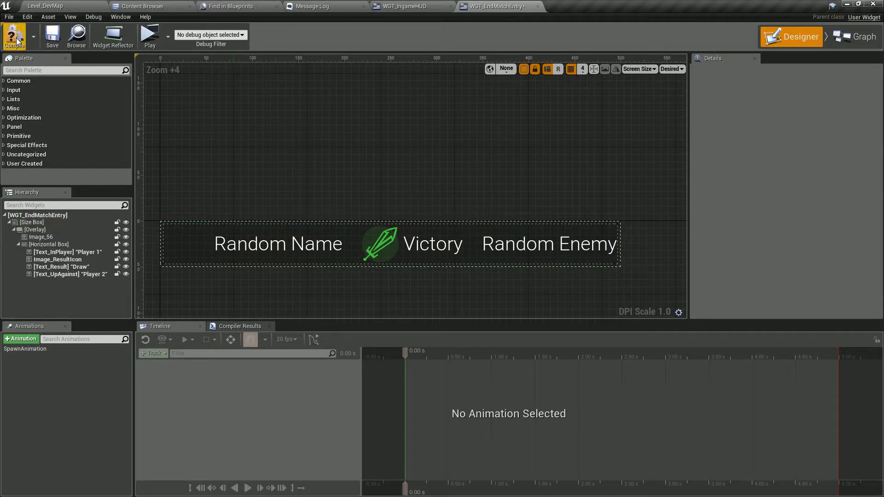
pyautogui.click(50, 39)
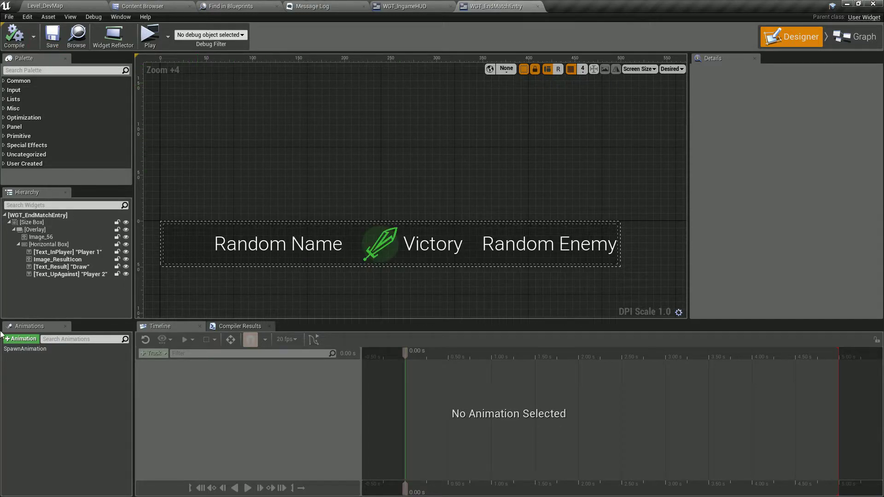
# Step: Open SpawnAnimation and add a Transform track for the WGT_EndMatchEntry widget at 0.00 s
pyautogui.click(32, 350)
pyautogui.click(250, 491)
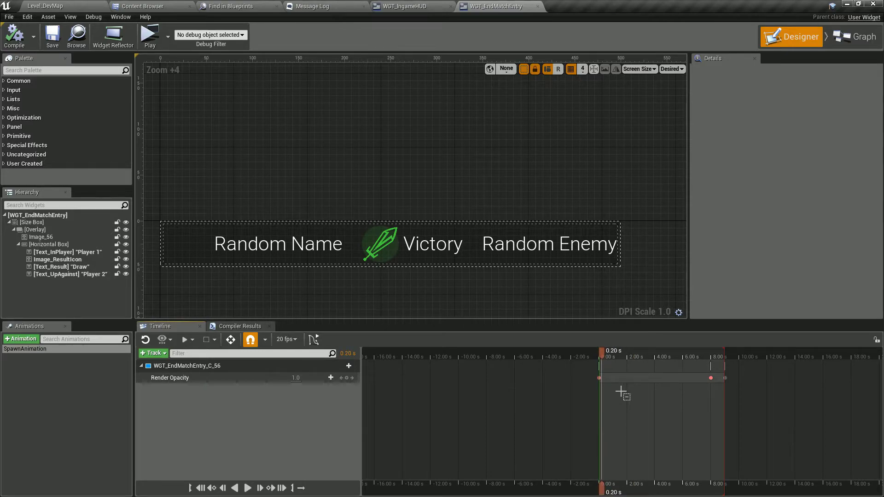
pyautogui.scroll(10, 603, 357)
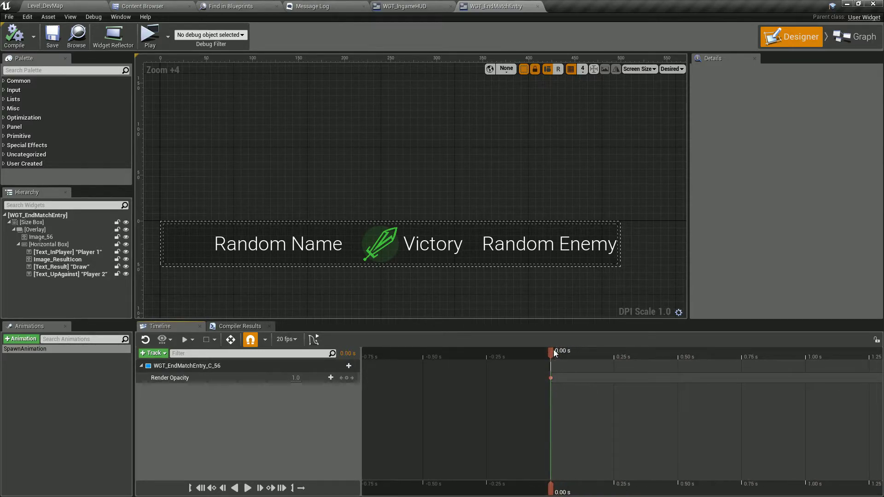
pyautogui.click(342, 366)
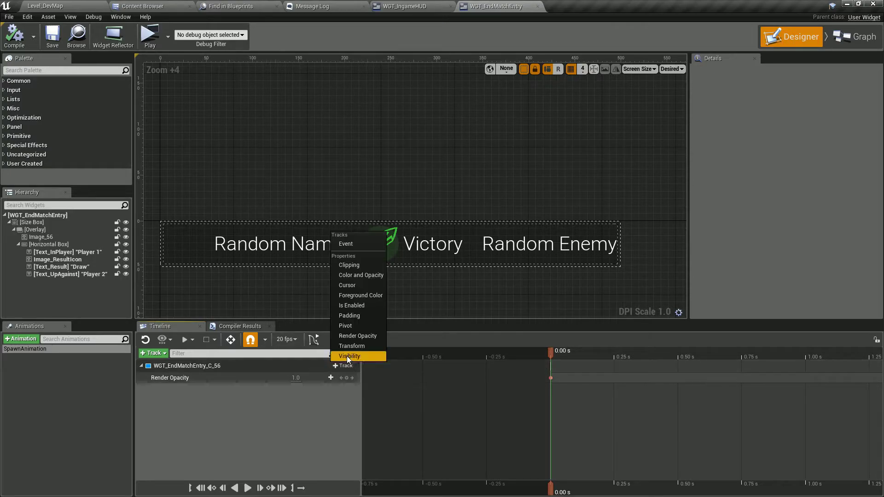
pyautogui.click(355, 345)
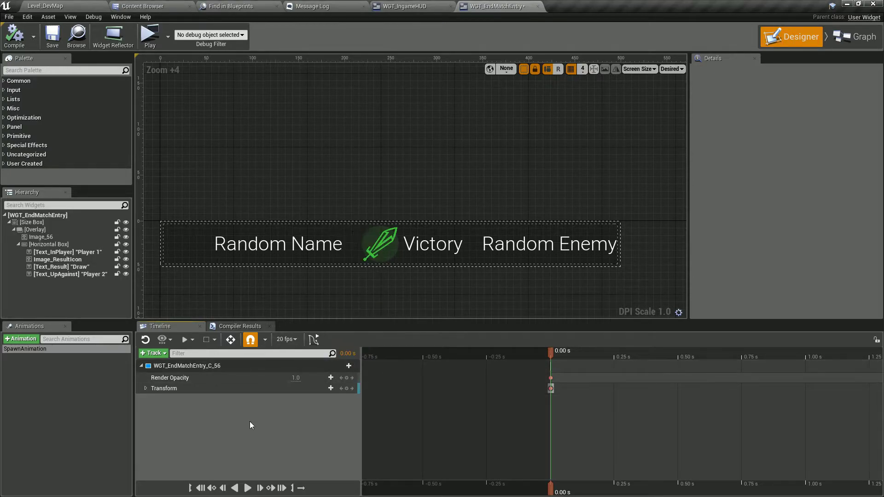
# Step: Extend the Transform section to 1.00 s and keep only a Translation X key at 0.00 s
pyautogui.click(146, 388)
pyautogui.click(151, 398)
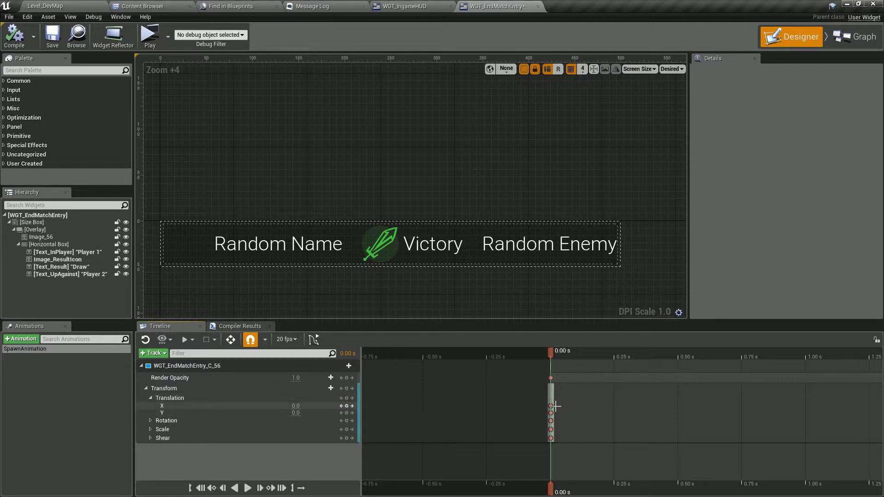
pyautogui.moveTo(551, 398); pyautogui.dragTo(805, 397)
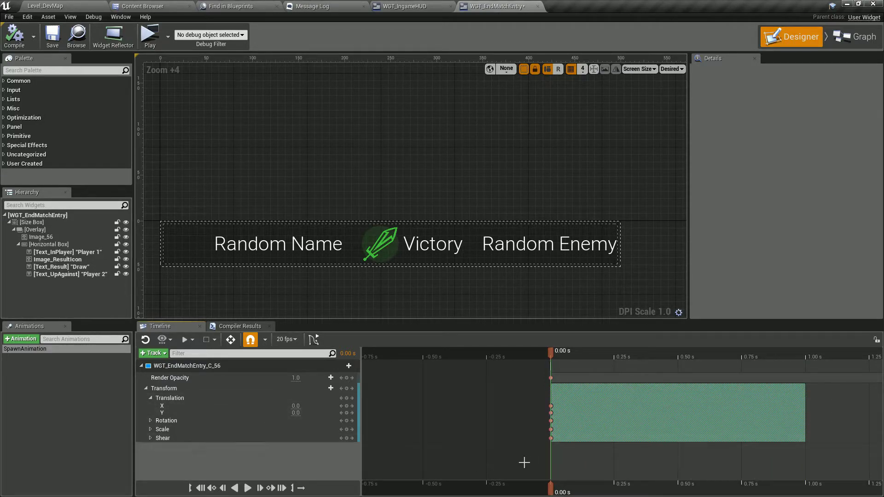
pyautogui.click(558, 410)
pyautogui.click(342, 405)
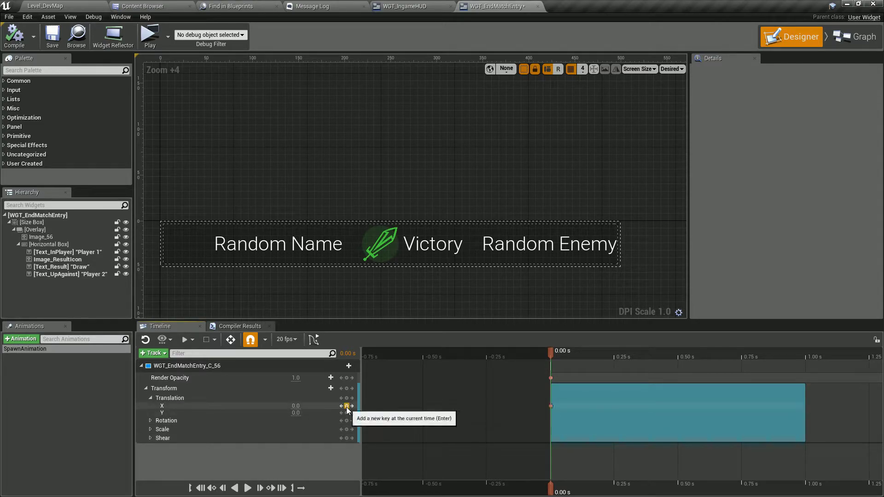
# Step: Set the Translation X key at 0.00 s to 600 so the entry starts beyond its frame's right edge
pyautogui.click(295, 406)
pyautogui.scroll(-2, 337, 291)
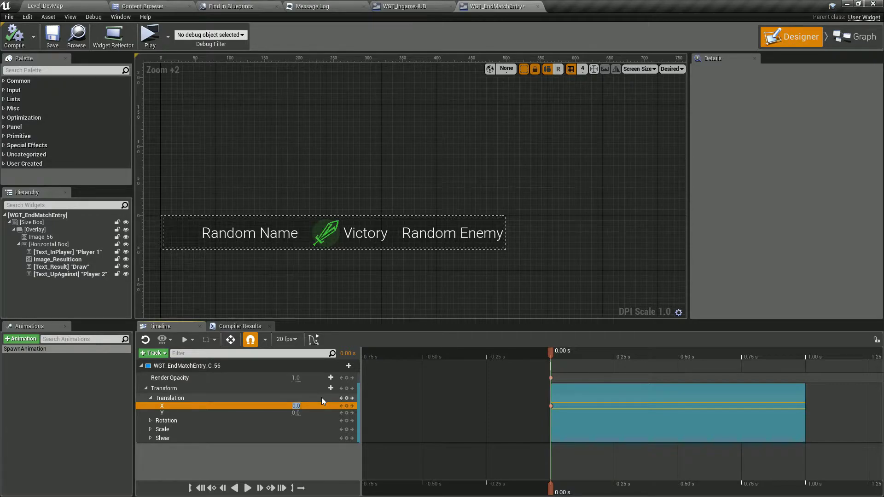
pyautogui.write('0')
pyautogui.press('Return')
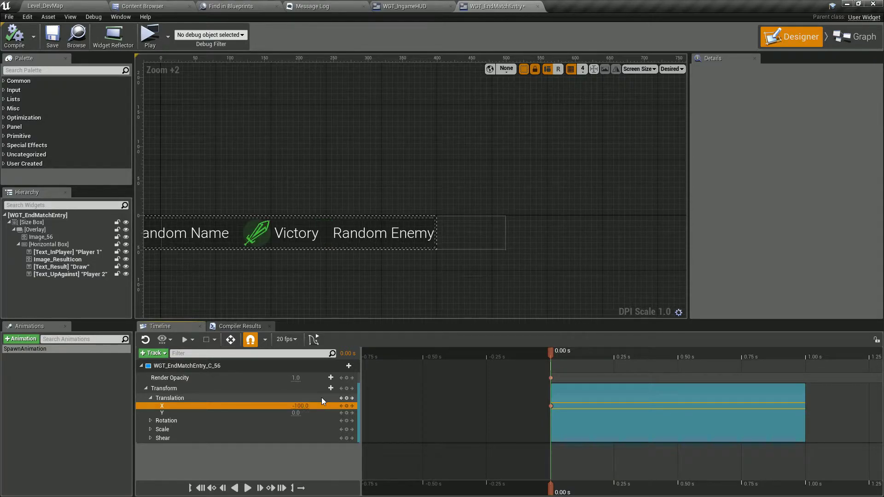
pyautogui.write('500')
pyautogui.press('Return')
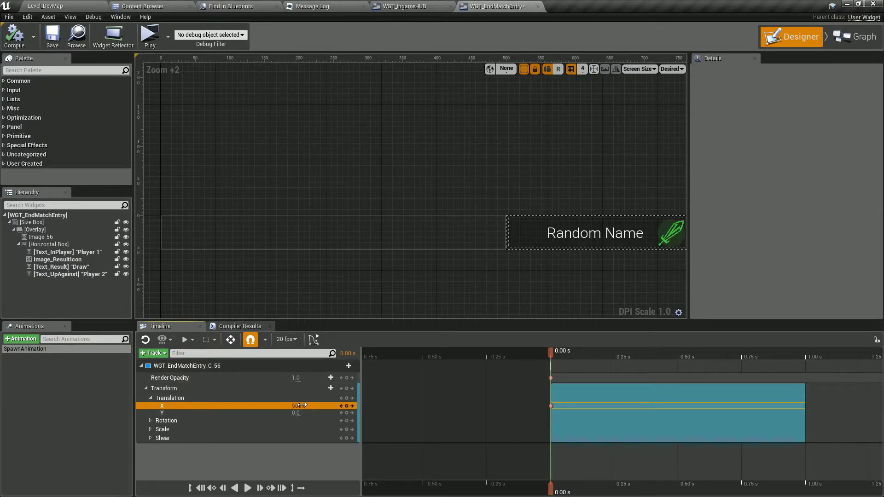
pyautogui.press('Return')
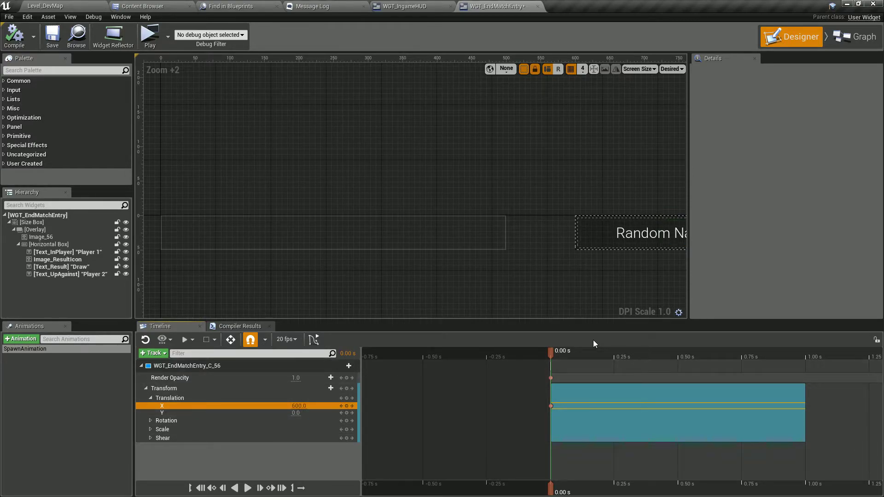
# Step: Add a Translation X key with value 0 at 0.25 s
pyautogui.moveTo(601, 493); pyautogui.dragTo(614, 491)
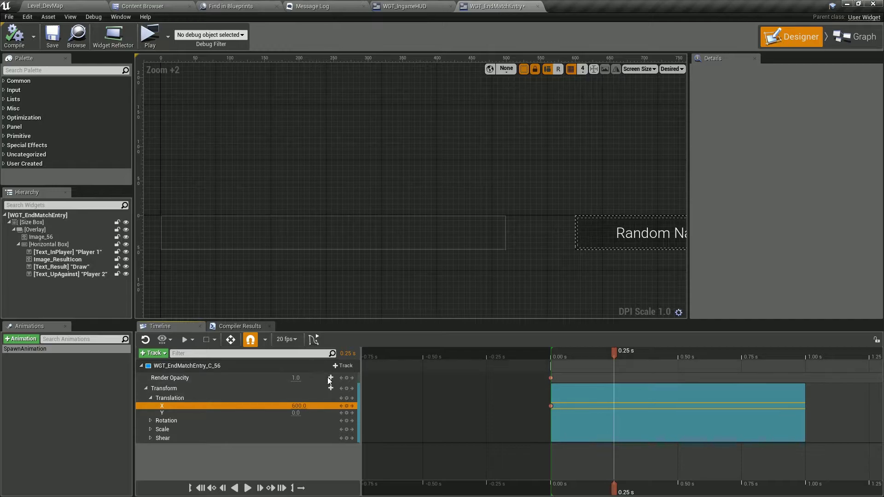
pyautogui.click(347, 406)
pyautogui.click(300, 407)
pyautogui.write('0')
pyautogui.press('Return')
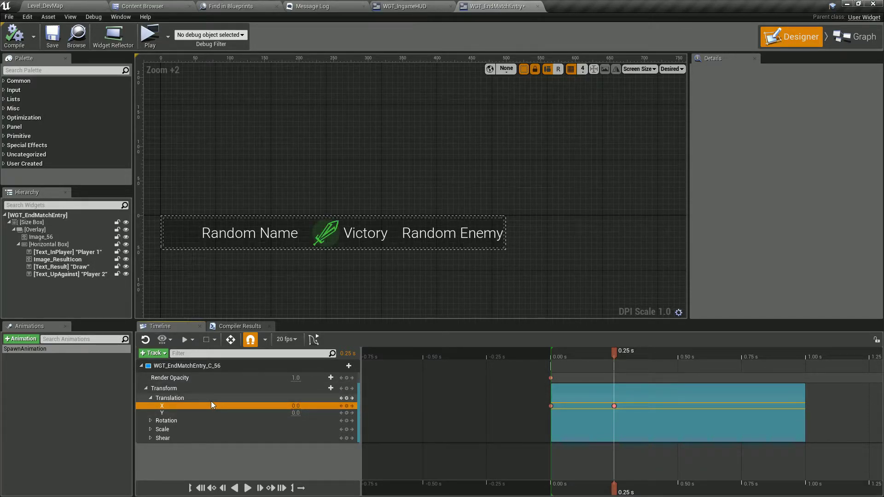
# Step: Add Scale keys for X and Y at 0.00 s and 0.25 s, keeping both values at 1.0
pyautogui.click(150, 429)
pyautogui.moveTo(614, 488); pyautogui.dragTo(551, 488)
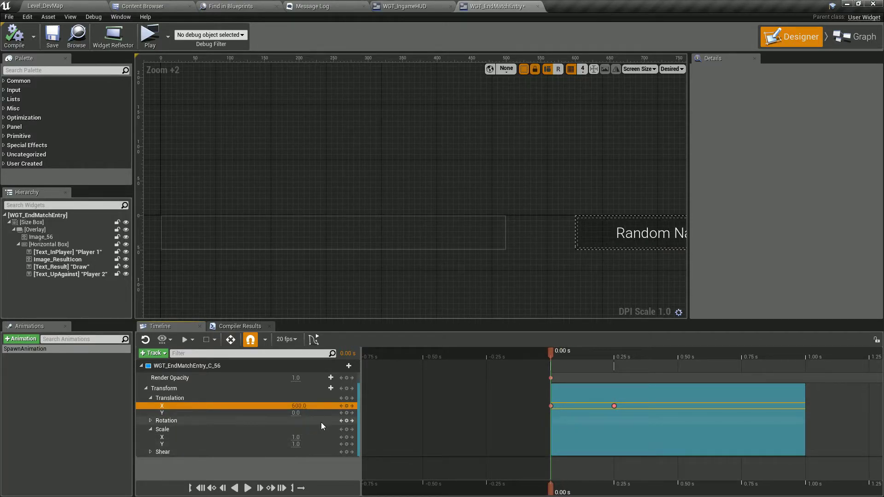
pyautogui.click(346, 430)
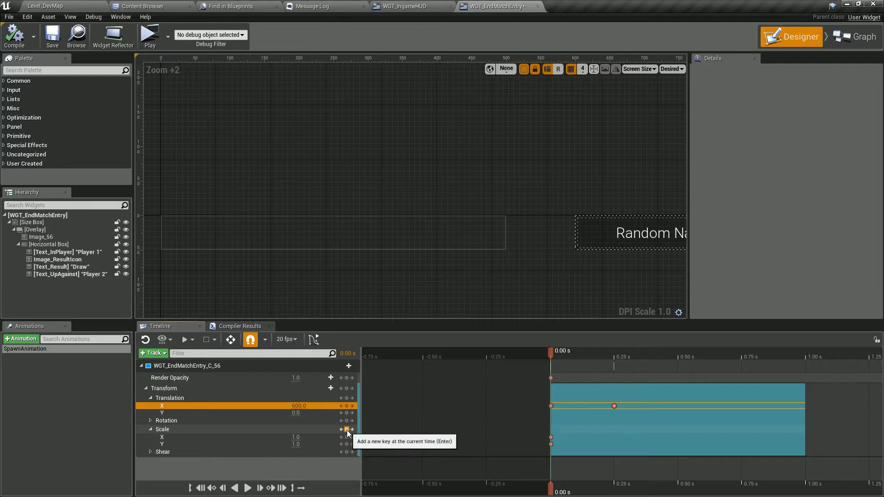
pyautogui.click(614, 491)
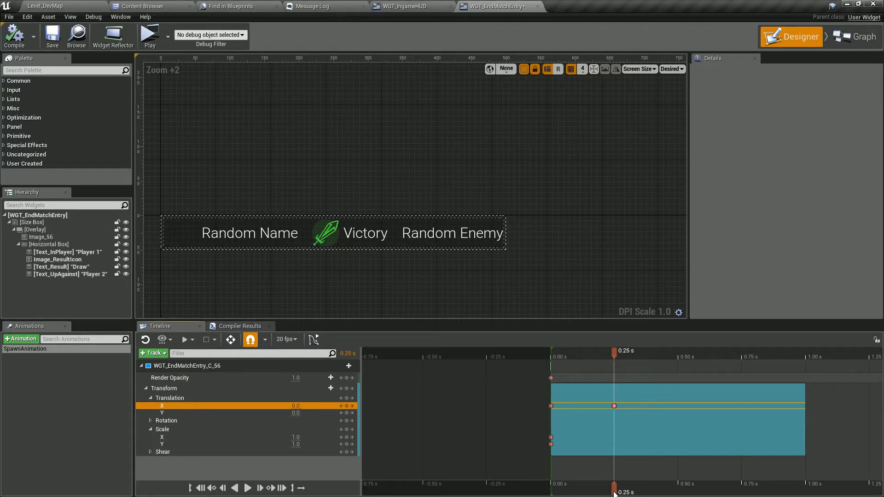
pyautogui.click(347, 430)
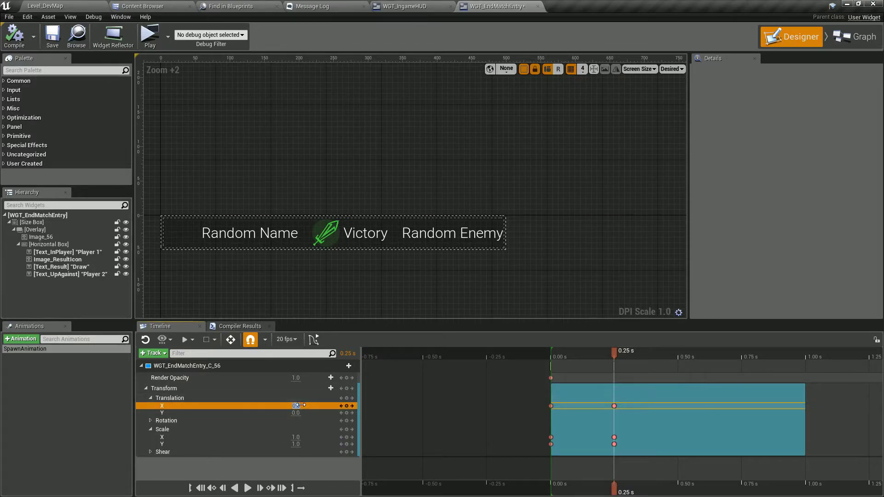
# Step: Try Translation X values of 200 and -100 at 0.25 s, then restore it to 0
pyautogui.write('0')
pyautogui.press('Return')
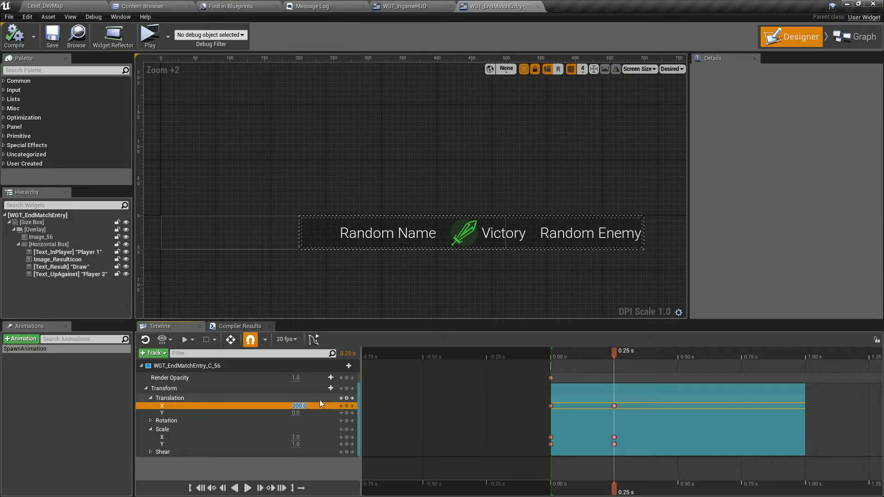
pyautogui.write('-100')
pyautogui.press('Return')
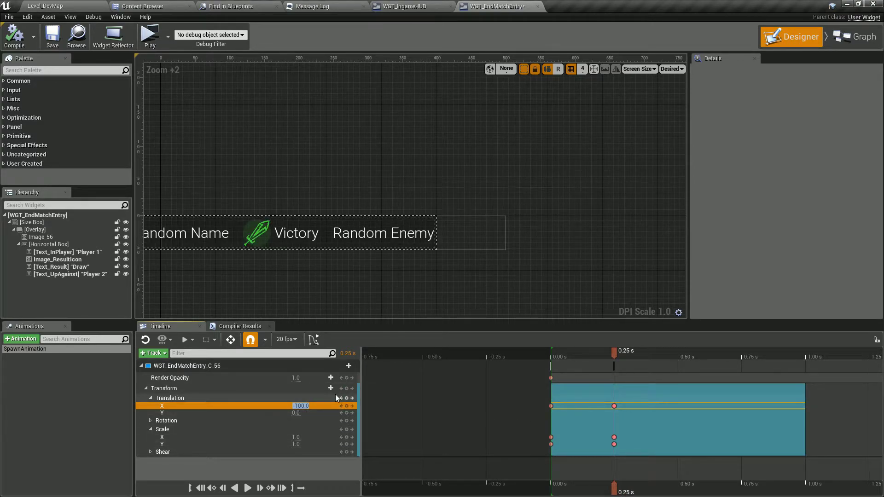
pyautogui.write('0')
pyautogui.press('Return')
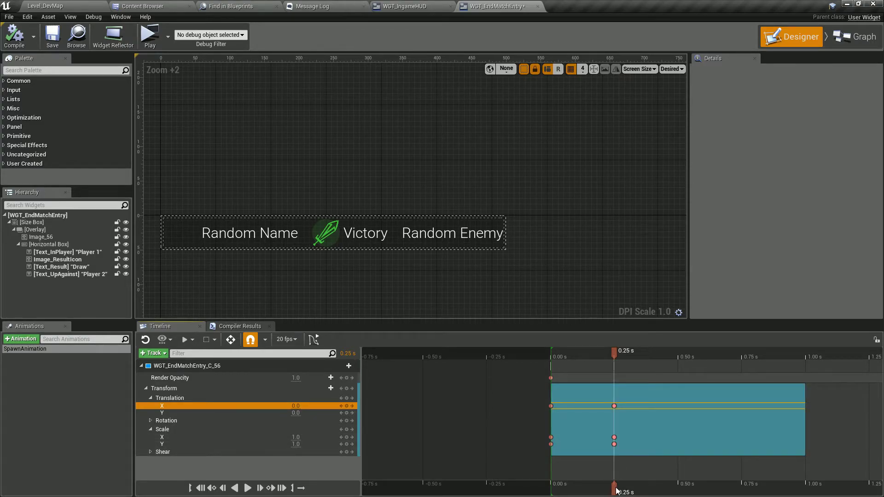
# Step: Add Scale keys at 0.20 s with X and Y set to 1.2, and return the playhead to 0.00 s
pyautogui.moveTo(616, 491)
pyautogui.mouseDown()
pyautogui.moveTo(561, 489)
pyautogui.moveTo(601, 487)
pyautogui.mouseUp()
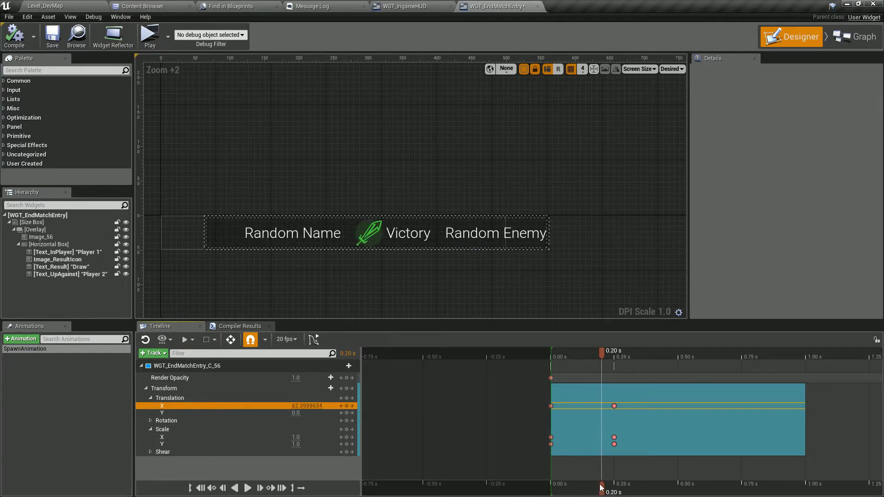
pyautogui.click(347, 429)
pyautogui.write('1')
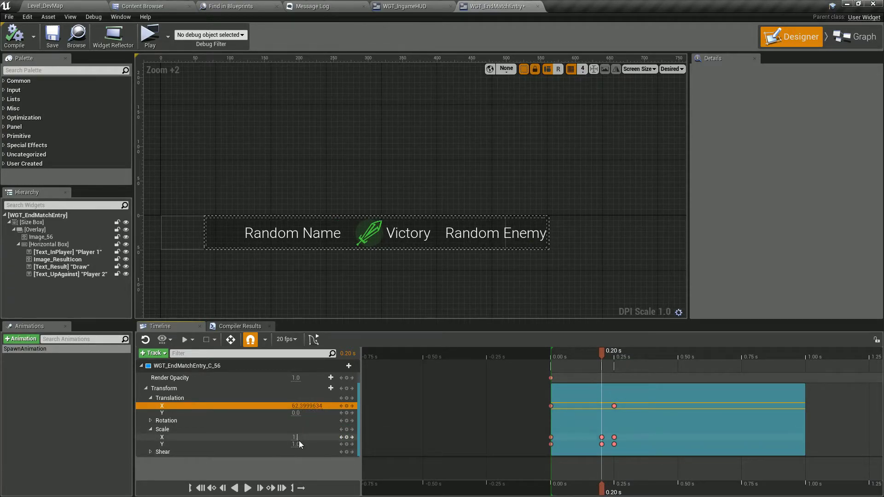
pyautogui.write('.2')
pyautogui.press('Tab')
pyautogui.write('1.2')
pyautogui.press('Return')
pyautogui.click(211, 488)
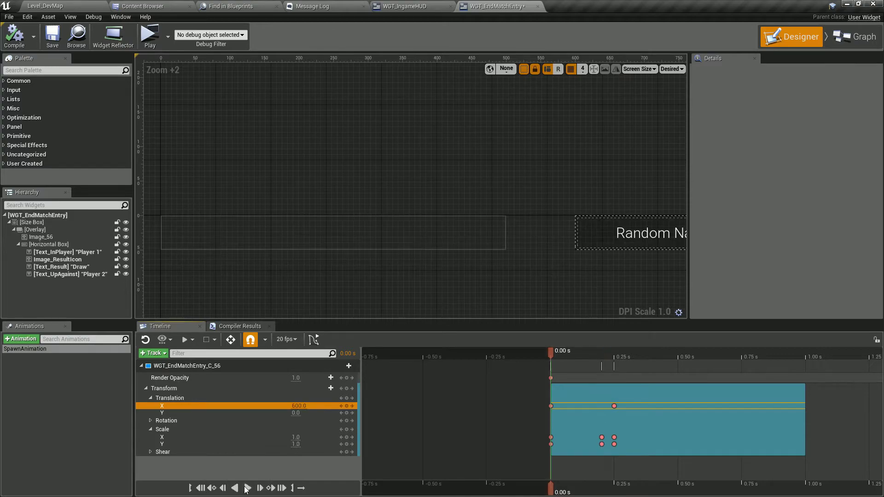
# Step: Preview the animation, bend the Translation X curve to overshoot just before the 0.25 s key in the curve editor, and play it again
pyautogui.click(247, 488)
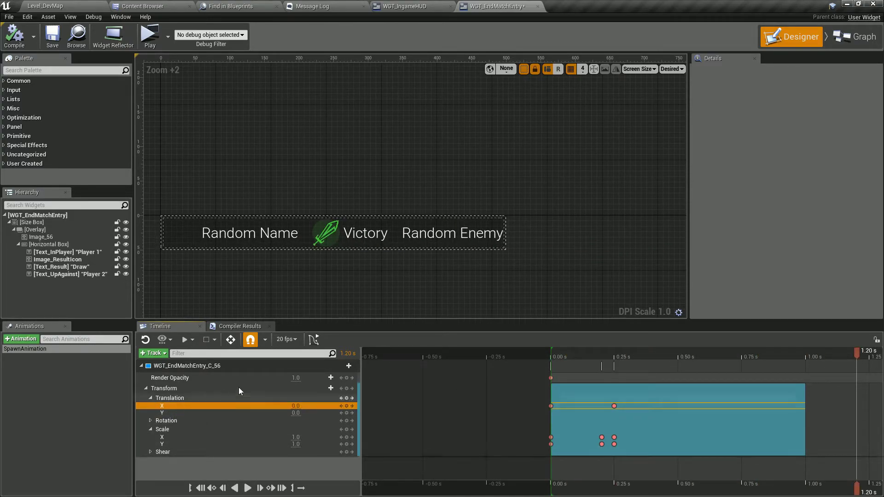
pyautogui.click(313, 339)
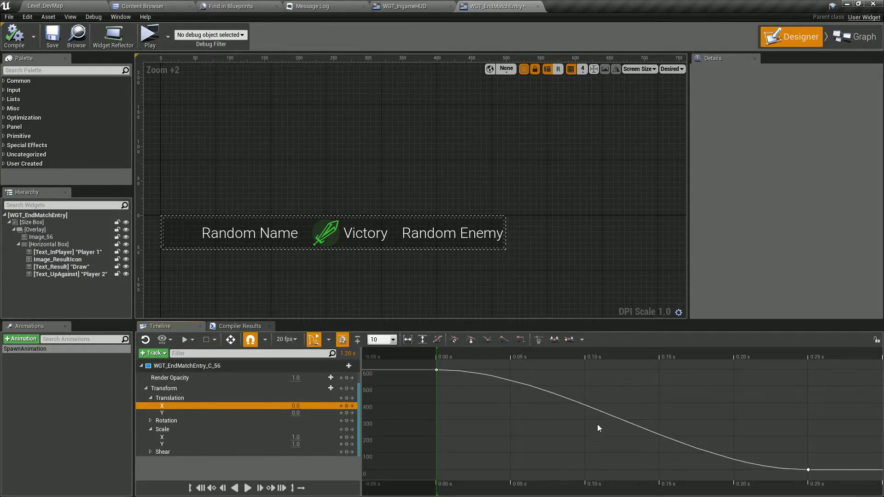
pyautogui.scroll(-2, 754, 408)
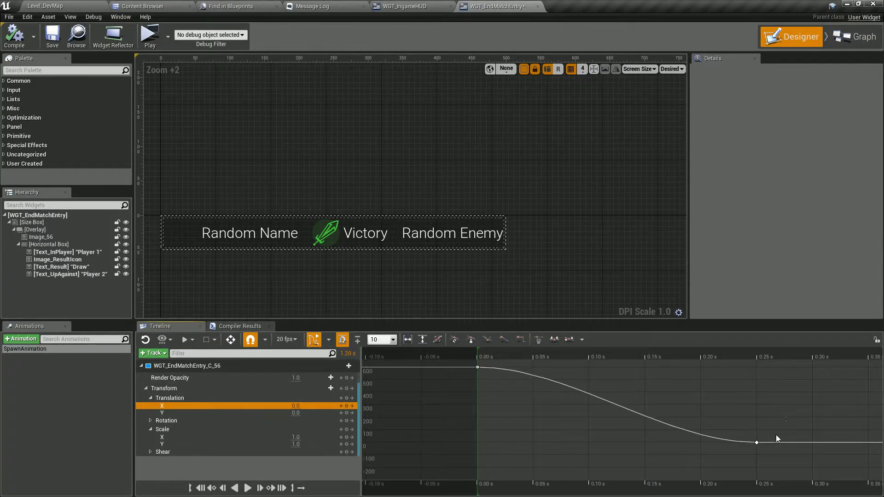
pyautogui.click(756, 438)
pyautogui.moveTo(718, 457); pyautogui.dragTo(722, 467)
pyautogui.click(528, 408)
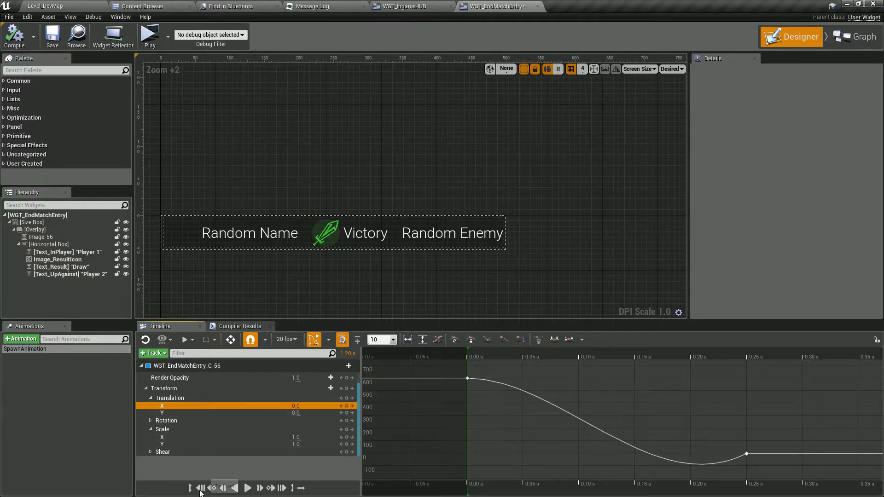
pyautogui.click(248, 488)
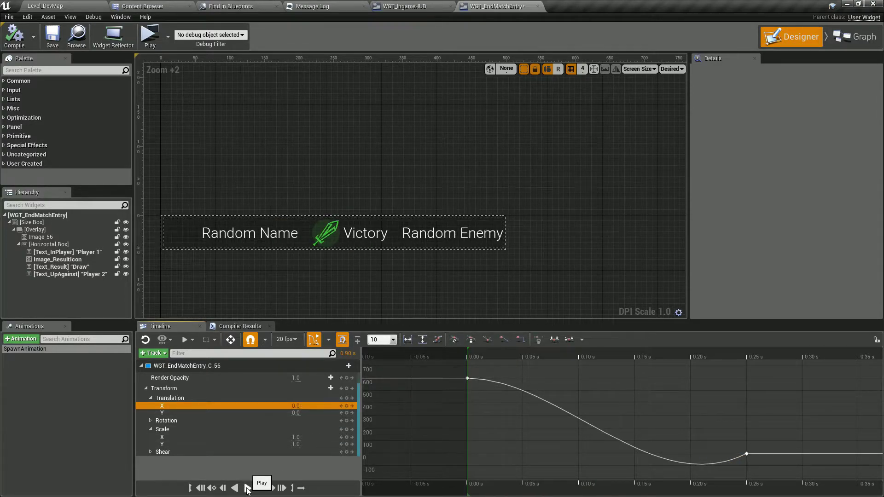
# Step: Move the Translation X end key to 0.40 s and flatten its incoming tangent for a gentler overshoot
pyautogui.click(746, 453)
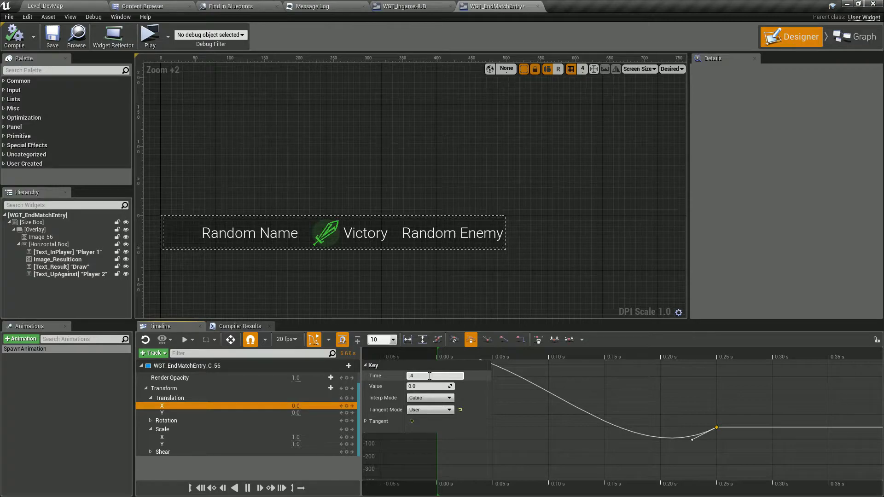
pyautogui.click(429, 376)
pyautogui.write('.4')
pyautogui.press('Return')
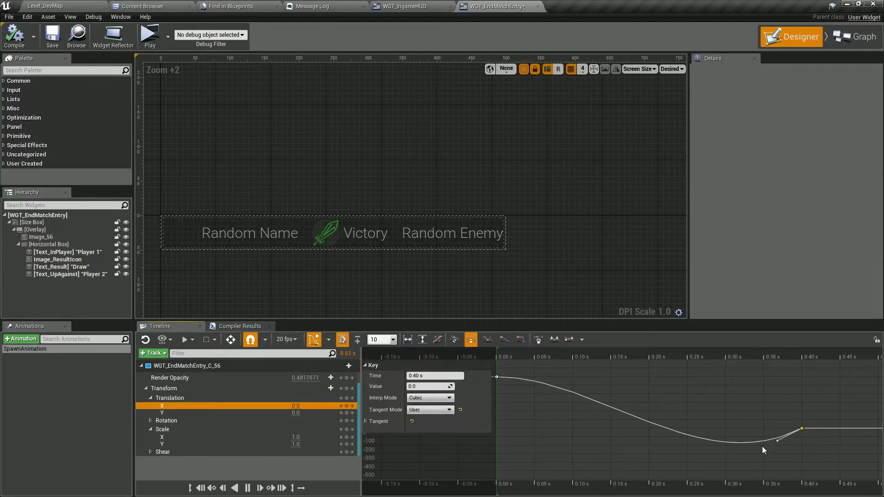
pyautogui.moveTo(777, 441); pyautogui.dragTo(767, 436)
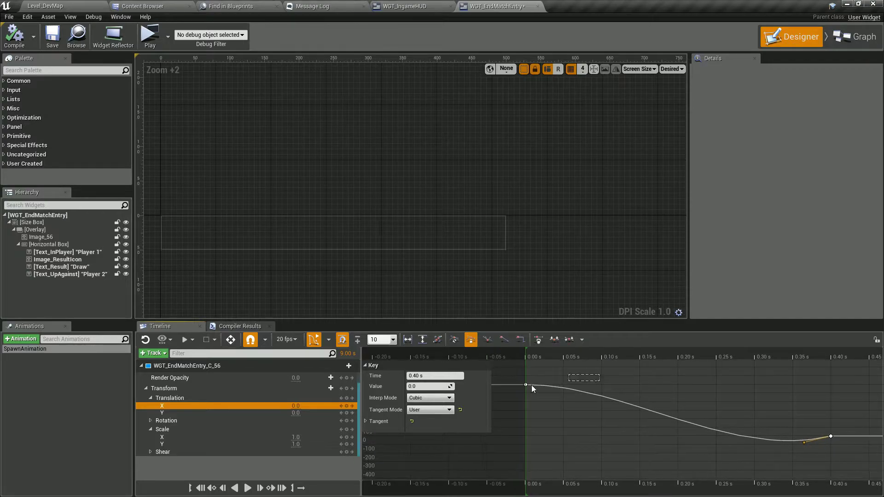
# Step: Steepen the outgoing tangent of the Translation X start key downward and play the animation from the start
pyautogui.click(526, 385)
pyautogui.moveTo(554, 386); pyautogui.dragTo(548, 399)
pyautogui.click(548, 398)
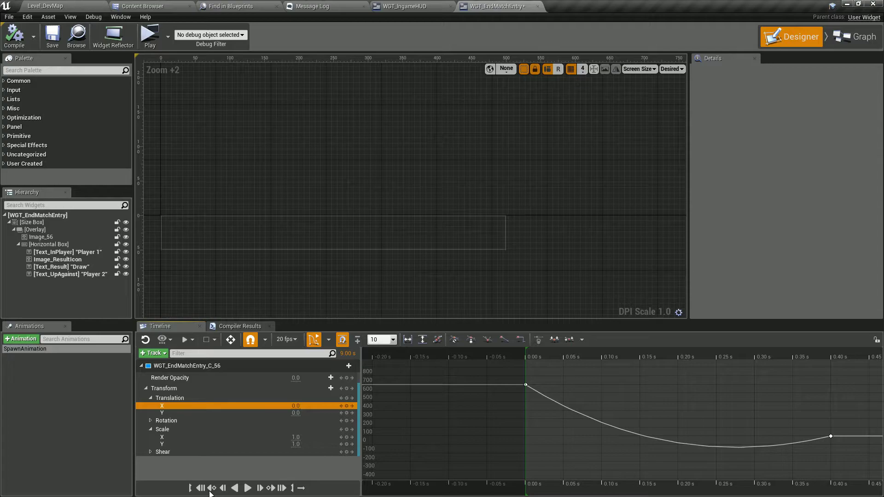
pyautogui.click(201, 489)
pyautogui.click(248, 489)
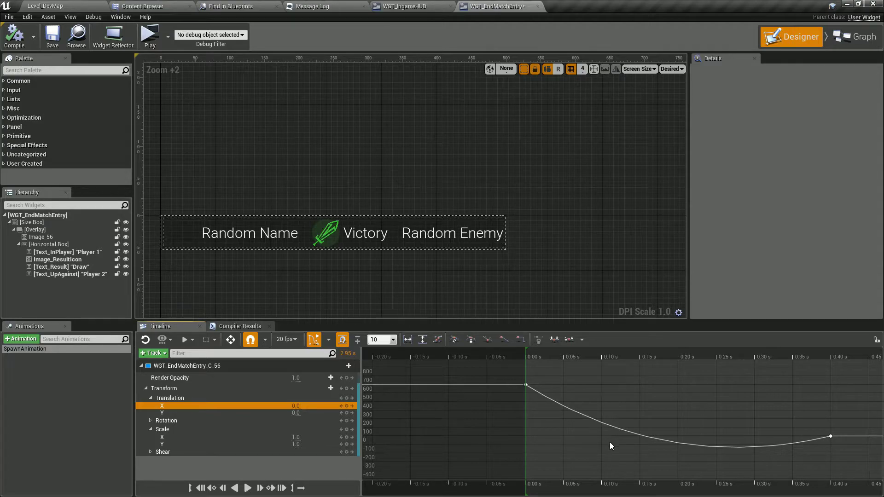
pyautogui.scroll(-10, 610, 442)
pyautogui.scroll(-8, 630, 409)
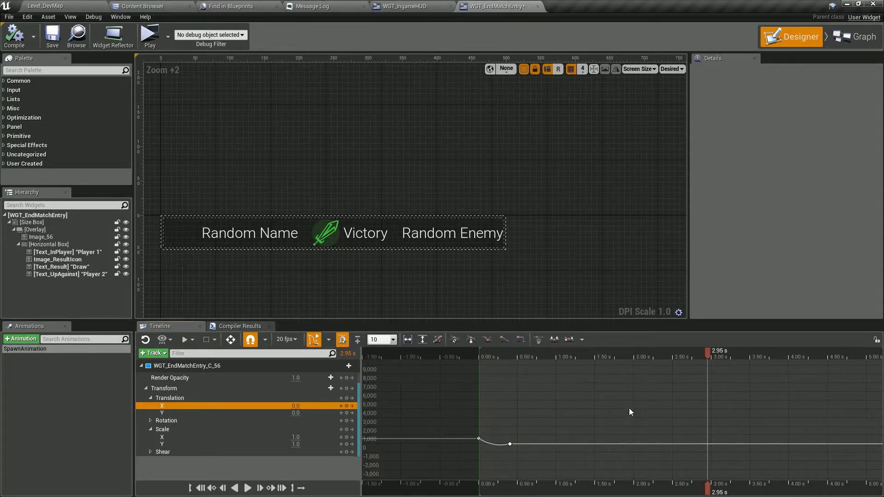
pyautogui.scroll(-10, 460, 405)
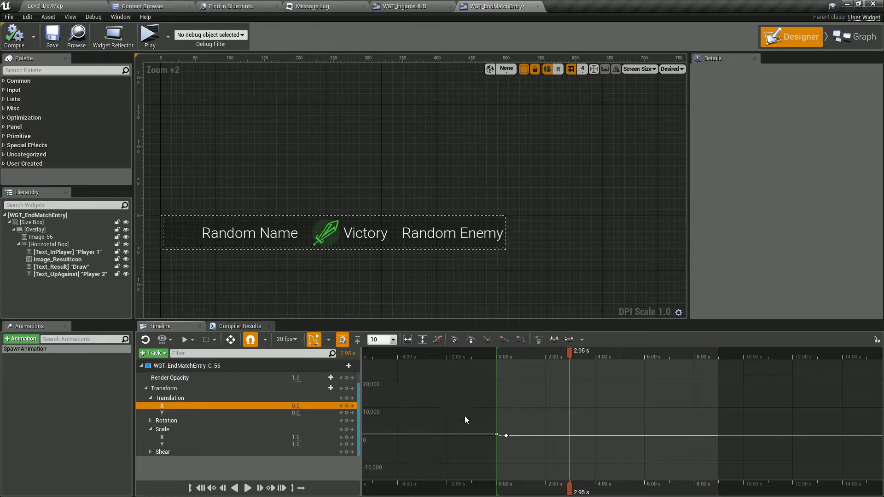
pyautogui.scroll(6, 476, 424)
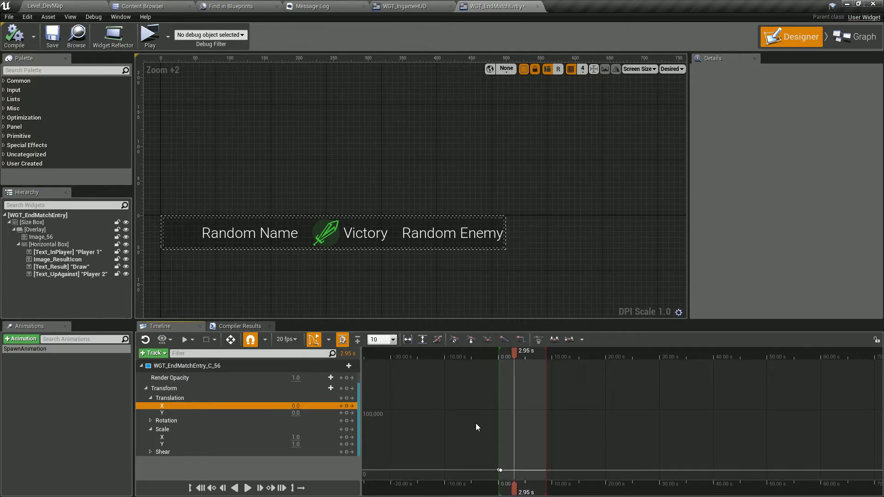
pyautogui.moveTo(695, 407); pyautogui.dragTo(702, 377, button='right')
pyautogui.scroll(-8, 704, 425)
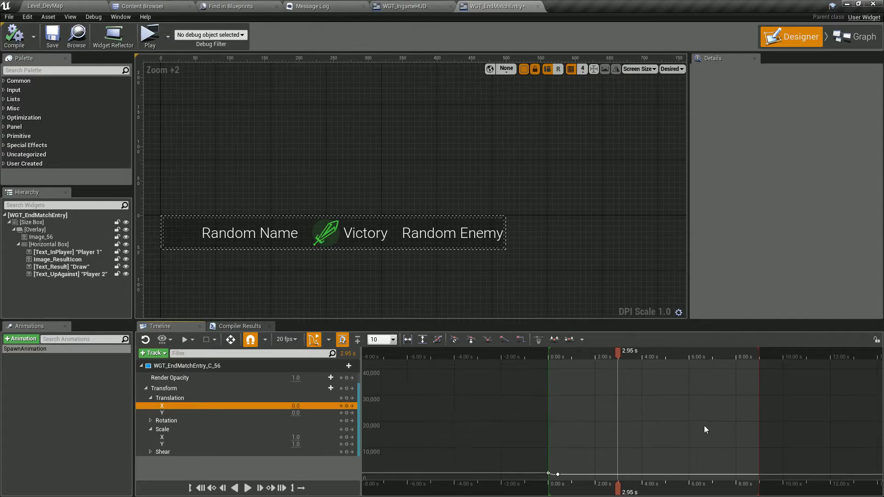
pyautogui.scroll(12, 699, 419)
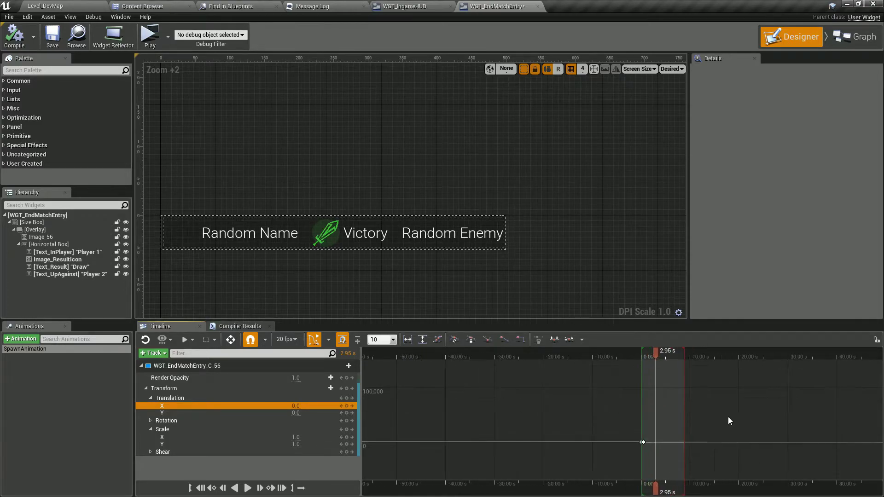
pyautogui.scroll(7, 653, 469)
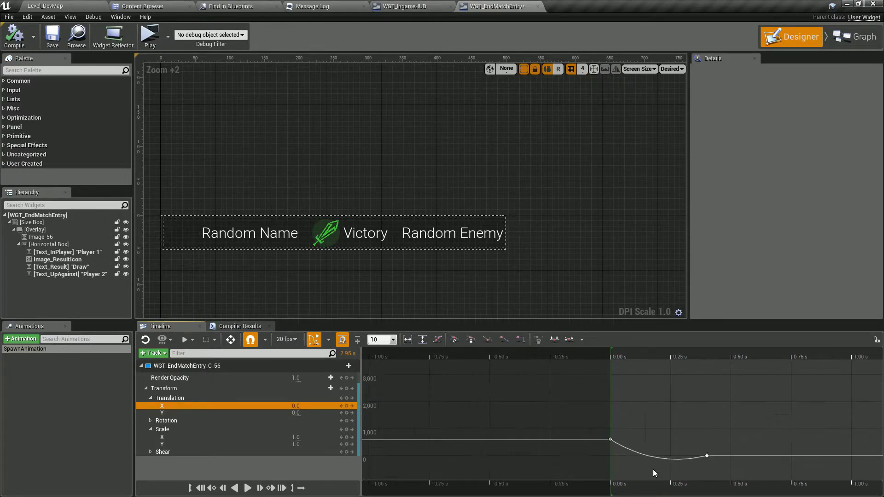
# Step: Leave the curve editor and move the two late Render Opacity keys to 1.00 s and 2.00 s, shortening the track
pyautogui.click(314, 339)
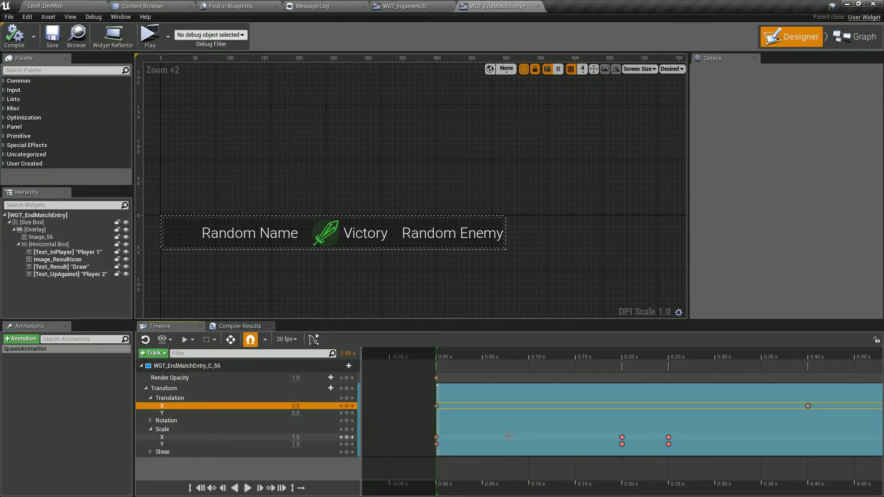
pyautogui.keyDown('ctrl'); pyautogui.scroll(-15, 528, 491); pyautogui.keyUp('ctrl')
pyautogui.moveTo(529, 488); pyautogui.dragTo(674, 478, button='right')
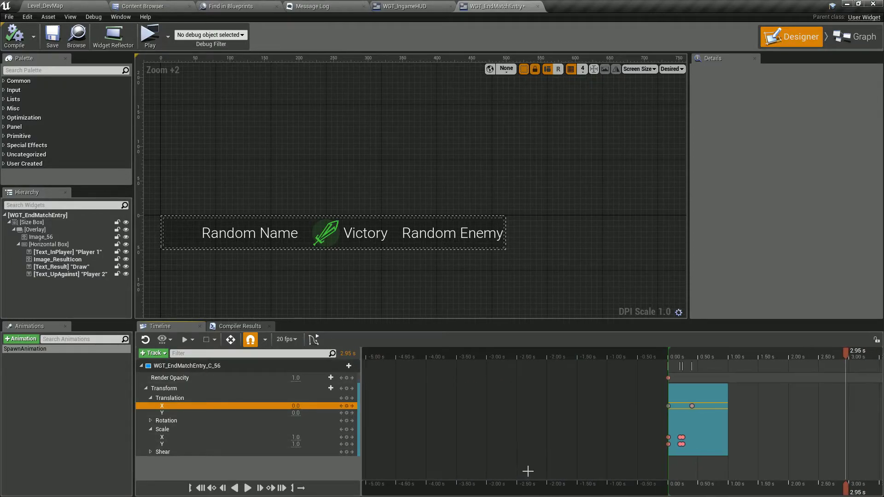
pyautogui.moveTo(539, 416); pyautogui.dragTo(404, 426, button='right')
pyautogui.keyDown('ctrl'); pyautogui.scroll(-8, 596, 496); pyautogui.keyUp('ctrl')
pyautogui.moveTo(600, 431); pyautogui.dragTo(503, 420, button='right')
pyautogui.moveTo(664, 402); pyautogui.dragTo(607, 377)
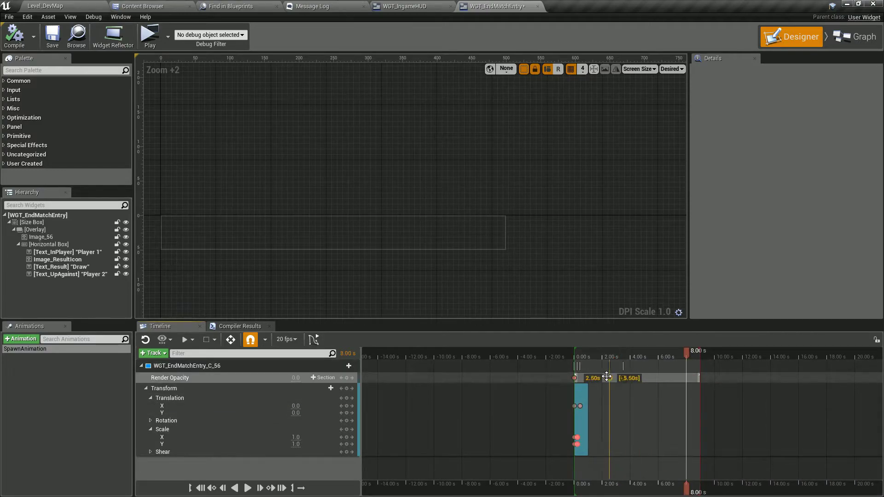
pyautogui.moveTo(700, 378); pyautogui.dragTo(603, 385)
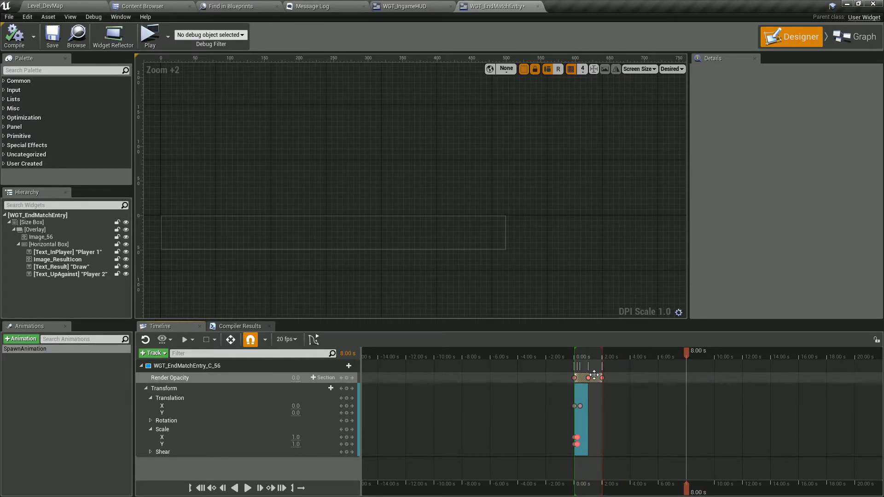
# Step: Trim the end of the Render Opacity section to exactly 2.00 s
pyautogui.keyDown('ctrl'); pyautogui.scroll(8, 602, 357); pyautogui.keyUp('ctrl')
pyautogui.keyDown('ctrl'); pyautogui.scroll(-3, 368, 437); pyautogui.keyUp('ctrl')
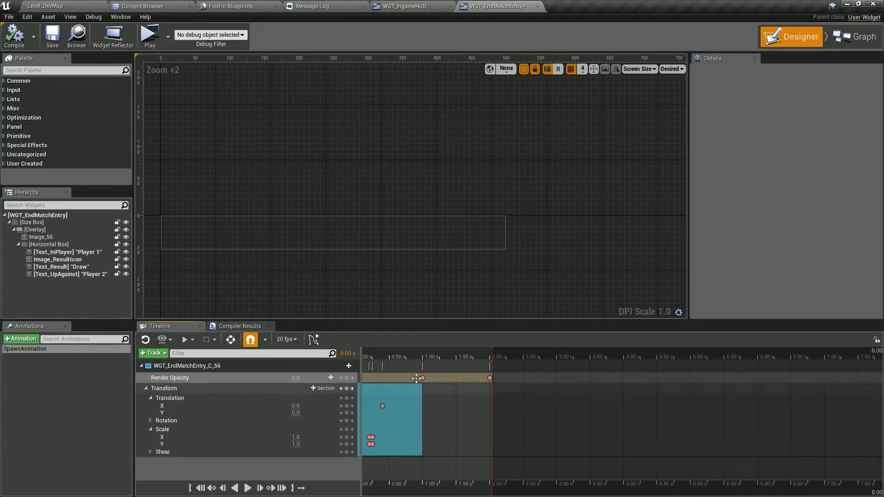
pyautogui.keyDown('ctrl'); pyautogui.scroll(10, 497, 371); pyautogui.keyUp('ctrl')
pyautogui.hscroll(2, 807, 402)
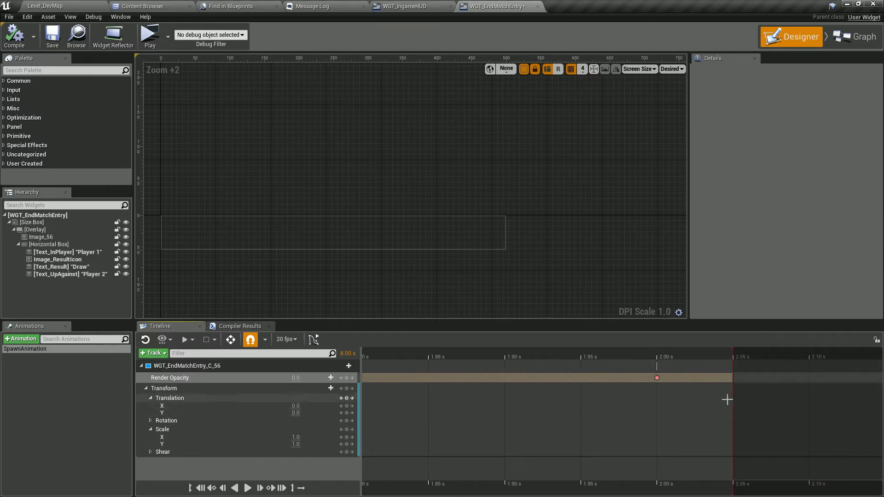
pyautogui.moveTo(732, 381); pyautogui.dragTo(656, 381)
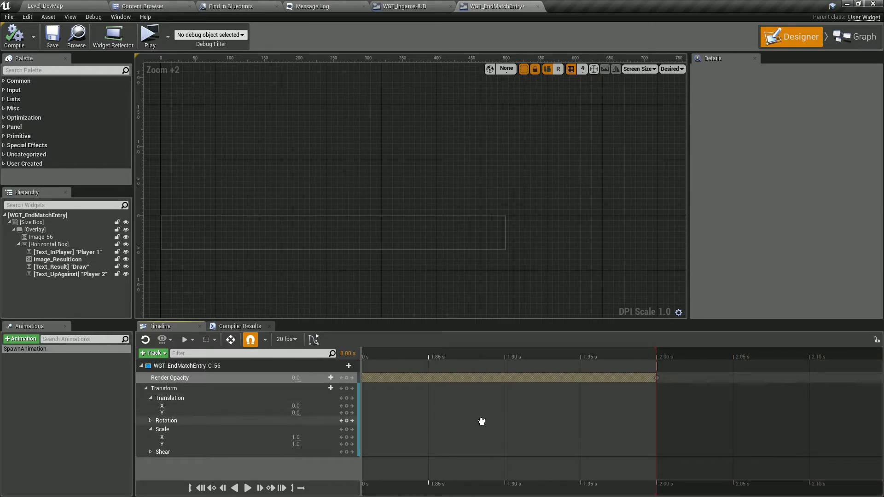
# Step: Play back the shortened spawn animation and save the widget
pyautogui.keyDown('ctrl'); pyautogui.scroll(-3, 523, 428); pyautogui.keyUp('ctrl')
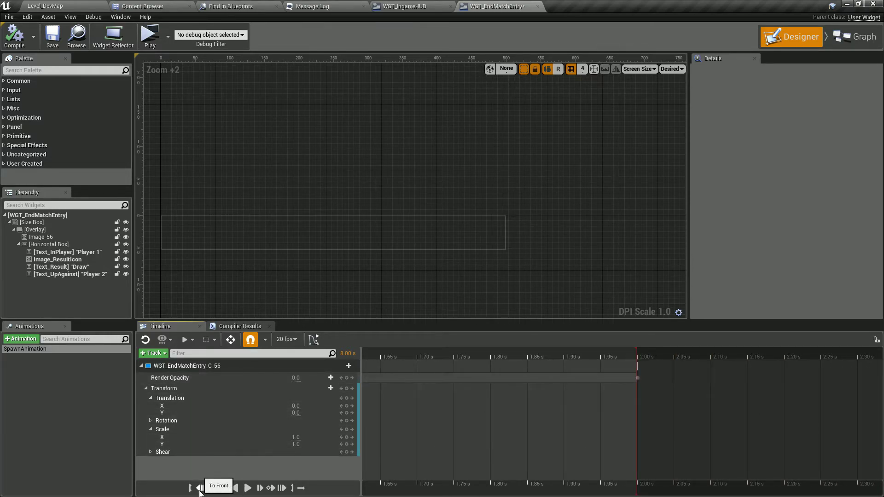
pyautogui.click(247, 488)
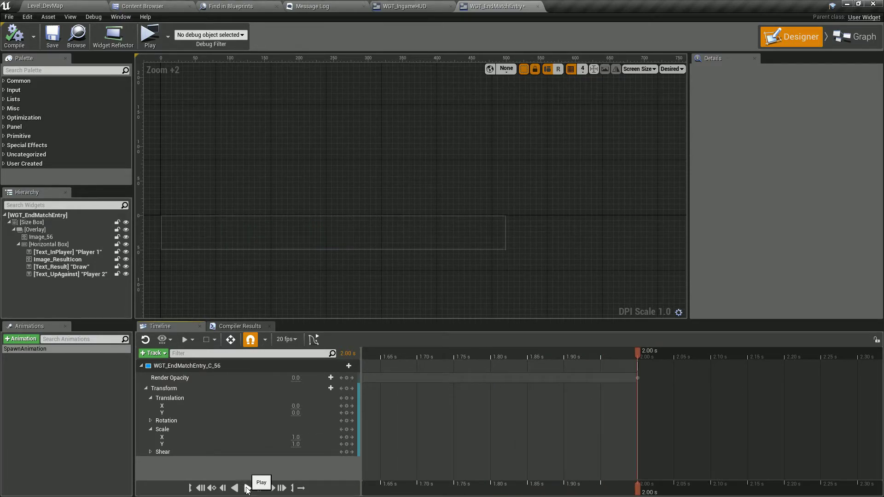
pyautogui.scroll(-6, 366, 278)
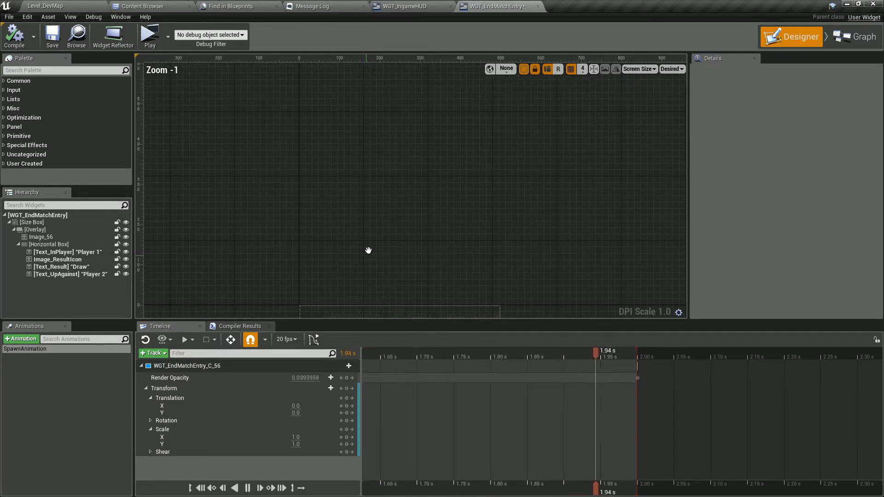
pyautogui.hotkey('ctrl', 's')
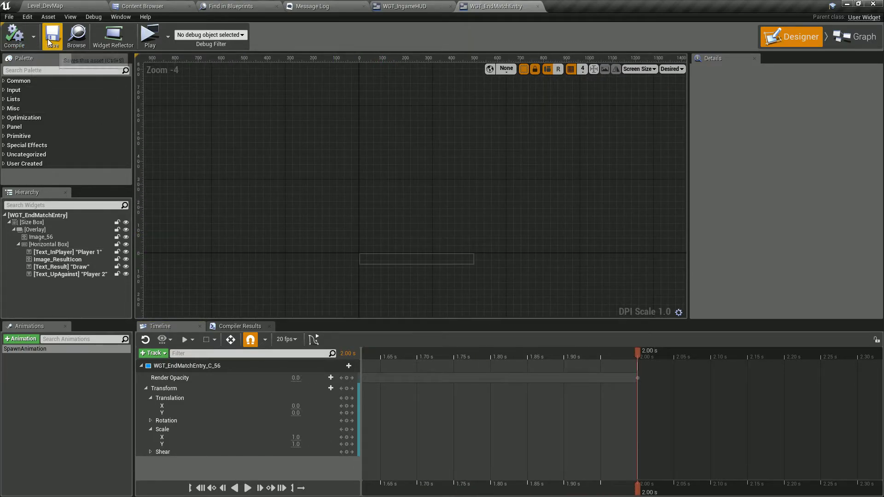
# Step: Duplicate SpawnAnimation and name the copy FadeAnimation
pyautogui.moveTo(446, 402); pyautogui.dragTo(535, 421, button='right')
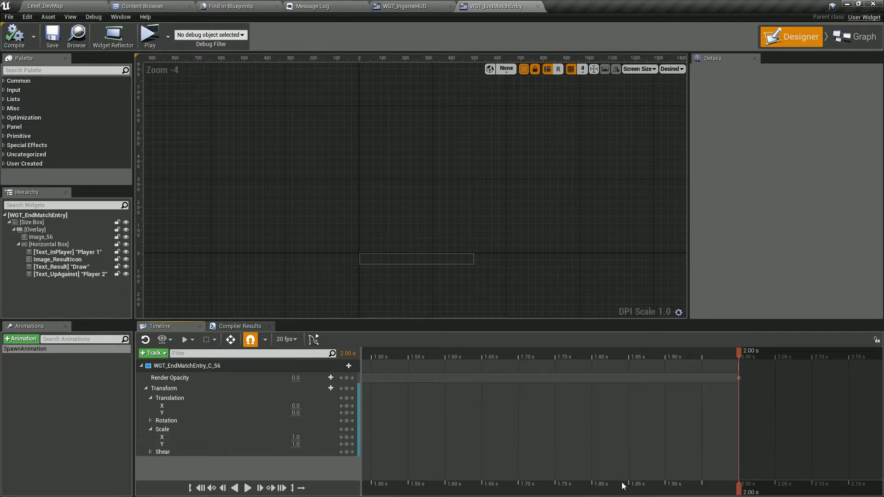
pyautogui.scroll(-10, 500, 487)
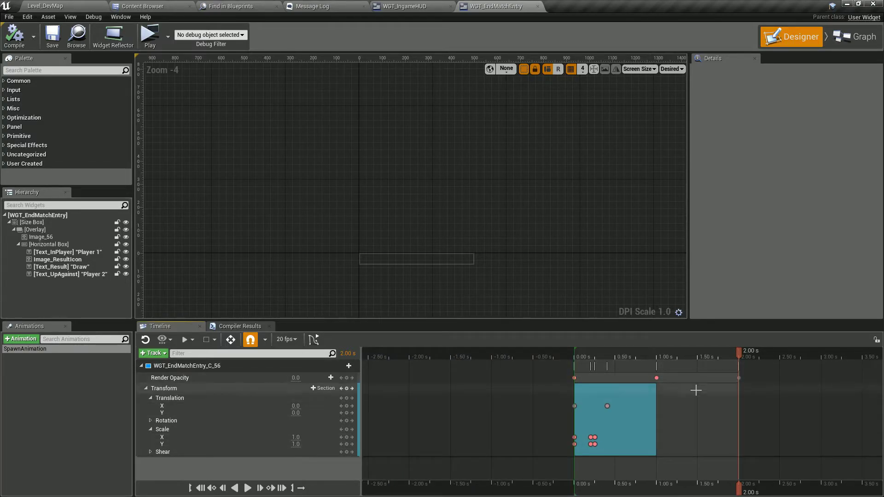
pyautogui.click(28, 348)
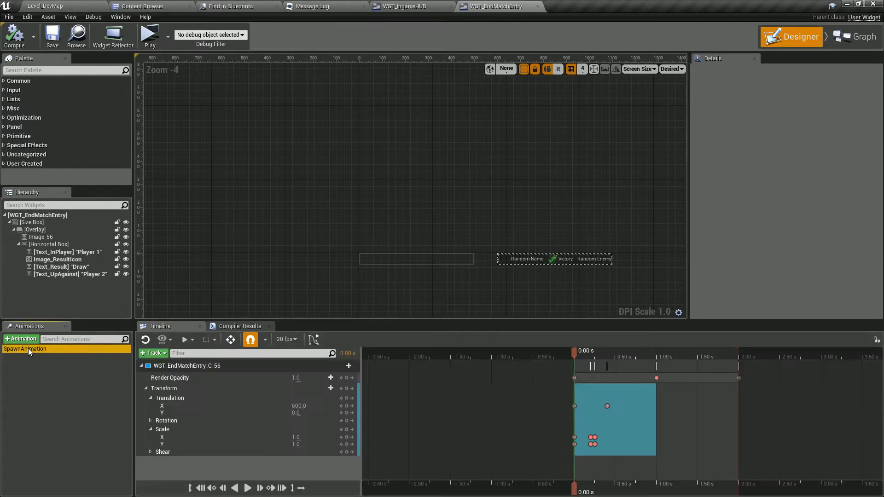
pyautogui.rightClick(29, 348)
pyautogui.click(40, 366)
pyautogui.write('Fad')
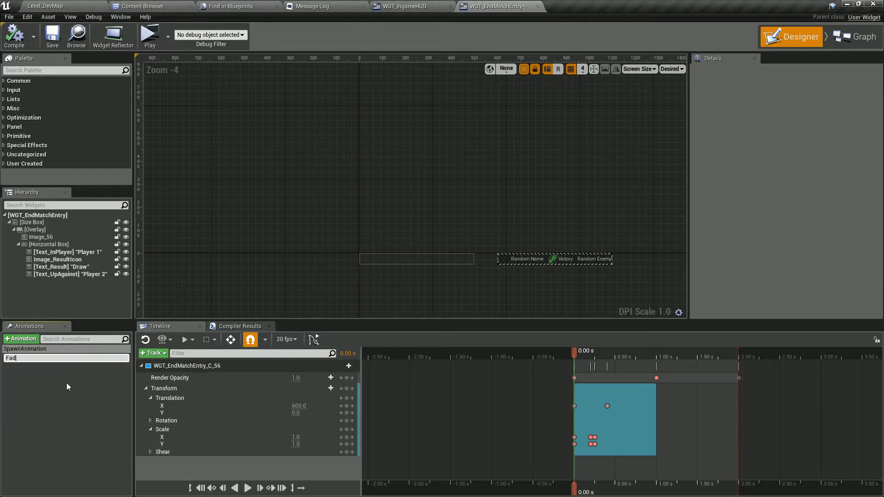
pyautogui.write('eAnimation')
pyautogui.press('Return')
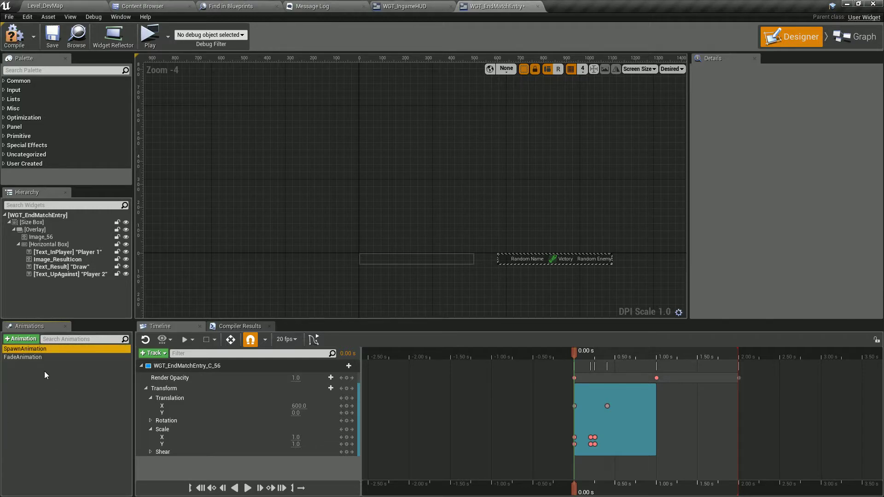
# Step: Select FadeAnimation and delete its Transform track, keeping only Render Opacity
pyautogui.click(34, 358)
pyautogui.click(187, 388)
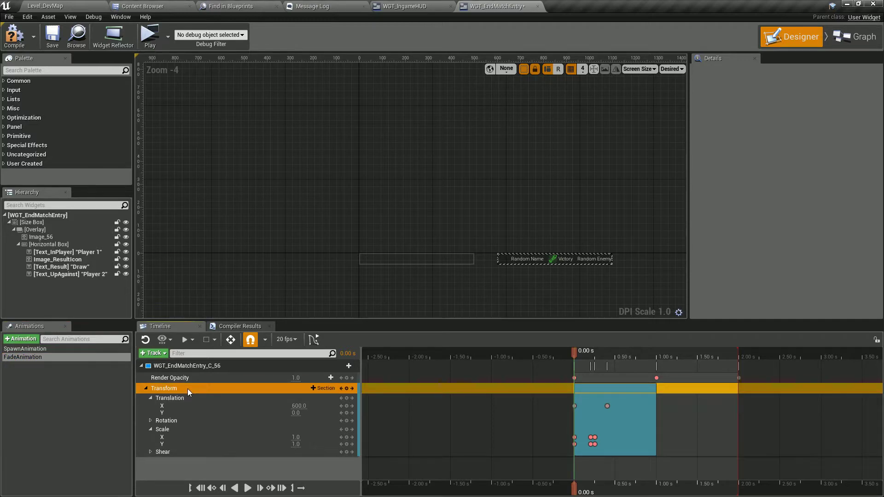
pyautogui.click(67, 395)
pyautogui.click(32, 359)
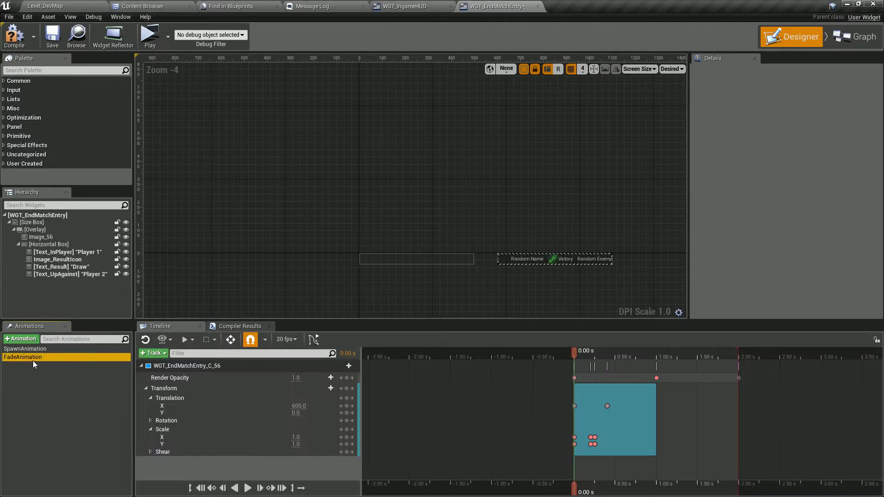
pyautogui.click(170, 393)
pyautogui.press('Delete')
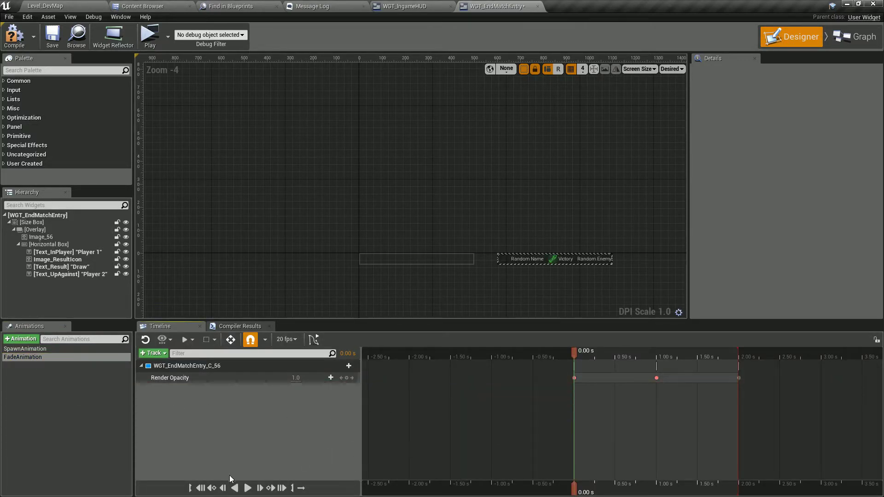
# Step: Reselect FadeAnimation and play it back to check the fade
pyautogui.click(119, 402)
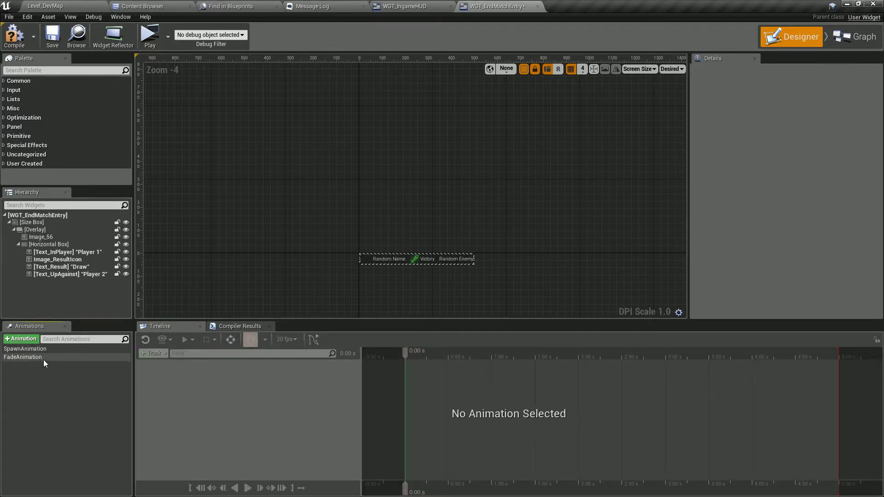
pyautogui.click(43, 358)
pyautogui.click(247, 488)
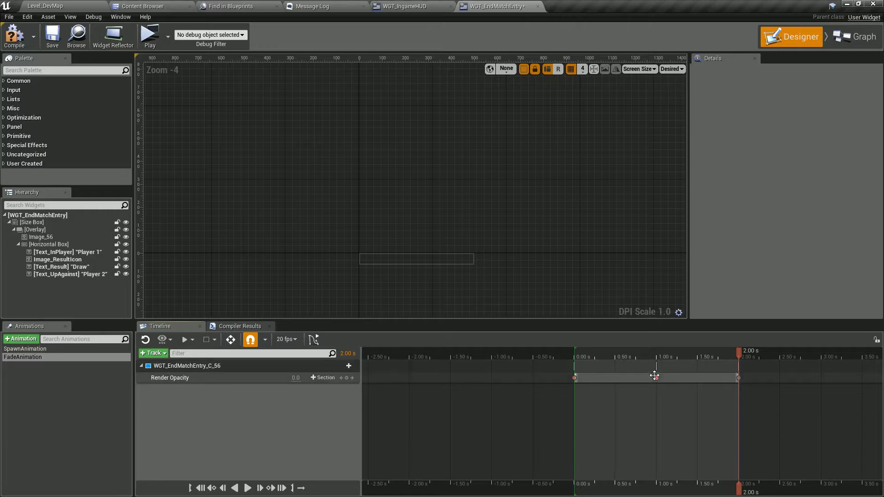
# Step: Move FadeAnimation's middle opacity key to 0.00 s and its end key to 1.00 s, trimming the section to 1.00 s
pyautogui.moveTo(656, 378); pyautogui.dragTo(574, 379)
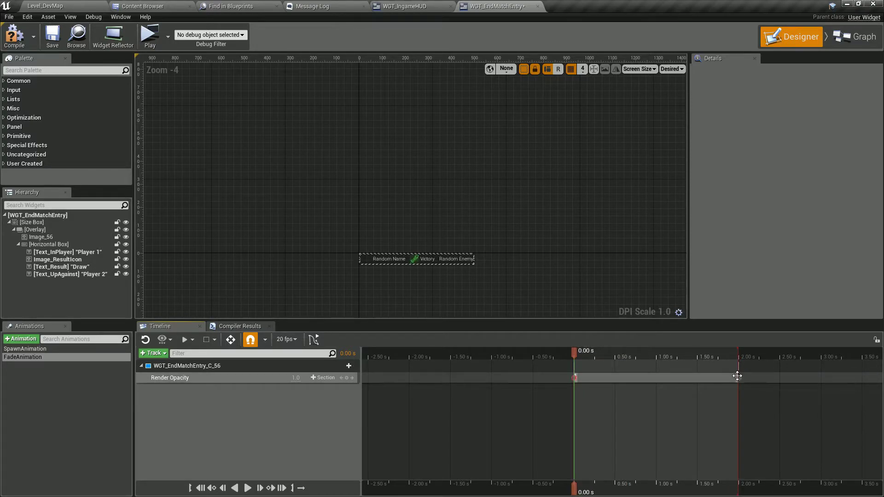
pyautogui.hotkey('ctrl', 'z')
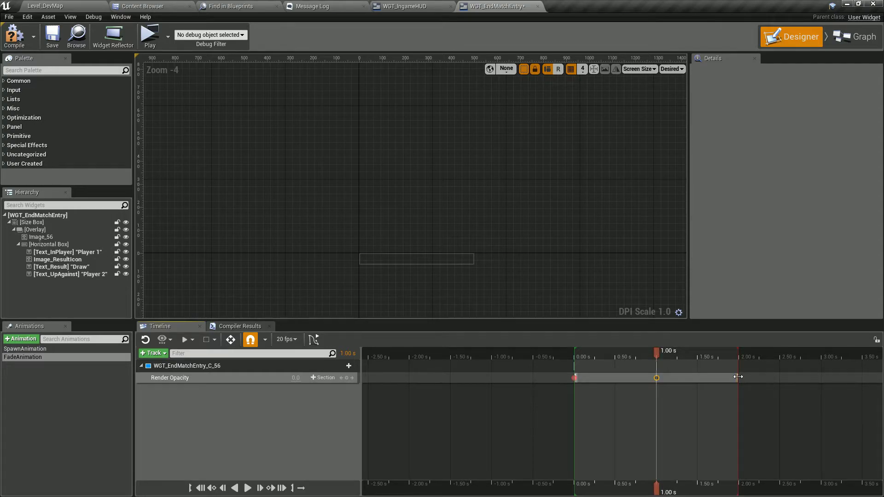
pyautogui.moveTo(738, 377); pyautogui.dragTo(657, 377)
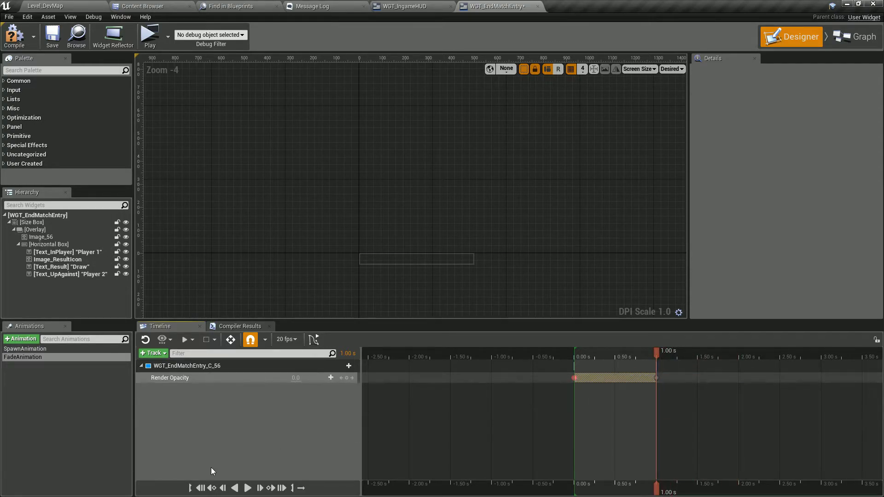
# Step: Play back the retimed FadeAnimation from its start and save the widget
pyautogui.click(202, 488)
pyautogui.click(247, 488)
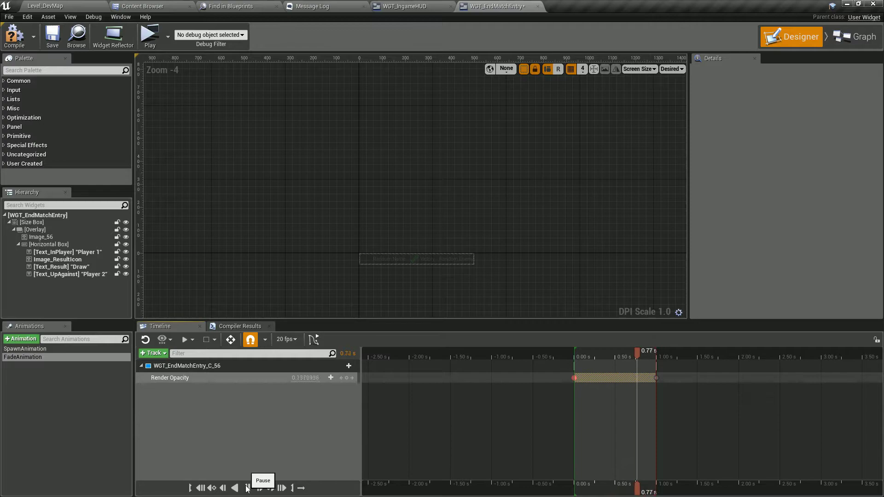
pyautogui.click(247, 488)
pyautogui.click(90, 399)
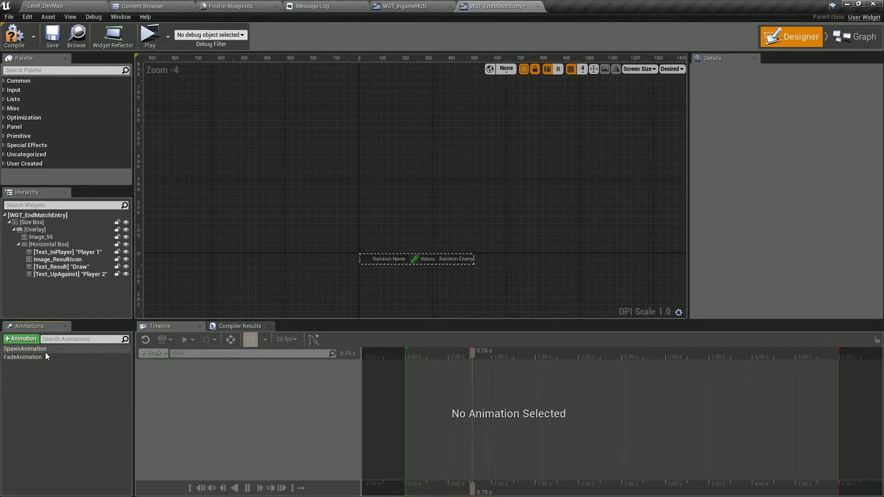
pyautogui.hotkey('ctrl', 's')
# Step: Open SpawnAnimation and delete its Render Opacity track, keeping only Transform
pyautogui.click(45, 350)
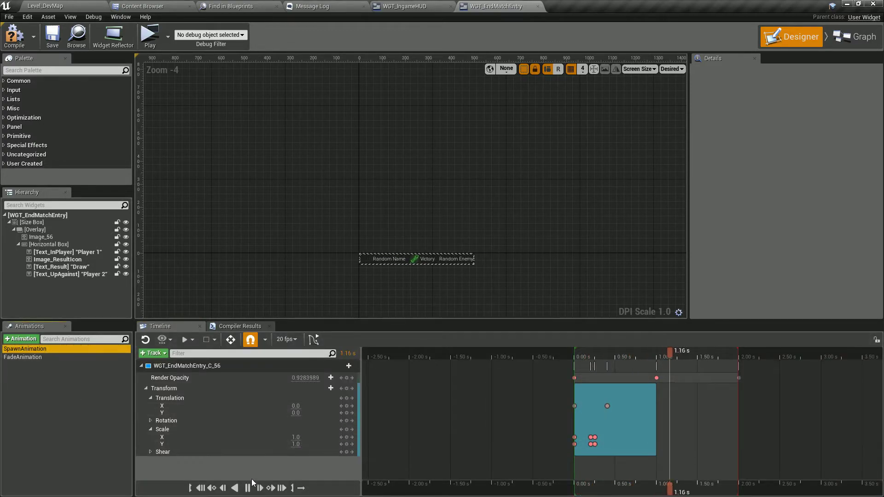
pyautogui.click(222, 388)
pyautogui.click(217, 377)
pyautogui.press('Delete')
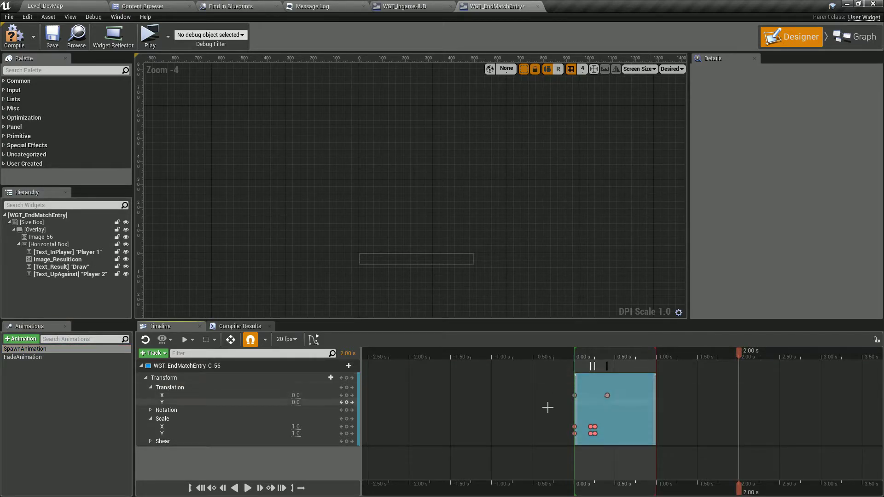
# Step: Play SpawnAnimation from the start several times to examine the timing of its slide and scale
pyautogui.click(201, 488)
pyautogui.click(249, 488)
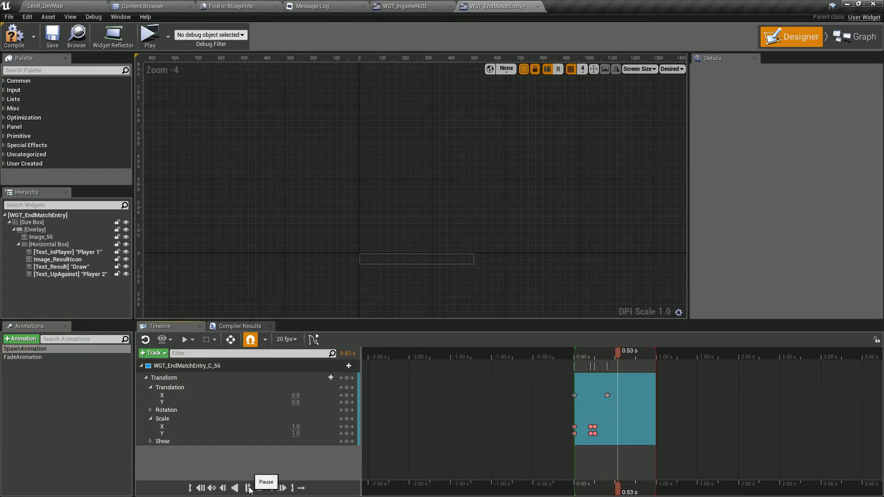
pyautogui.click(69, 441)
pyautogui.click(44, 350)
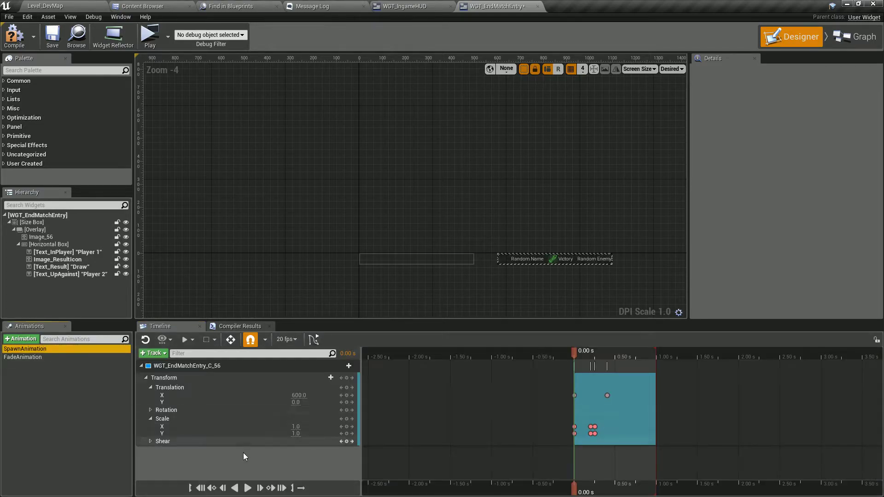
pyautogui.click(248, 487)
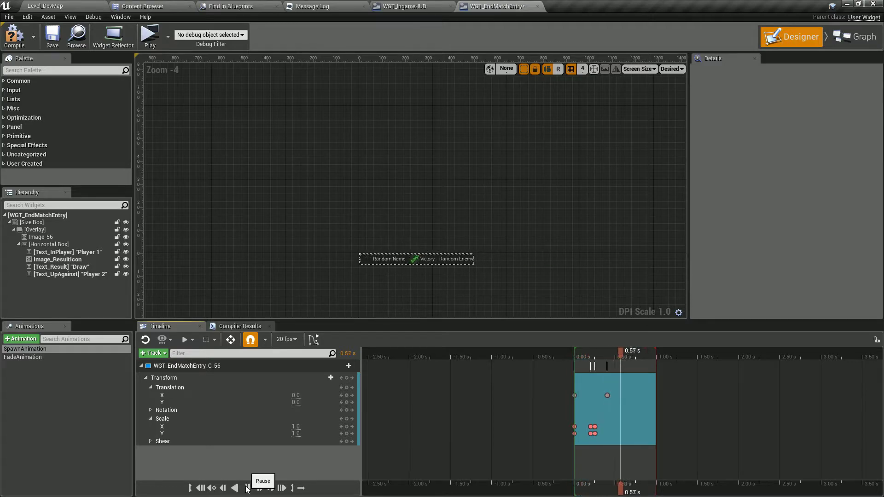
pyautogui.click(247, 488)
pyautogui.click(247, 488)
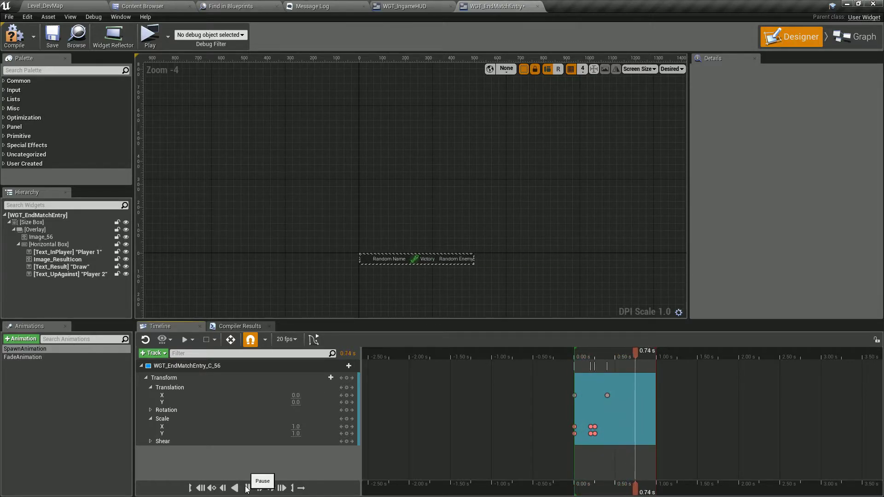
pyautogui.click(247, 487)
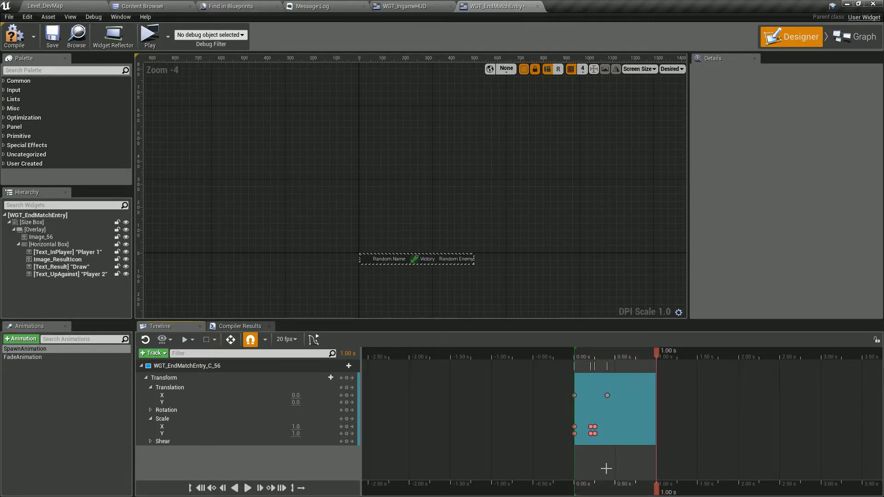
# Step: Move the last Scale X and Y keys to 0.40 s and preview the result
pyautogui.moveTo(605, 468); pyautogui.dragTo(607, 427)
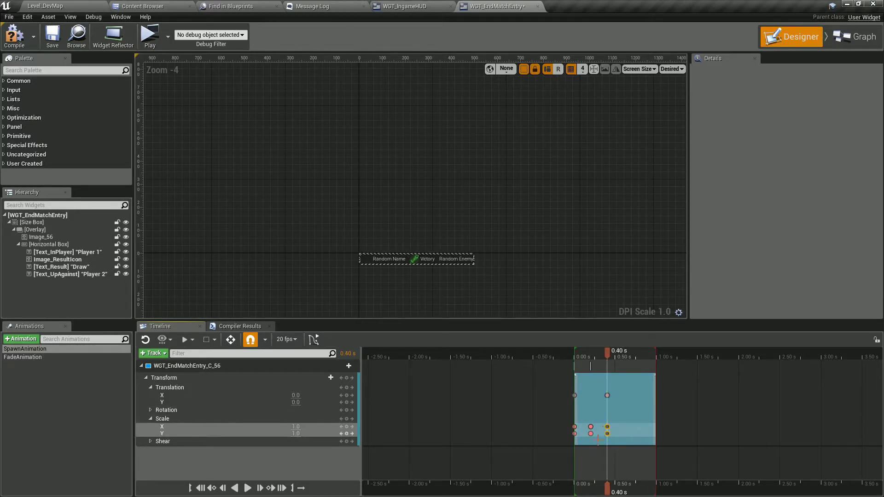
pyautogui.click(247, 488)
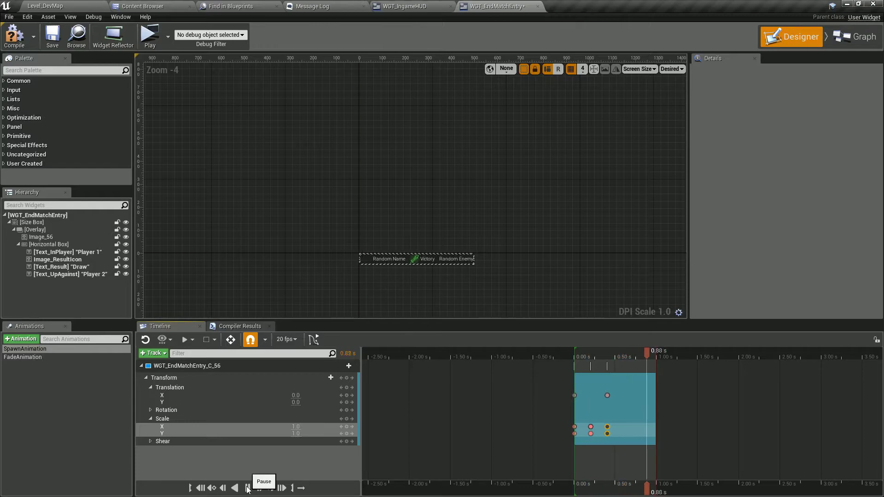
pyautogui.click(590, 491)
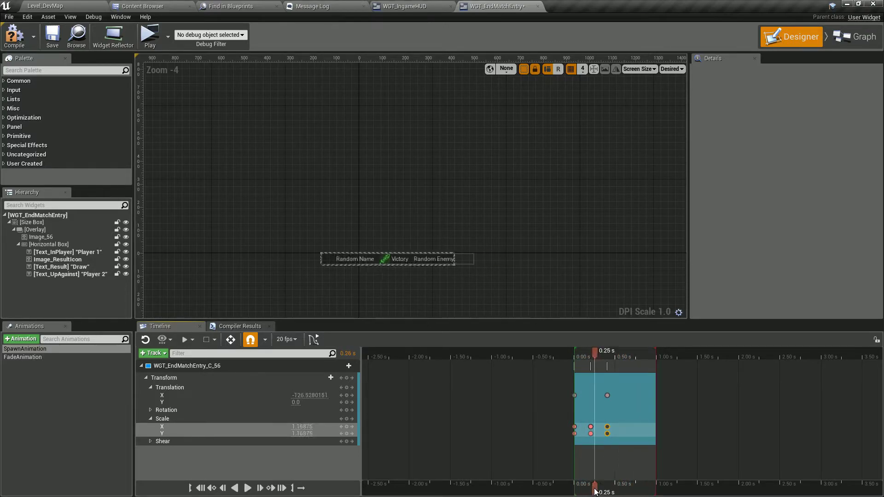
# Step: Move the middle Scale keys to 0.10 s and set both X and Y to 1.5
pyautogui.click(591, 426)
pyautogui.moveTo(591, 426); pyautogui.dragTo(583, 426)
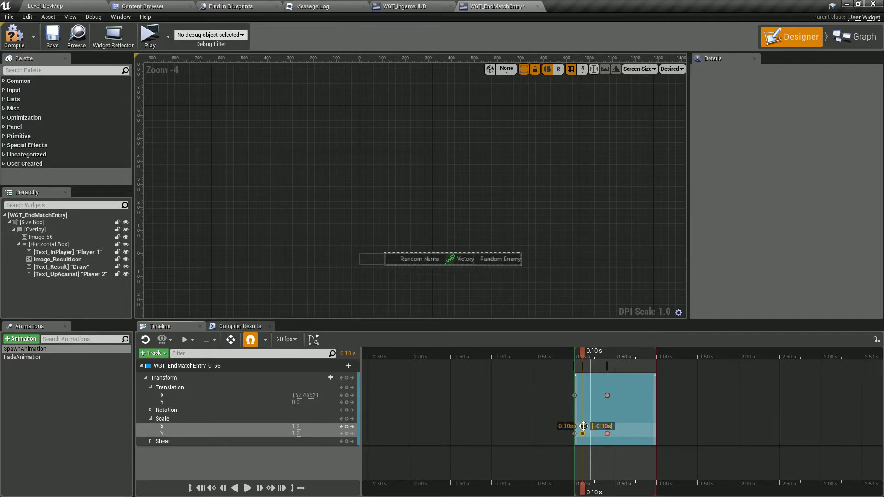
pyautogui.moveTo(301, 431); pyautogui.dragTo(298, 431)
pyautogui.click(299, 428)
pyautogui.write('1.5')
pyautogui.press('Tab')
pyautogui.write('1.5')
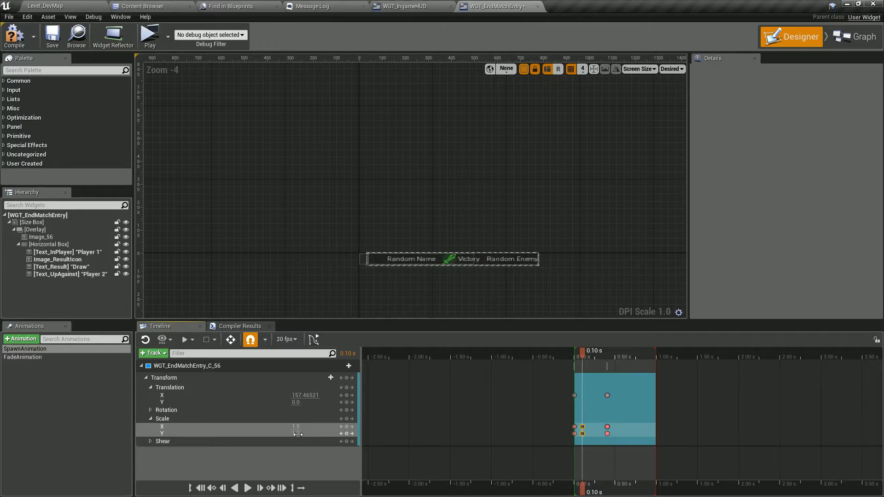
pyautogui.press('Return')
# Step: Move the 1.5 Scale X and Y keys to 0.30 s and play back the spawn animation
pyautogui.click(201, 488)
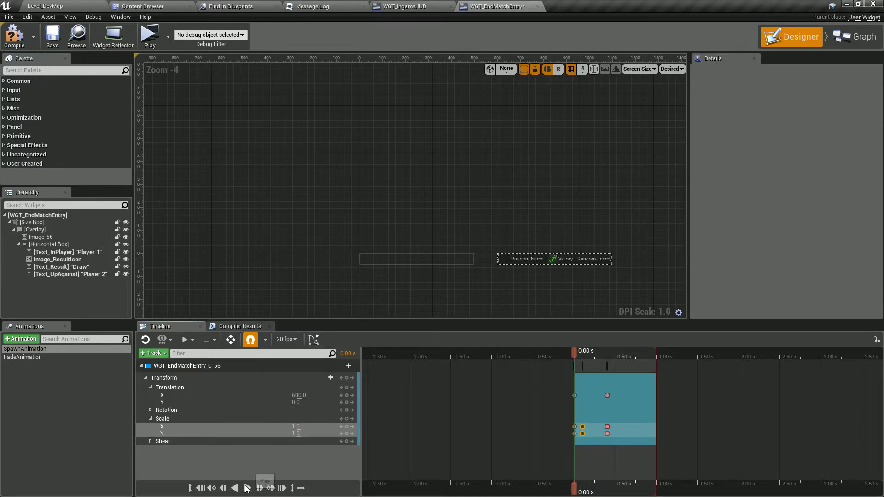
pyautogui.click(248, 488)
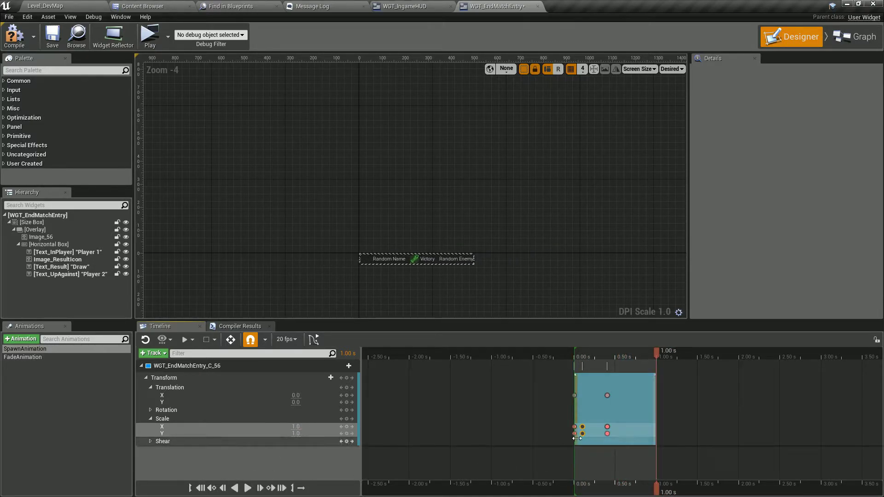
pyautogui.moveTo(582, 433); pyautogui.dragTo(598, 433)
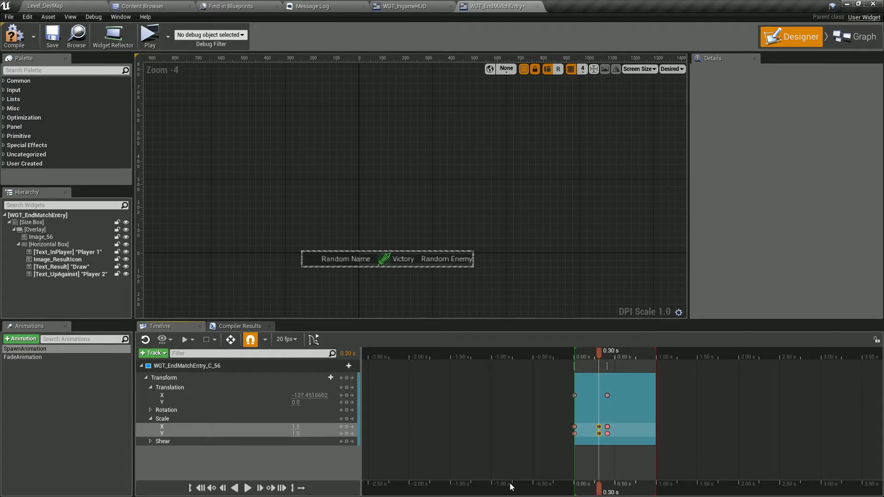
pyautogui.click(574, 491)
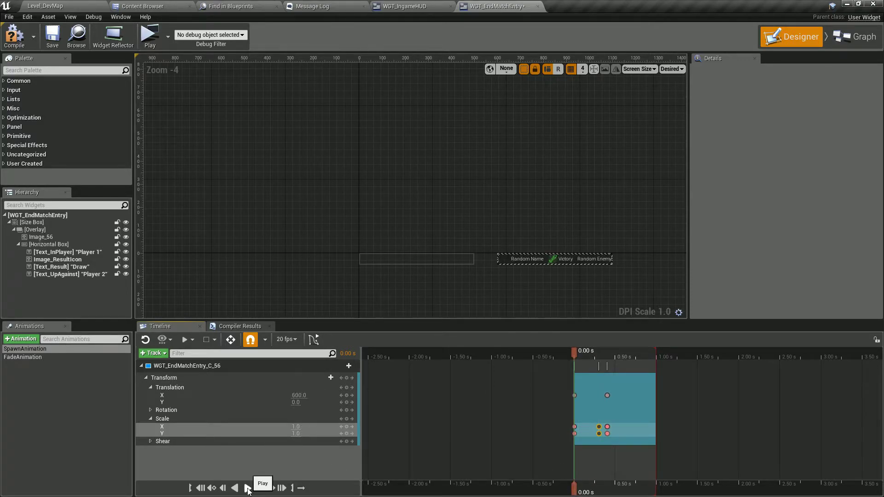
pyautogui.click(248, 488)
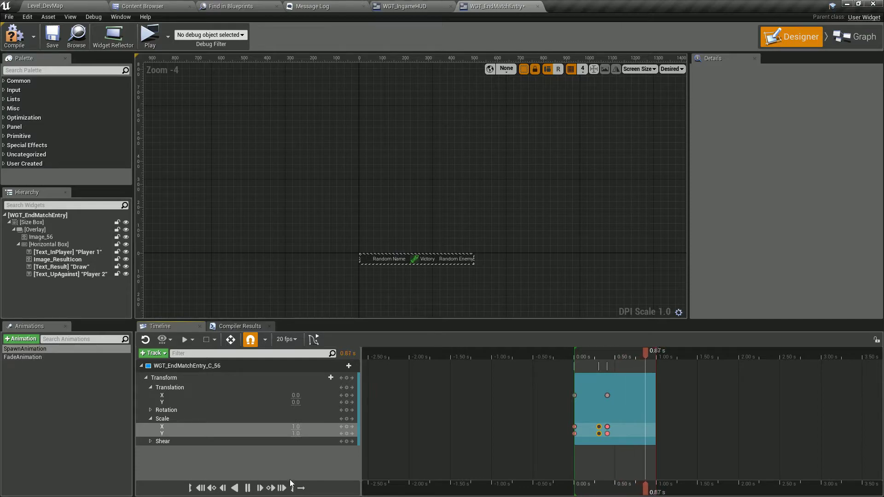
# Step: Show the Scale X curve in the curve editor and tilt the tangent of its 0.30 s key upward
pyautogui.click(614, 461)
pyautogui.click(608, 489)
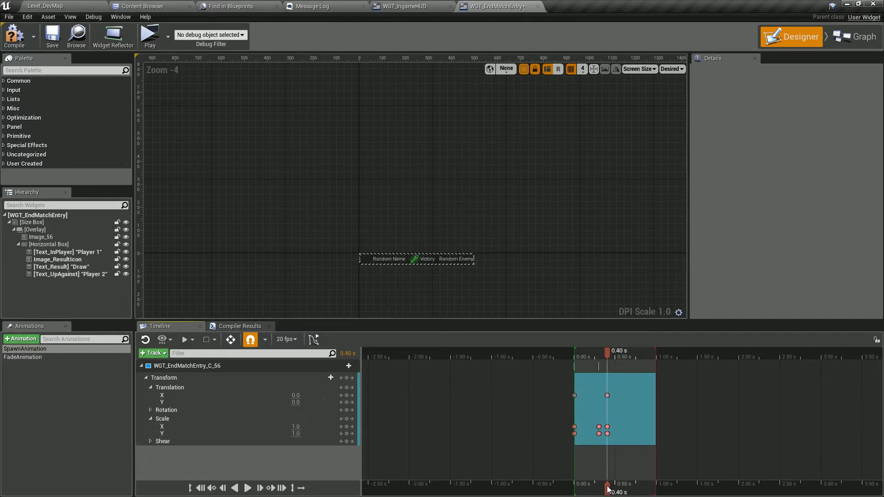
pyautogui.moveTo(606, 489); pyautogui.dragTo(600, 489)
pyautogui.click(237, 426)
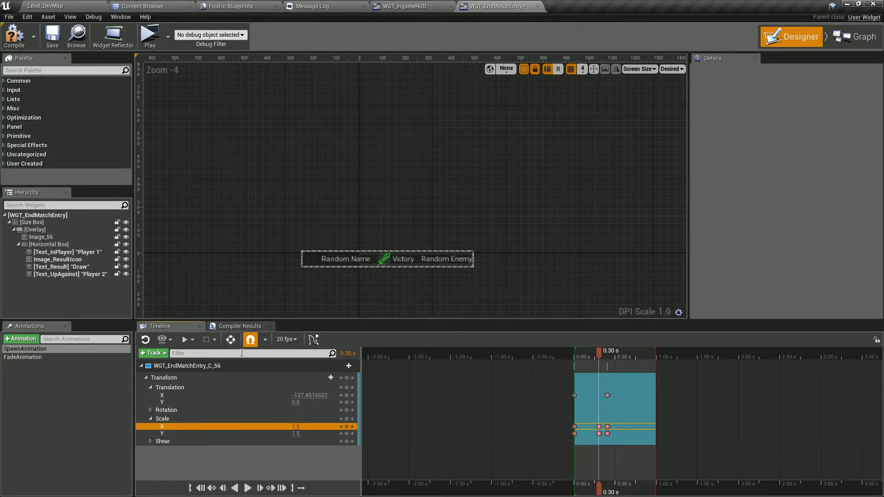
pyautogui.click(313, 339)
pyautogui.scroll(3, 596, 411)
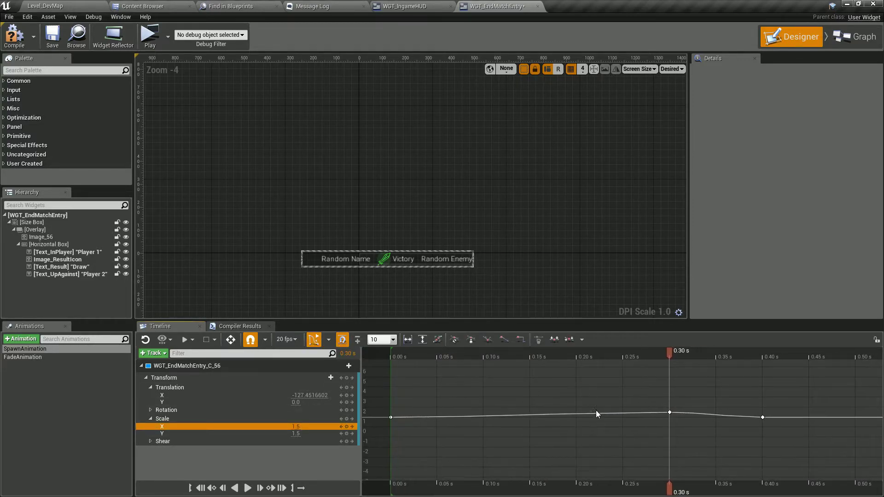
pyautogui.scroll(2, 649, 396)
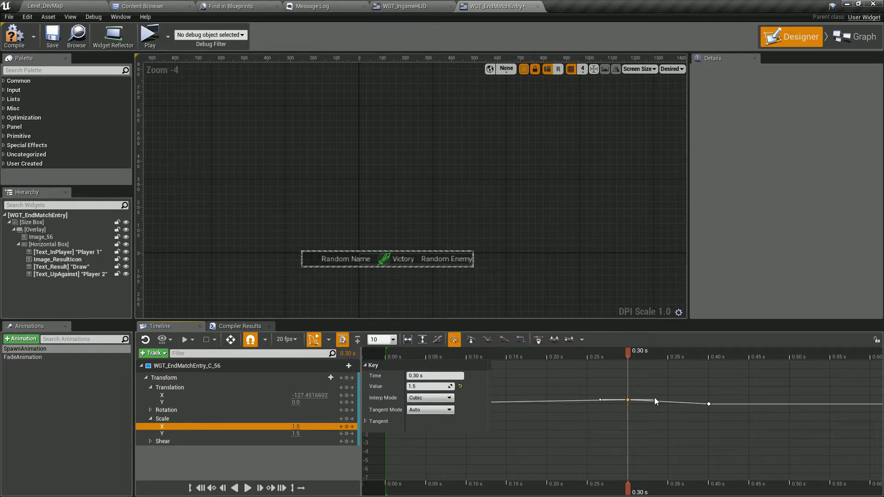
pyautogui.click(627, 400)
pyautogui.moveTo(655, 401); pyautogui.dragTo(654, 389)
pyautogui.click(658, 435)
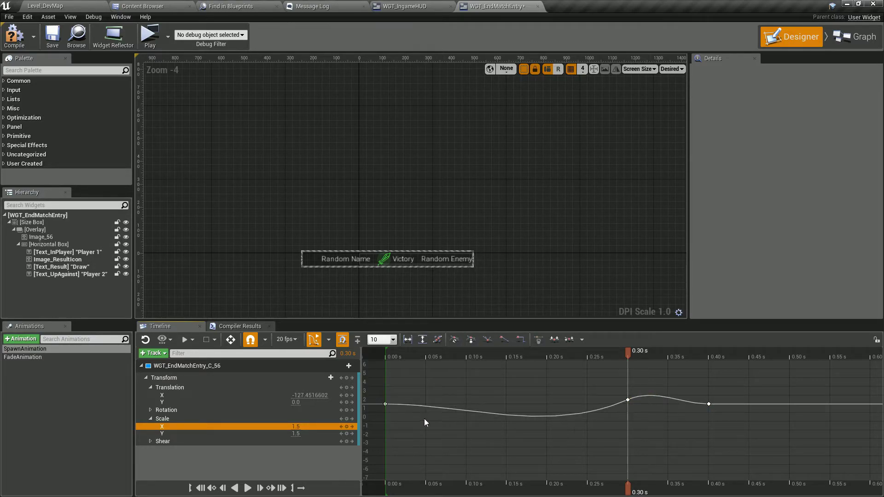
# Step: Try tilting the tangent of the Scale Y curve's 0.30 s key upward to match Scale X
pyautogui.click(273, 434)
pyautogui.click(617, 415)
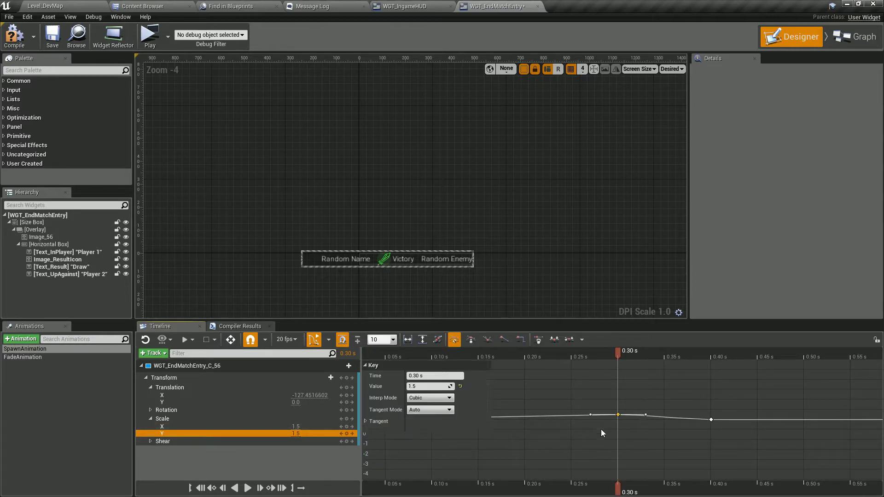
pyautogui.click(645, 411)
pyautogui.moveTo(645, 414); pyautogui.dragTo(640, 404)
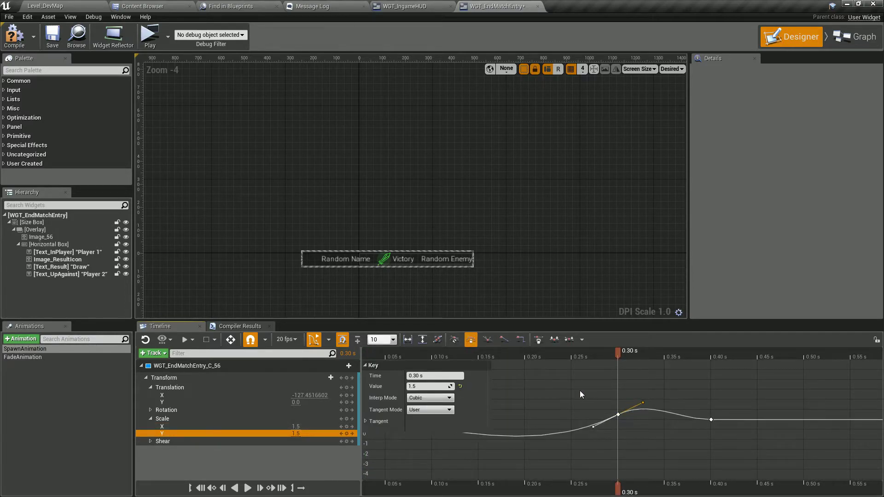
pyautogui.click(579, 390)
# Step: Play back the spawn animation, undo the tangent edits on the Scale Y and Scale X curves, and compile the widget
pyautogui.click(200, 488)
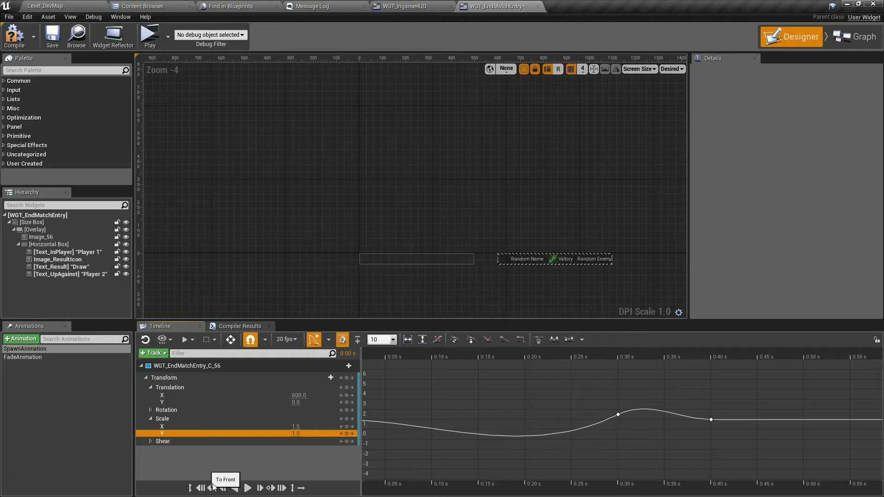
pyautogui.click(248, 488)
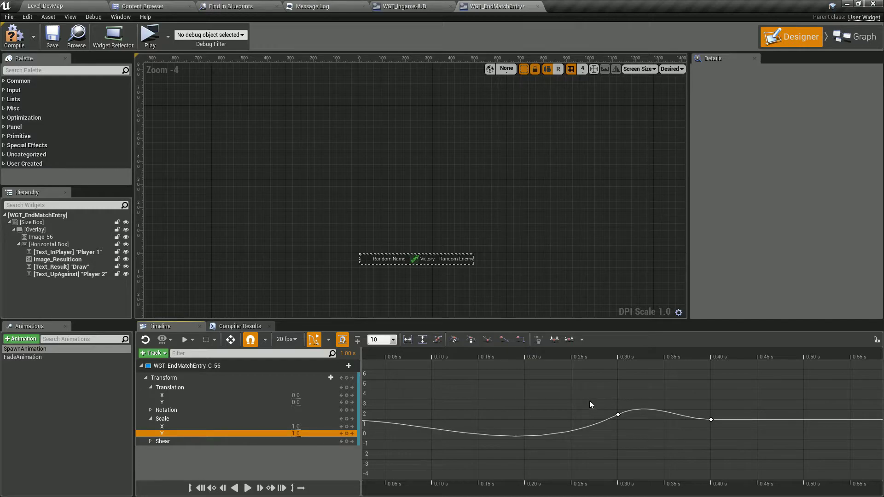
pyautogui.hotkey('ctrl', 'z')
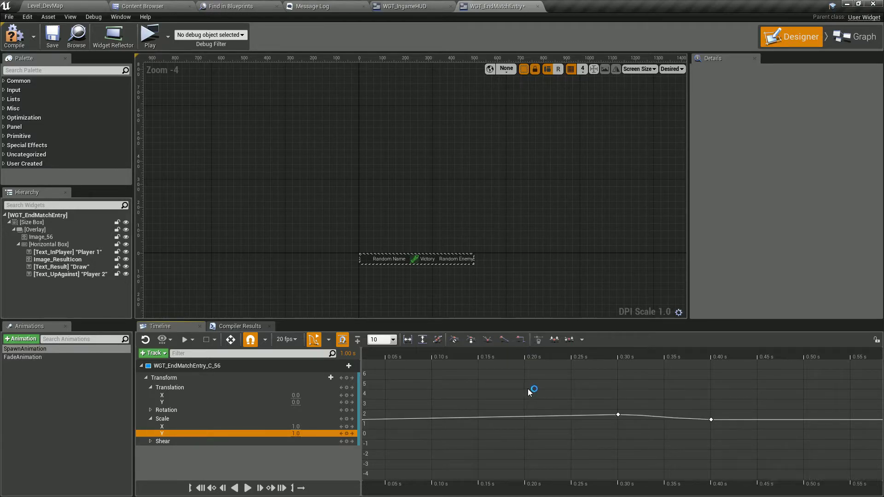
pyautogui.click(247, 426)
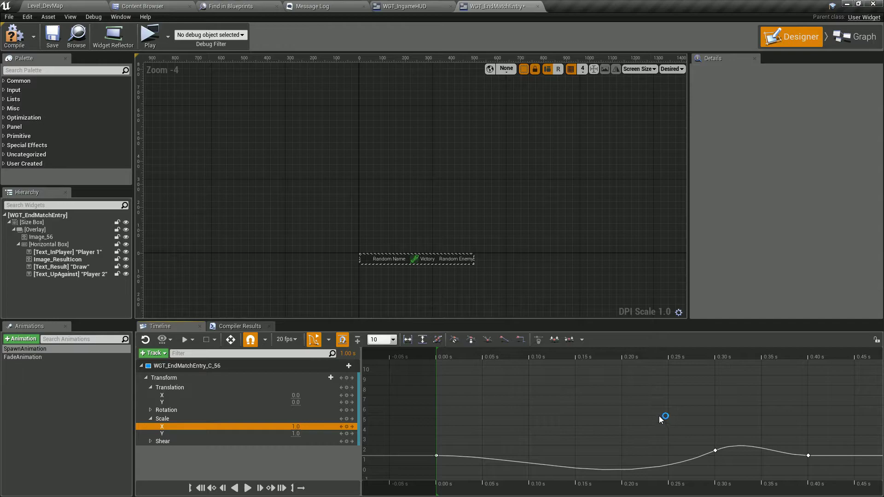
pyautogui.hotkey('ctrl', 'z')
pyautogui.hotkey('ctrl', 's')
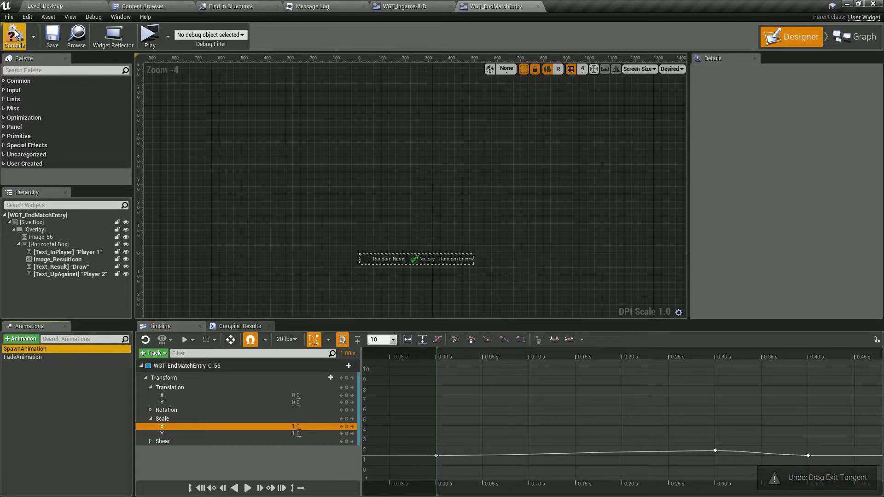
pyautogui.click(15, 35)
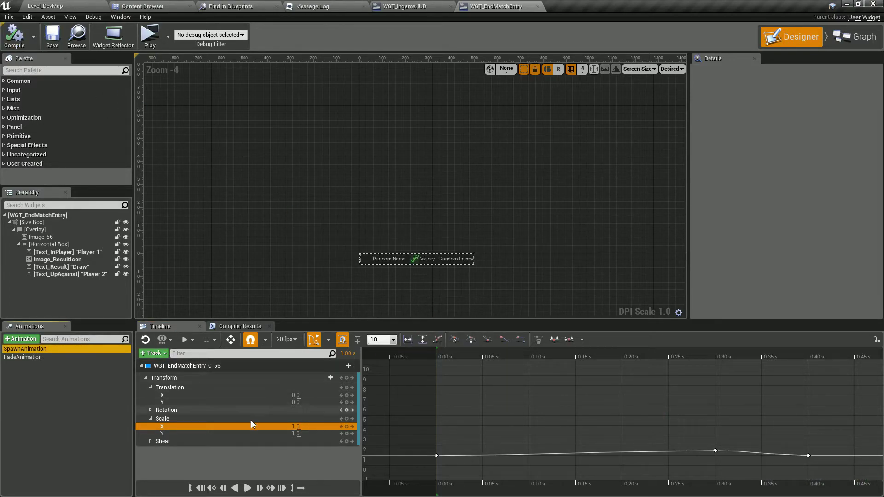
# Step: Close the curve editor, move the 0.30 s Scale X and Y keys to 0.20 s, and play back the spawn animation
pyautogui.click(315, 339)
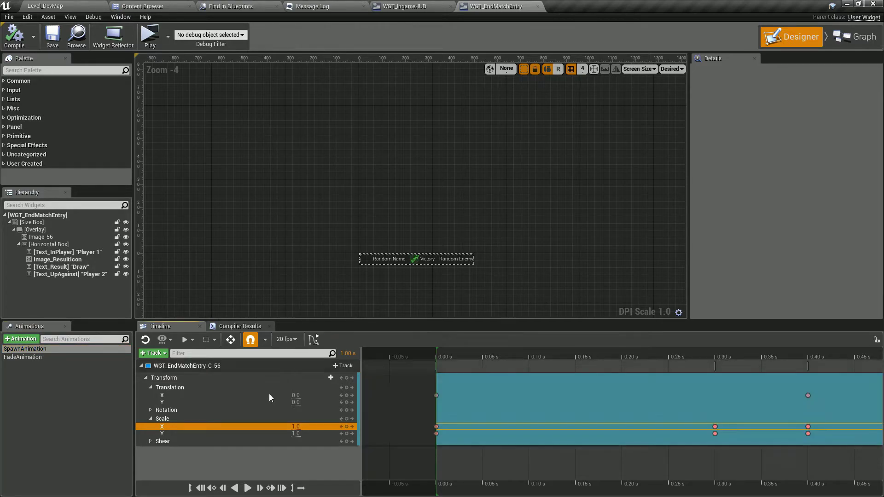
pyautogui.click(247, 488)
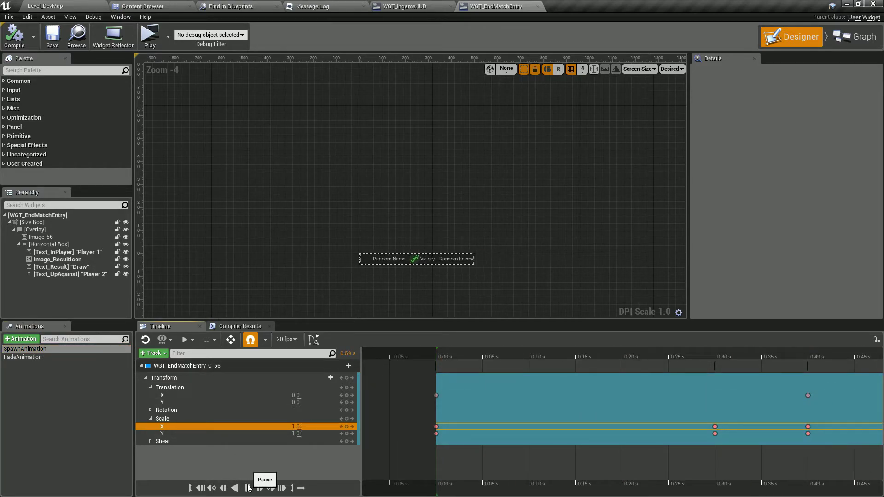
pyautogui.click(713, 432)
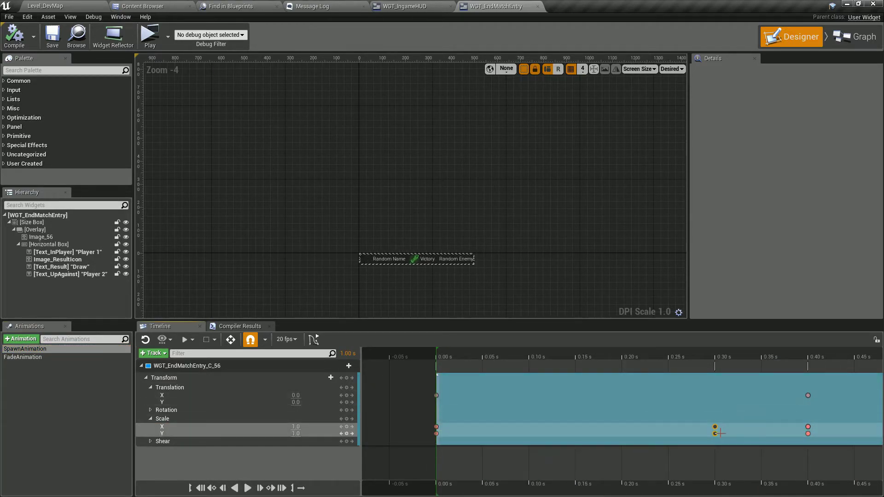
pyautogui.moveTo(712, 433); pyautogui.dragTo(621, 433)
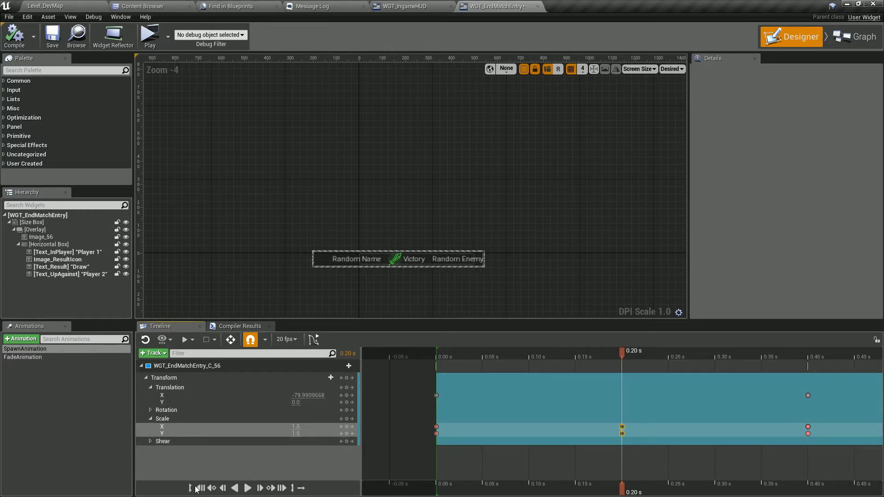
pyautogui.click(199, 488)
pyautogui.click(247, 488)
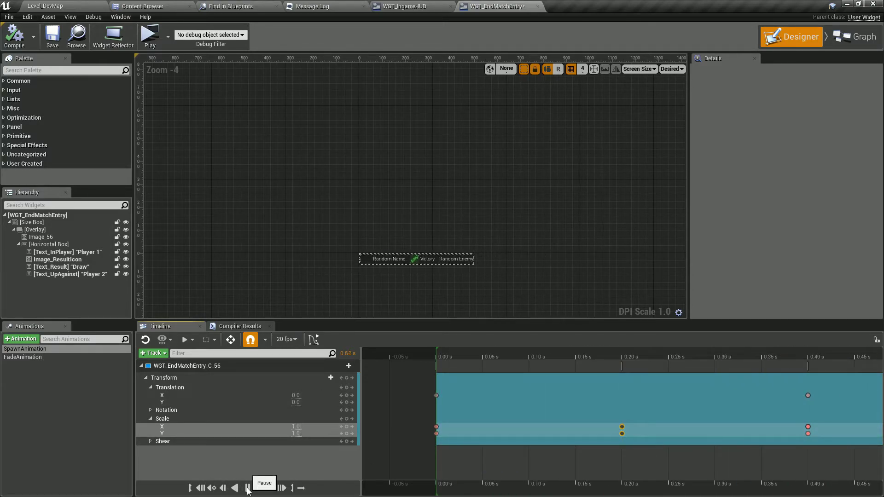
# Step: Set the 0.20 s Scale X and Y keys to 1.2, preview the animation, and compile and save the widget
pyautogui.click(624, 487)
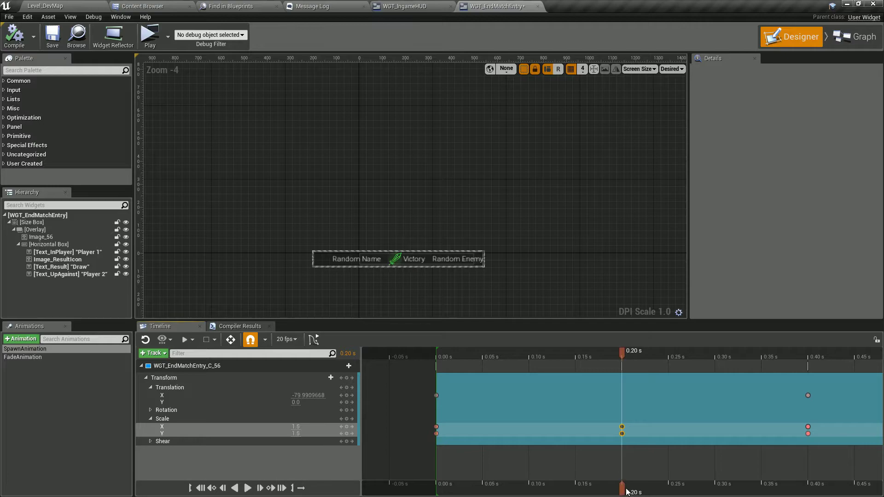
pyautogui.click(296, 426)
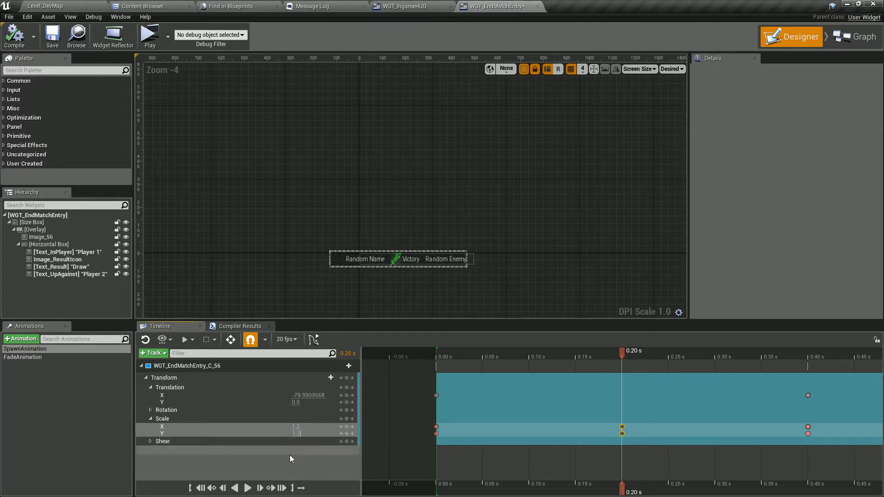
pyautogui.click(247, 488)
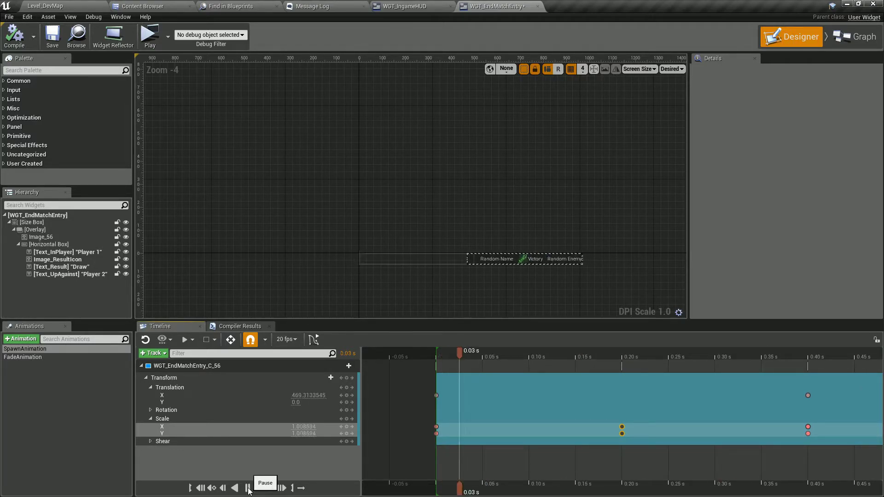
pyautogui.click(248, 488)
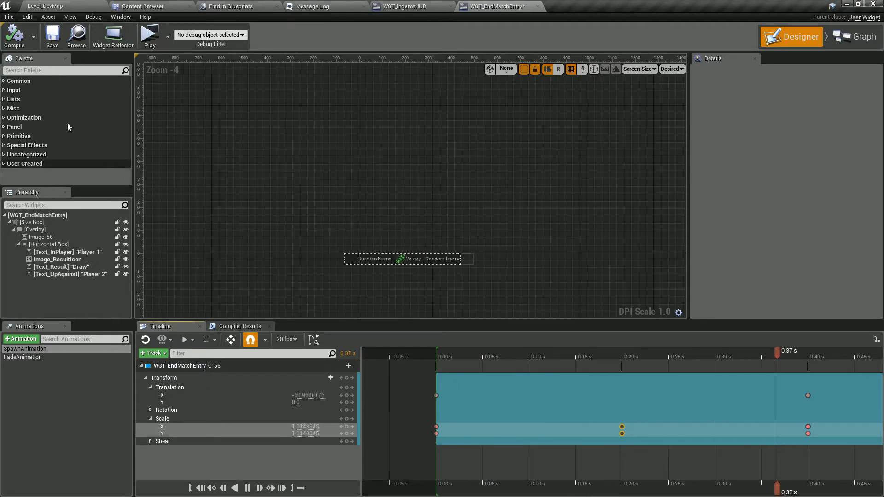
pyautogui.click(14, 37)
pyautogui.click(52, 37)
# Step: In the event graph, make room before Remove from Parent and add a second Delay after the existing one
pyautogui.click(855, 37)
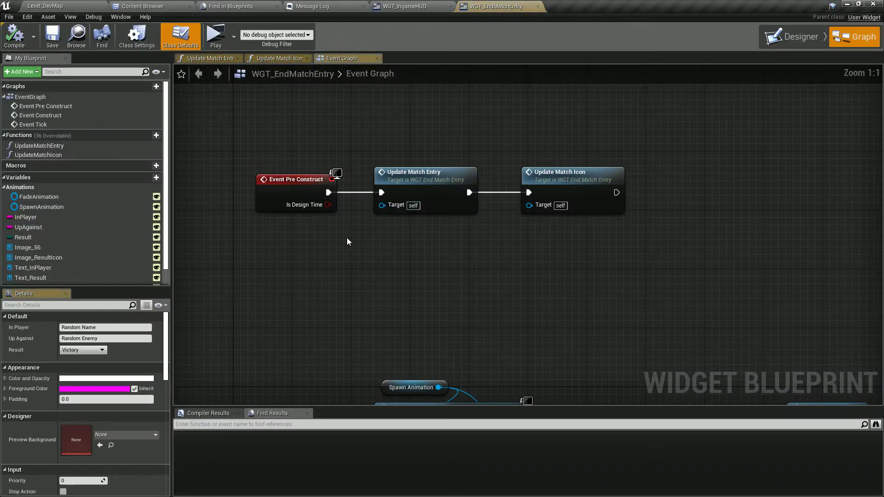
pyautogui.click(725, 263)
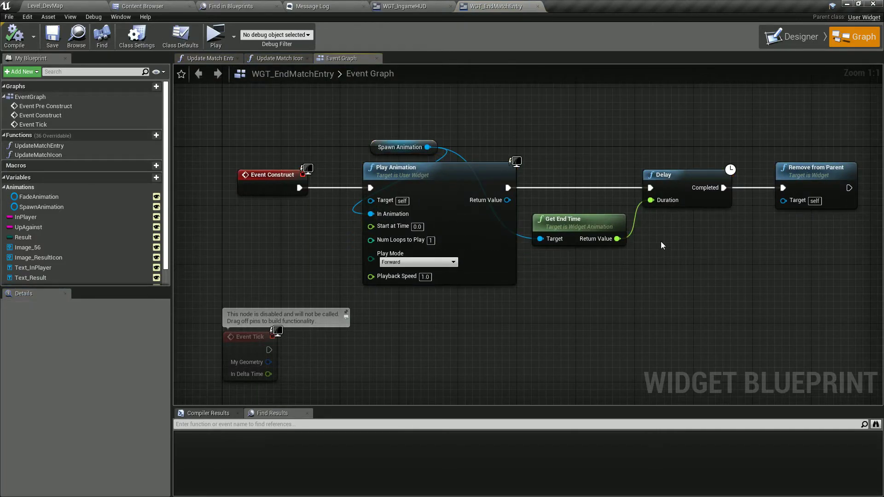
pyautogui.moveTo(593, 226); pyautogui.dragTo(601, 219)
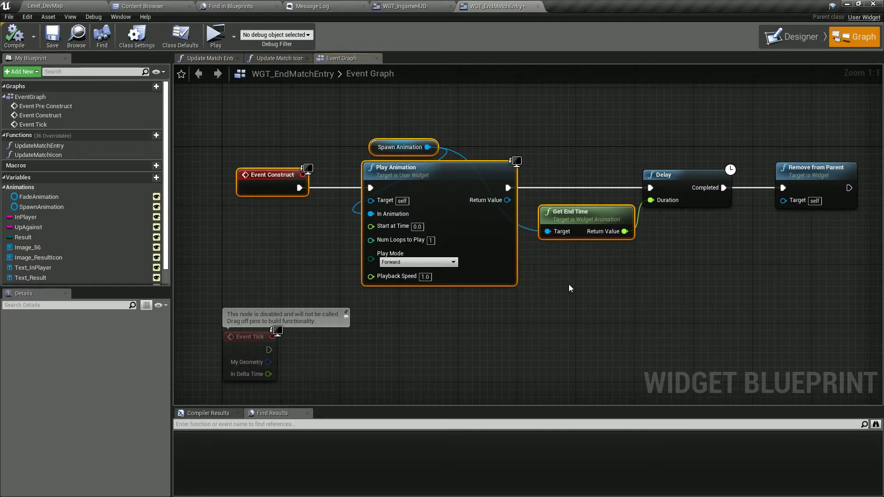
pyautogui.moveTo(718, 259); pyautogui.dragTo(507, 301, button='right')
pyautogui.moveTo(617, 233); pyautogui.dragTo(809, 240)
pyautogui.click(635, 271)
pyautogui.press('d')
pyautogui.click(544, 201)
# Step: Promote the second Delay's Duration input to a float variable named Lifespan
pyautogui.moveTo(513, 231); pyautogui.dragTo(545, 286)
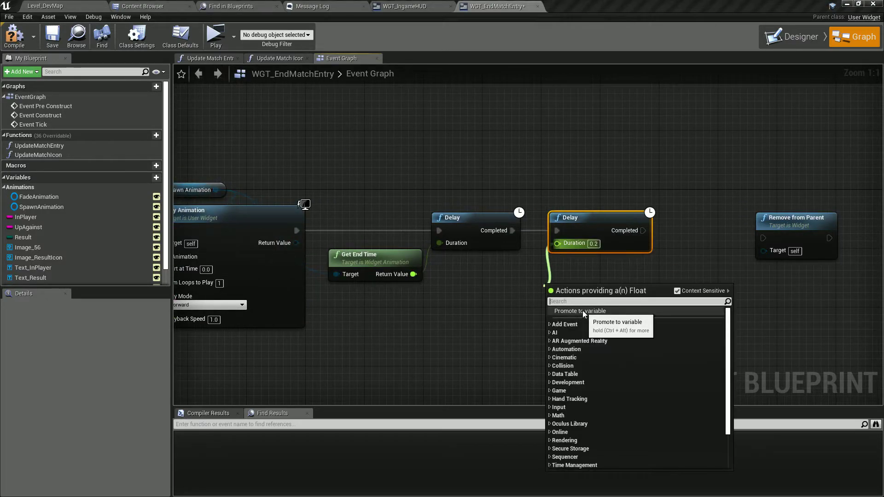
pyautogui.click(473, 295)
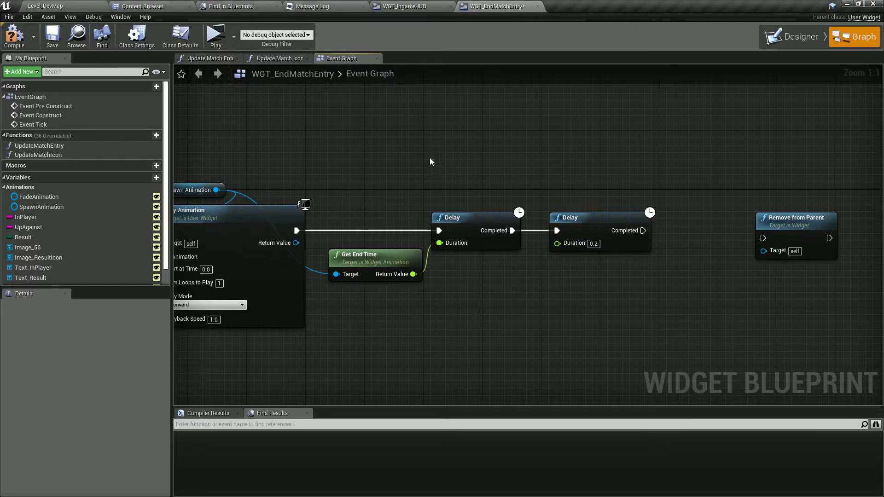
pyautogui.click(546, 308)
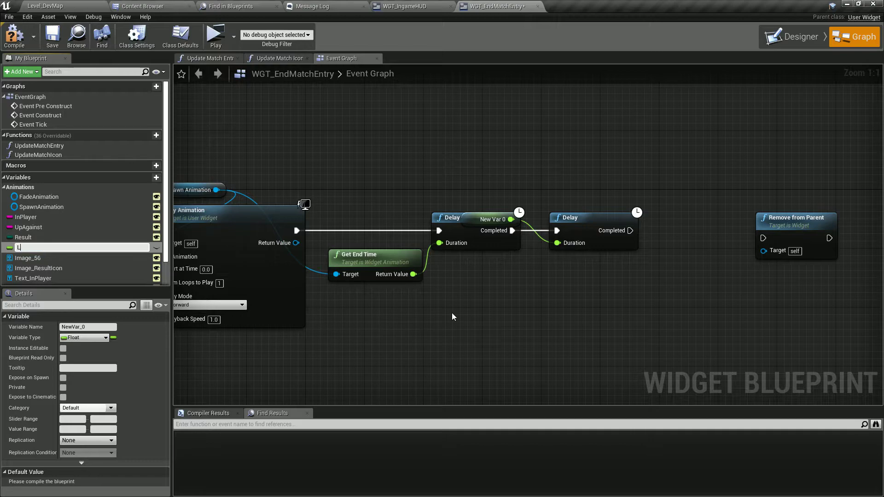
pyautogui.write('Lifespan')
pyautogui.press('Return')
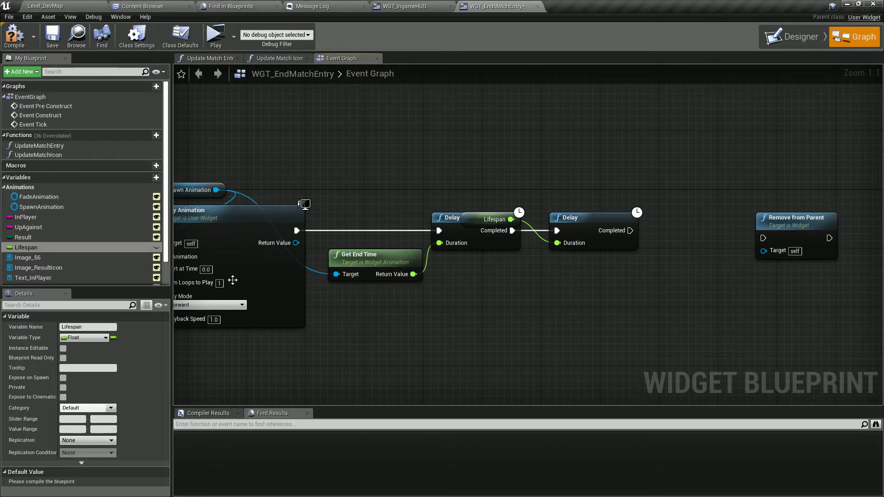
# Step: Place the Lifespan getter beneath the second Delay and make the Lifespan variable instance editable
pyautogui.moveTo(494, 219); pyautogui.dragTo(577, 268)
pyautogui.click(156, 248)
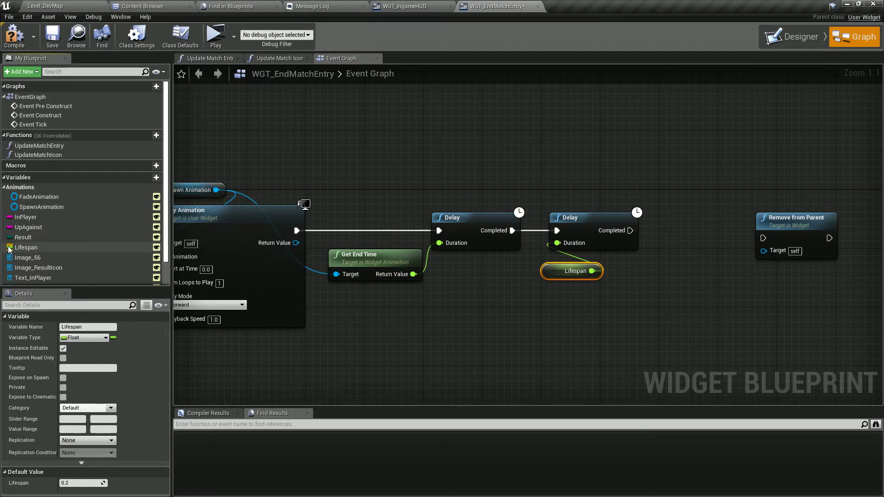
pyautogui.scroll(-1, 19, 248)
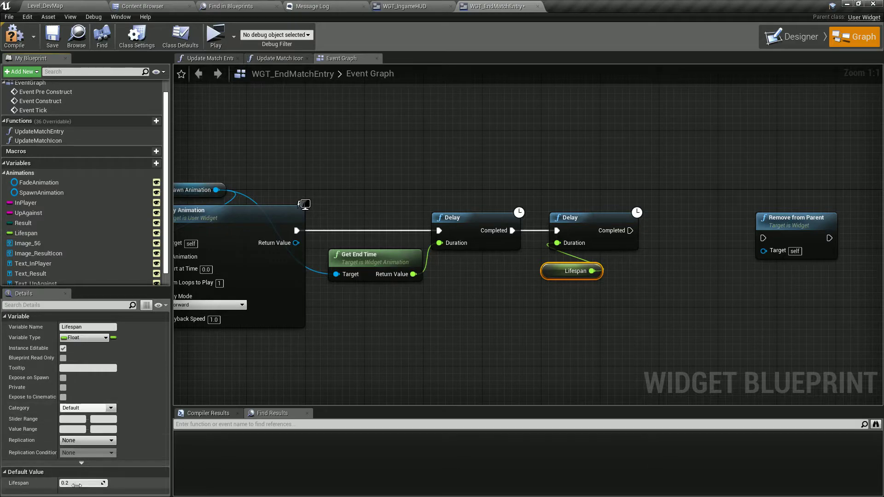
pyautogui.click(563, 332)
pyautogui.moveTo(562, 332); pyautogui.dragTo(364, 364, button='right')
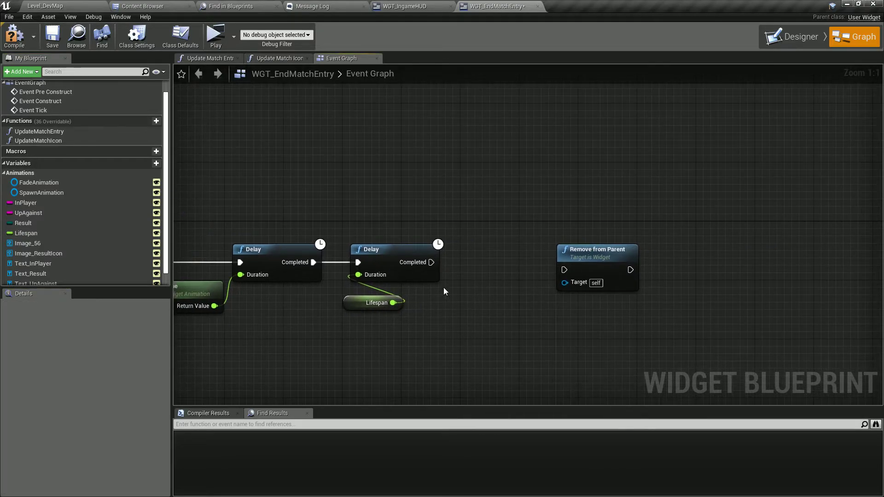
pyautogui.moveTo(346, 304); pyautogui.dragTo(353, 297)
pyautogui.click(381, 319)
# Step: Duplicate the Spawn Animation, Play Animation, Get End Time and first Delay nodes near the Lifespan delay
pyautogui.moveTo(381, 319); pyautogui.dragTo(758, 311, button='right')
pyautogui.moveTo(371, 162); pyautogui.dragTo(704, 318)
pyautogui.hotkey('ctrl', 'c')
pyautogui.moveTo(736, 322); pyautogui.dragTo(288, 257, button='right')
pyautogui.hotkey('ctrl', 'v')
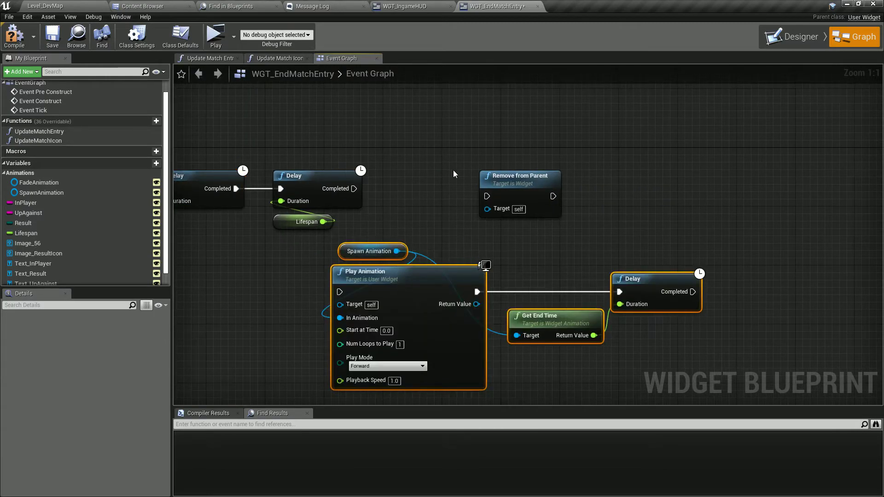
# Step: Line up the pasted nodes after the Lifespan delay, connect them to it, and replace their Spawn Animation reference with FadeAnimation
pyautogui.moveTo(511, 177); pyautogui.dragTo(289, 258)
pyautogui.moveTo(369, 271); pyautogui.dragTo(434, 146)
pyautogui.moveTo(354, 188); pyautogui.dragTo(405, 166)
pyautogui.moveTo(451, 172); pyautogui.dragTo(444, 195)
pyautogui.moveTo(40, 182); pyautogui.dragTo(404, 147)
# Step: Move Remove from Parent behind the pasted Delay and connect it to that Delay's Completed output
pyautogui.moveTo(280, 276); pyautogui.dragTo(787, 180)
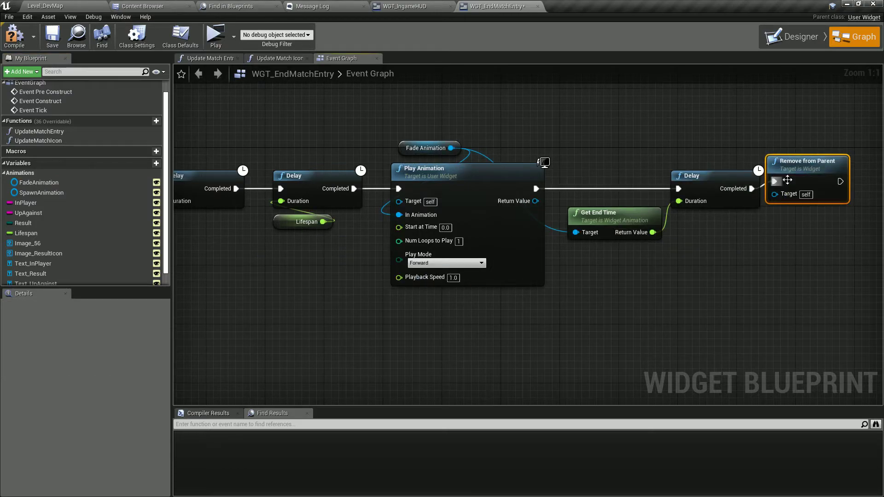
pyautogui.click(722, 152)
pyautogui.moveTo(506, 141); pyautogui.dragTo(438, 141, button='right')
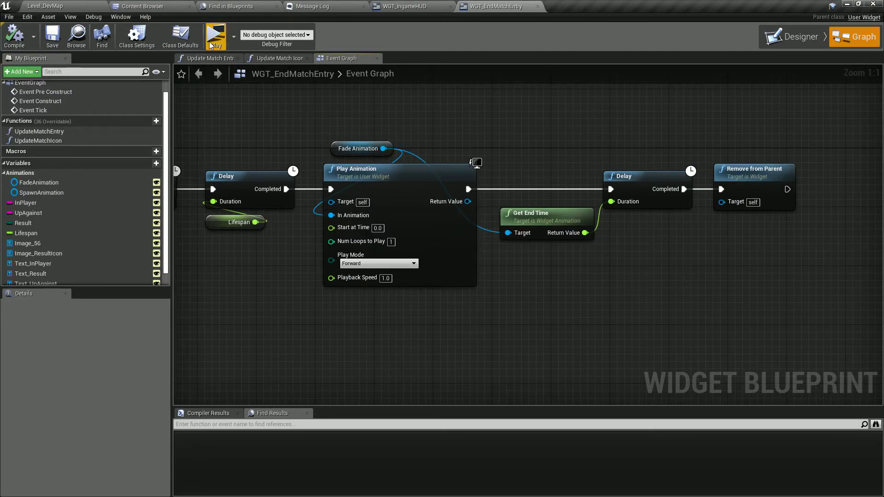
# Step: Play-test a round with a Knight placed on the server's battlefield to check the match entry animations, and end the preview
pyautogui.click(214, 42)
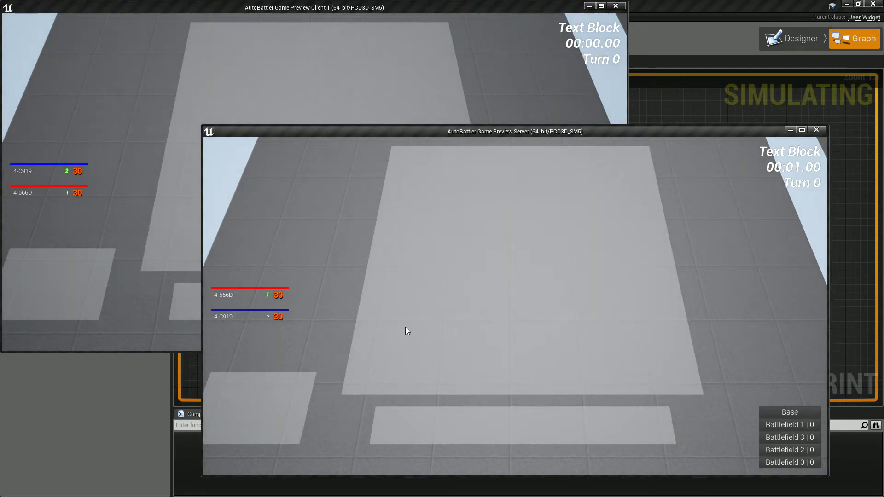
pyautogui.moveTo(487, 421); pyautogui.dragTo(497, 326)
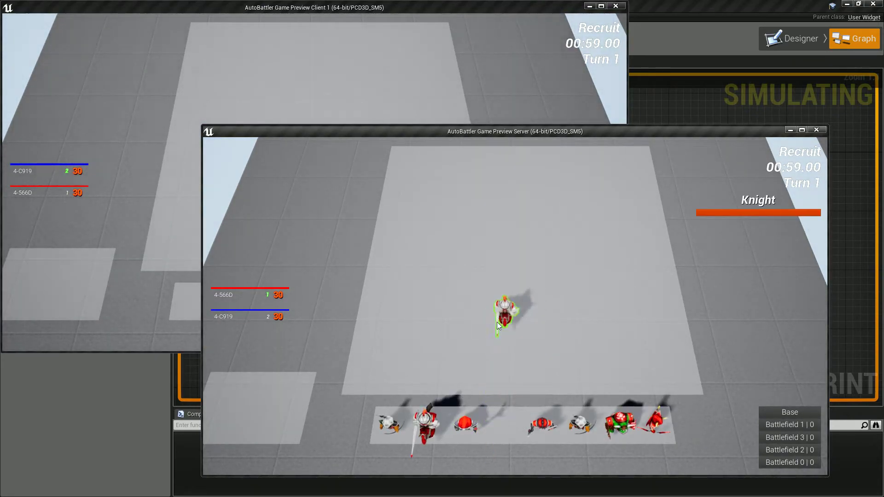
pyautogui.click(148, 231)
pyautogui.click(633, 228)
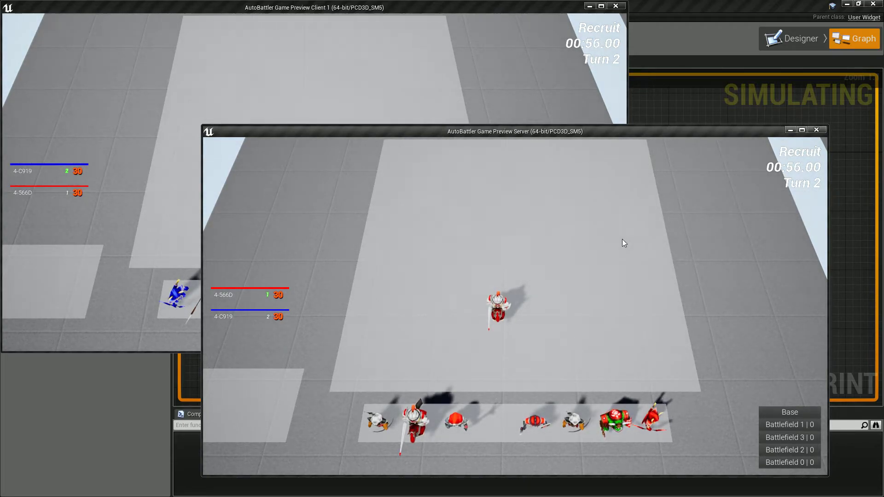
pyautogui.press('Escape')
# Step: Return to the widget designer, deselect SpawnAnimation and select the Size Box to inspect its properties
pyautogui.click(791, 37)
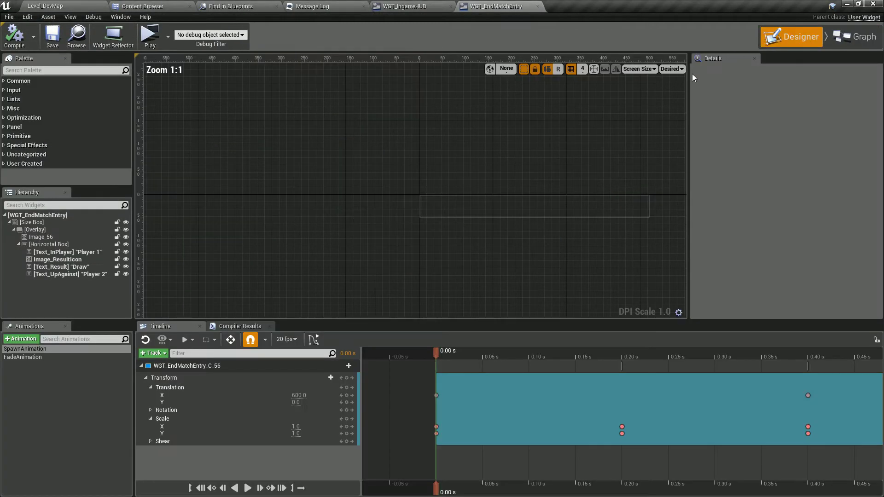
pyautogui.click(65, 380)
pyautogui.click(30, 350)
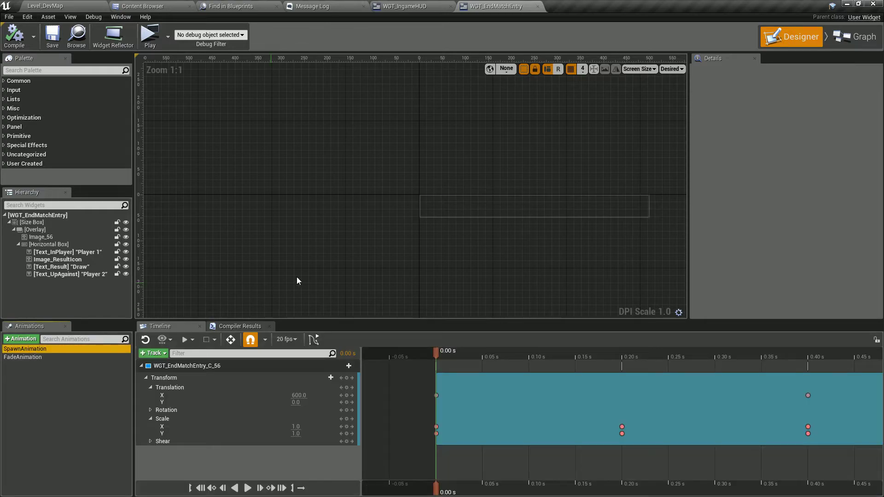
pyautogui.click(25, 394)
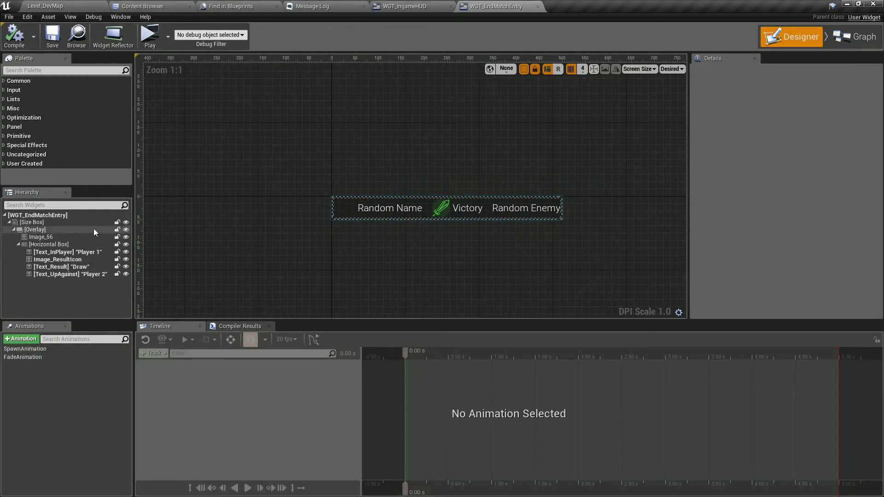
pyautogui.click(59, 222)
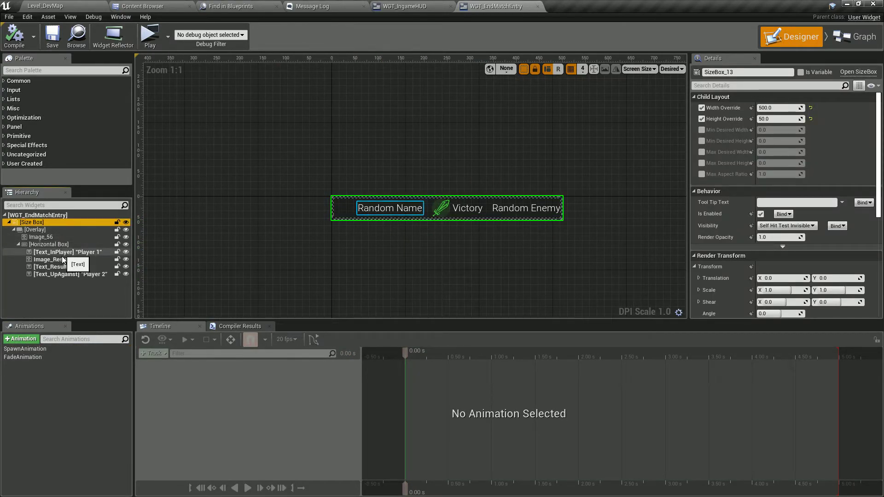
# Step: Rename the Image_56 widget inside the Overlay to Image_Background
pyautogui.click(64, 260)
pyautogui.click(55, 239)
pyautogui.press('F2')
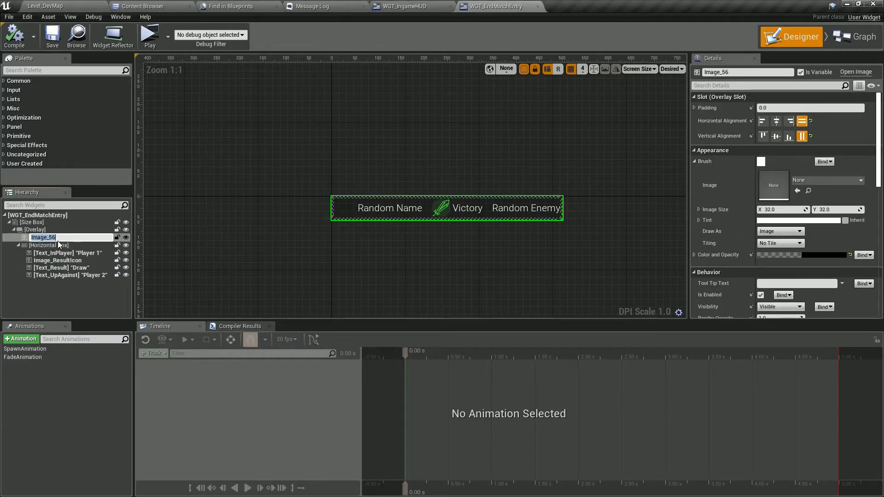
pyautogui.write('Image_Background')
pyautogui.press('Return')
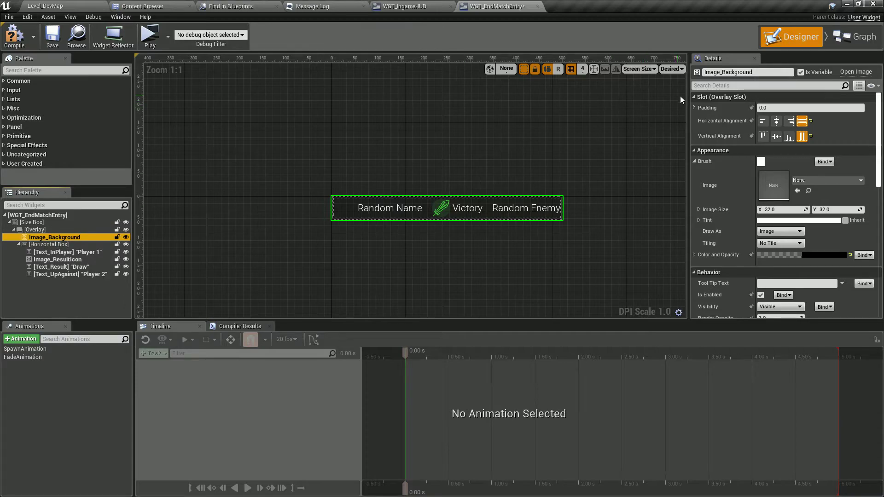
# Step: Set Image_Background's Color and Opacity to opaque white, with R, G, B and A all at 1
pyautogui.scroll(-1, 777, 243)
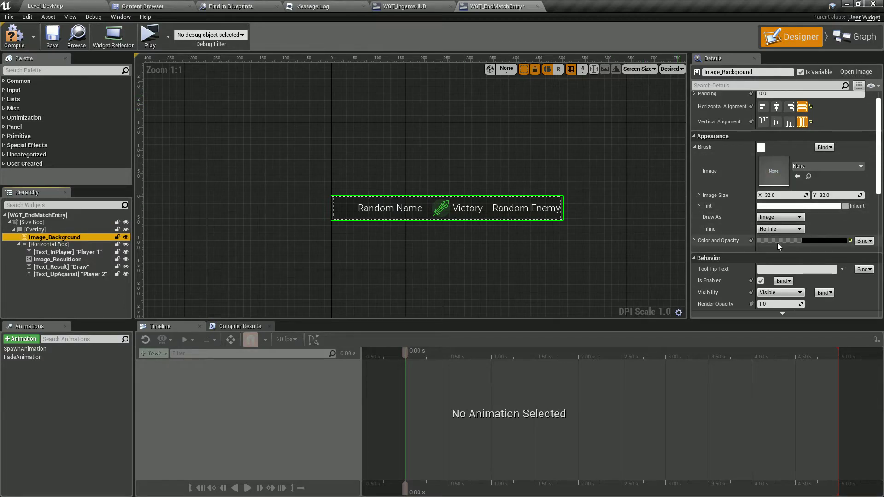
pyautogui.scroll(-3, 775, 239)
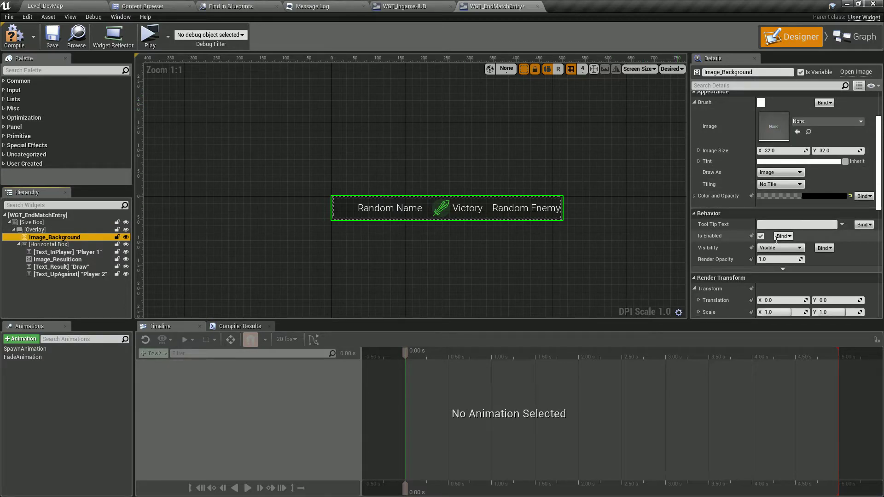
pyautogui.click(766, 196)
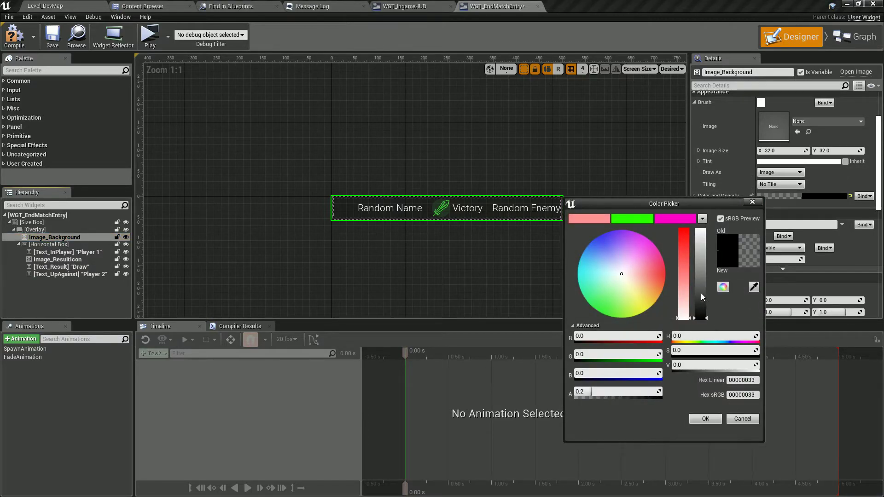
pyautogui.click(619, 391)
pyautogui.write('1')
pyautogui.press('Return')
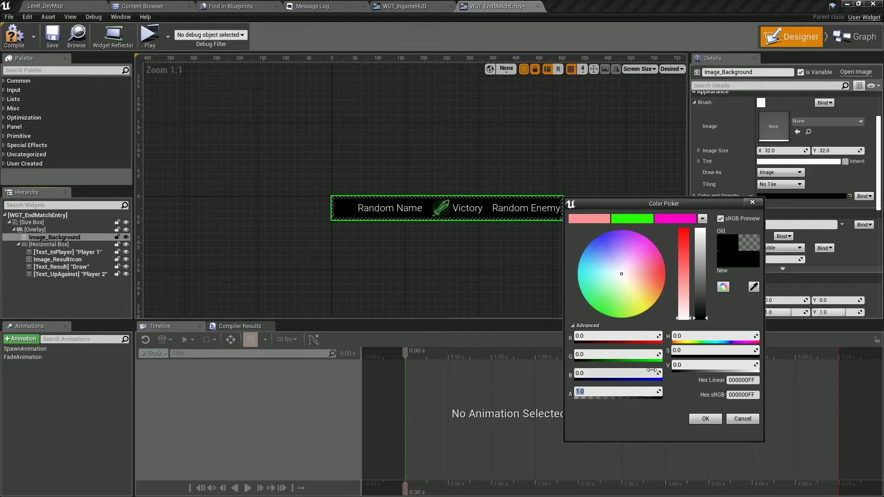
pyautogui.click(611, 338)
pyautogui.write('1')
pyautogui.click(602, 355)
pyautogui.write('1')
pyautogui.click(603, 372)
pyautogui.write('1')
pyautogui.press('Return')
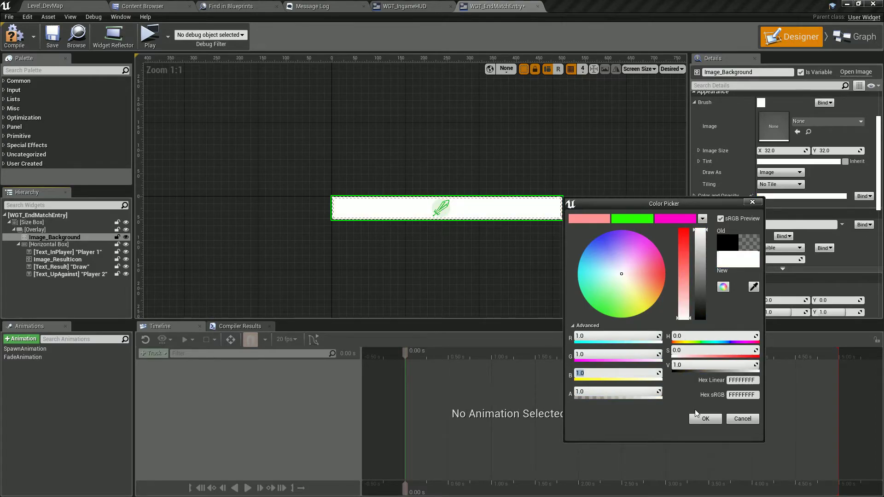
pyautogui.click(700, 418)
# Step: Set the alpha of Image_Background's brush Tint to 0.1, then compile and save the widget
pyautogui.click(780, 161)
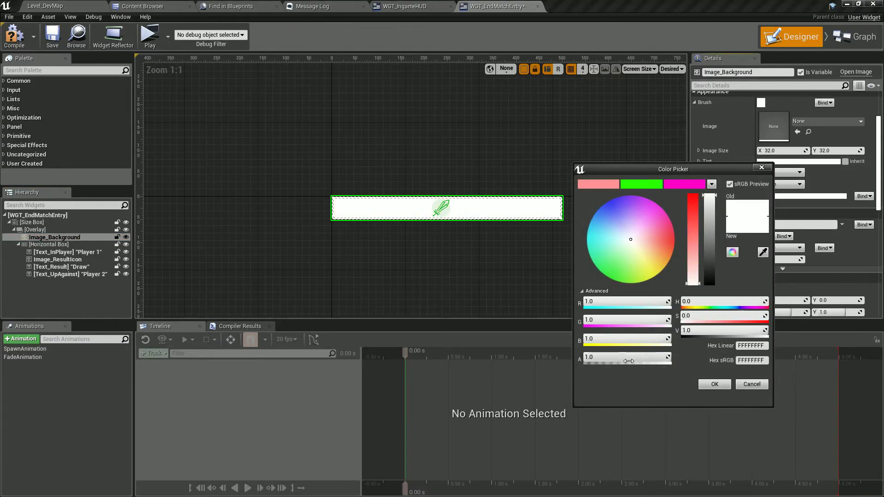
pyautogui.click(627, 361)
pyautogui.write('.1')
pyautogui.press('Return')
pyautogui.click(719, 387)
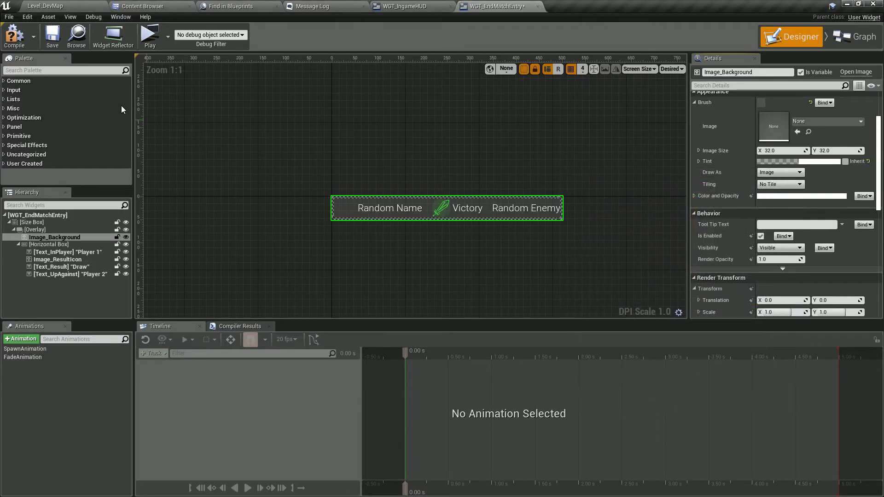
pyautogui.click(15, 36)
pyautogui.click(52, 36)
# Step: Add Image_Background to SpawnAnimation and give it a Render Opacity track
pyautogui.click(25, 349)
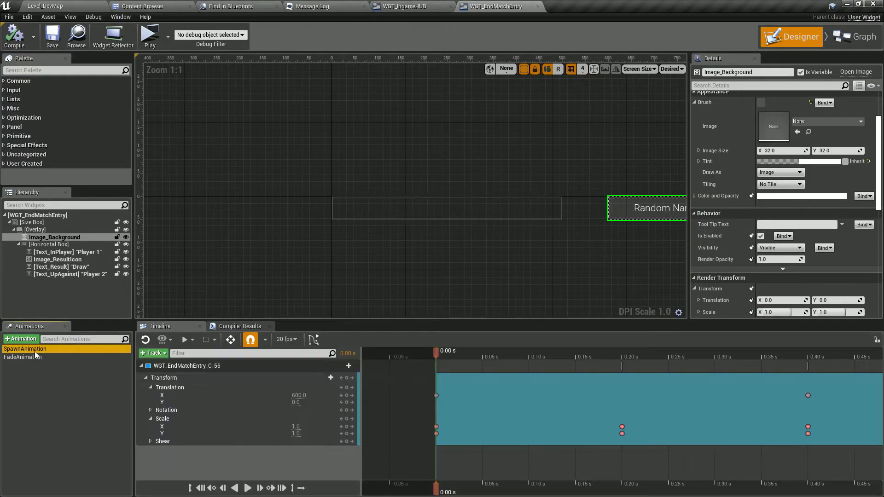
pyautogui.click(141, 366)
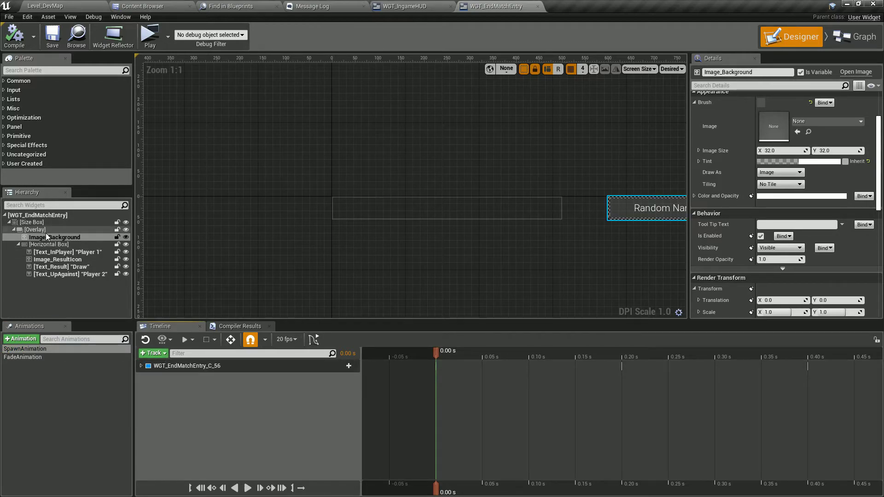
pyautogui.click(159, 352)
pyautogui.click(170, 365)
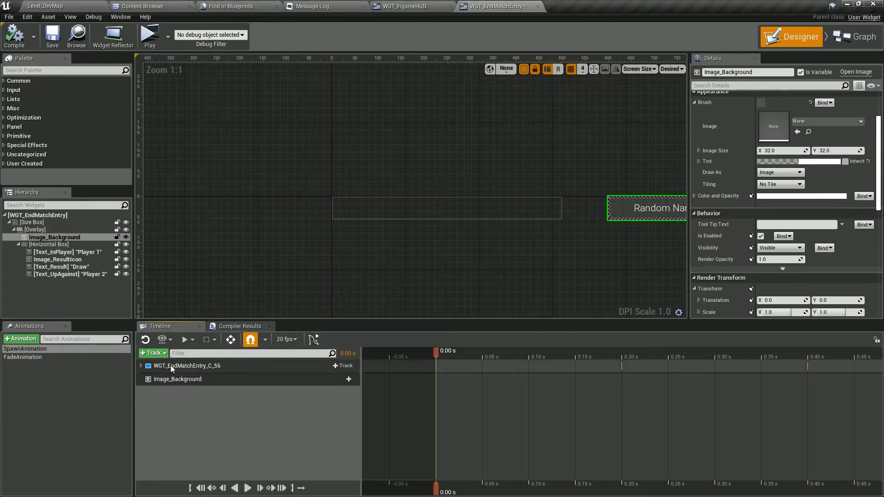
pyautogui.click(253, 377)
pyautogui.click(333, 380)
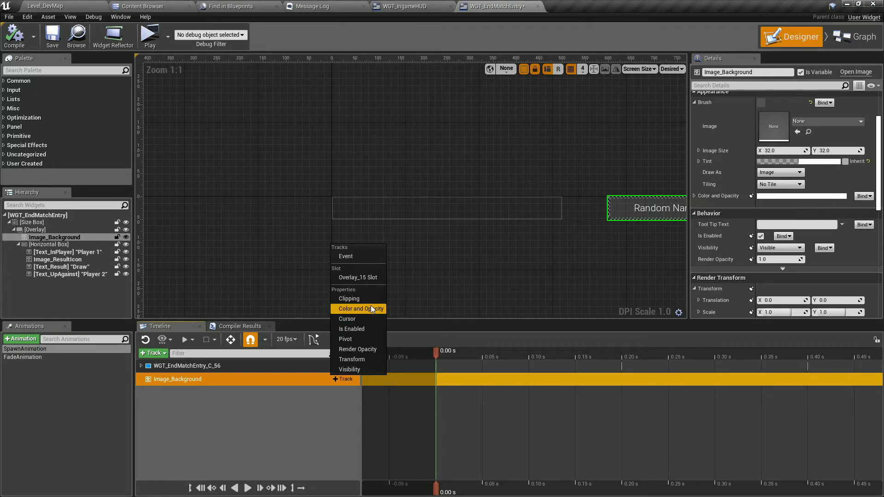
pyautogui.click(377, 349)
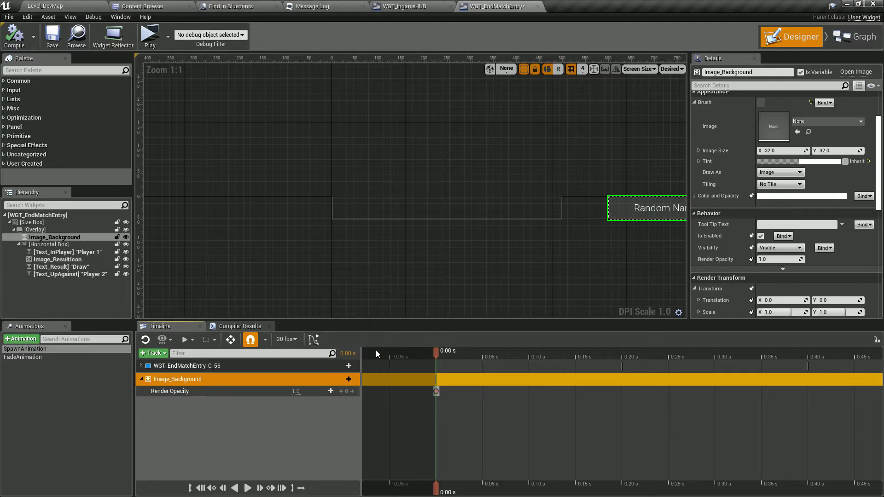
# Step: Set the alpha of Image_Background's brush Tint to 1
pyautogui.click(774, 162)
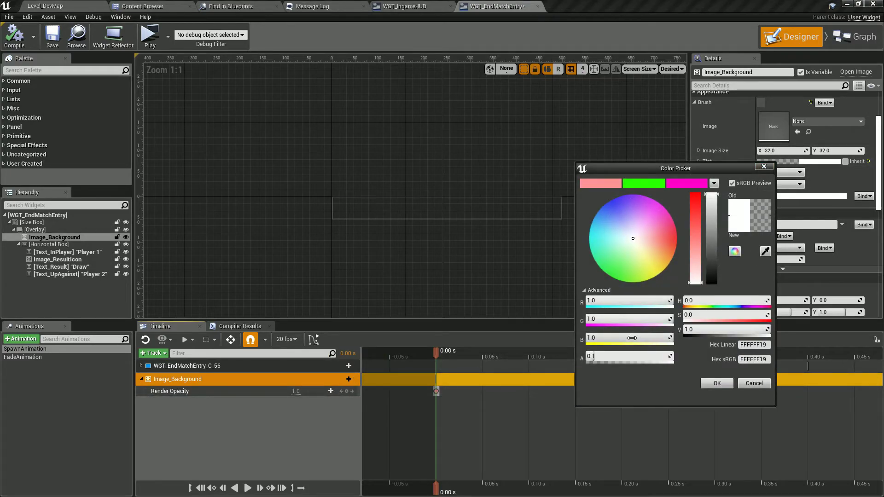
pyautogui.click(626, 355)
pyautogui.write('1')
pyautogui.press('Return')
pyautogui.click(716, 382)
# Step: Find Image_Background's Render Opacity property, set it to 0.1, and compile and save the widget
pyautogui.scroll(-8, 785, 215)
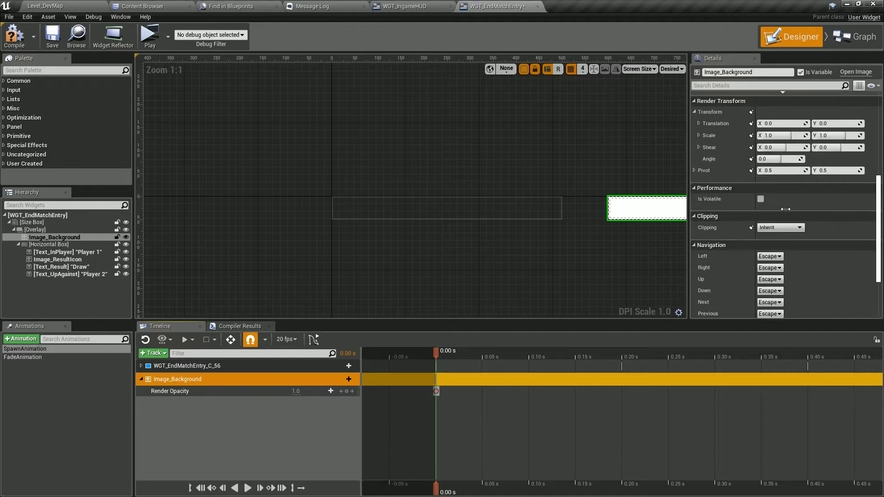
pyautogui.scroll(8, 752, 241)
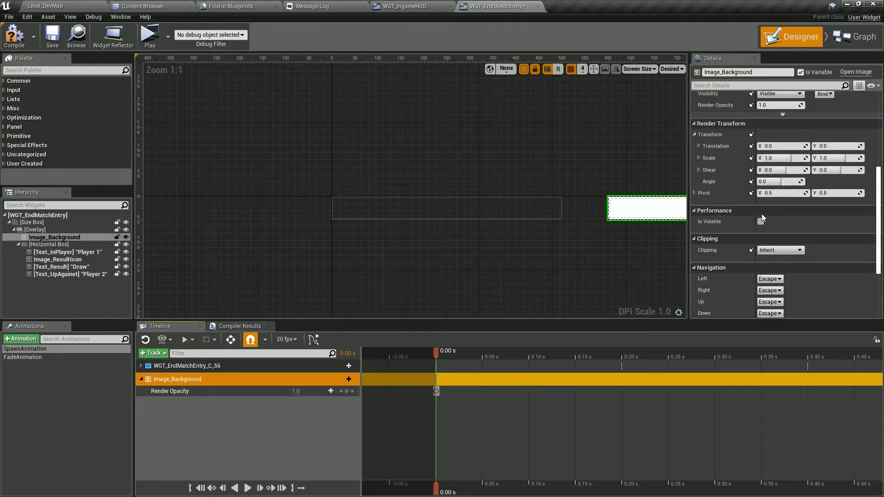
pyautogui.scroll(2, 752, 182)
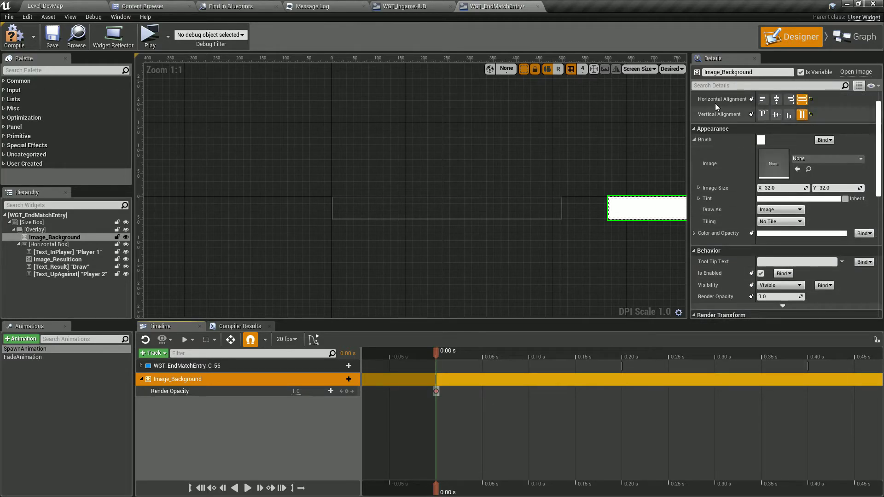
pyautogui.click(712, 85)
pyautogui.write('opac')
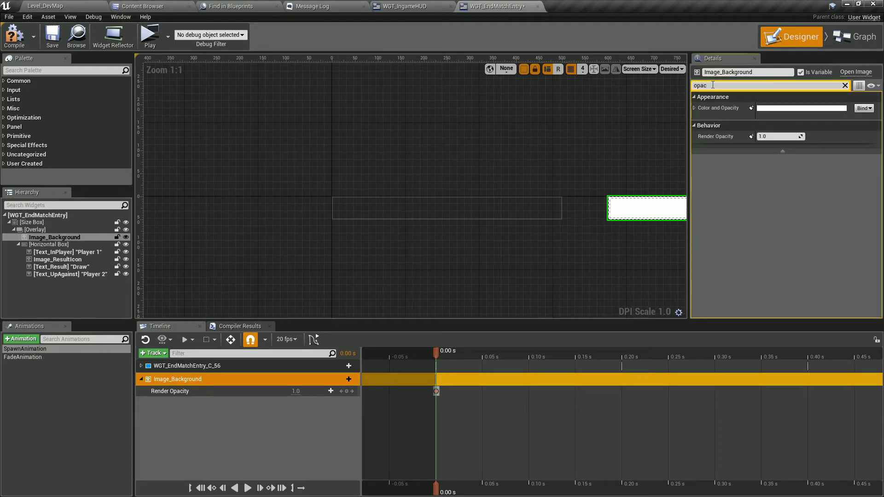
pyautogui.click(778, 137)
pyautogui.write('0.1')
pyautogui.press('Return')
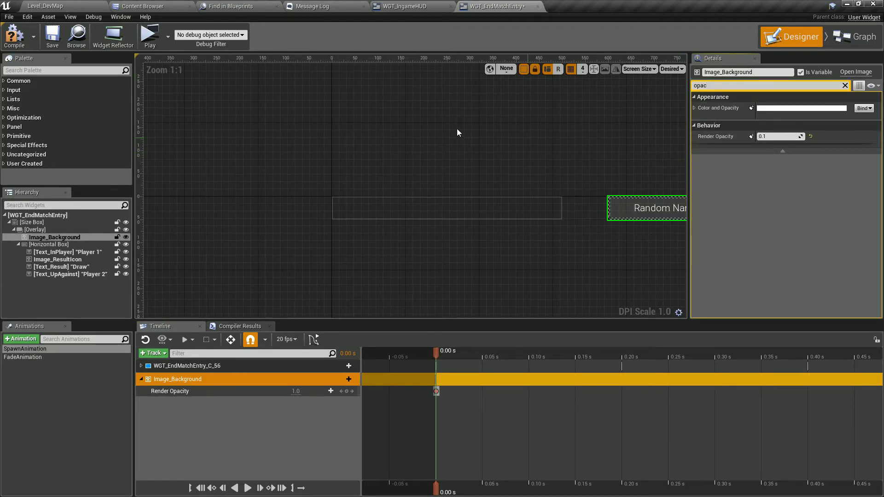
pyautogui.click(28, 16)
pyautogui.click(53, 36)
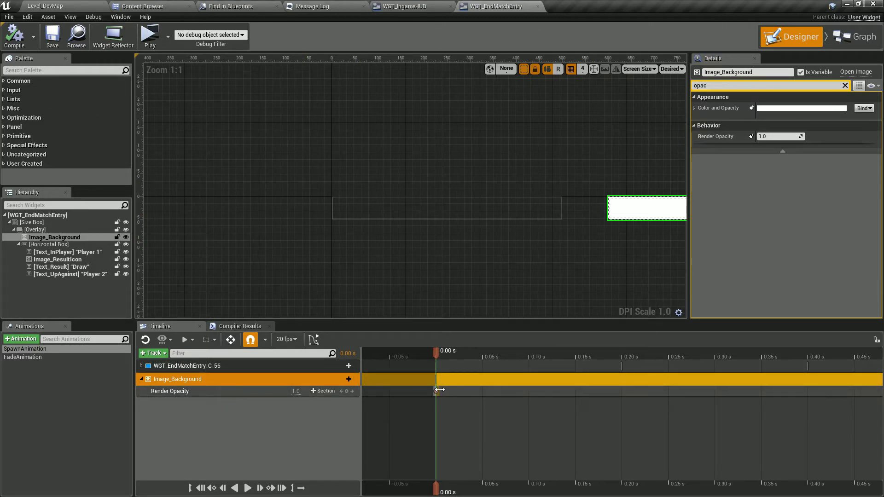
# Step: Extend the Render Opacity section of Image_Background to 0.40 s, in line with the last transform keys
pyautogui.moveTo(439, 390); pyautogui.dragTo(657, 391)
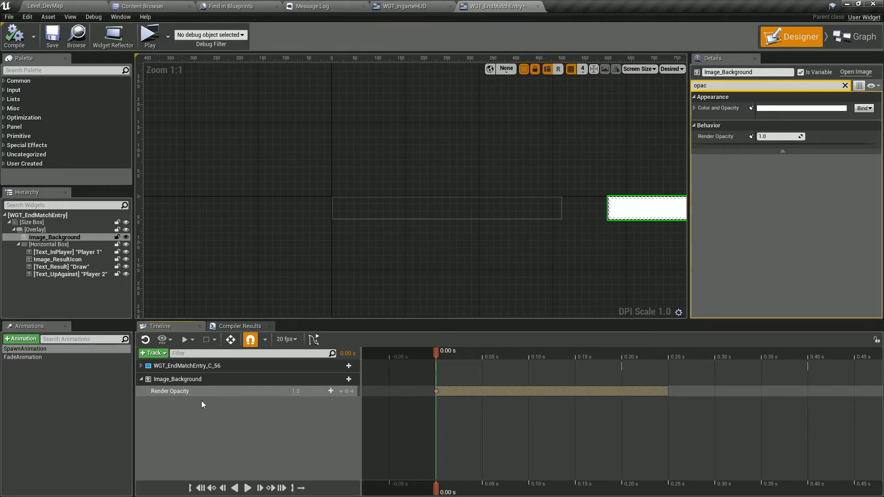
pyautogui.click(141, 365)
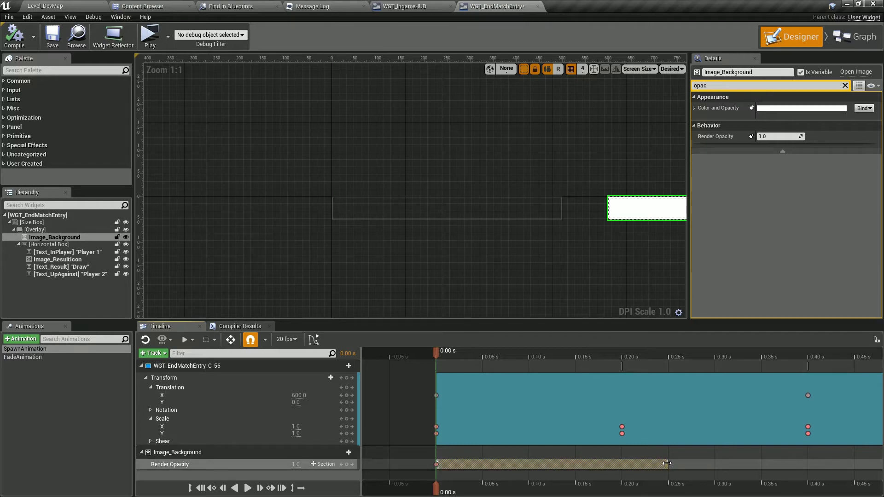
pyautogui.moveTo(666, 463); pyautogui.dragTo(808, 463)
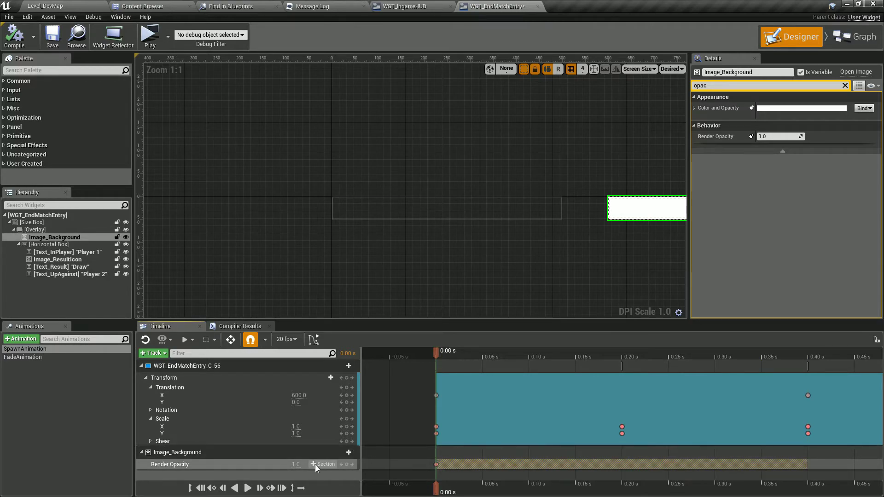
# Step: Key Image_Background's Render Opacity at 0 at the start of SpawnAnimation and at 0.1 at 0.40 s
pyautogui.write('0')
pyautogui.press('Return')
pyautogui.press('space')
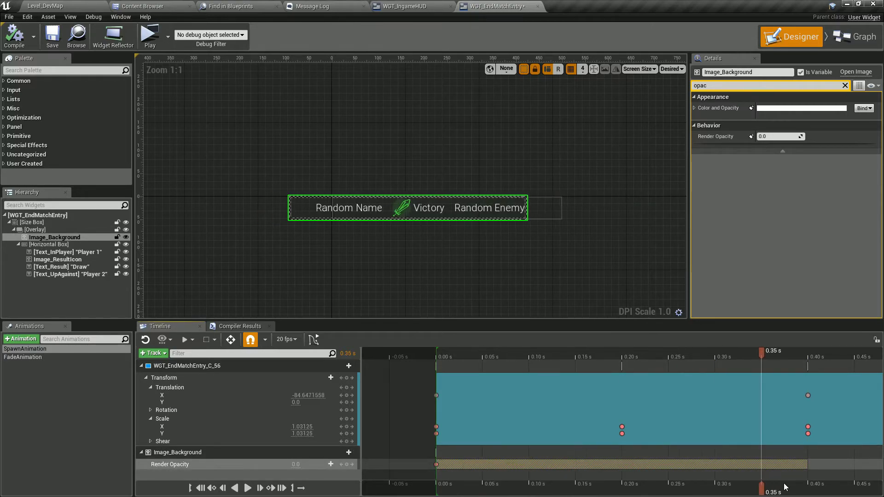
pyautogui.click(347, 464)
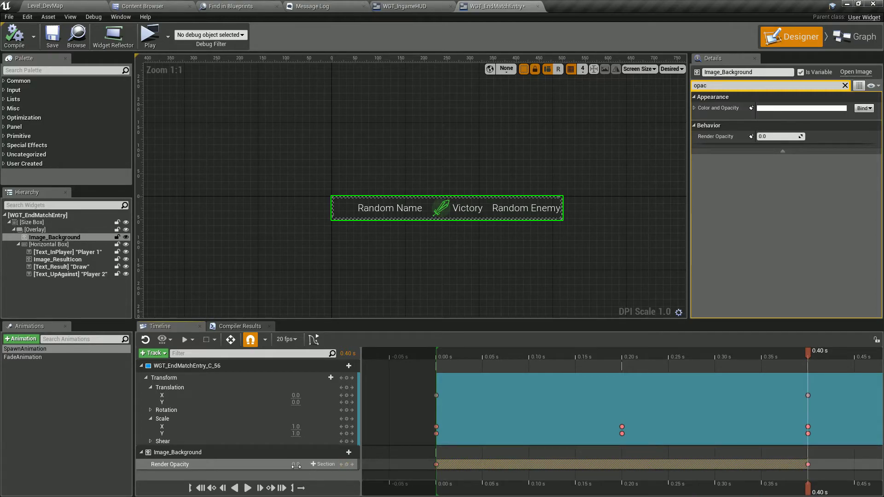
# Step: Preview SpawnAnimation from its start, then preview FadeAnimation
pyautogui.click(203, 488)
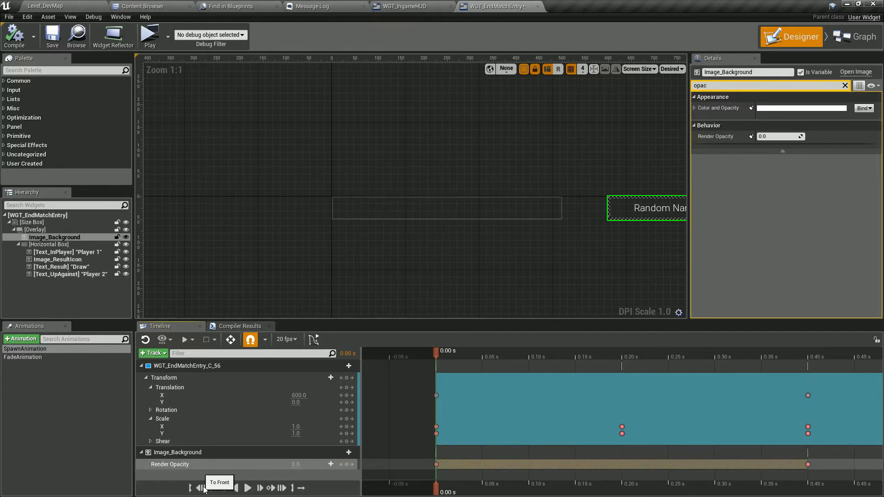
pyautogui.click(245, 487)
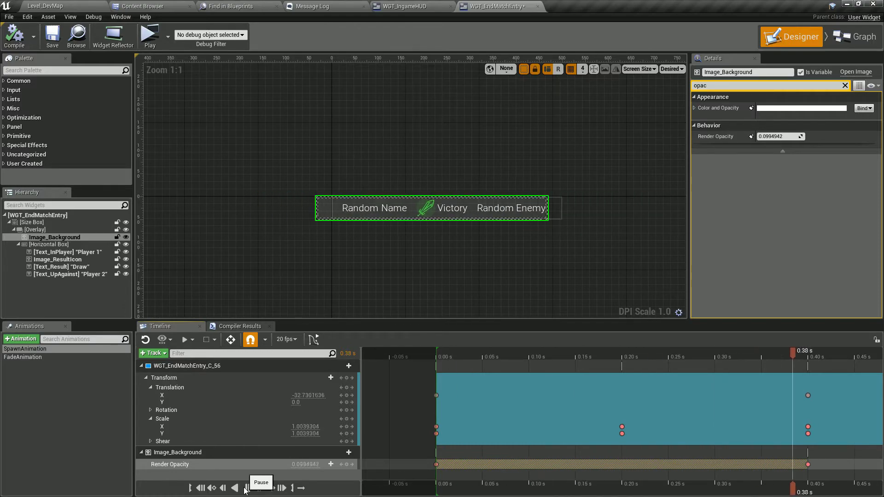
pyautogui.click(23, 357)
pyautogui.click(247, 488)
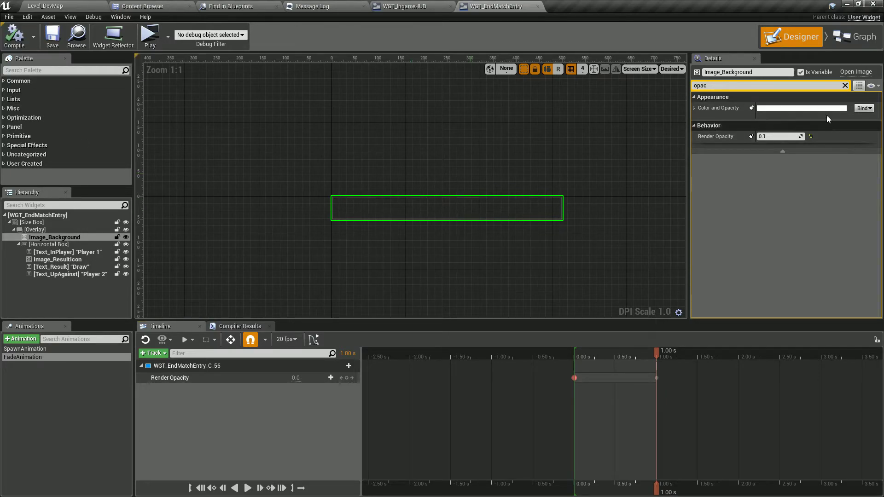
# Step: Clear the property filter and replay SpawnAnimation several times to check Image_Background's opacity fade
pyautogui.click(845, 85)
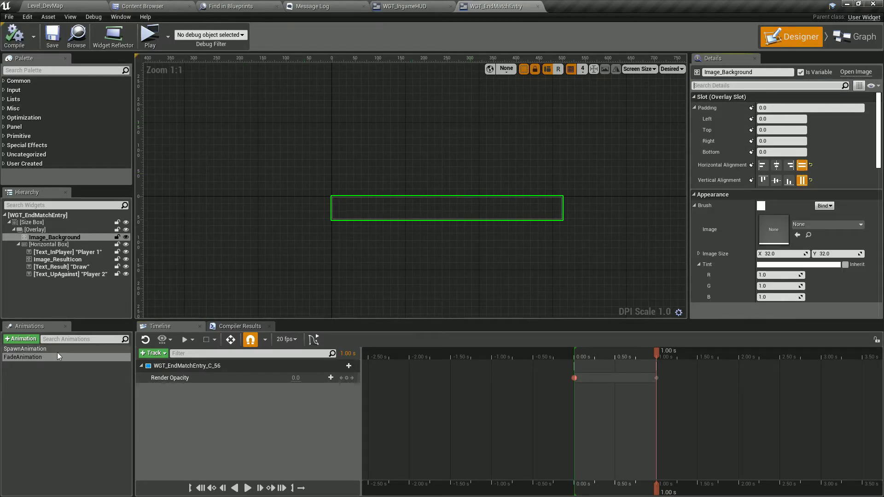
pyautogui.click(46, 350)
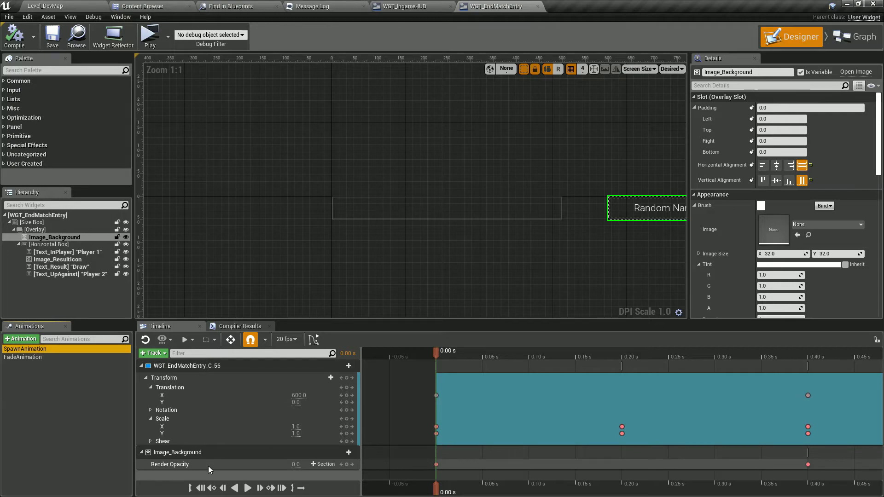
pyautogui.click(208, 465)
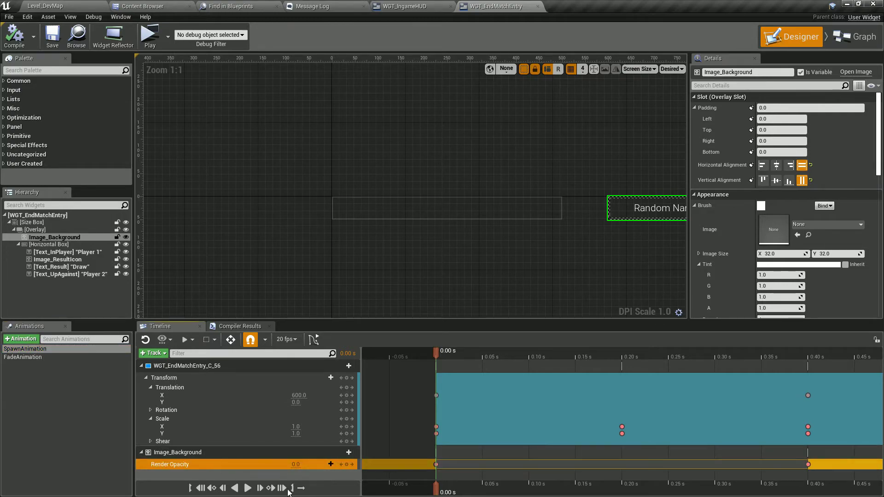
pyautogui.click(247, 488)
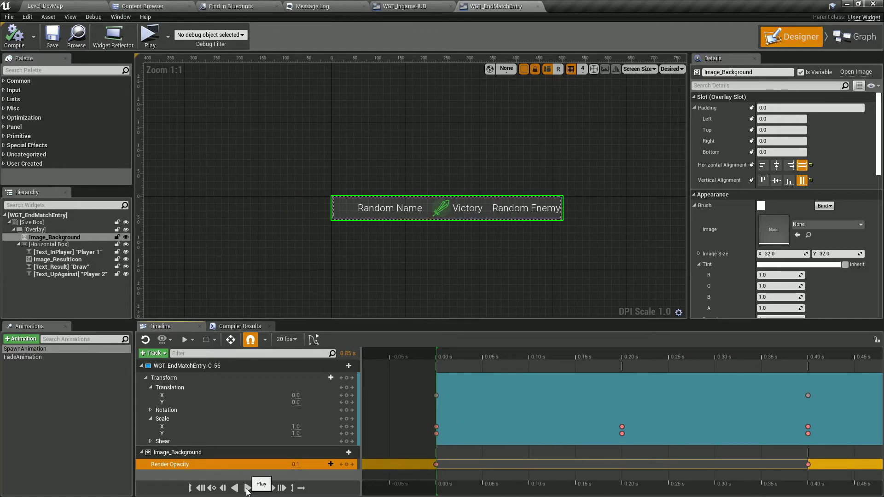
pyautogui.click(247, 488)
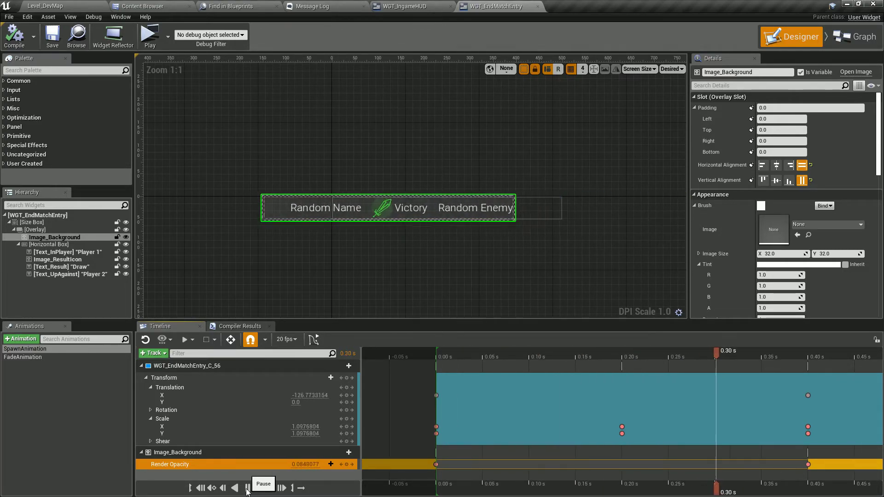
pyautogui.click(247, 489)
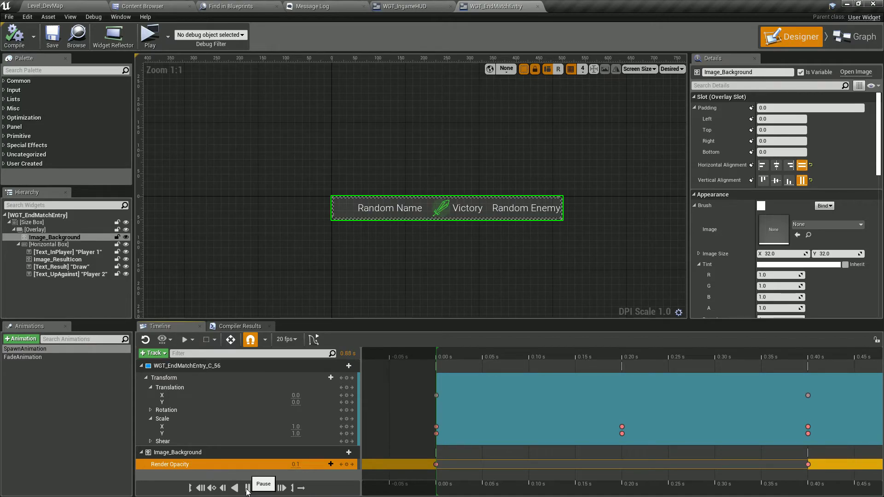
# Step: Stop the preview and delete the Image_Background track from SpawnAnimation
pyautogui.click(247, 489)
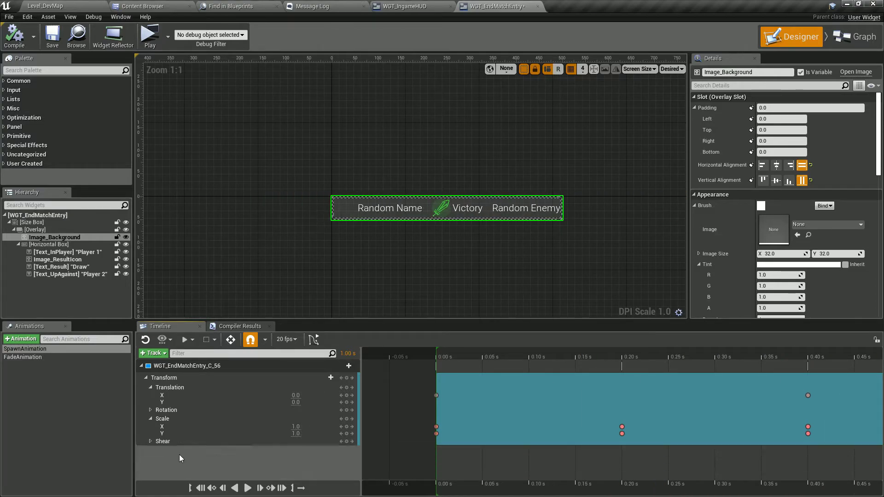
pyautogui.rightClick(175, 452)
pyautogui.click(175, 383)
pyautogui.click(43, 387)
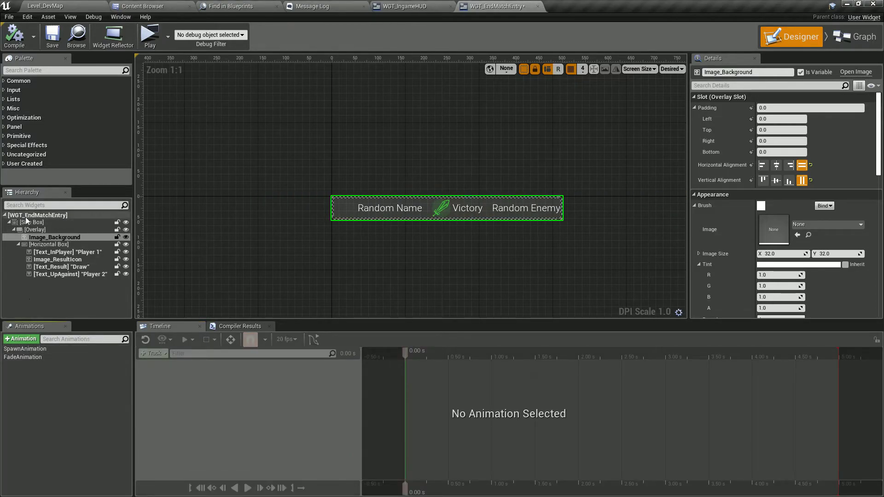
# Step: Reopen SpawnAnimation and add a Render Opacity track to the root WGT_EndMatchEntry widget
pyautogui.click(18, 216)
pyautogui.click(60, 349)
pyautogui.click(154, 353)
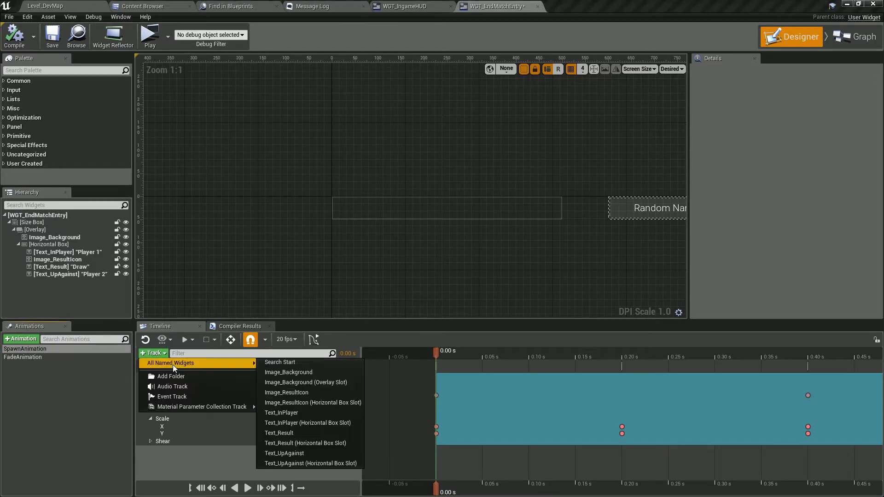
pyautogui.click(206, 471)
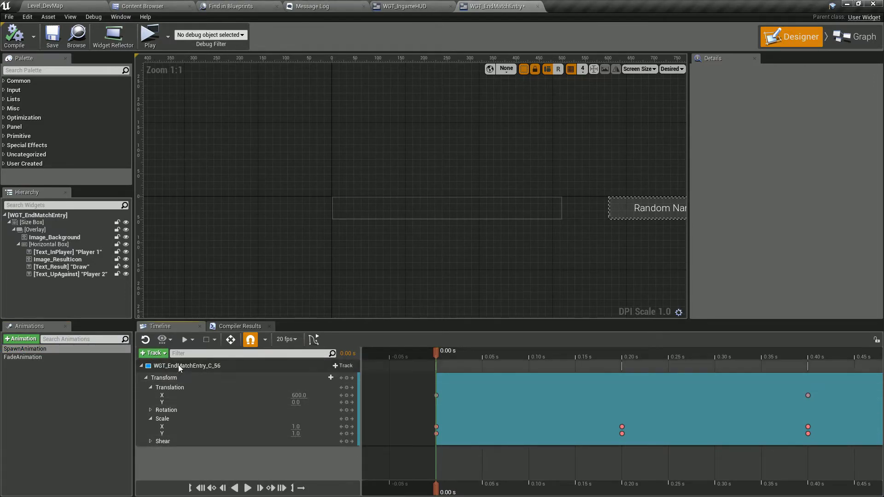
pyautogui.click(356, 365)
pyautogui.click(352, 339)
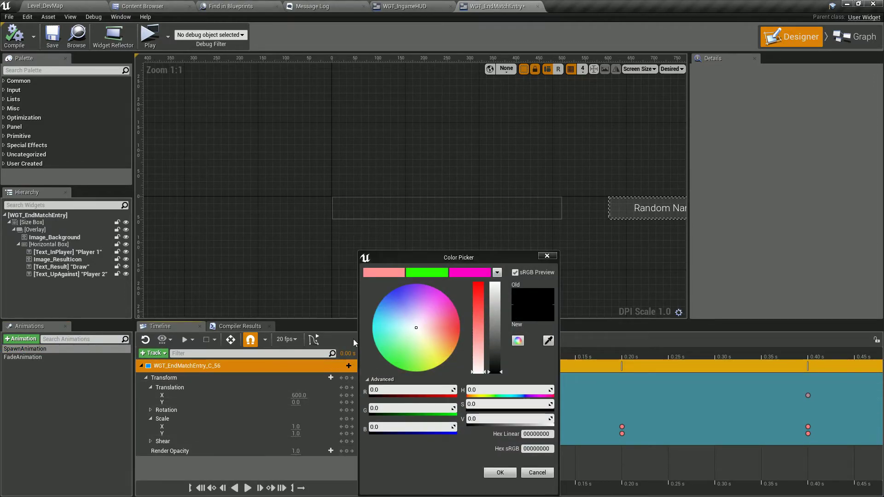
pyautogui.click(546, 255)
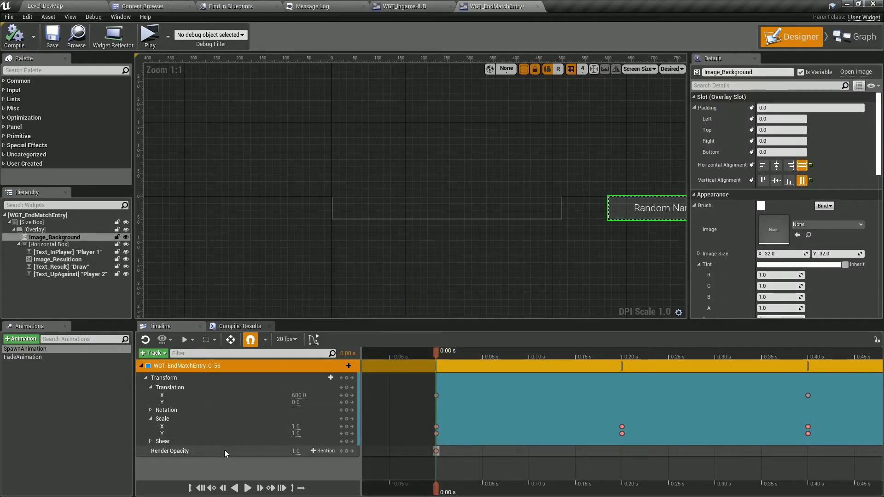
# Step: Extend the root widget's Render Opacity section to 0.40 s and key it at 1.0 at that time
pyautogui.moveTo(438, 454); pyautogui.dragTo(793, 460)
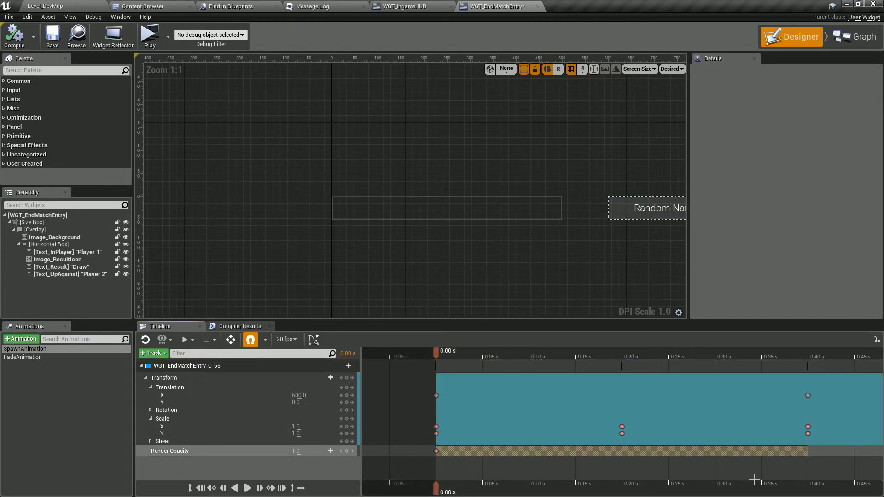
pyautogui.moveTo(523, 489); pyautogui.dragTo(802, 481)
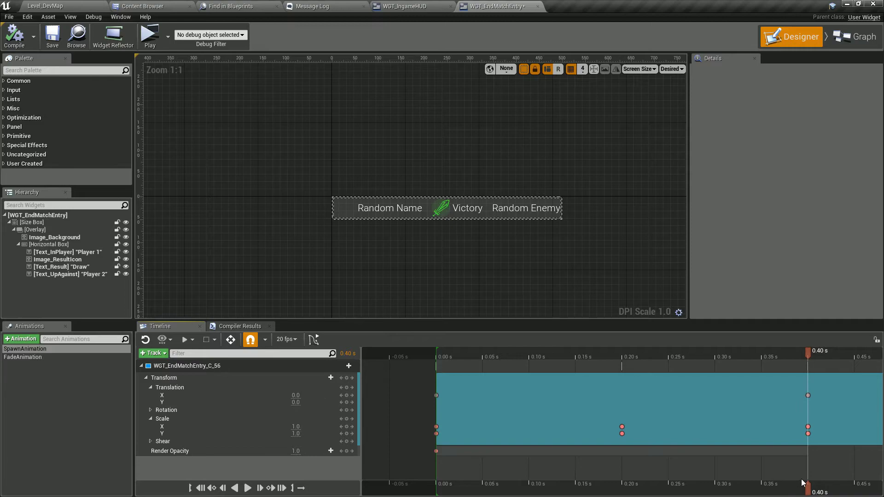
pyautogui.click(347, 451)
# Step: Preview SpawnAnimation from its start and save the widget blueprint
pyautogui.moveTo(474, 490); pyautogui.dragTo(437, 489)
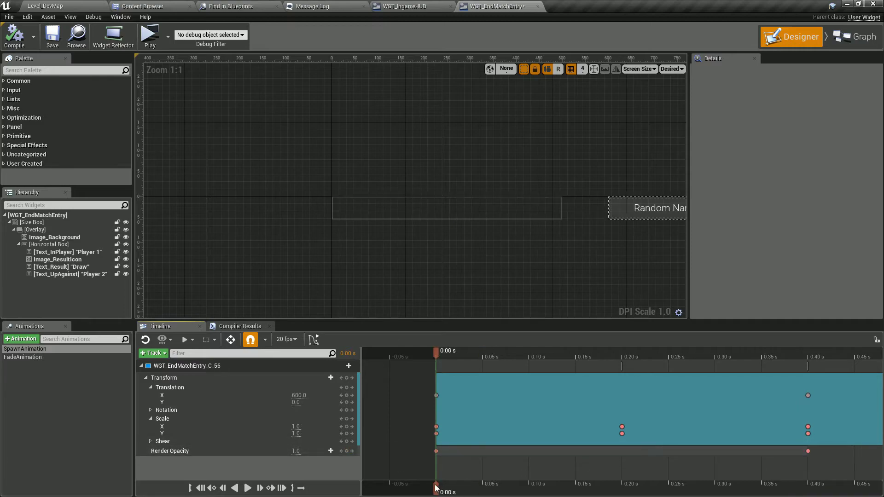
pyautogui.click(247, 488)
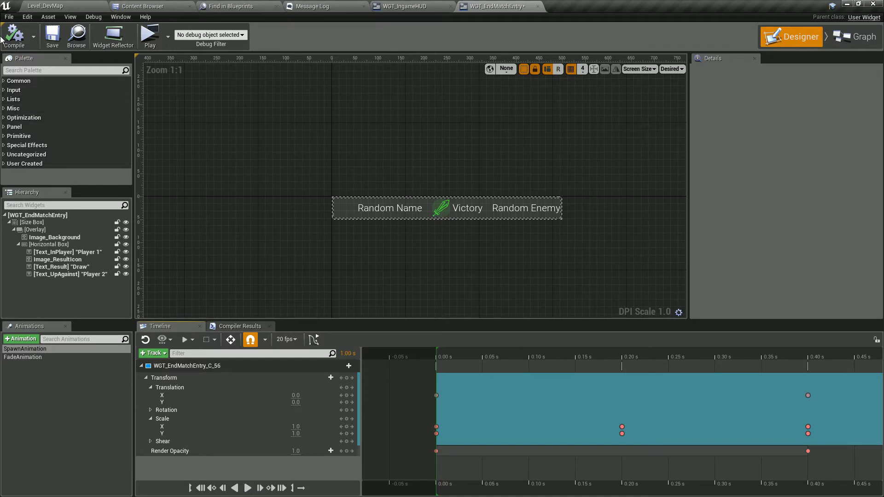
pyautogui.click(46, 42)
# Step: In the Update Match Icon function, add a Set Color and Opacity node targeting Image_Background
pyautogui.click(855, 37)
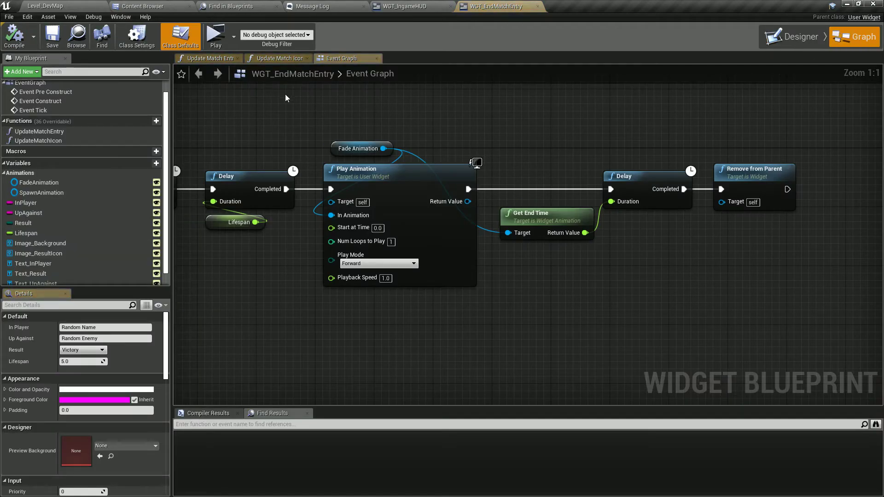
pyautogui.click(274, 58)
pyautogui.moveTo(583, 217); pyautogui.dragTo(468, 254, button='right')
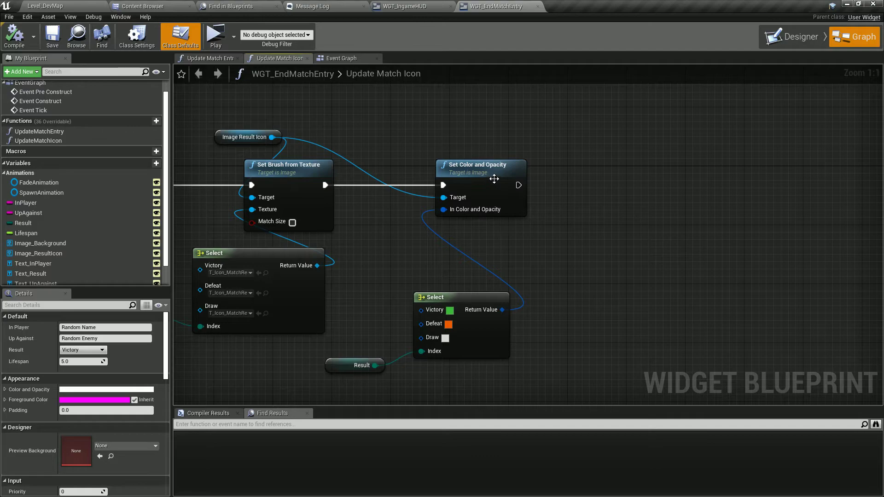
pyautogui.scroll(-2, 69, 235)
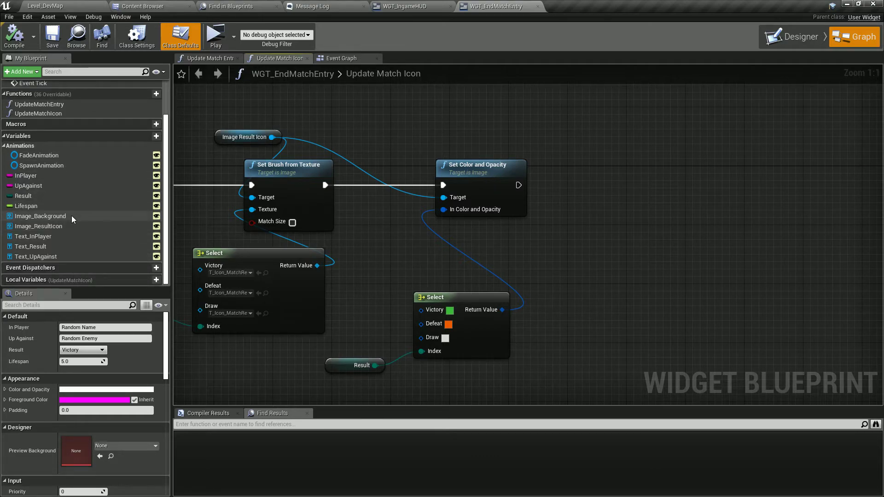
pyautogui.moveTo(71, 215); pyautogui.dragTo(465, 135)
pyautogui.moveTo(532, 137); pyautogui.dragTo(600, 142)
pyautogui.write('set color')
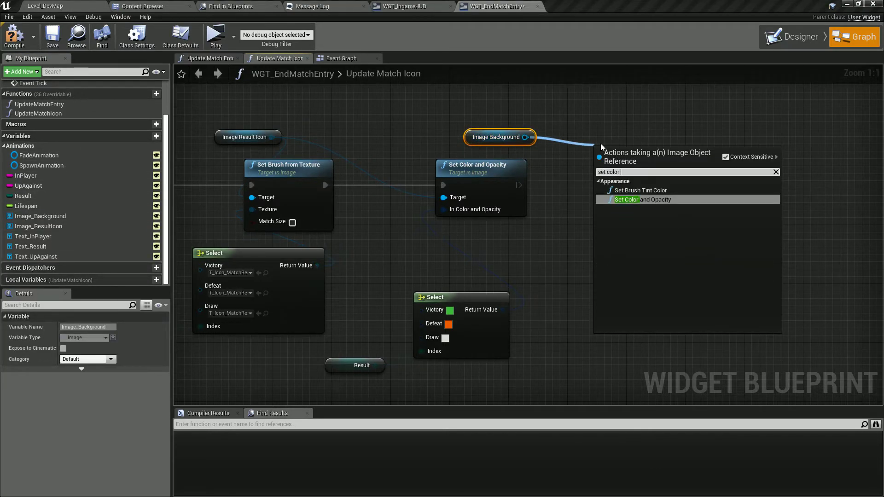
pyautogui.press('Return')
# Step: Chain the background's Set Color and Opacity after the icon's one and feed its colour from the same Select node's Return Value
pyautogui.moveTo(518, 185); pyautogui.dragTo(598, 170)
pyautogui.moveTo(634, 158); pyautogui.dragTo(620, 180)
pyautogui.moveTo(502, 309); pyautogui.dragTo(644, 206)
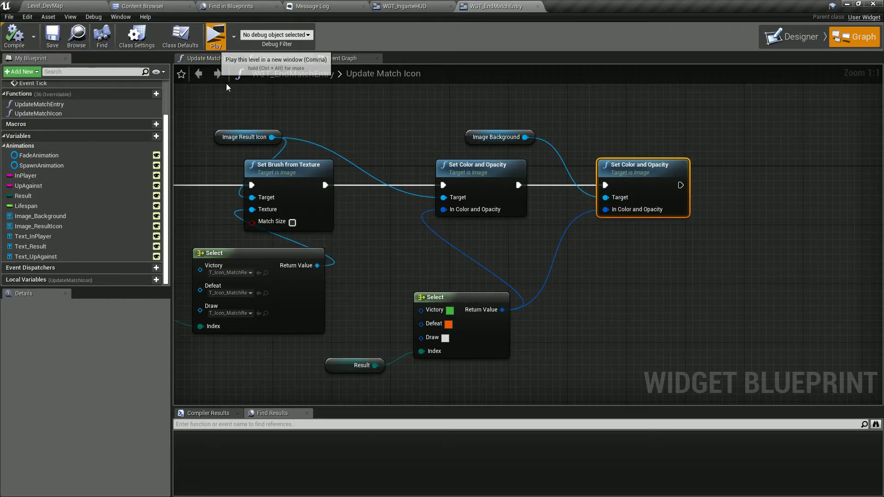
# Step: Playtest a couple of turns in the server and client windows to check the match entries' background tint, and stop the session
pyautogui.click(215, 36)
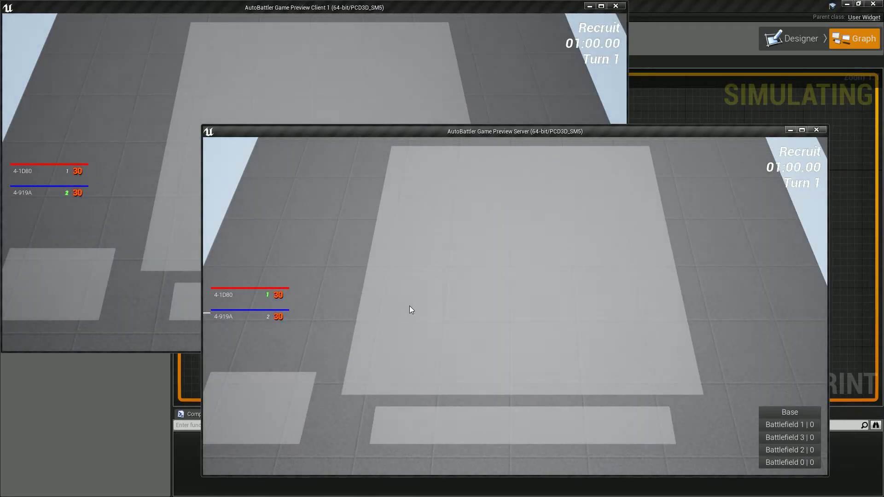
pyautogui.moveTo(497, 426); pyautogui.dragTo(506, 343)
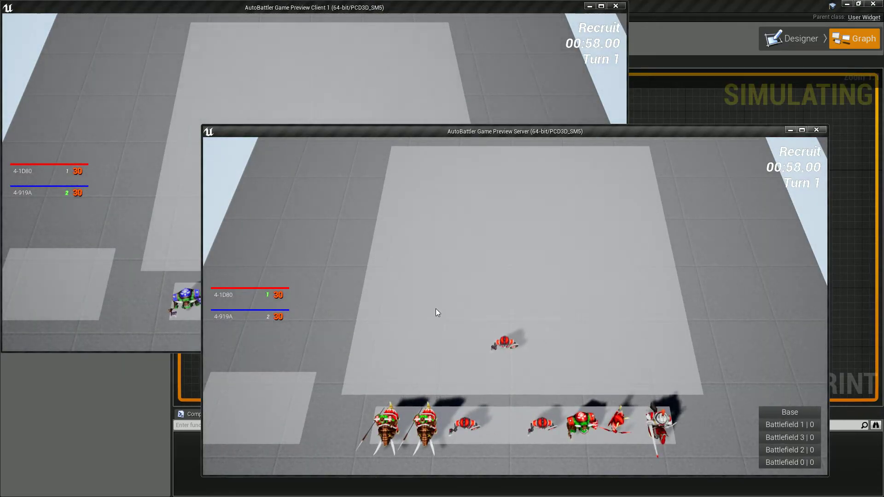
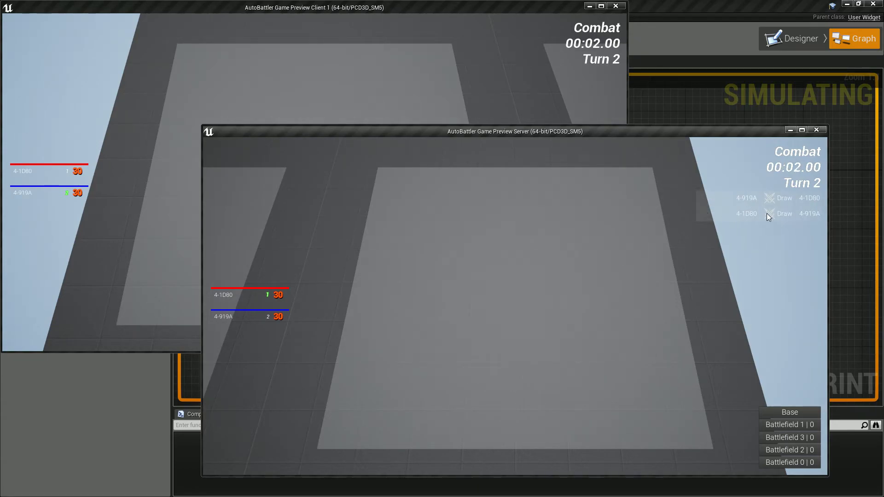
pyautogui.click(426, 73)
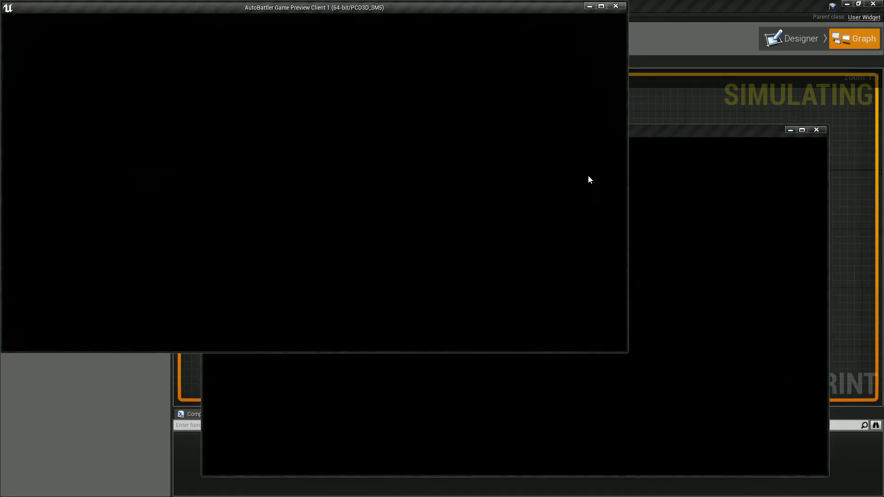
pyautogui.click(772, 203)
pyautogui.click(569, 97)
pyautogui.click(725, 215)
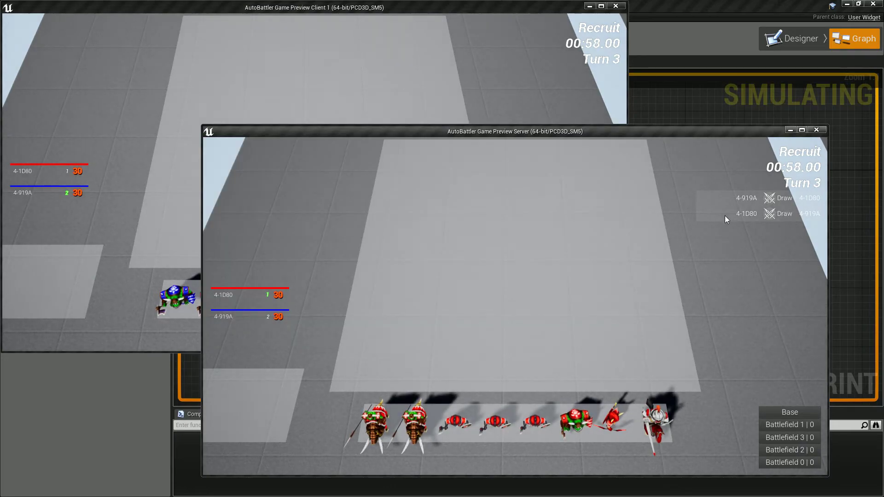
pyautogui.press('Escape')
# Step: Close all graph tabs except the Event Graph, then briefly start and stop a playtest
pyautogui.moveTo(523, 209); pyautogui.dragTo(647, 223, button='right')
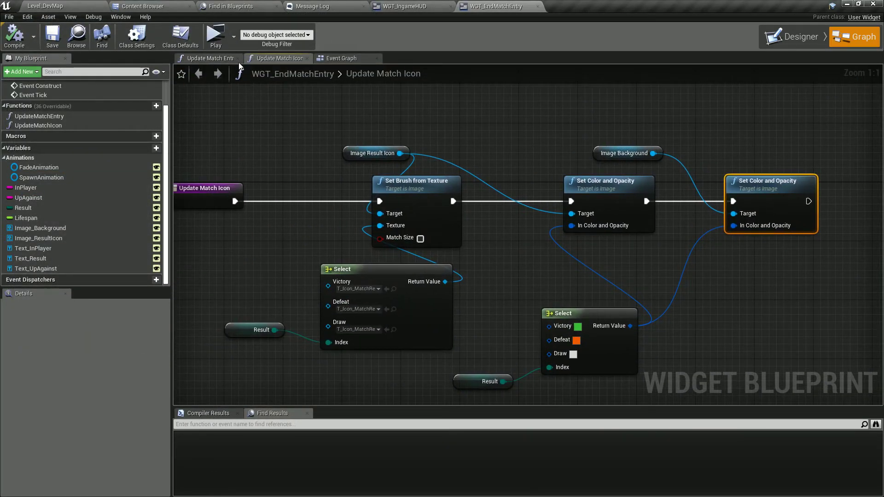
pyautogui.rightClick(338, 58)
pyautogui.click(366, 106)
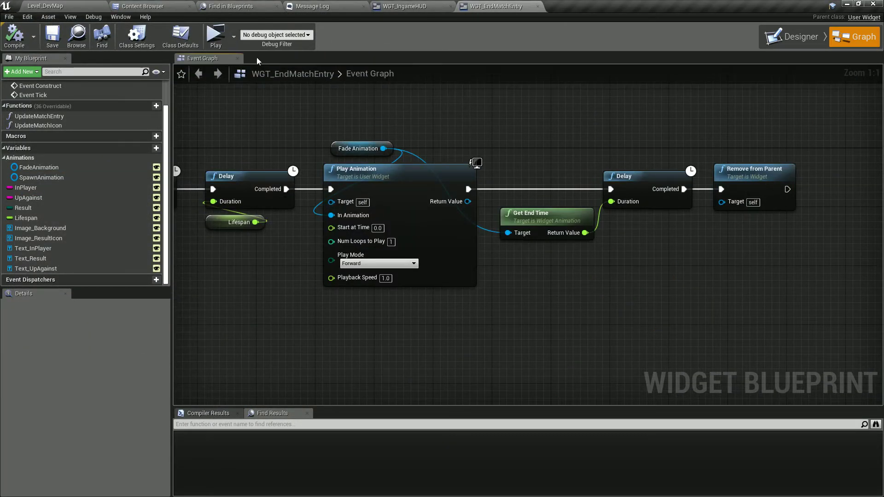
pyautogui.hotkey('alt', 'p')
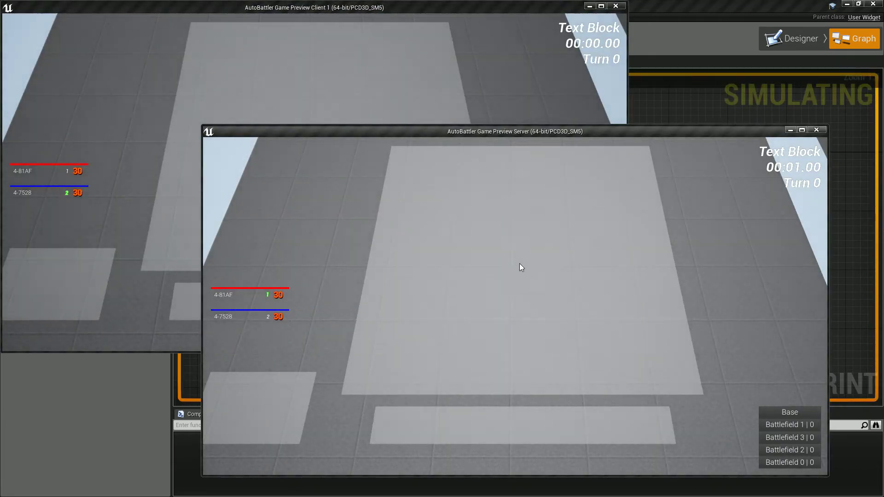
pyautogui.press('Escape')
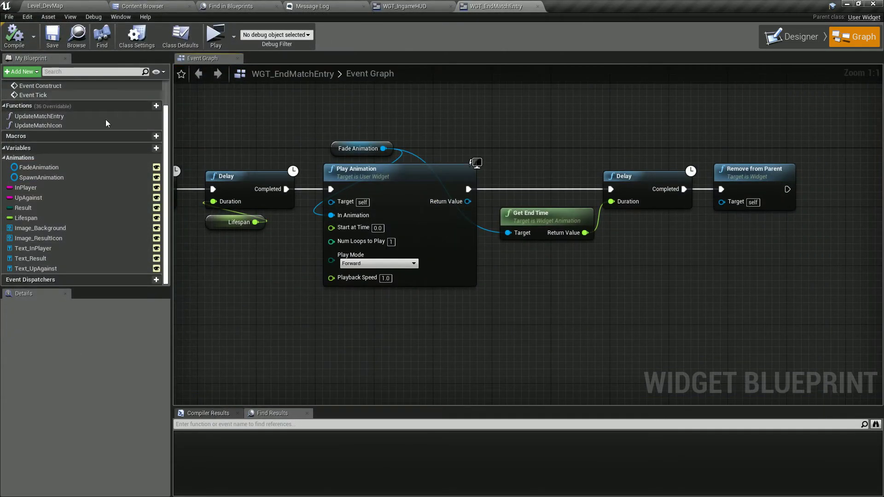
# Step: In UpdateMatchIcon, set the colour Select node's Draw option to a fully saturated bright yellow with alpha 1.0
pyautogui.doubleClick(54, 125)
pyautogui.click(461, 307)
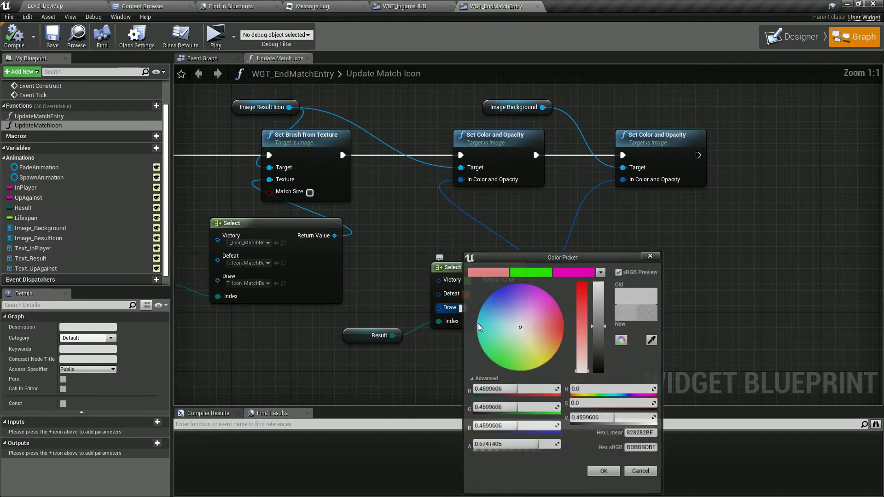
pyautogui.moveTo(479, 327); pyautogui.dragTo(554, 378)
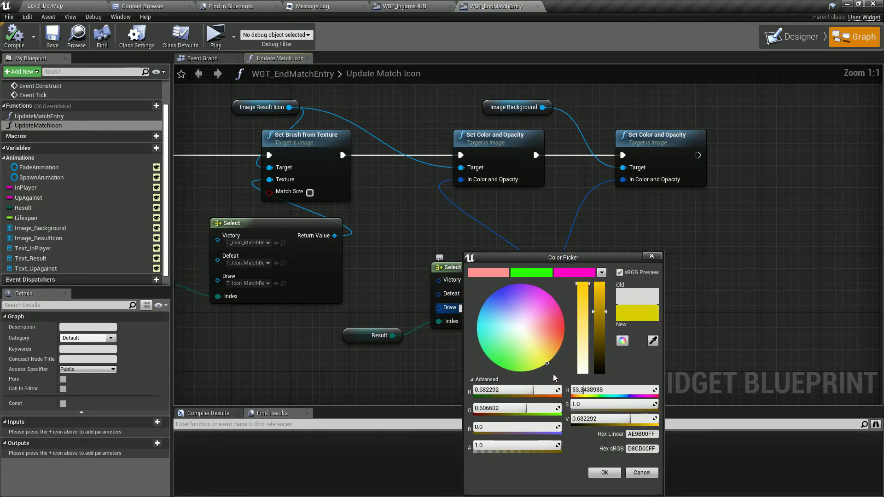
pyautogui.click(603, 473)
pyautogui.click(461, 308)
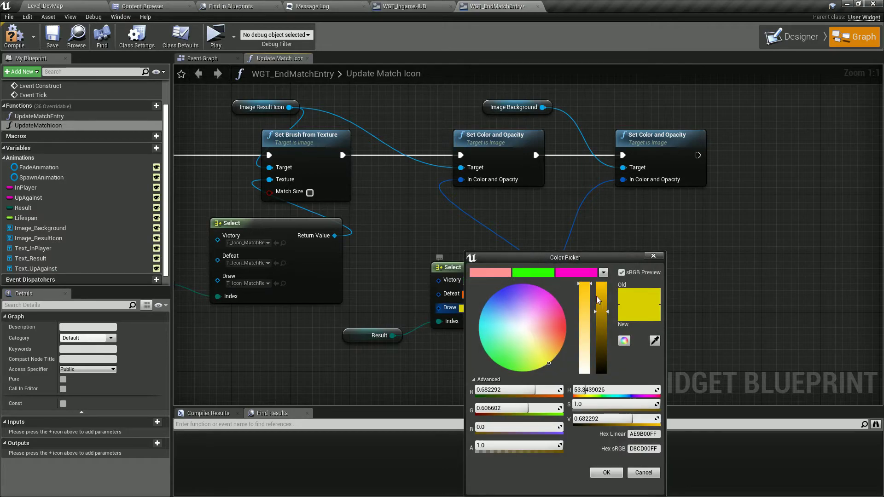
pyautogui.click(601, 294)
pyautogui.click(606, 473)
pyautogui.moveTo(551, 214); pyautogui.dragTo(424, 160, button='right')
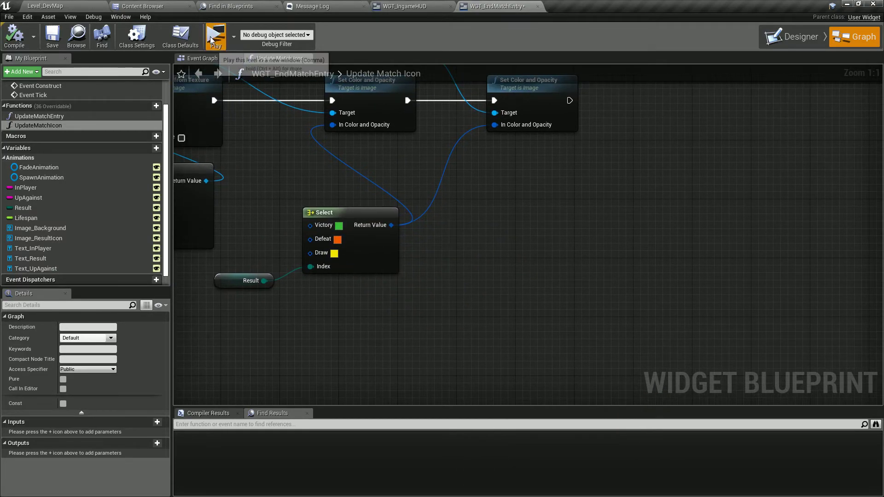
# Step: Start a playtest and advance through turns 2 and 3 in the server and client windows to check the match entries' result colours
pyautogui.click(216, 37)
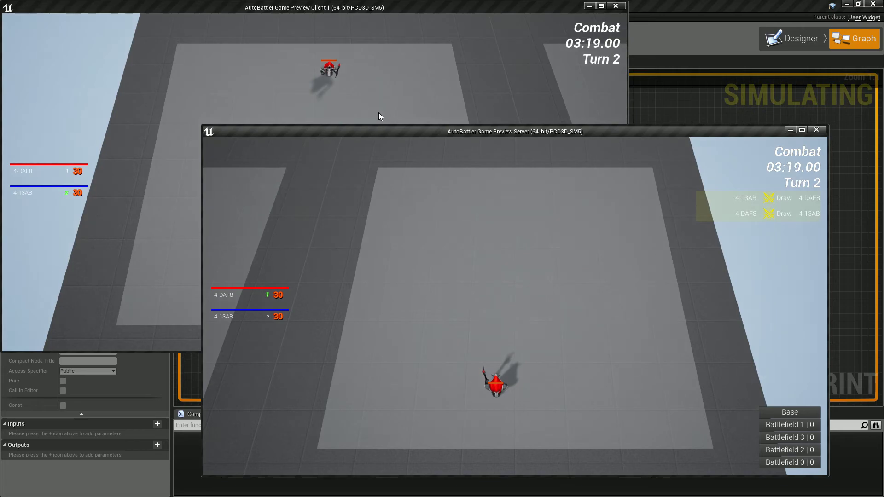
pyautogui.click(379, 111)
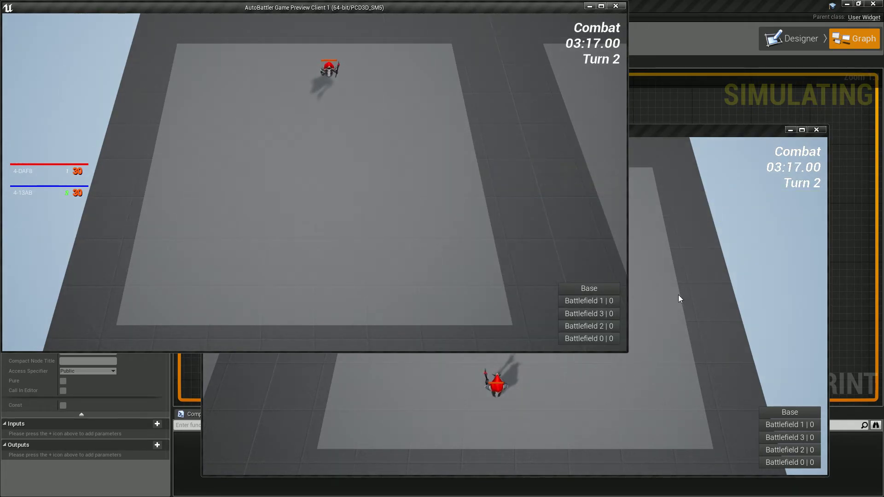
pyautogui.click(678, 294)
pyautogui.click(396, 152)
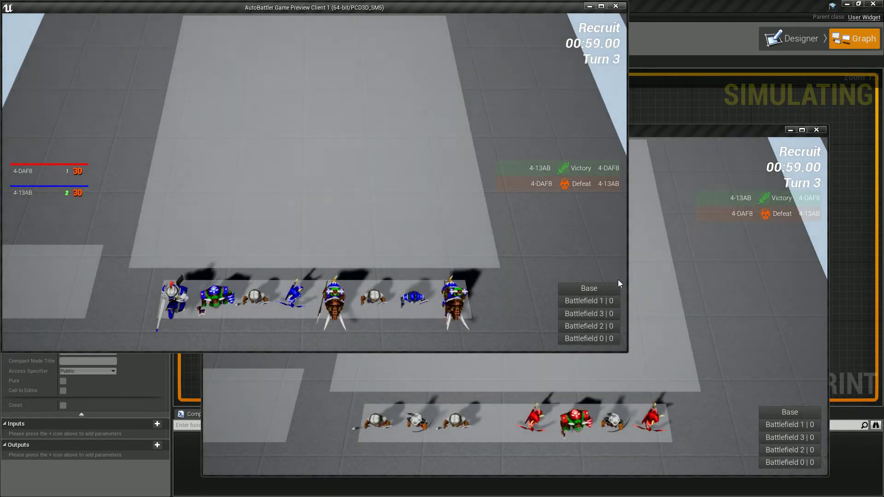
pyautogui.click(716, 321)
pyautogui.click(432, 91)
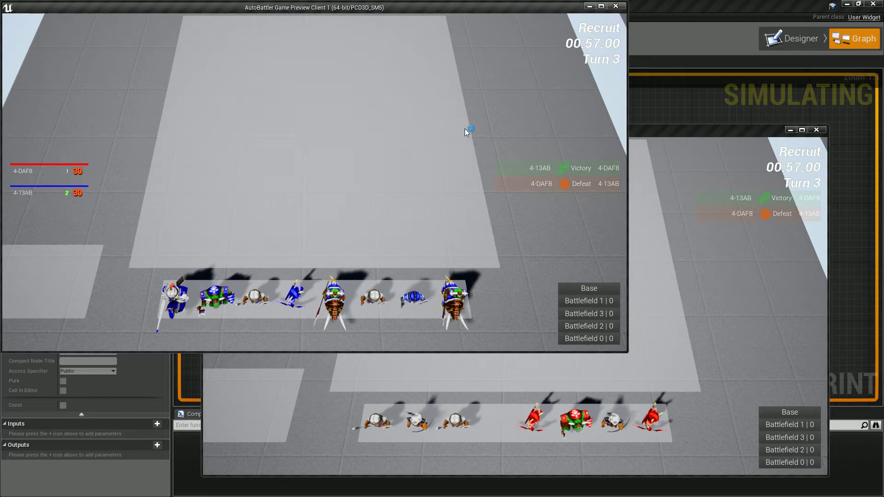
pyautogui.click(755, 306)
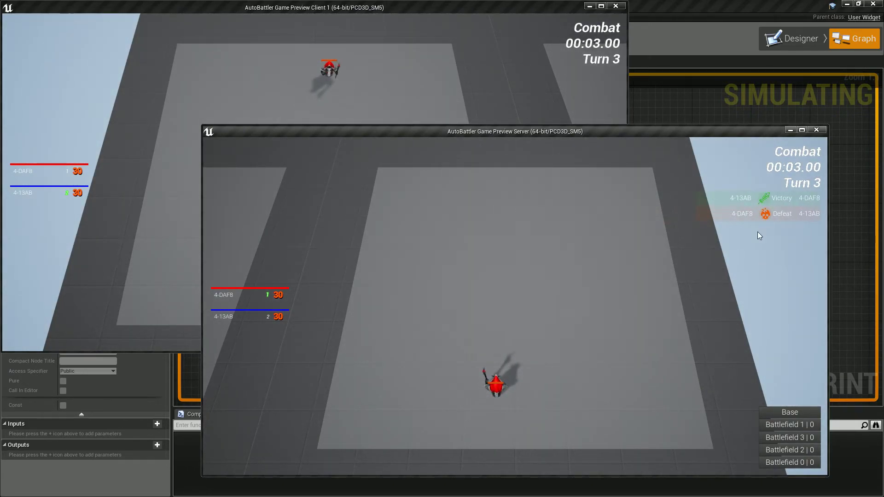
# Step: Advance the server and client through turns 4 and 5 to examine how the match entries spawn and fade, and stop the session
pyautogui.click(460, 70)
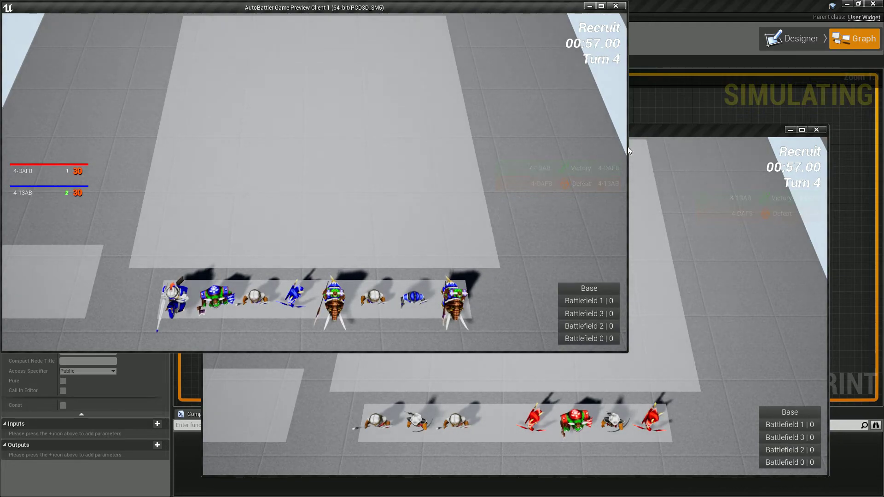
pyautogui.click(681, 276)
pyautogui.press('space')
pyautogui.click(345, 90)
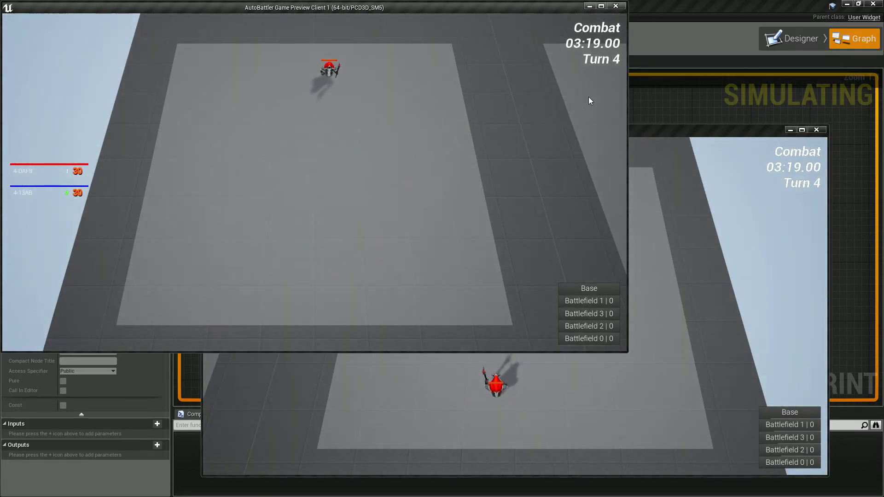
pyautogui.click(781, 303)
pyautogui.click(404, 106)
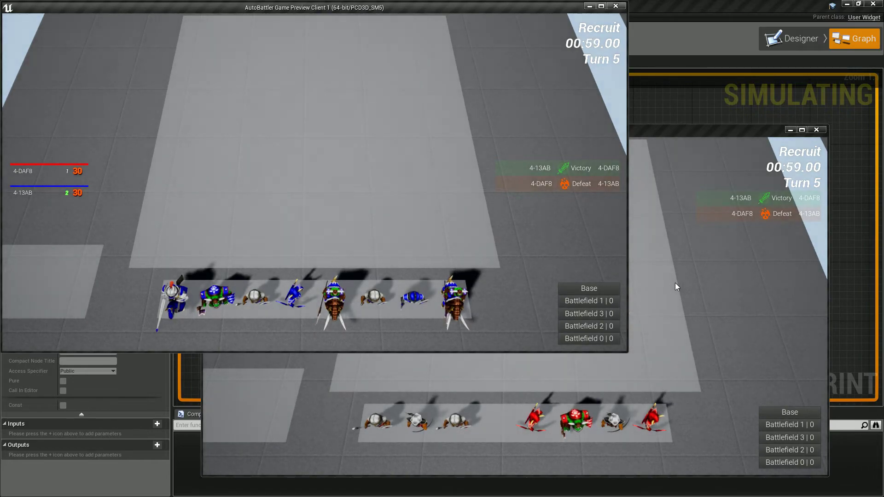
pyautogui.click(675, 283)
pyautogui.click(393, 101)
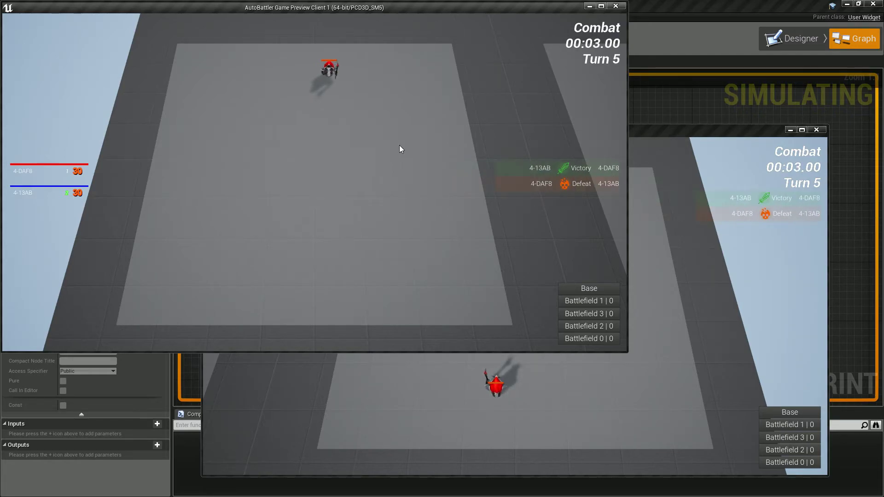
pyautogui.click(721, 221)
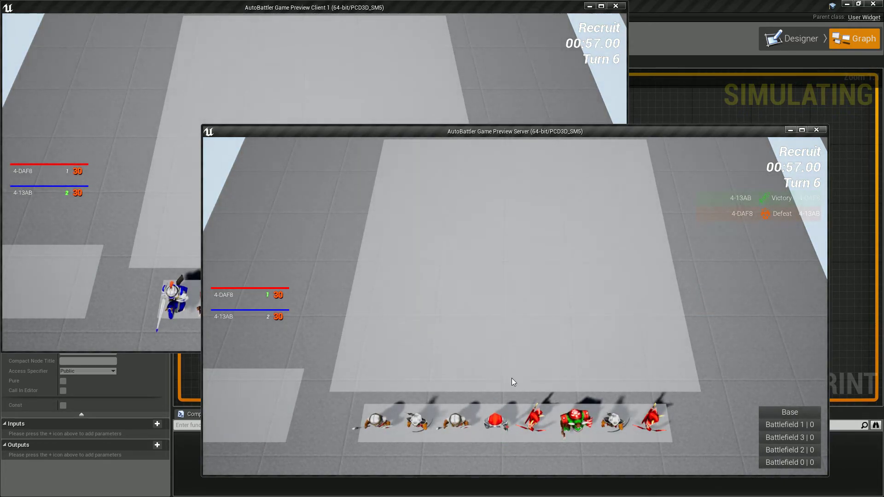
pyautogui.moveTo(497, 418)
pyautogui.mouseDown()
pyautogui.moveTo(502, 364)
pyautogui.moveTo(492, 332)
pyautogui.moveTo(495, 418)
pyautogui.mouseUp()
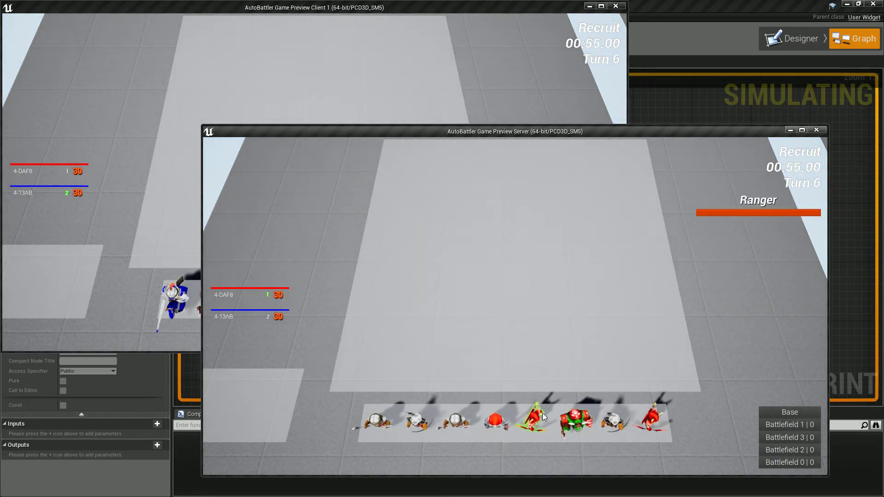
pyautogui.click(435, 94)
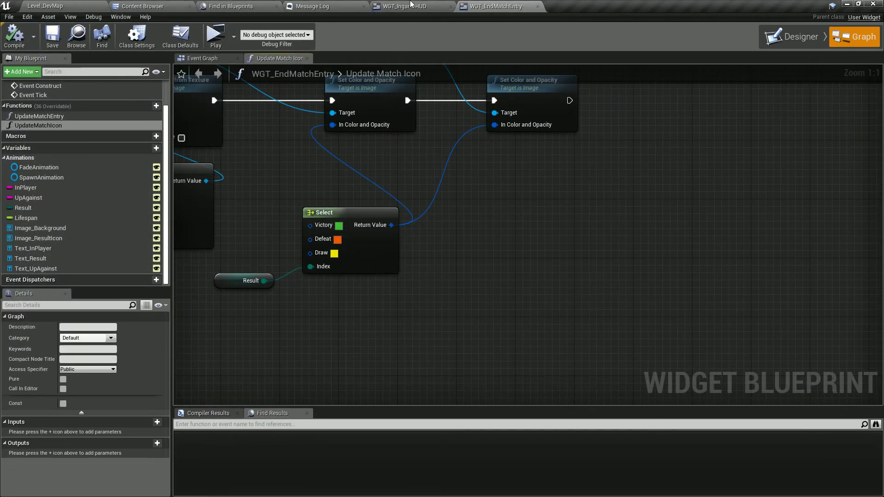
# Step: In WGT_IngameHUD, move WGT_EndMatchDisplayer out of VBox_GameInfo and directly under the root Canvas Panel
pyautogui.click(411, 6)
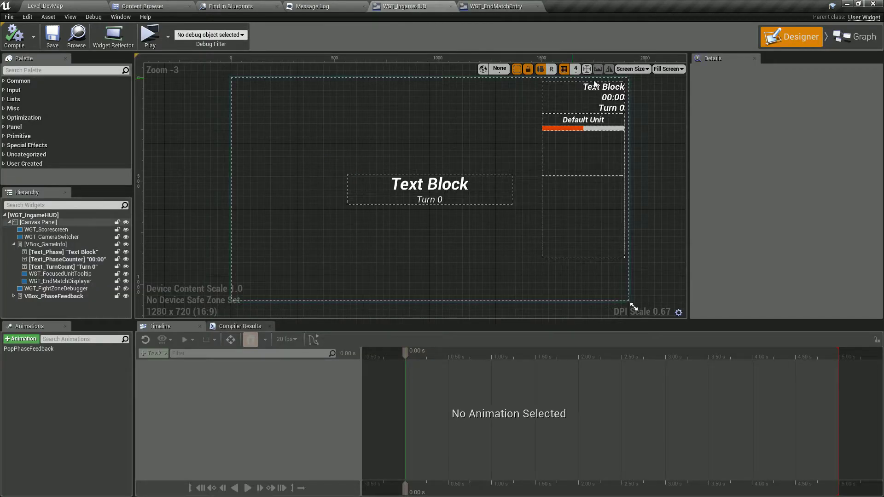
pyautogui.click(545, 229)
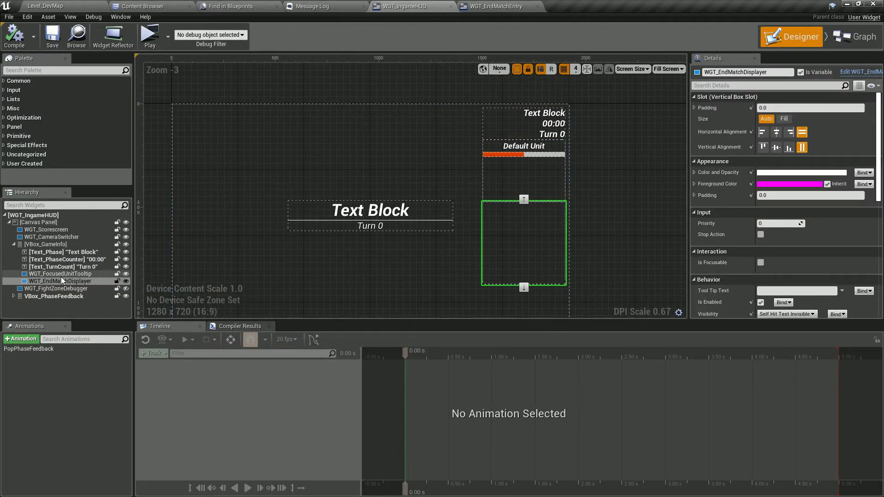
pyautogui.moveTo(61, 281); pyautogui.dragTo(30, 223)
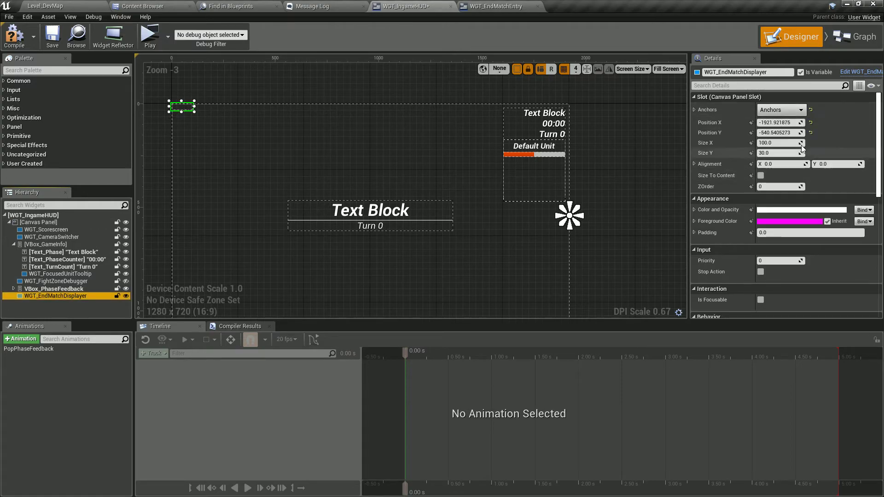
# Step: Anchor WGT_EndMatchDisplayer to the canvas's right-centre, reset its position to 0, 0, set its alignment to 1.0, 0.5, and save
pyautogui.click(810, 123)
pyautogui.click(811, 132)
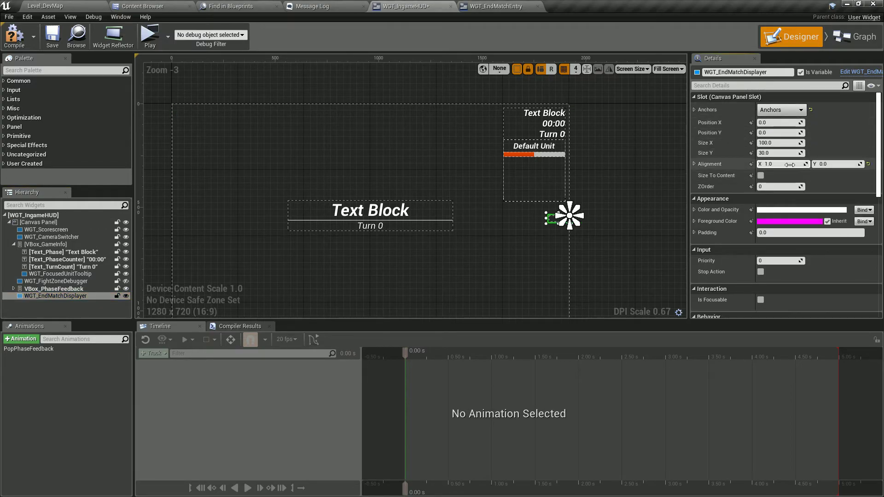
pyautogui.write('0.5')
pyautogui.press('Return')
pyautogui.click(52, 37)
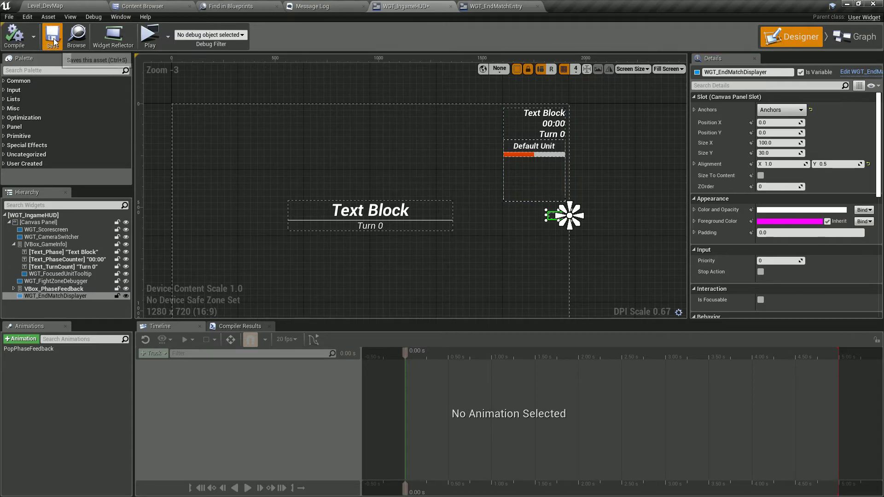
# Step: Playtest the first combat turn in both windows to check where the match entries appear, and stop the session
pyautogui.click(149, 41)
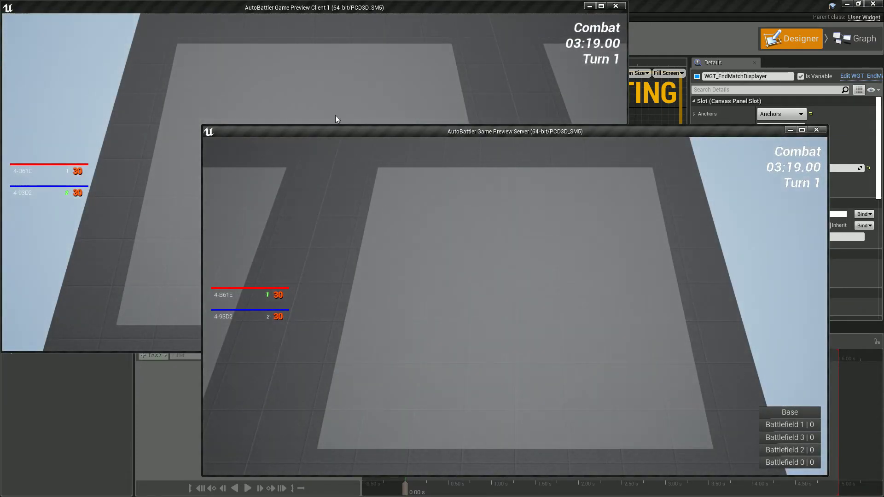
pyautogui.click(335, 116)
pyautogui.click(670, 276)
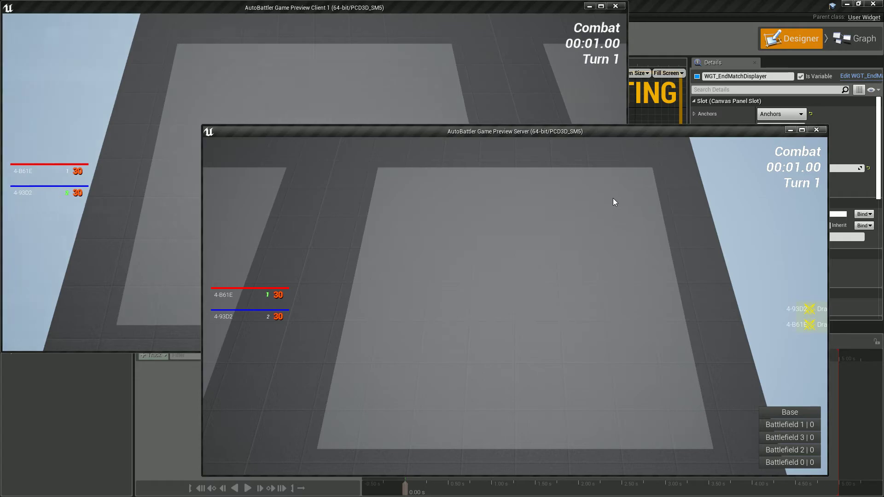
pyautogui.press('Escape')
# Step: Inspect WGT_EndMatchDisplayer's slot on the canvas, recompile, and playtest another match with a unit placed on the battlefield
pyautogui.scroll(4, 506, 234)
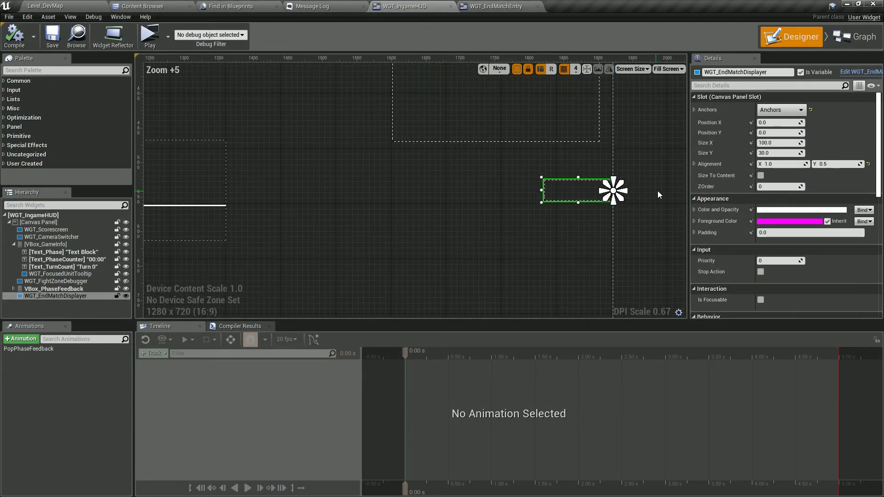
pyautogui.scroll(2, 658, 190)
pyautogui.moveTo(658, 190); pyautogui.dragTo(566, 207, button='right')
pyautogui.click(60, 295)
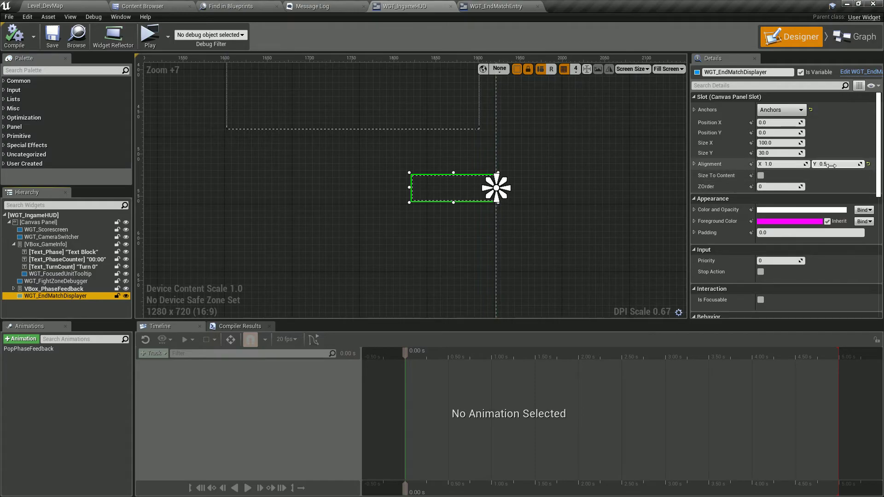
pyautogui.click(14, 36)
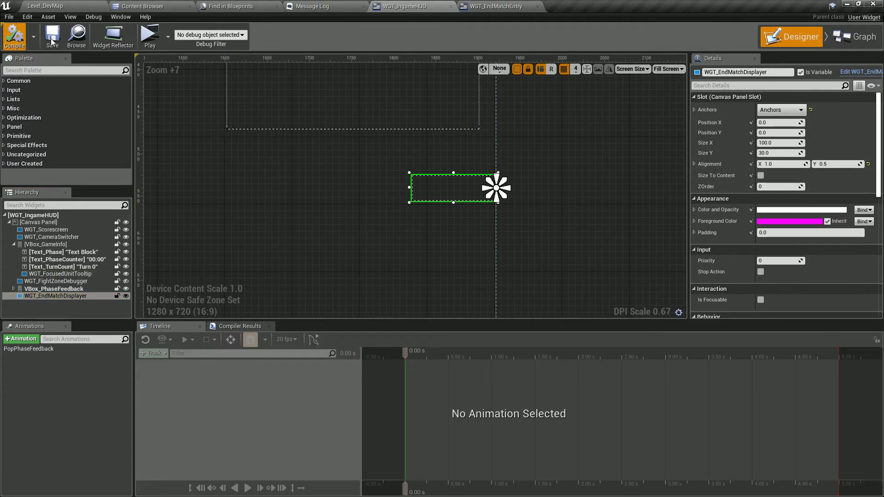
pyautogui.click(150, 35)
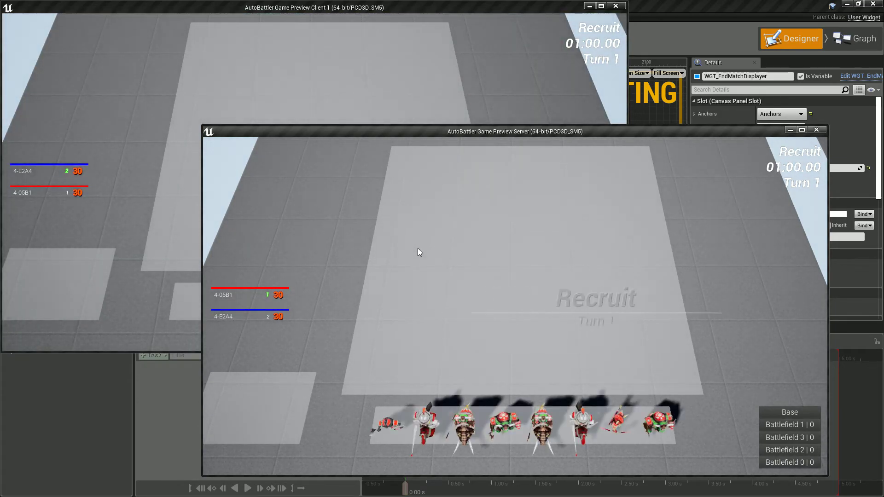
pyautogui.moveTo(518, 413); pyautogui.dragTo(515, 285)
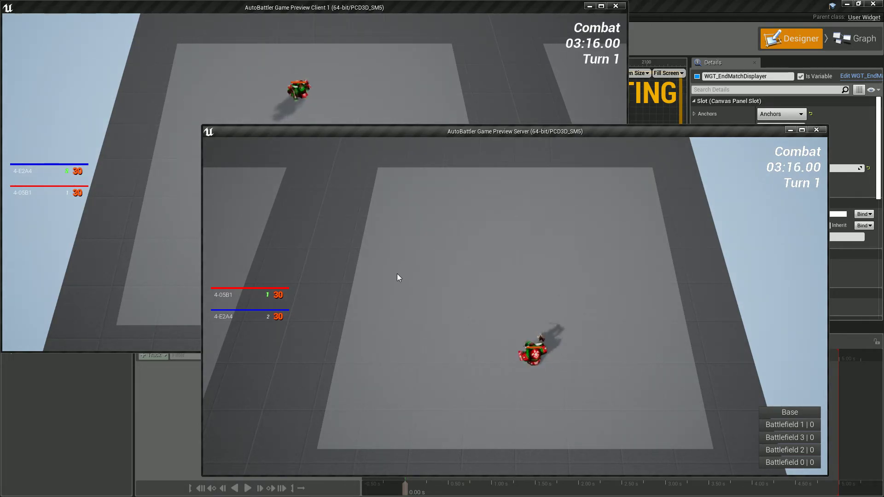
pyautogui.press('super+Up')
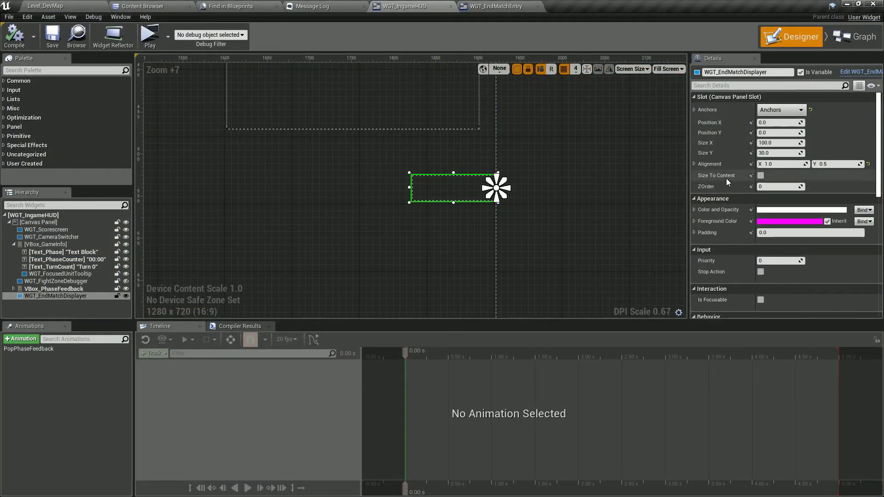
# Step: Try an X alignment of 2 on WGT_EndMatchDisplayer, set it back to 1, and save the HUD widget
pyautogui.click(781, 109)
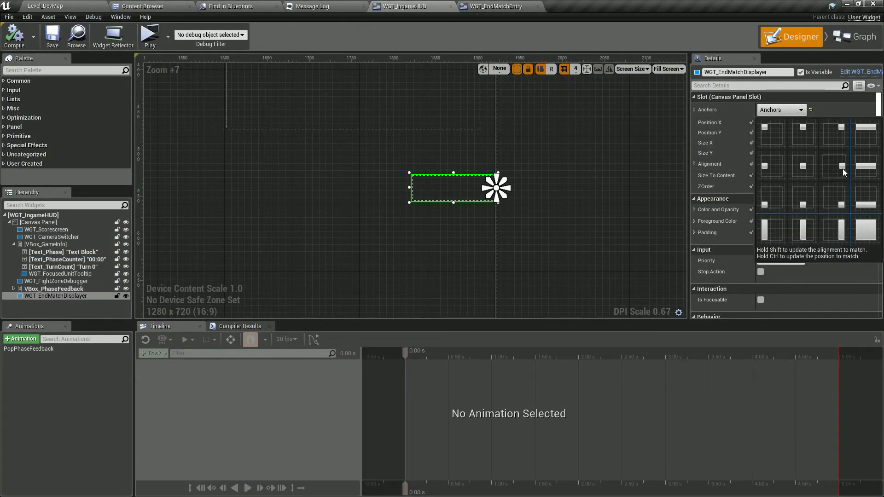
pyautogui.click(782, 110)
pyautogui.moveTo(773, 164); pyautogui.dragTo(780, 165)
pyautogui.write('2')
pyautogui.press('Return')
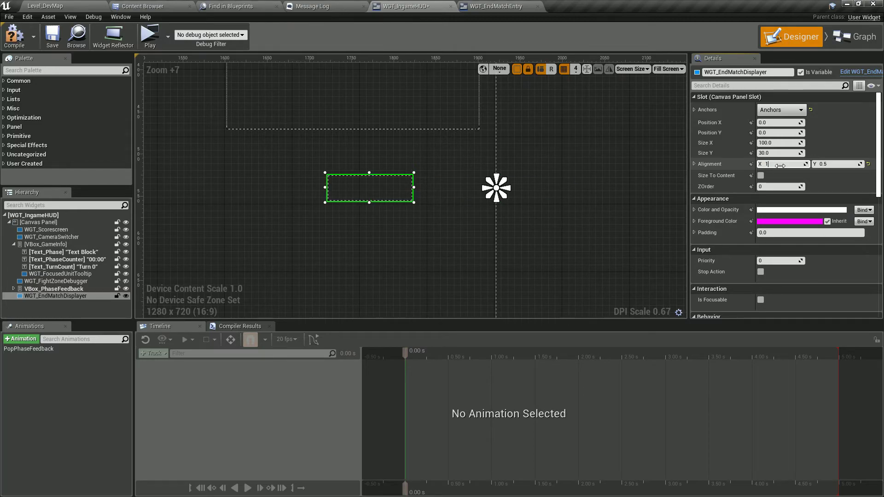
pyautogui.write('1')
pyautogui.press('Return')
pyautogui.click(52, 37)
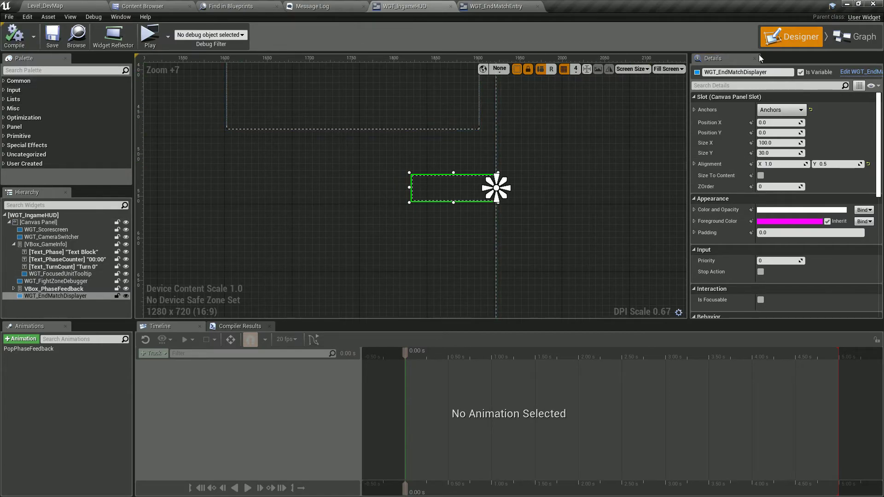
# Step: Open WGT_EndMatchDisplayer for editing and compare its Size Box overrides with those of the Size Box in WGT_EndMatchEntry
pyautogui.click(853, 73)
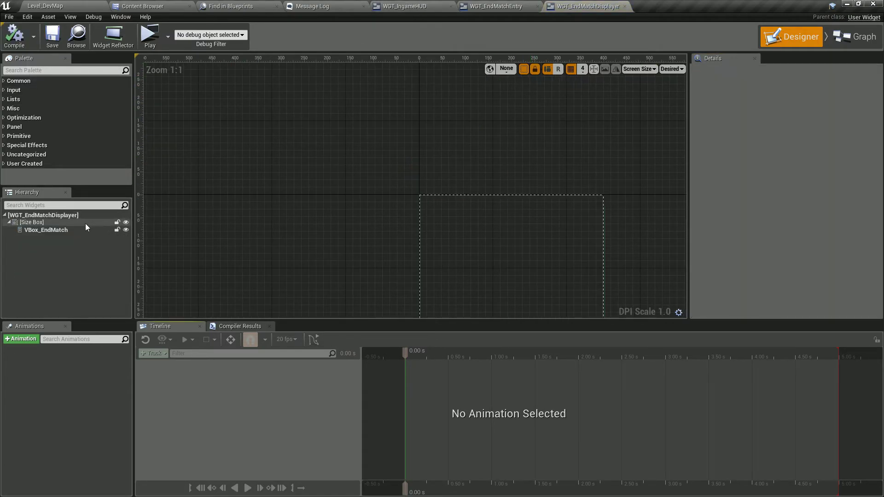
pyautogui.click(69, 223)
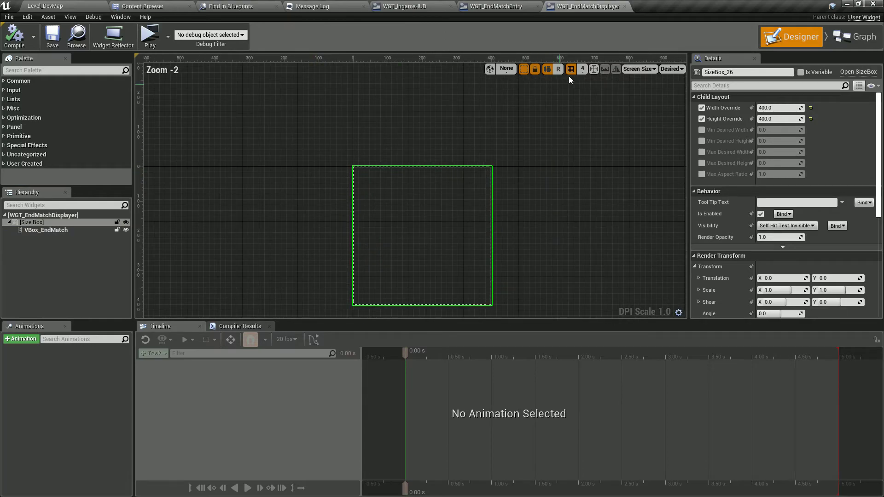
pyautogui.click(502, 7)
pyautogui.click(777, 41)
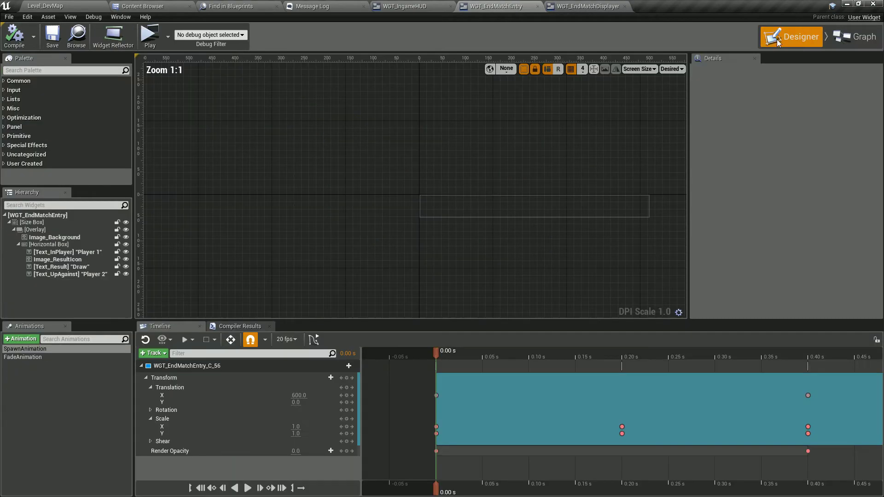
pyautogui.click(79, 238)
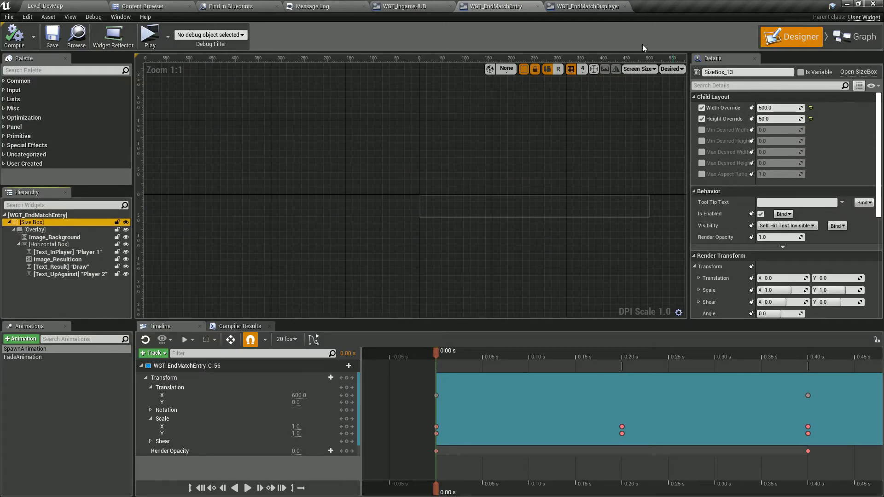
# Step: Set the WGT_EndMatchDisplayer Size Box's Width Override to 500, disable its Height Override, and compile and save the widget
pyautogui.click(594, 6)
pyautogui.click(778, 108)
pyautogui.write('500')
pyautogui.press('Return')
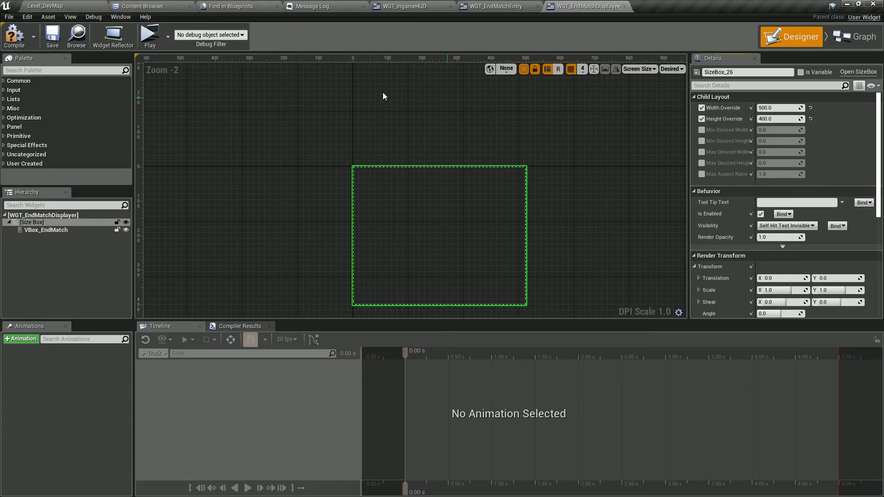
pyautogui.click(12, 33)
pyautogui.click(702, 119)
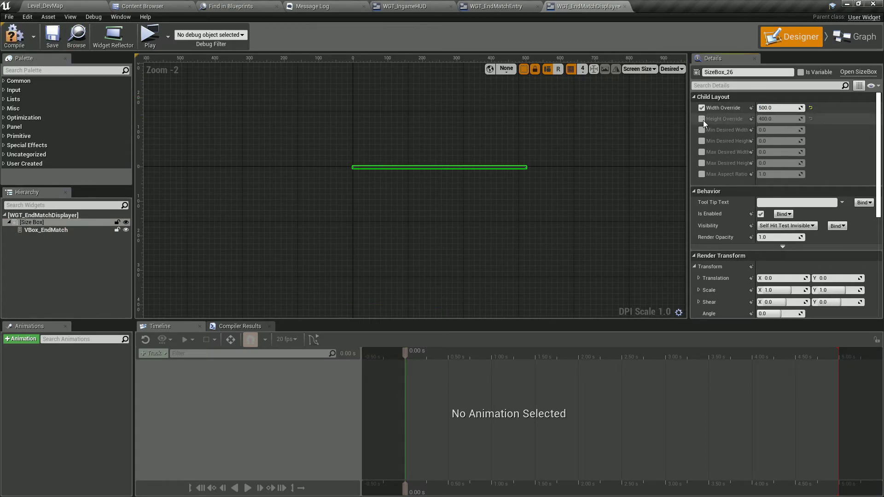
pyautogui.click(51, 40)
# Step: Playtest a match with a unit placed on the battlefield, keeping the server and client windows both visible to check the result entries
pyautogui.click(157, 42)
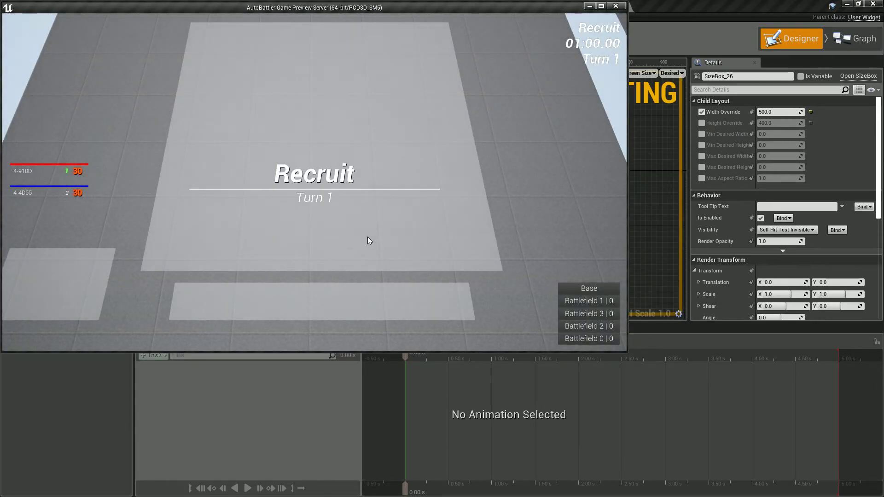
pyautogui.moveTo(345, 291); pyautogui.dragTo(364, 207)
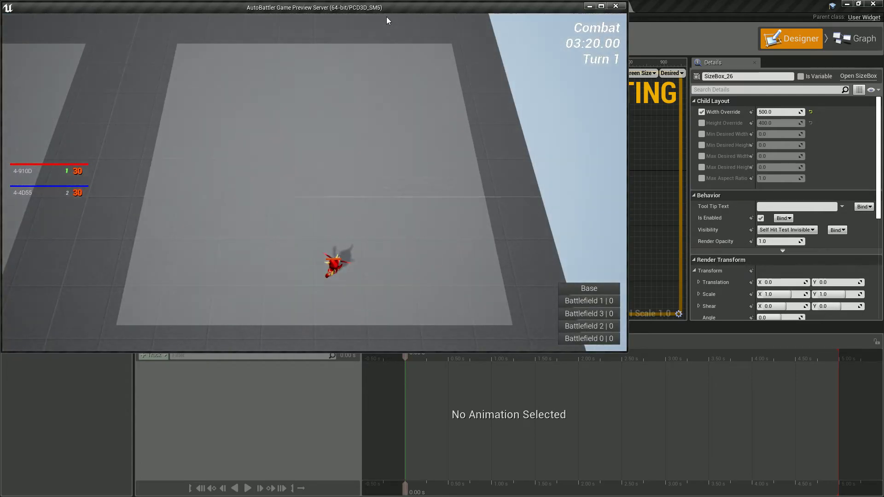
pyautogui.moveTo(386, 12); pyautogui.dragTo(595, 144)
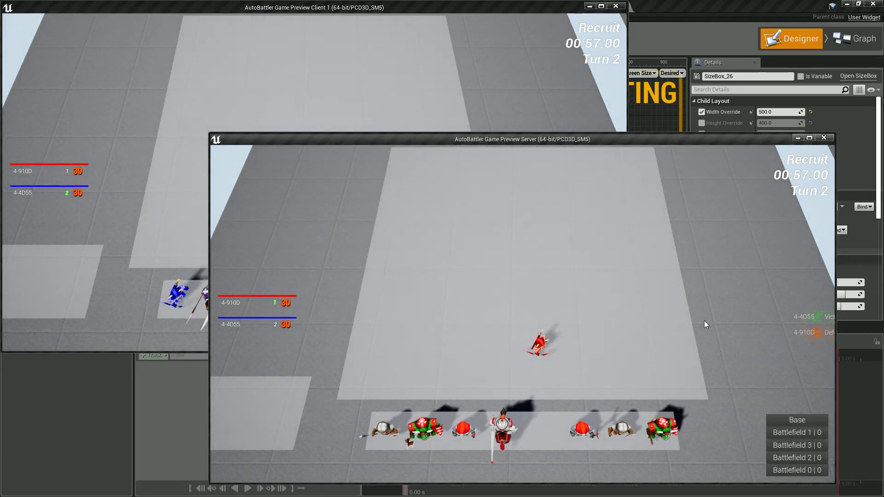
pyautogui.press('Escape')
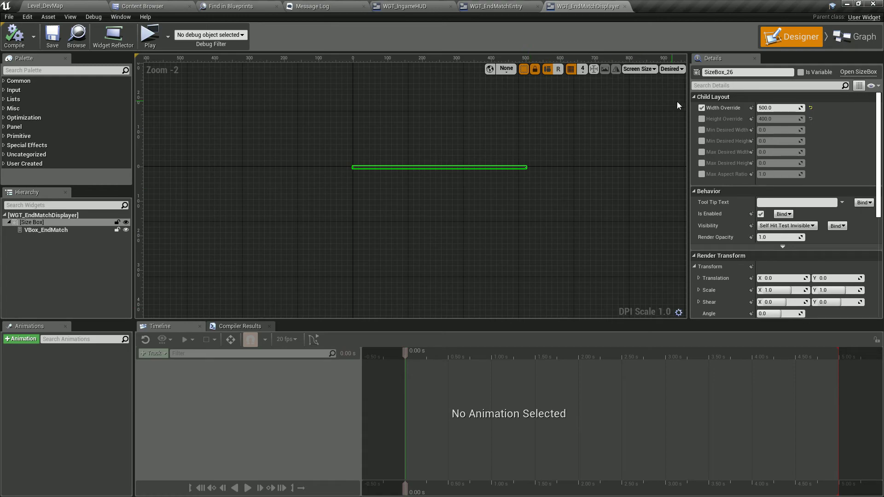
# Step: Disable the Width Override on WGT_EndMatchDisplayer's Size Box, compile, and check VBox_EndMatch's slot settings
pyautogui.click(701, 108)
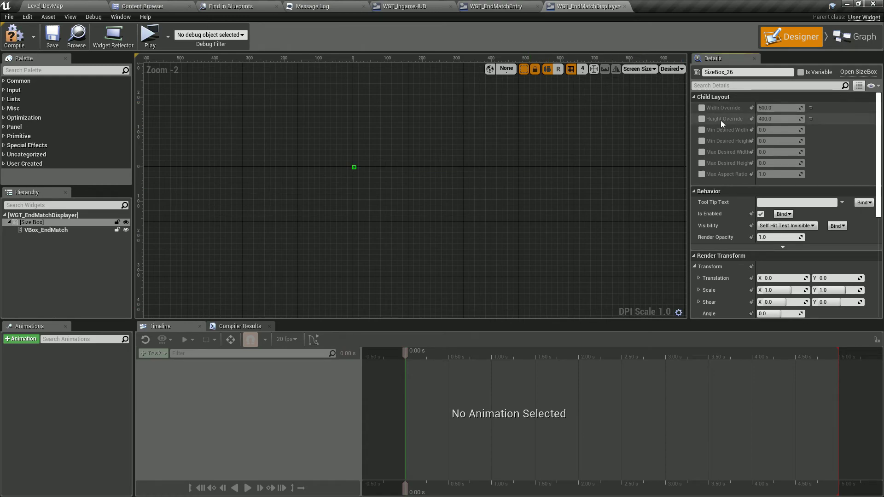
pyautogui.click(15, 40)
pyautogui.click(43, 230)
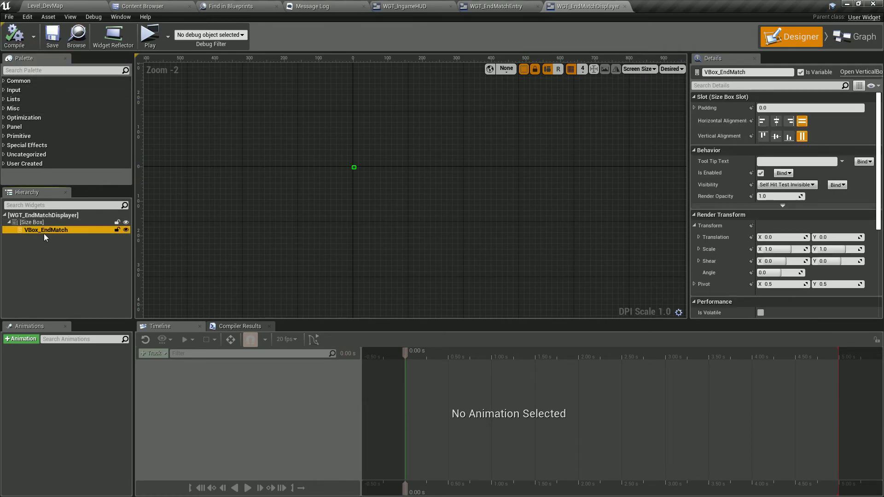
# Step: Deselect SpawnAnimation in WGT_EndMatchEntry, check its Size Box overrides, and save the widget
pyautogui.click(495, 6)
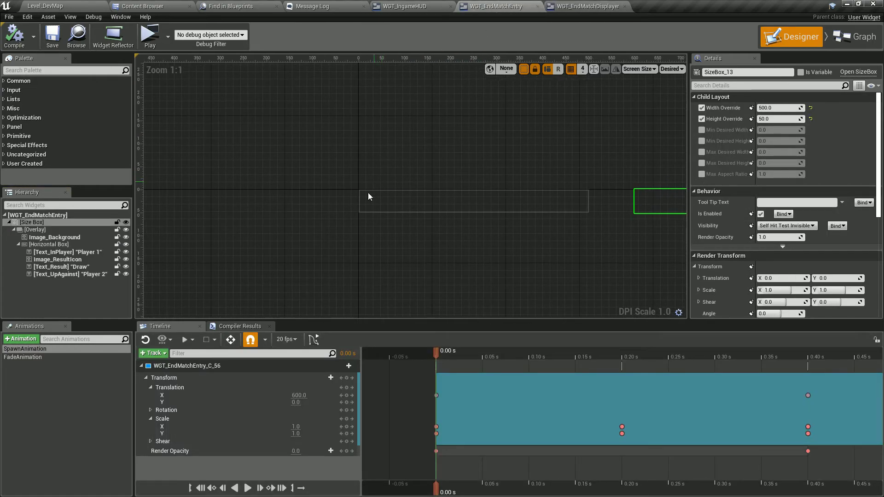
pyautogui.click(563, 188)
pyautogui.click(40, 382)
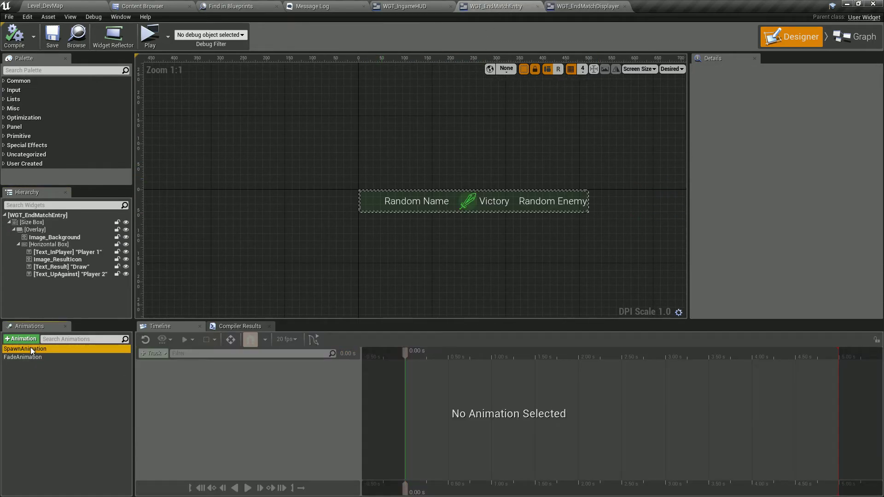
pyautogui.click(31, 348)
pyautogui.click(55, 369)
pyautogui.click(18, 222)
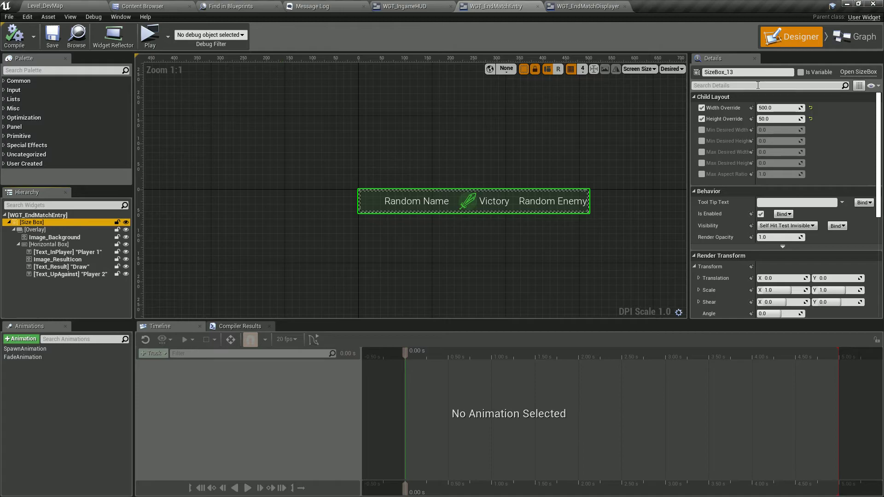
pyautogui.scroll(-2, 446, 118)
pyautogui.click(46, 41)
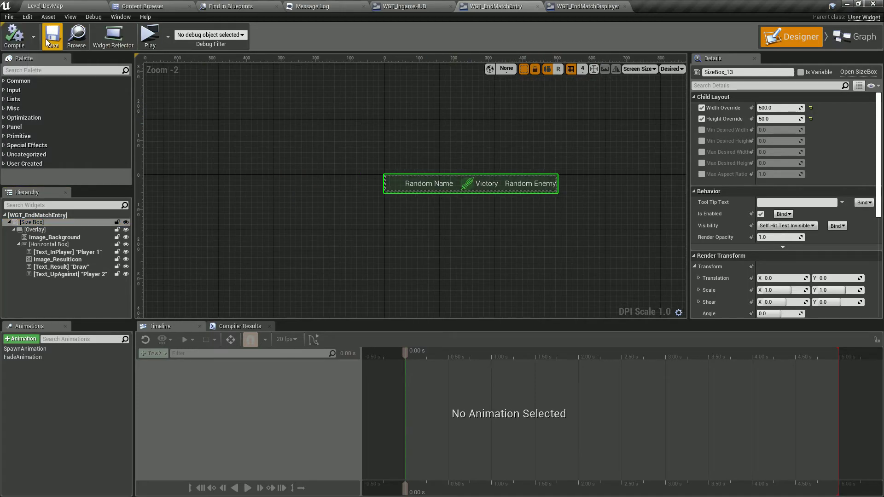
# Step: Playtest a match with a unit moved onto the battlefield and check how the end-match entries display
pyautogui.click(146, 38)
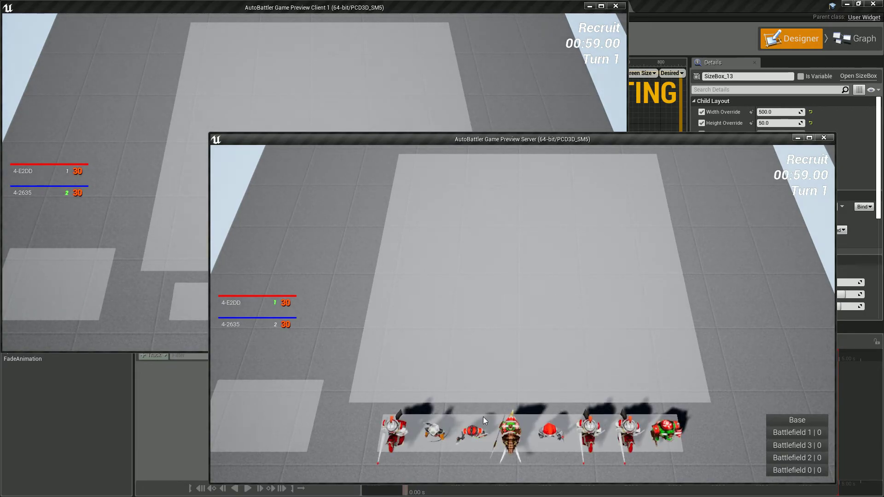
pyautogui.moveTo(506, 428); pyautogui.dragTo(493, 330)
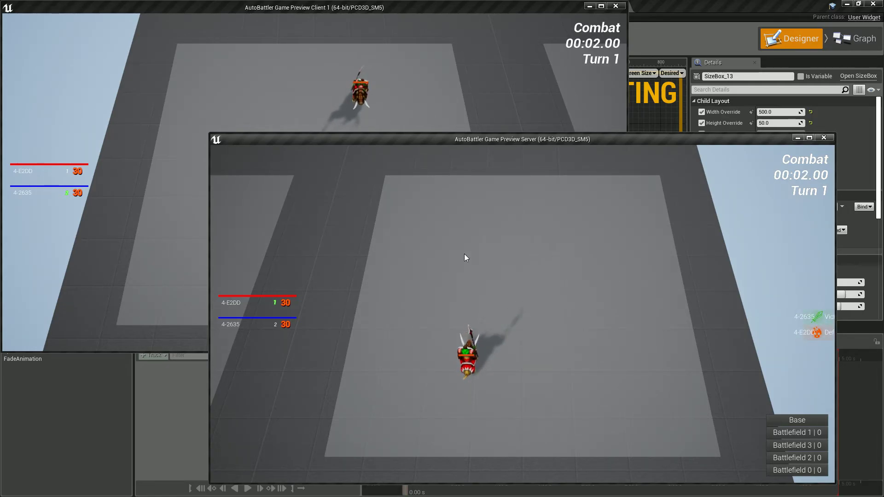
pyautogui.press('Escape')
pyautogui.click(372, 169)
# Step: Collapse the nested widgets in WGT_IngameHUD's hierarchy and select WGT_EndMatchDisplayer to examine its placement on the canvas
pyautogui.click(428, 6)
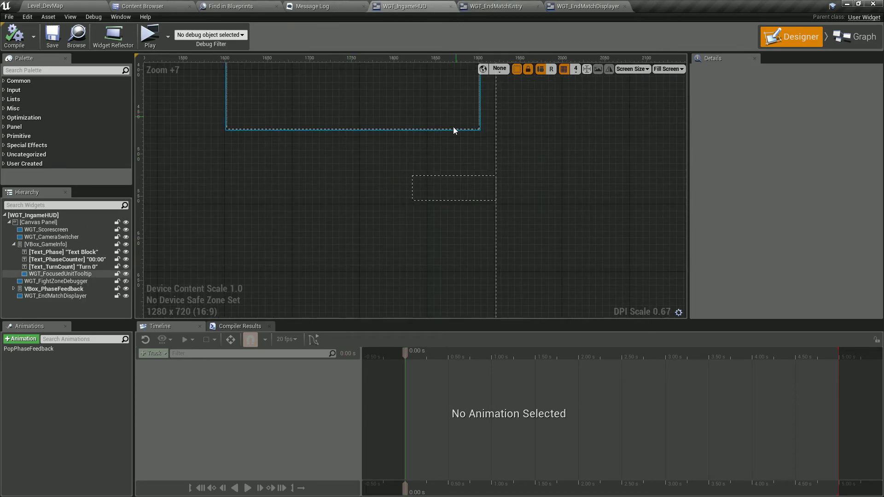
pyautogui.click(55, 295)
pyautogui.keyDown('shift'); pyautogui.click(10, 222); pyautogui.keyUp('shift')
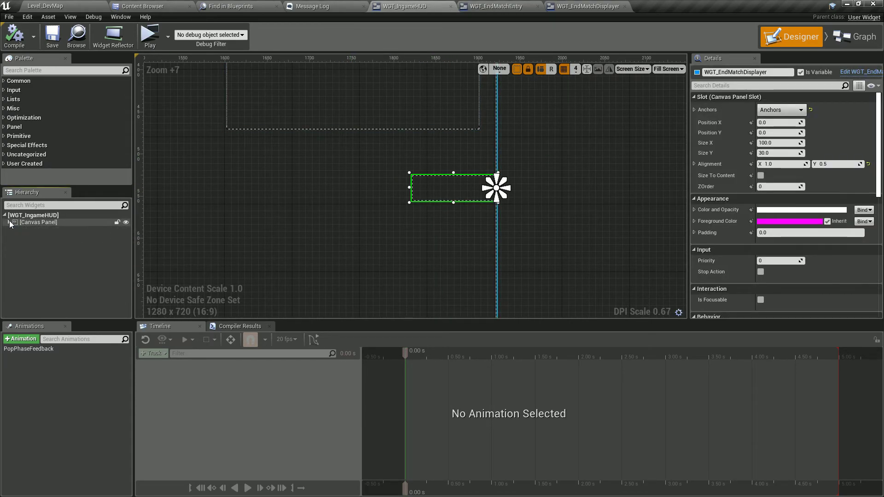
pyautogui.click(10, 222)
pyautogui.click(37, 266)
pyautogui.scroll(-4, 317, 225)
pyautogui.moveTo(310, 217); pyautogui.dragTo(433, 237, button='right')
pyautogui.scroll(-3, 400, 239)
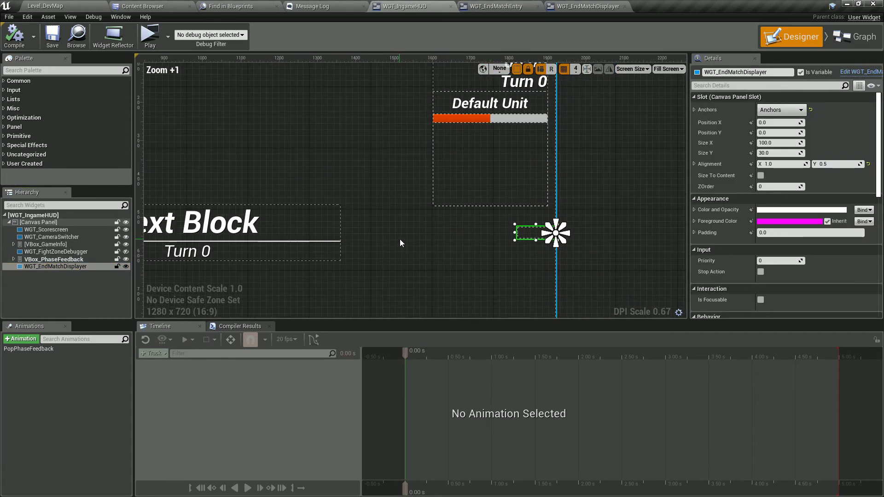
# Step: Set WGT_EndMatchDisplayer's Position X to -20 on the HUD canvas and check its gap to the screen edge
pyautogui.click(775, 122)
pyautogui.write('20')
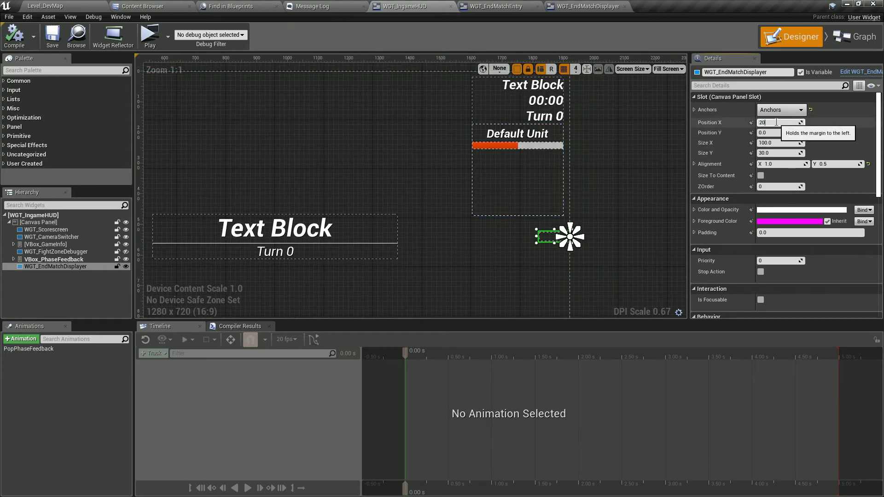
pyautogui.click(777, 122)
pyautogui.write('-20')
pyautogui.press('Return')
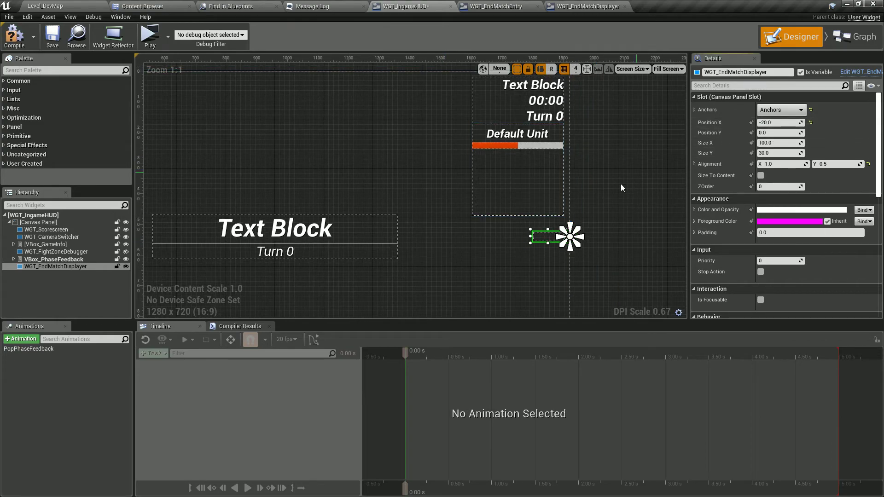
pyautogui.moveTo(612, 214); pyautogui.dragTo(493, 215, button='right')
pyautogui.scroll(5, 460, 251)
pyautogui.moveTo(459, 255); pyautogui.dragTo(467, 206, button='right')
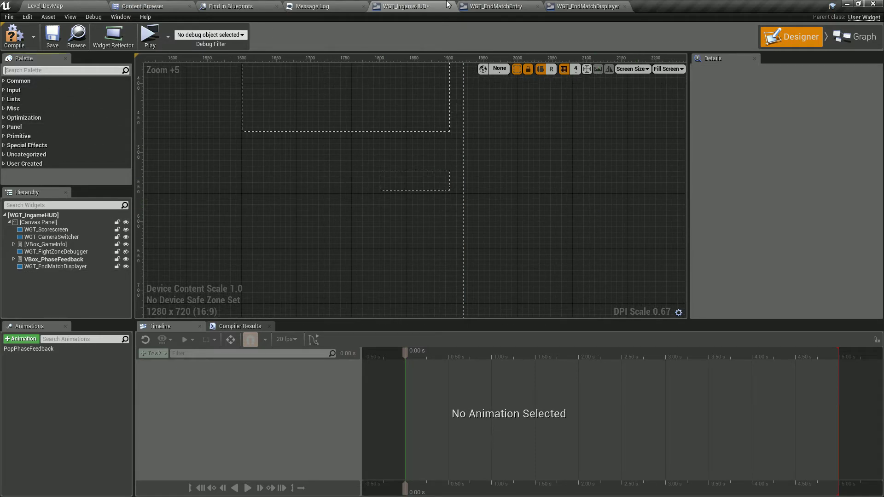
# Step: Add a WGT End Match Entry inside VBox_EndMatch in WGT_EndMatchDisplayer, and compile and save the widget
pyautogui.click(488, 6)
pyautogui.click(570, 6)
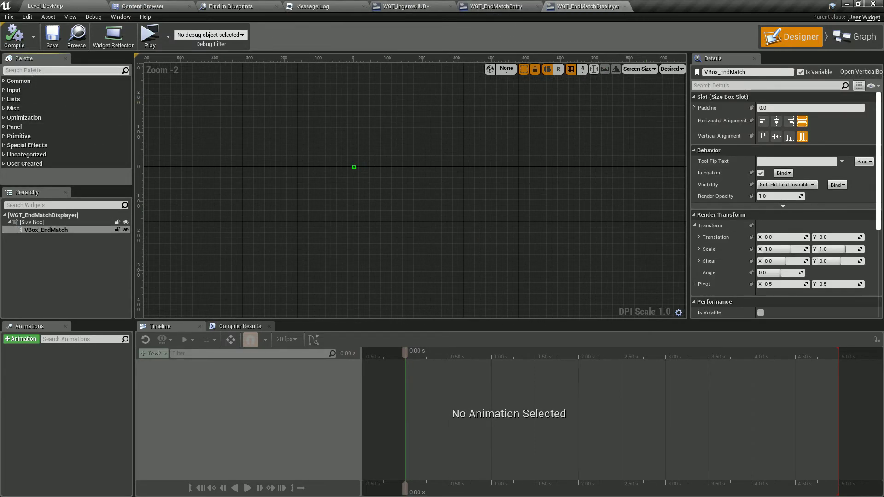
pyautogui.write('end mat')
pyautogui.click(31, 89)
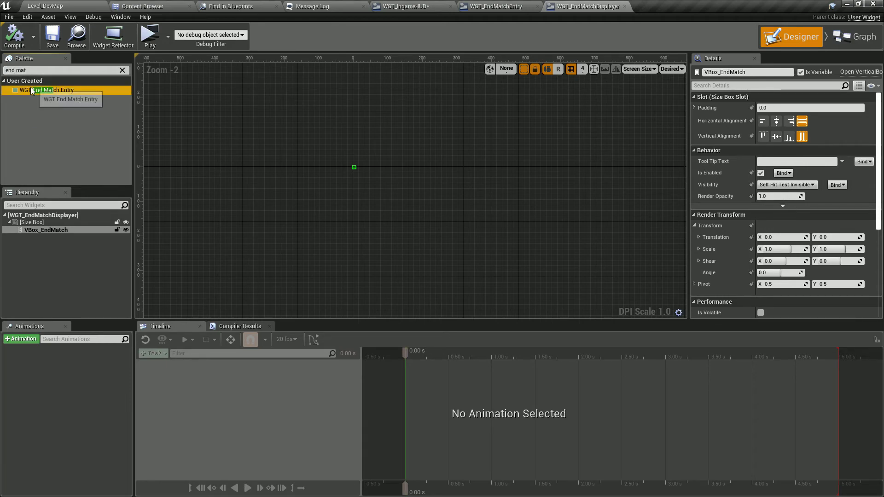
pyautogui.moveTo(30, 230); pyautogui.dragTo(31, 231)
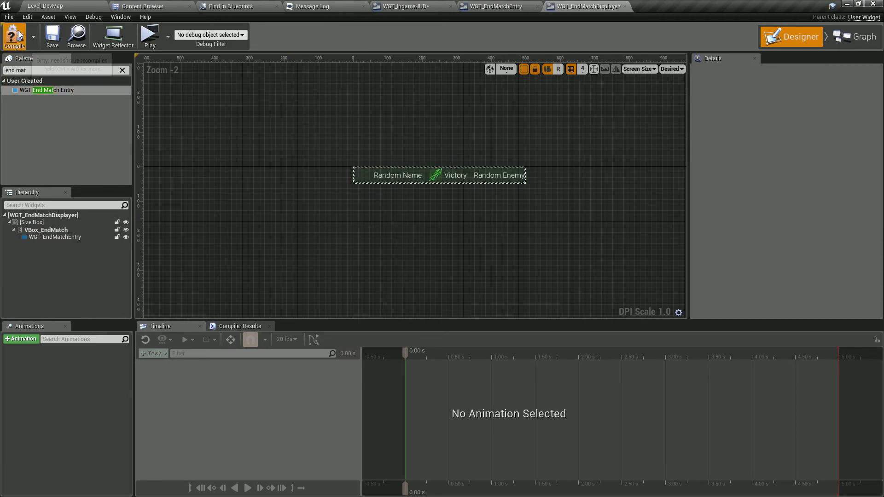
pyautogui.click(52, 36)
# Step: Compile WGT_IngameHUD, enable Size To Content on WGT_EndMatchDisplayer, and save the HUD widget
pyautogui.click(401, 6)
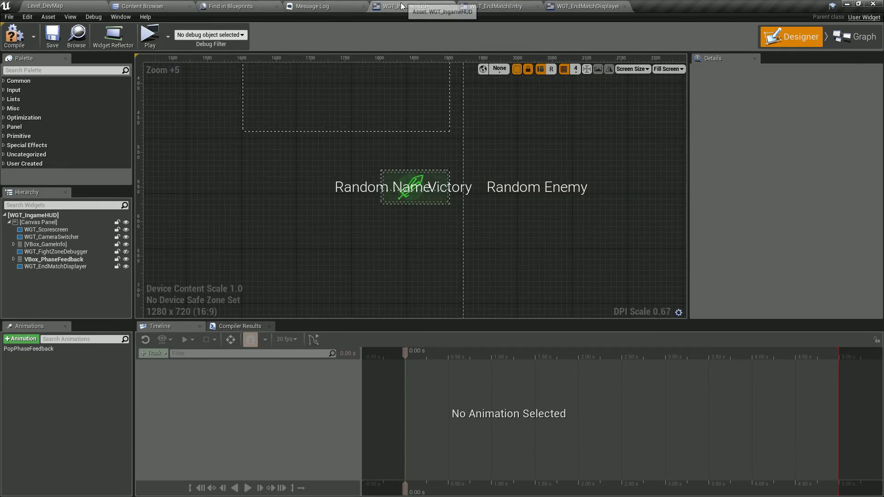
pyautogui.click(31, 35)
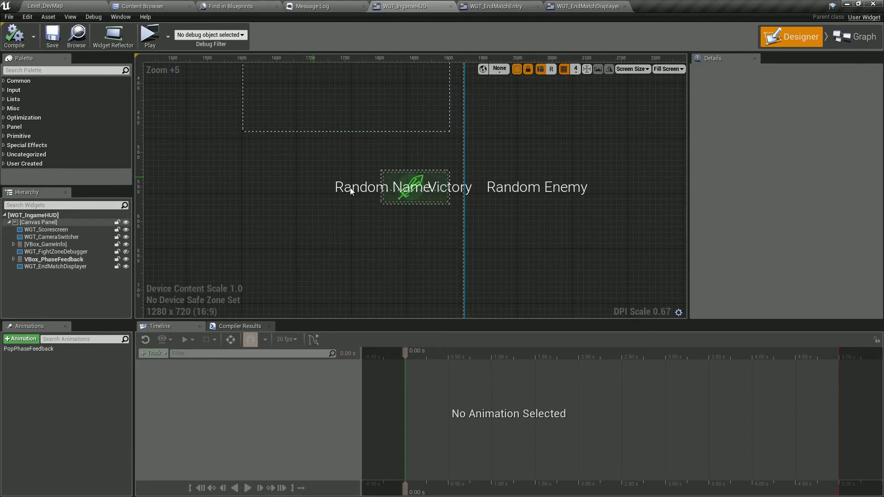
pyautogui.scroll(2, 420, 211)
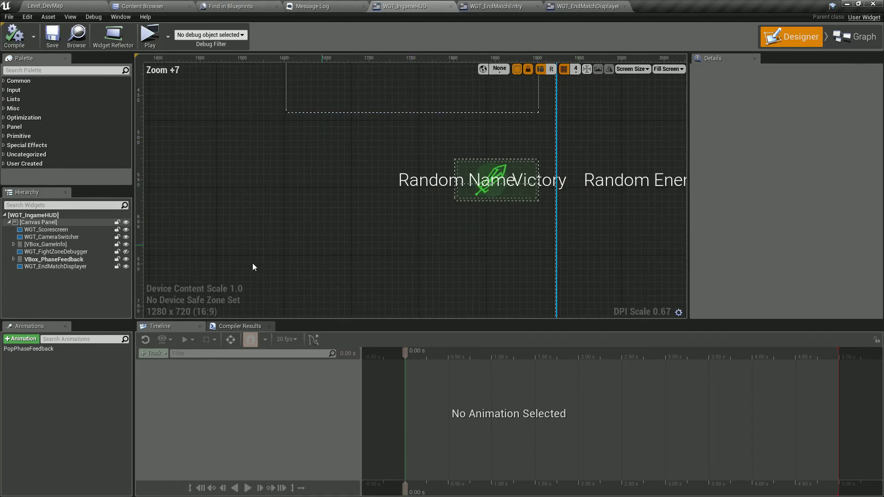
pyautogui.click(44, 266)
pyautogui.click(760, 175)
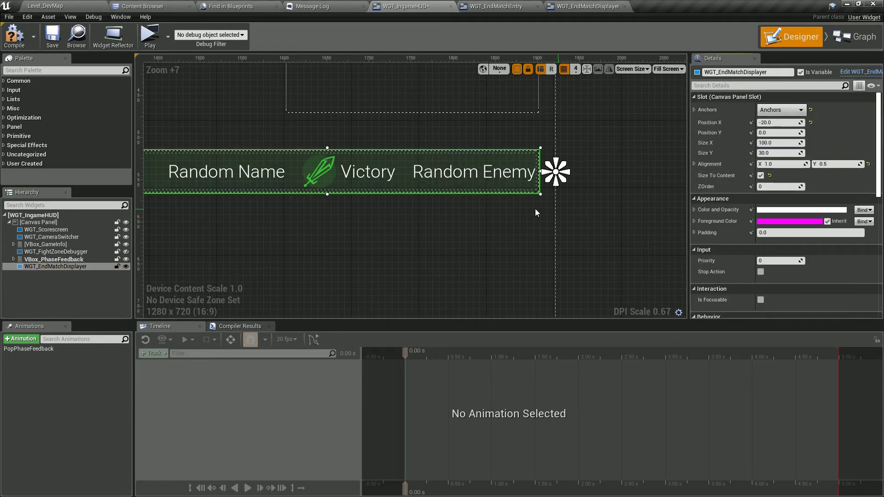
pyautogui.click(50, 44)
# Step: Delete the placeholder WGT_EndMatchEntry from VBox_EndMatch in WGT_EndMatchDisplayer and save the widget
pyautogui.click(496, 6)
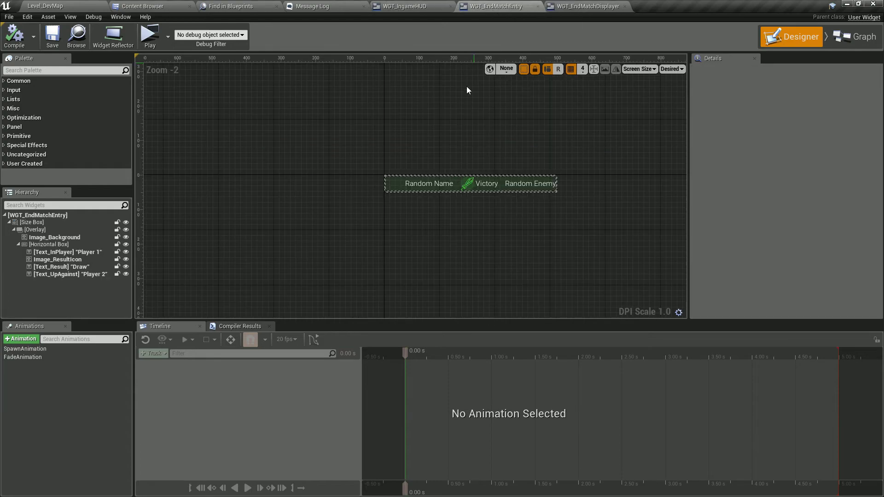
pyautogui.click(585, 6)
pyautogui.click(41, 237)
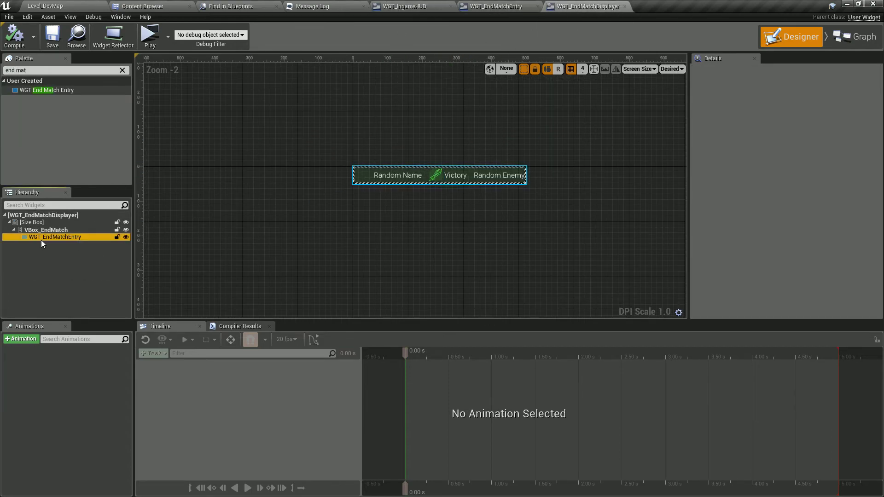
pyautogui.press('Delete')
pyautogui.click(46, 37)
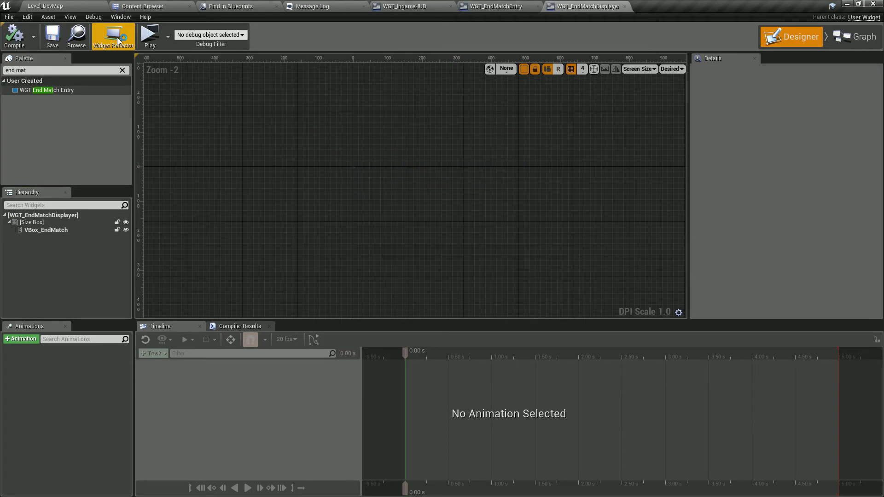
# Step: Playtest a match without placing units and check the size and position of the result entries
pyautogui.click(149, 35)
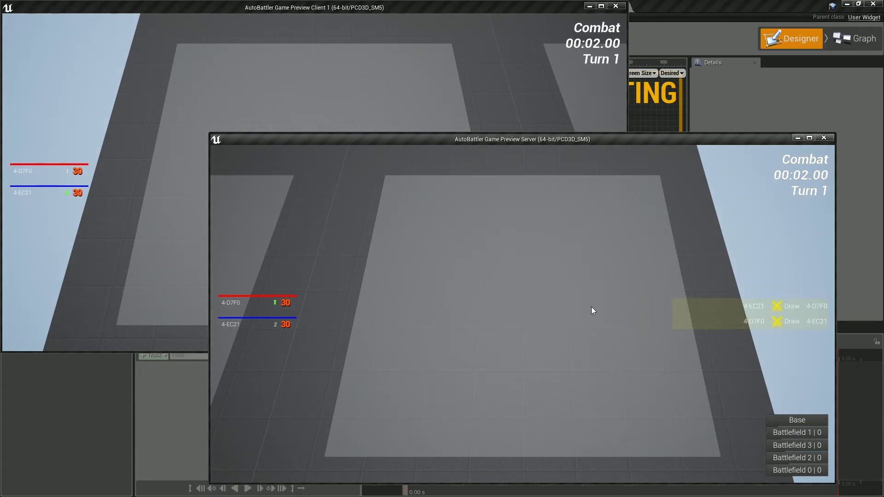
pyautogui.press('Escape')
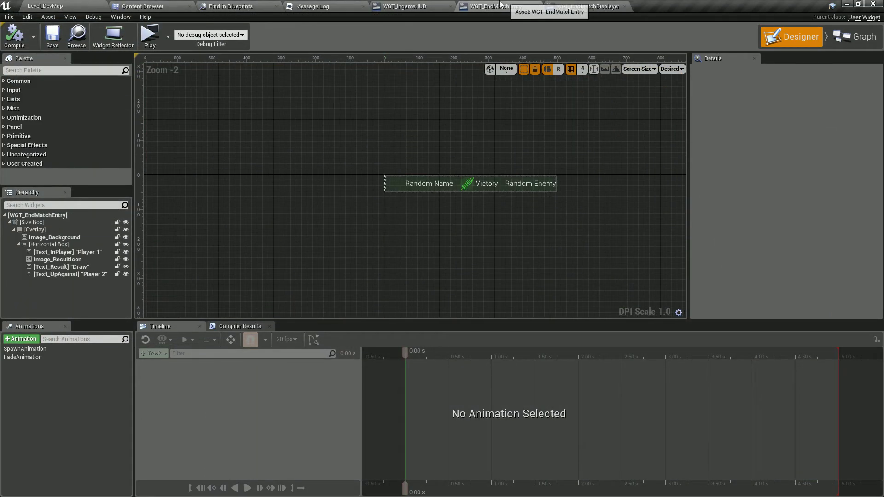
# Step: Try Width Overrides of 300, 200 and 350 on the Size Box in WGT_EndMatchEntry
pyautogui.click(56, 225)
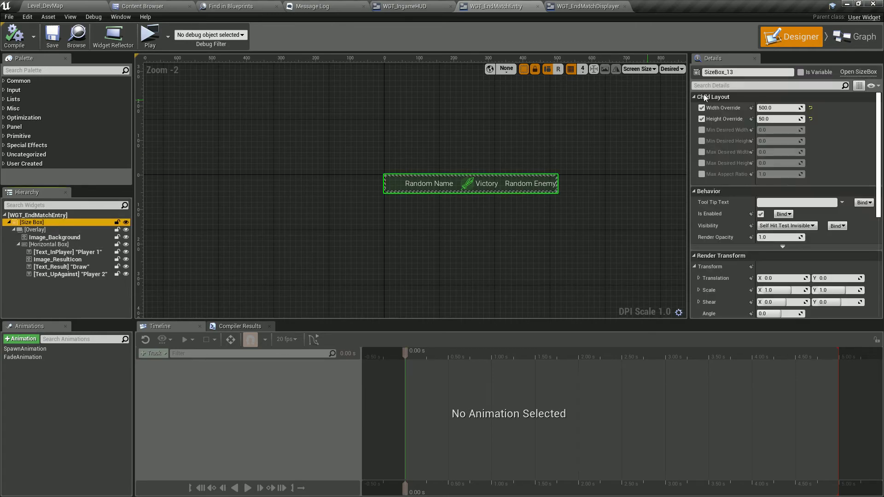
pyautogui.click(788, 107)
pyautogui.write('300')
pyautogui.press('Return')
pyautogui.write('200')
pyautogui.press('Return')
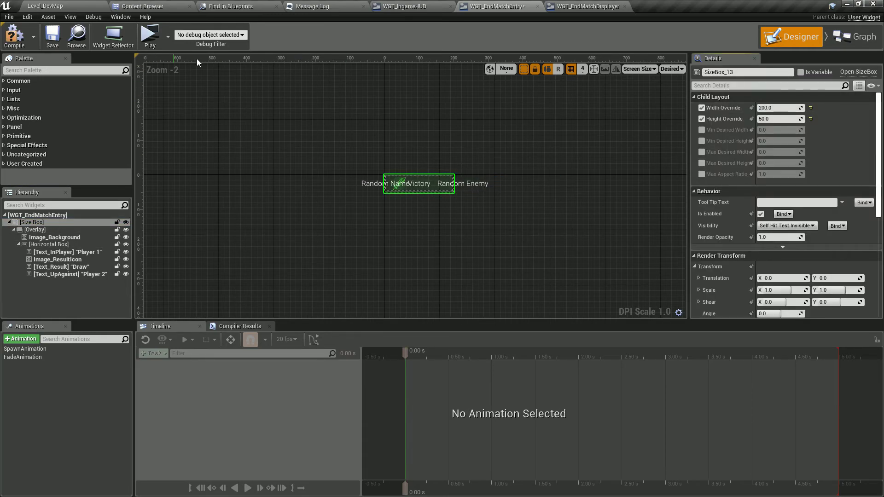
pyautogui.click(780, 108)
pyautogui.write('450')
pyautogui.press('Return')
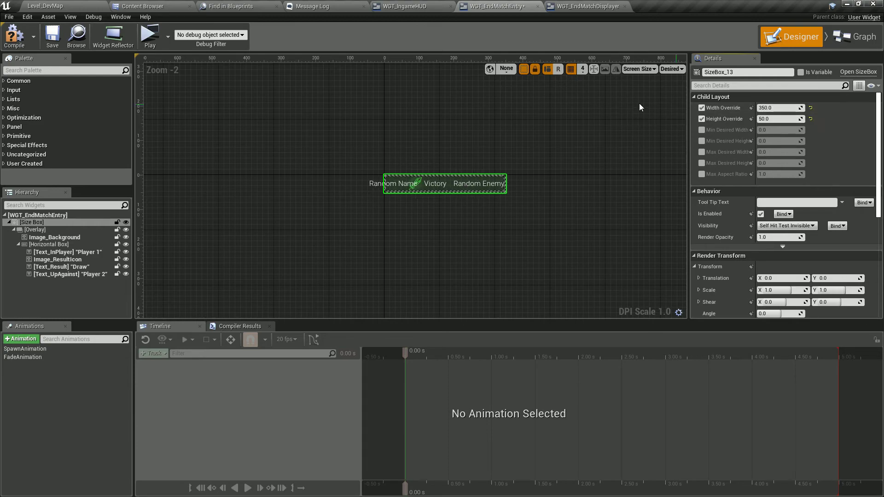
pyautogui.scroll(2, 454, 192)
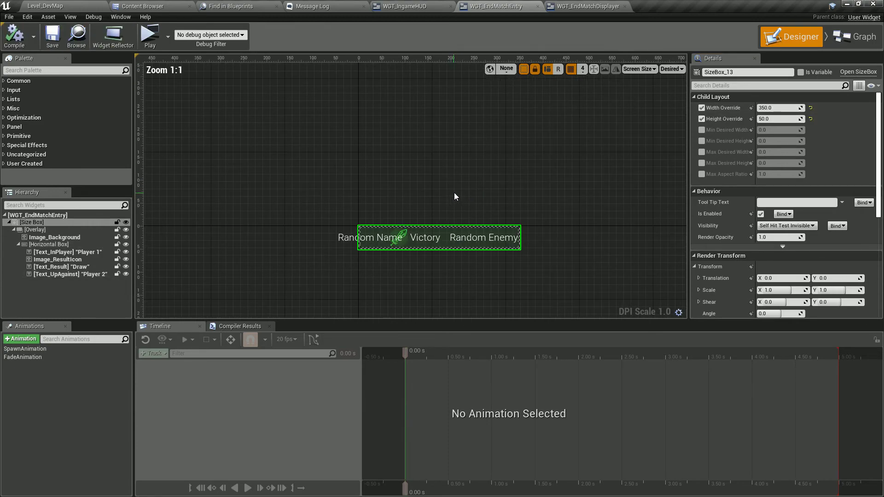
# Step: Try Width Overrides of 400 and 500 on the Size Box in WGT_EndMatchEntry
pyautogui.click(785, 101)
pyautogui.click(782, 95)
pyautogui.click(779, 108)
pyautogui.write('400')
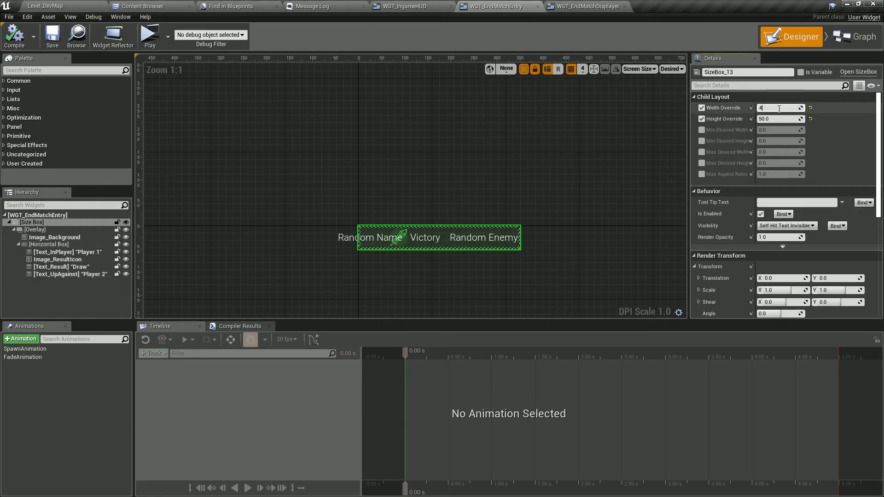
pyautogui.press('Return')
pyautogui.write('500')
pyautogui.press('Return')
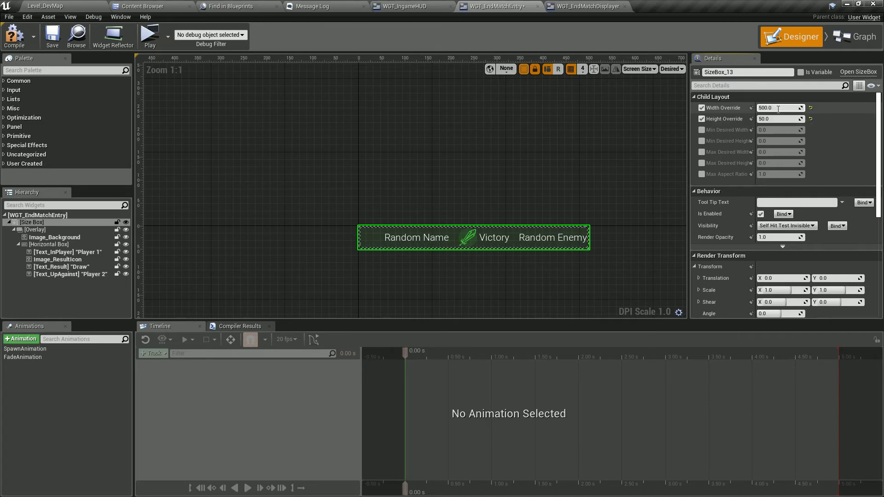
# Step: Set the Size Box's Width Override to 450, then compile and save WGT_EndMatchEntry
pyautogui.click(778, 108)
pyautogui.write('450')
pyautogui.press('Return')
pyautogui.click(11, 17)
pyautogui.click(15, 19)
pyautogui.click(19, 35)
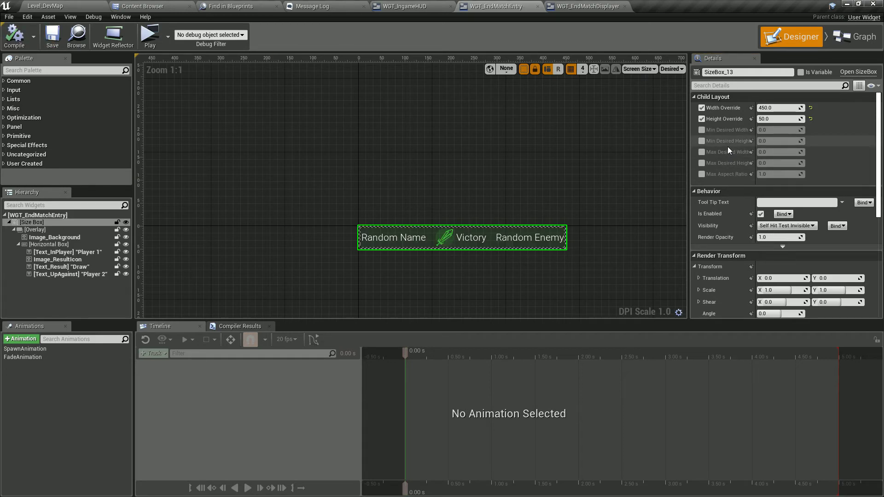
# Step: In WGT_EndMatchDisplayer's Display End Match Result graph, add a Slot as Vertical Box Slot node fed by the created entry widget
pyautogui.click(584, 6)
pyautogui.click(846, 43)
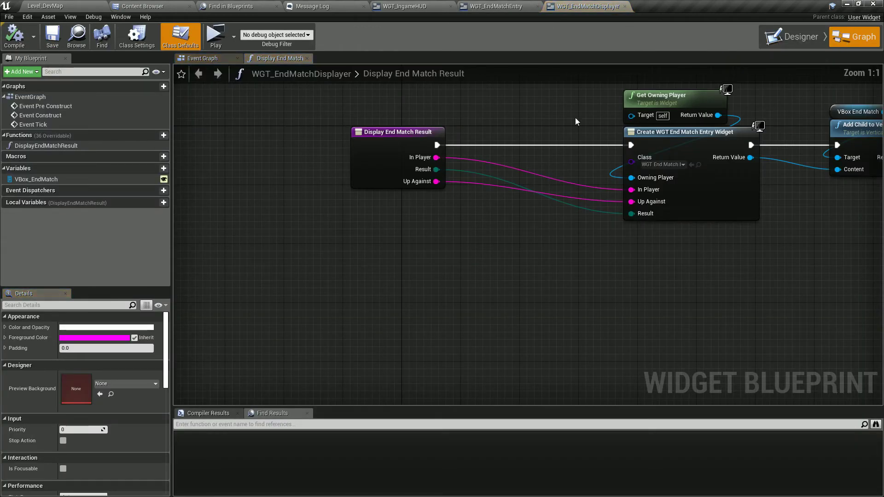
pyautogui.moveTo(575, 117); pyautogui.dragTo(372, 252, button='right')
pyautogui.moveTo(335, 234); pyautogui.dragTo(390, 273)
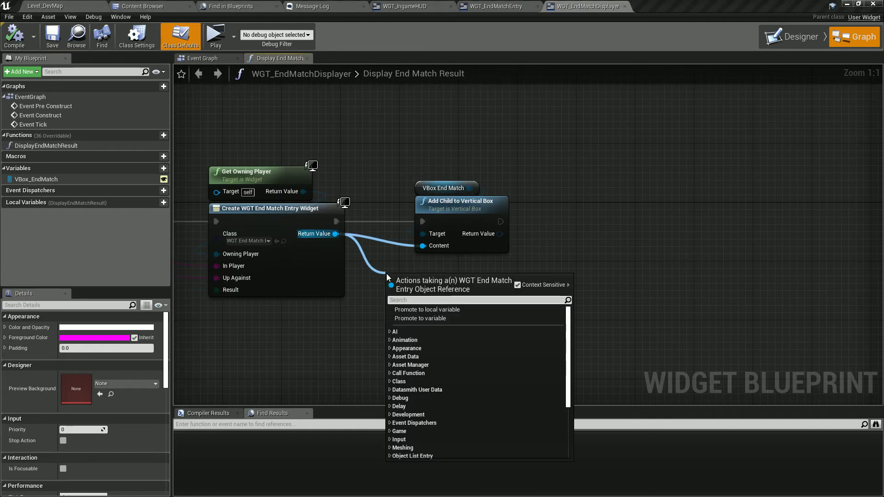
pyautogui.write('slot as ver')
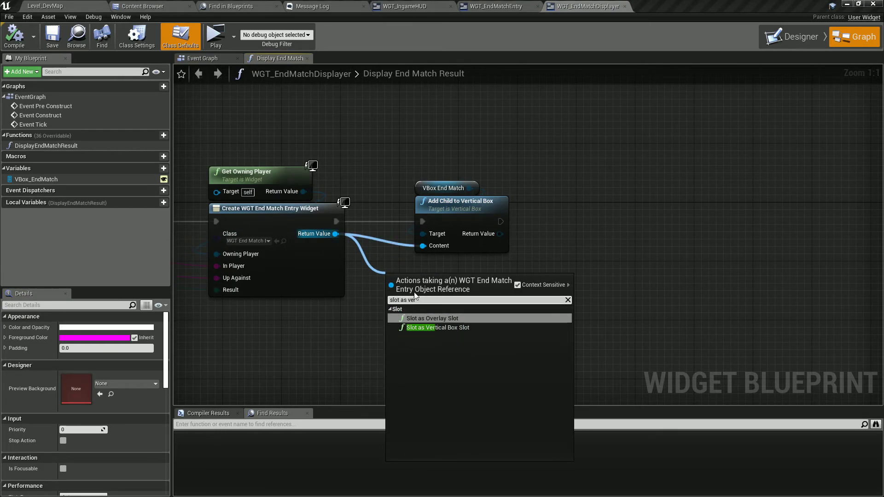
pyautogui.click(466, 326)
# Step: Add Set Padding on the vertical box slot, run it after Add Child to Vertical Box, and feed its padding from a Make Margin node
pyautogui.moveTo(484, 297); pyautogui.dragTo(548, 290)
pyautogui.write('set padding')
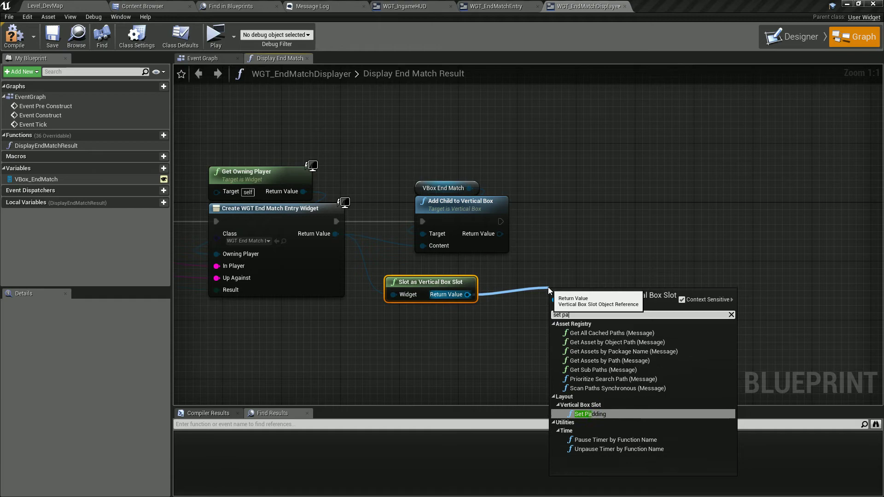
pyautogui.press('Return')
pyautogui.moveTo(500, 222); pyautogui.dragTo(599, 299)
pyautogui.click(641, 388)
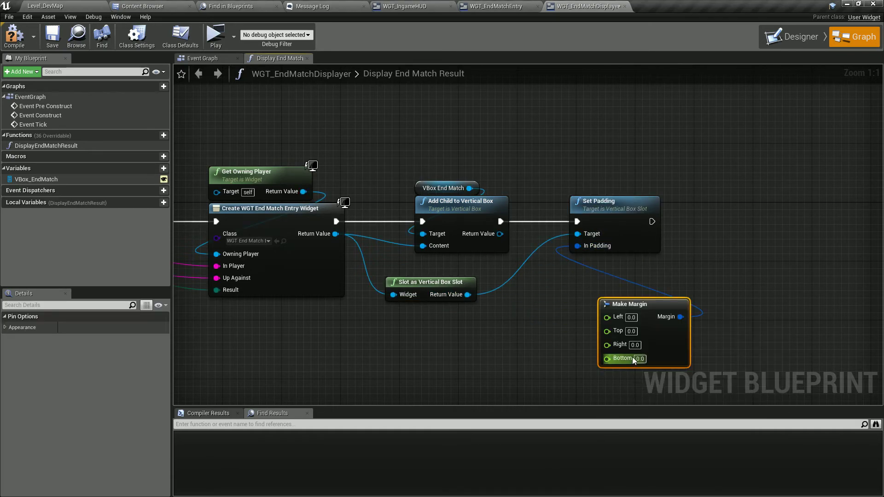
# Step: Set the Top and Bottom values of the Make Margin node to 50
pyautogui.click(609, 323)
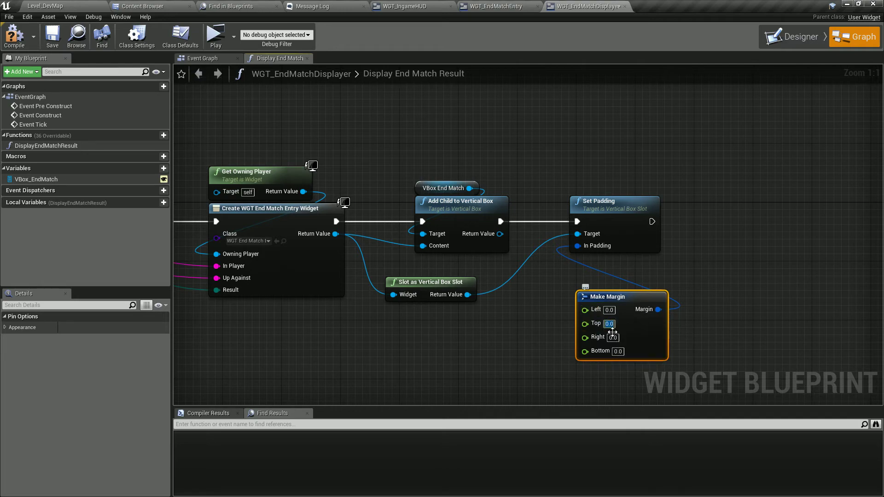
pyautogui.write('50')
pyautogui.press('Return')
pyautogui.click(616, 351)
pyautogui.write('50')
pyautogui.click(635, 285)
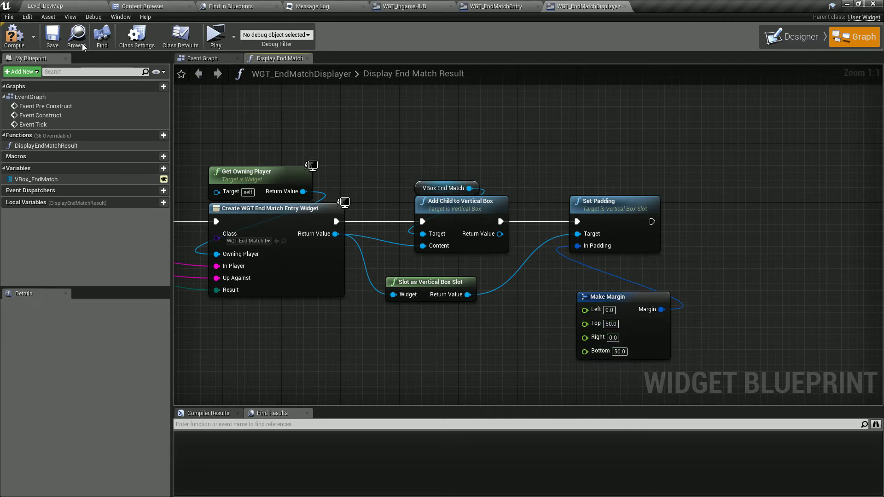
# Step: Set the Make Margin node's Top and Bottom values to 10
pyautogui.click(611, 324)
pyautogui.write('10')
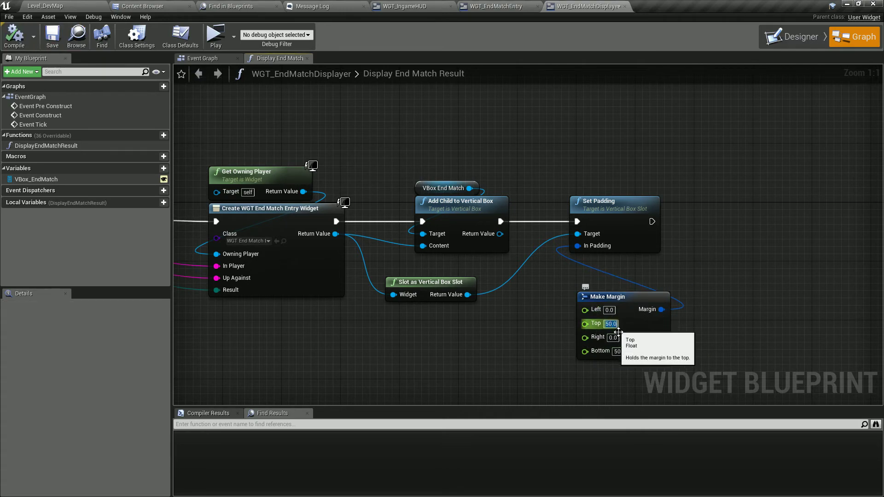
pyautogui.click(620, 351)
pyautogui.write('10')
pyautogui.press('Return')
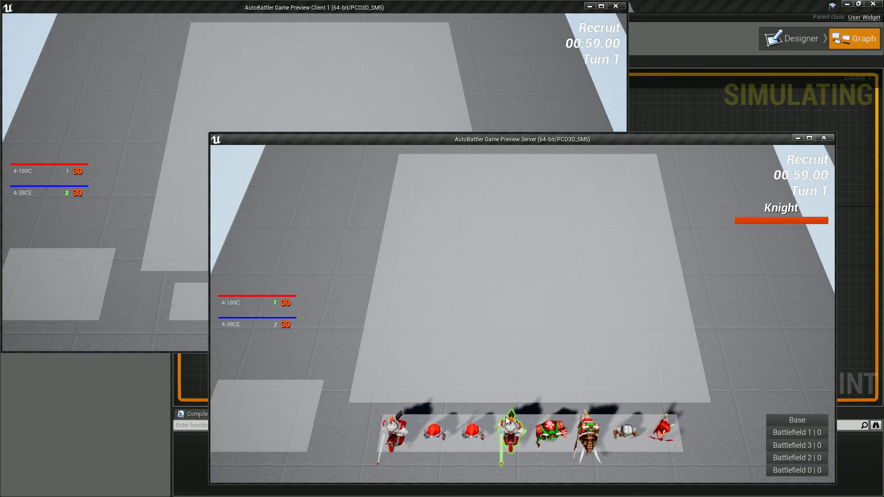
# Step: Playtest with a Knight placed on the server's board and check the result entries in both game windows
pyautogui.moveTo(510, 430); pyautogui.dragTo(527, 317)
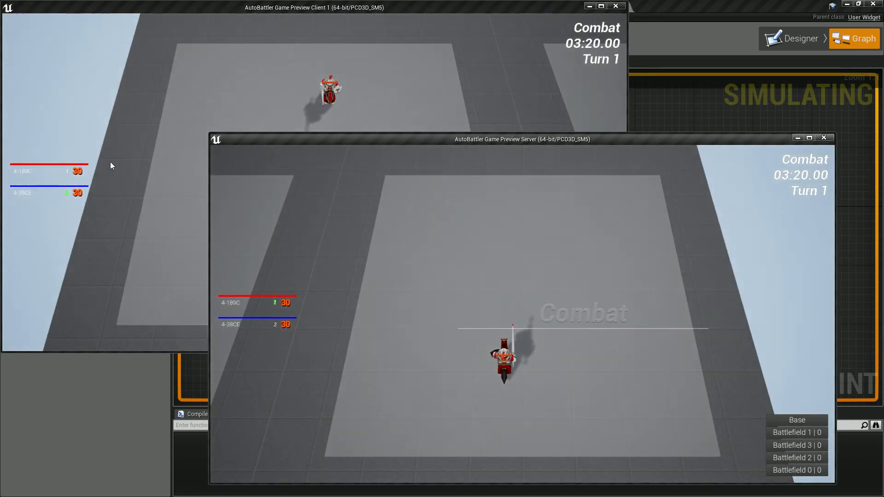
pyautogui.click(111, 163)
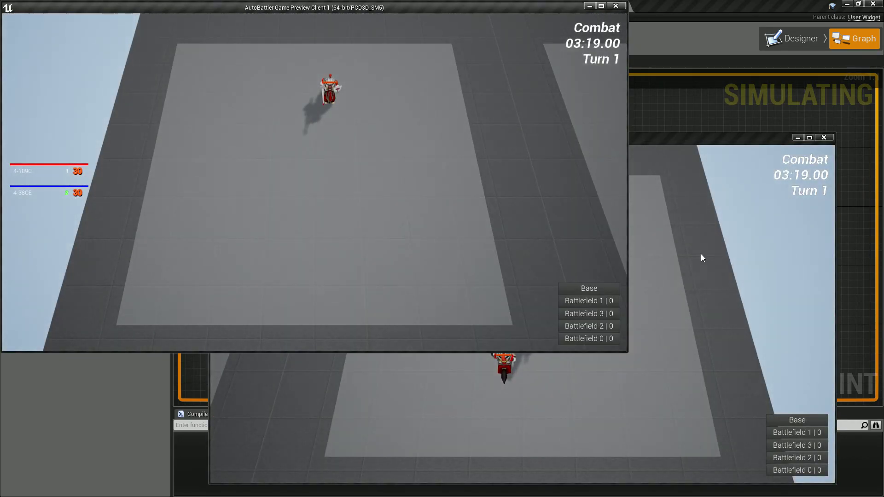
pyautogui.click(700, 256)
pyautogui.click(198, 132)
pyautogui.click(337, 95)
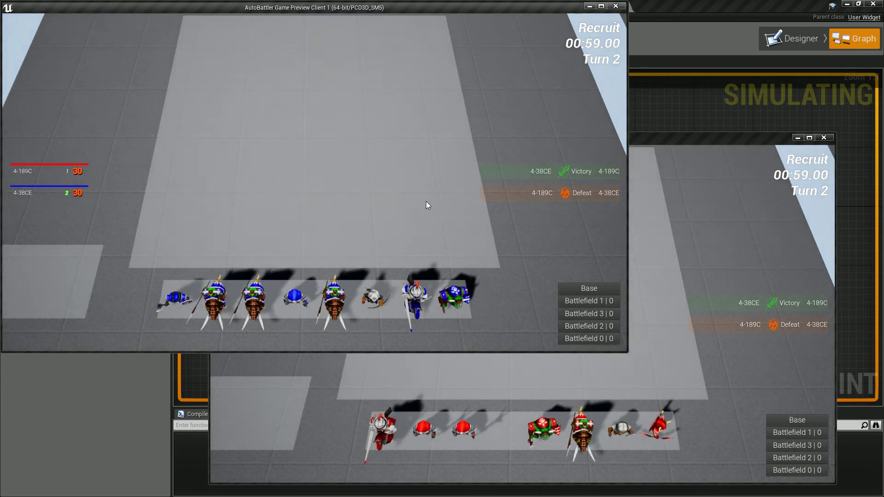
pyautogui.click(709, 273)
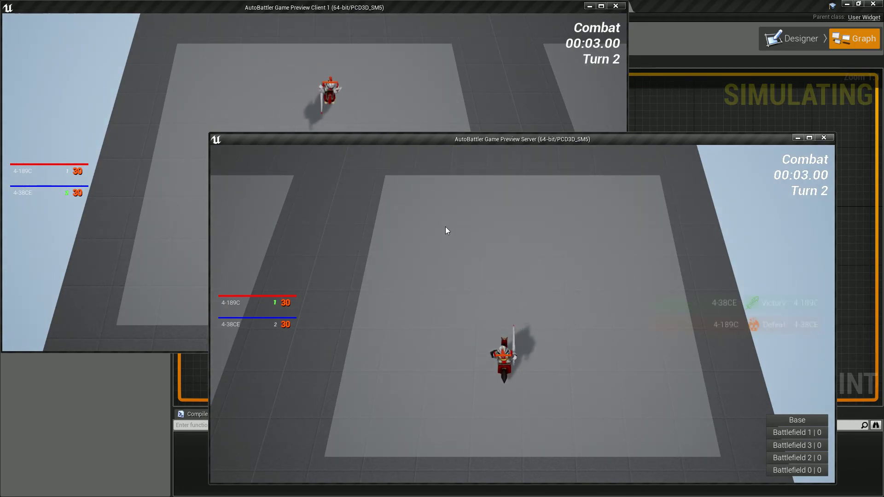
pyautogui.press('Escape')
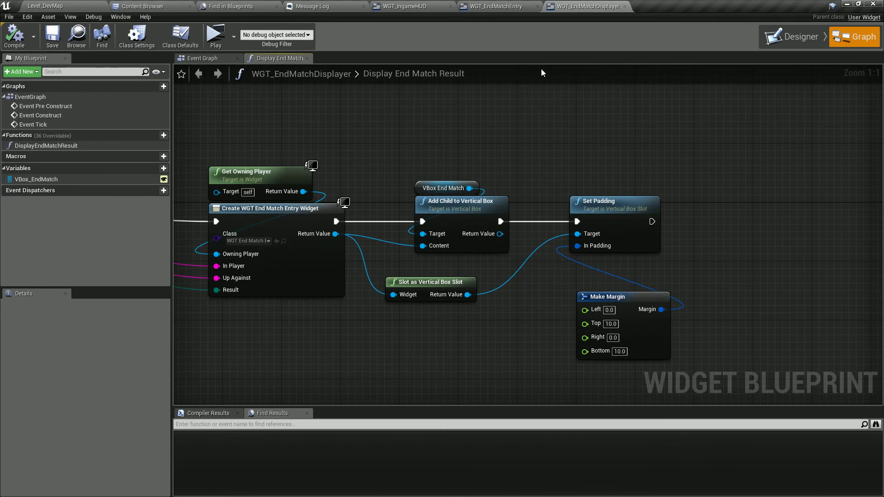
# Step: Move the Display End Match Result entry node closer to the Create WGT End Match Entry Widget node
pyautogui.scroll(-2, 509, 172)
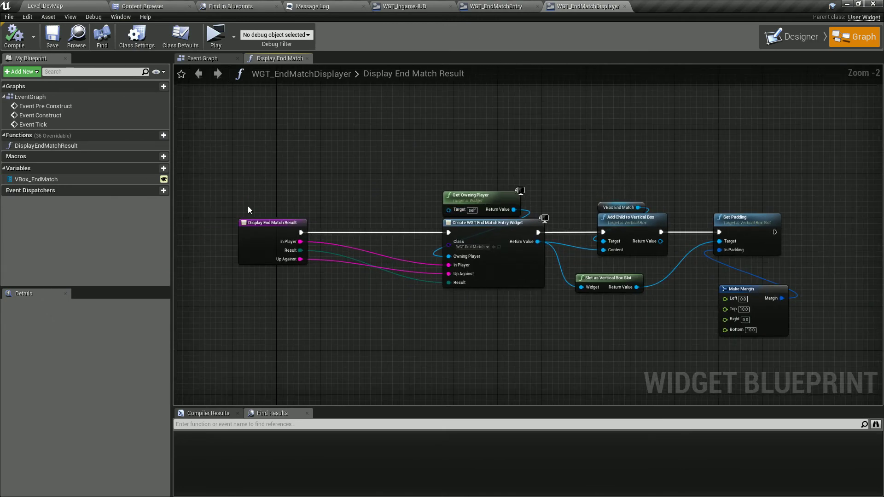
pyautogui.moveTo(269, 235); pyautogui.dragTo(346, 238)
pyautogui.click(345, 199)
pyautogui.moveTo(345, 199); pyautogui.dragTo(270, 168, button='right')
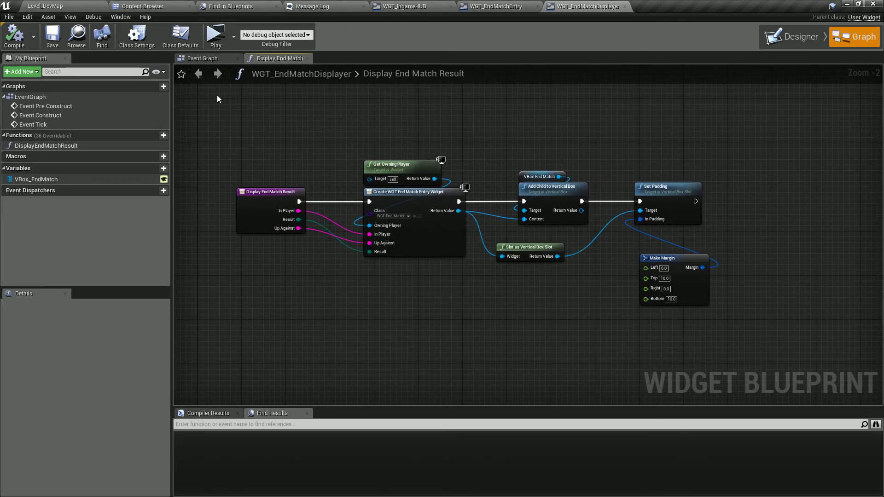
# Step: In WGT_EndMatchEntry's Update Match Icon graph, shift the icon texture Select node and its Result getter slightly up, and save the widget
pyautogui.click(481, 10)
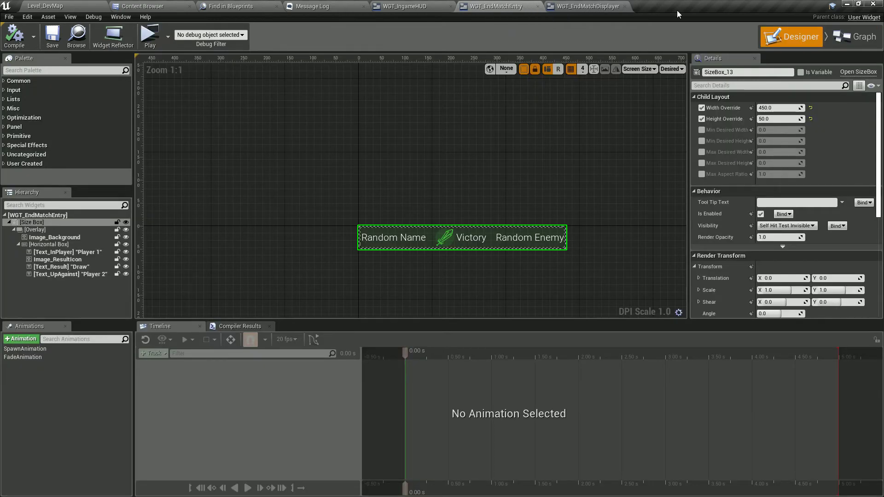
pyautogui.click(585, 6)
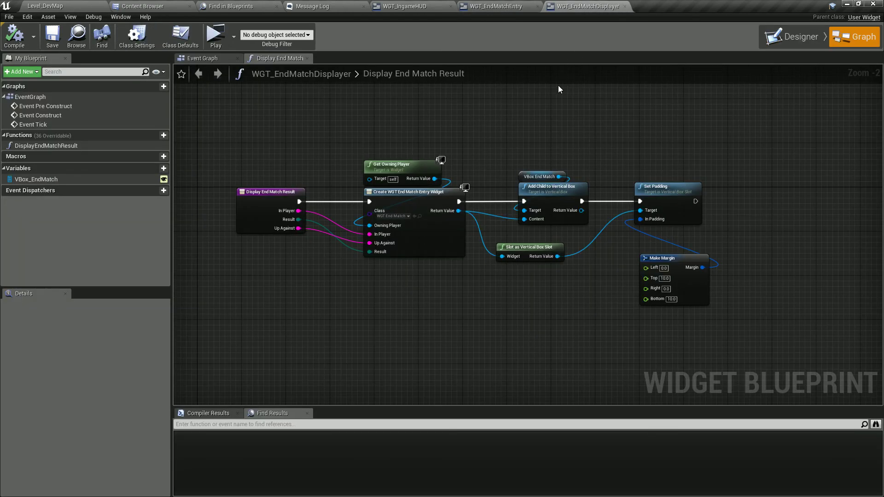
pyautogui.click(509, 10)
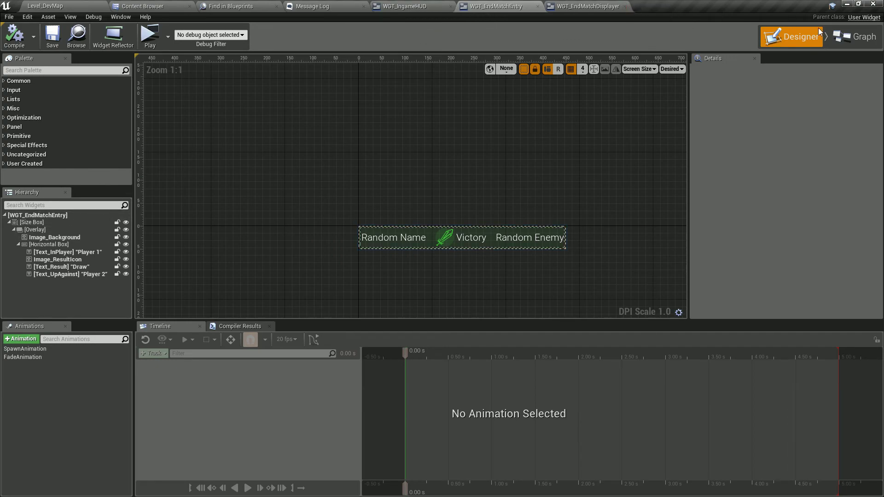
pyautogui.click(847, 36)
pyautogui.scroll(-1, 431, 264)
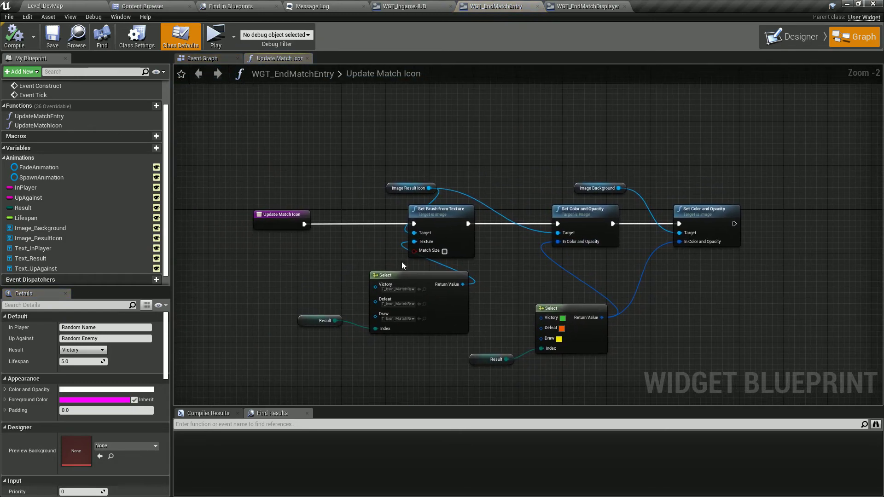
pyautogui.moveTo(233, 286); pyautogui.dragTo(382, 361)
pyautogui.moveTo(471, 328); pyautogui.dragTo(471, 313)
pyautogui.click(296, 117)
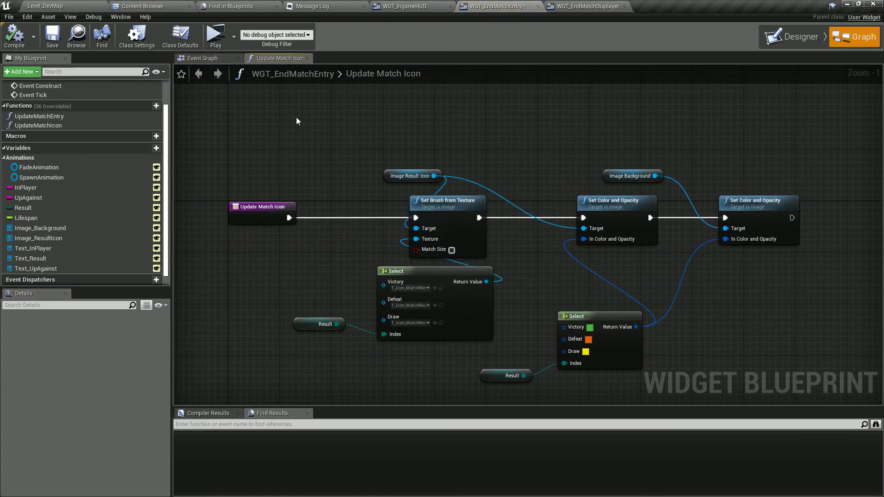
pyautogui.hotkey('ctrl', 's')
# Step: Close the WGT_EndMatchDisplayer, WGT_EndMatchEntry and WGT_IngameHUD editors and return to Level_DevMap
pyautogui.click(624, 6)
pyautogui.click(537, 6)
pyautogui.click(451, 6)
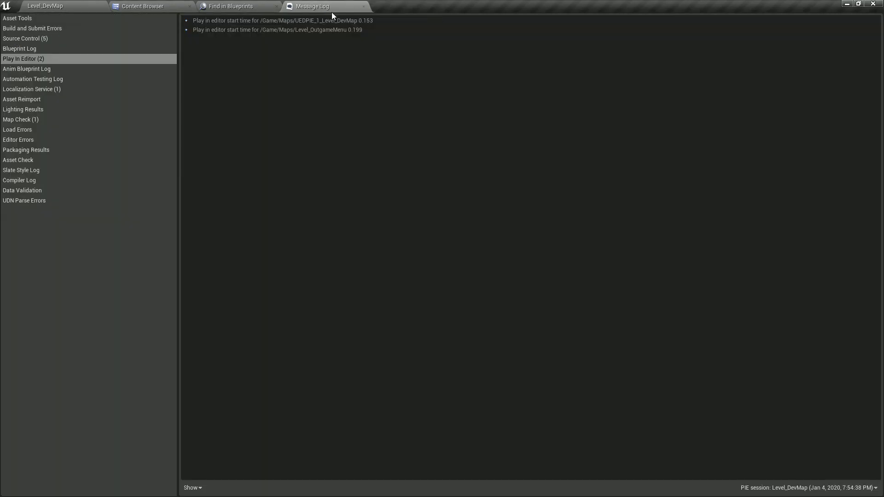
pyautogui.click(230, 6)
pyautogui.click(45, 6)
# Step: Playtest from Level_DevMap with two units on the server's board and one on the client's, checking the result entries over several turns
pyautogui.click(464, 37)
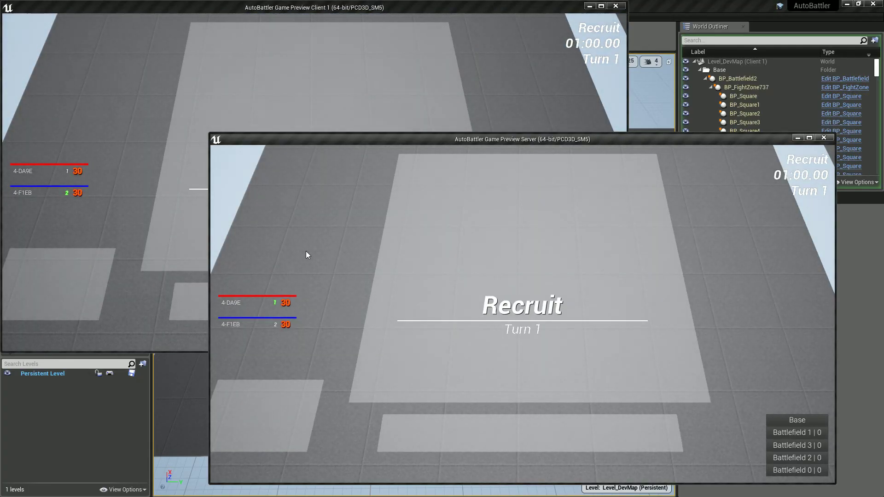
pyautogui.moveTo(474, 435); pyautogui.dragTo(477, 352)
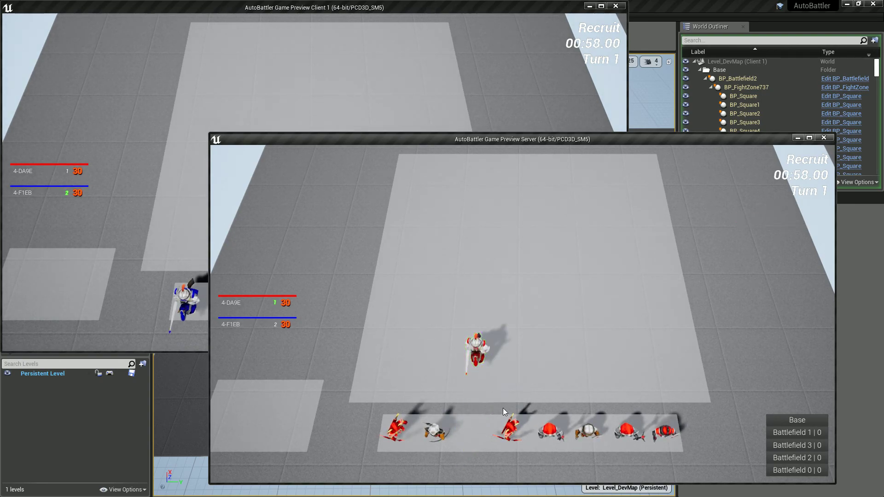
pyautogui.moveTo(516, 427); pyautogui.dragTo(546, 318)
pyautogui.click(125, 238)
pyautogui.moveTo(261, 300); pyautogui.dragTo(271, 188)
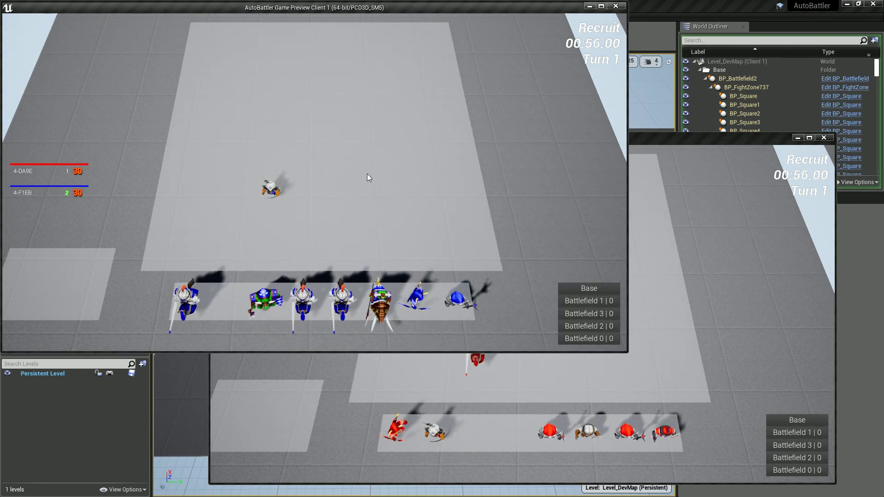
pyautogui.click(743, 220)
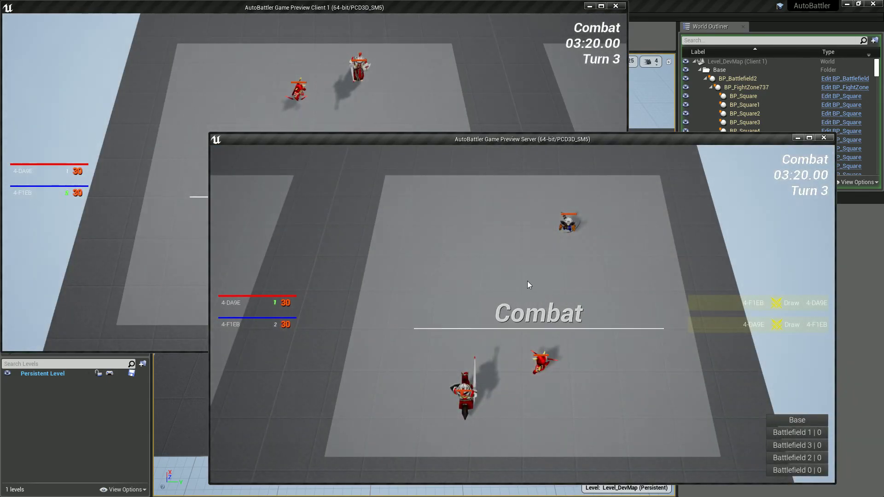
pyautogui.press('Escape')
# Step: Search the project's assets for "hud ingame" and open WGT_IngameHUD
pyautogui.click(230, 6)
pyautogui.click(143, 6)
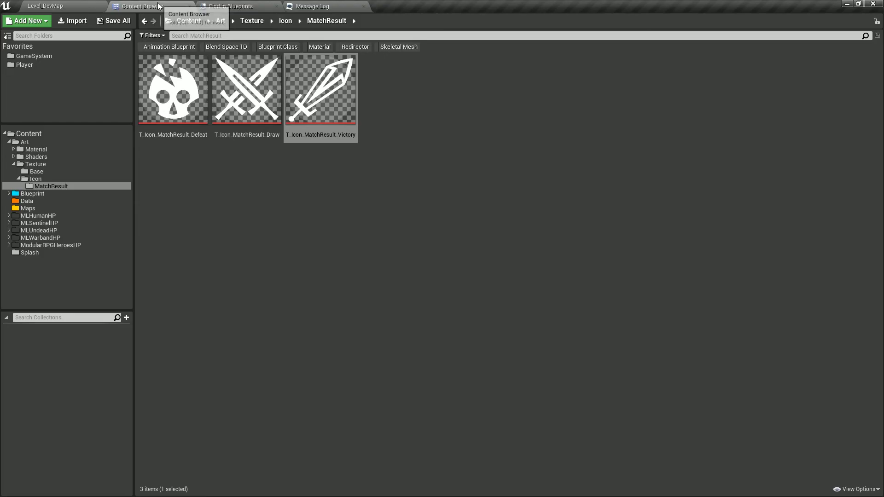
pyautogui.click(276, 200)
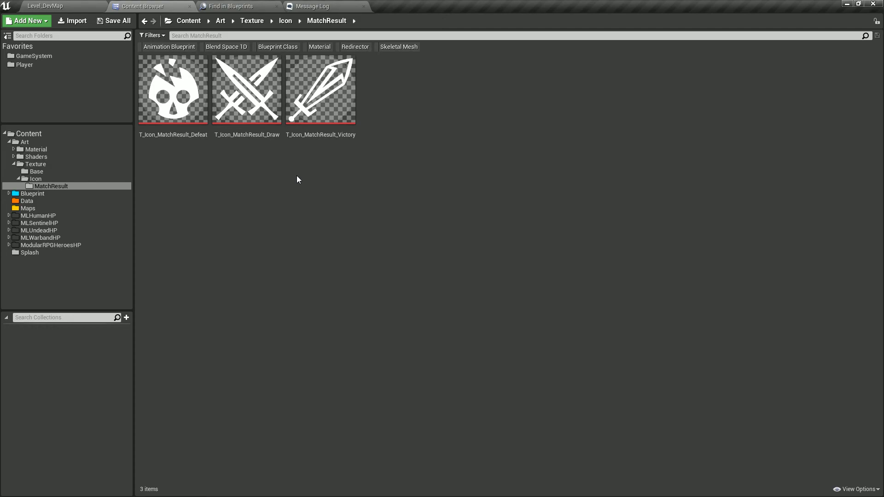
pyautogui.hotkey('ctrl', 'p')
pyautogui.write('hud ingame')
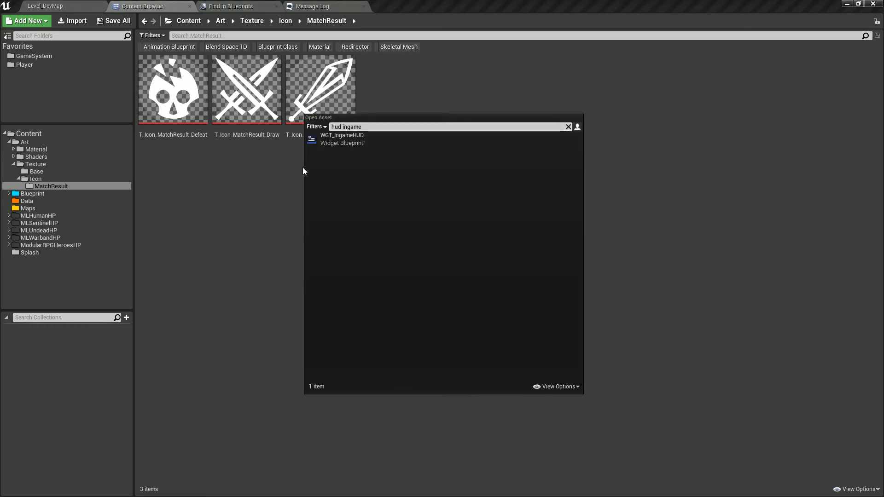
pyautogui.click(329, 147)
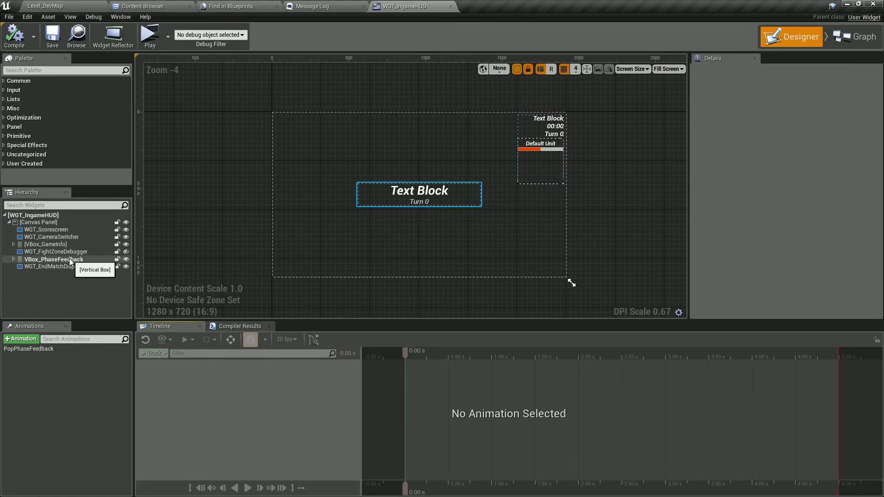
# Step: Set the ZOrder of VBox_PhaseFeedback to 10 in WGT_IngameHUD
pyautogui.click(69, 260)
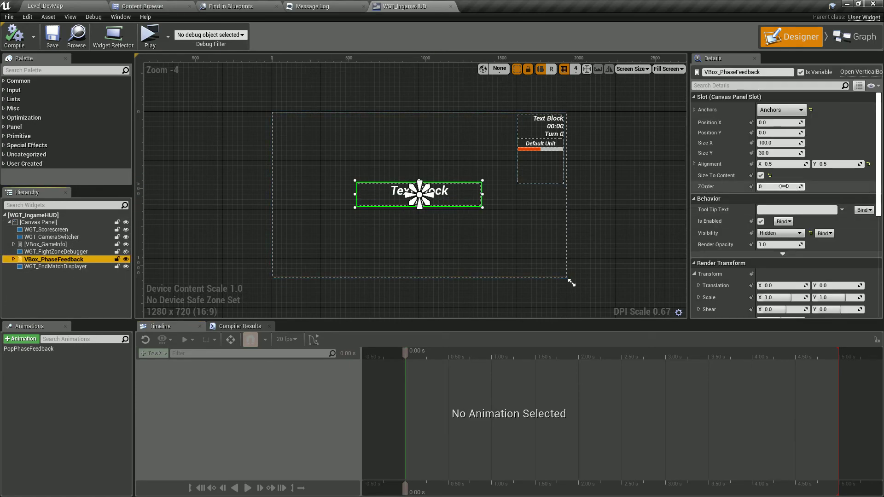
pyautogui.click(783, 186)
pyautogui.write('10')
pyautogui.press('Return')
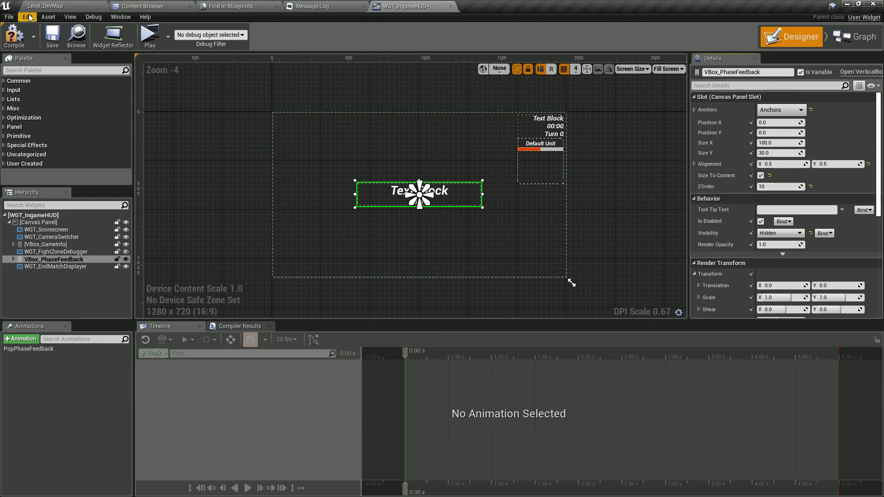
# Step: Compile WGT_IngameHUD and briefly playtest the phase feedback display in the server and client windows
pyautogui.click(23, 37)
pyautogui.click(150, 36)
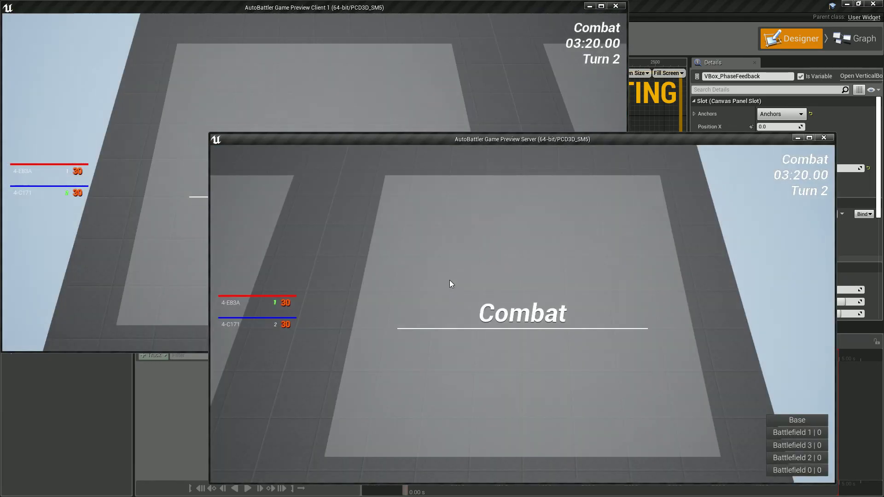
pyautogui.press('Escape')
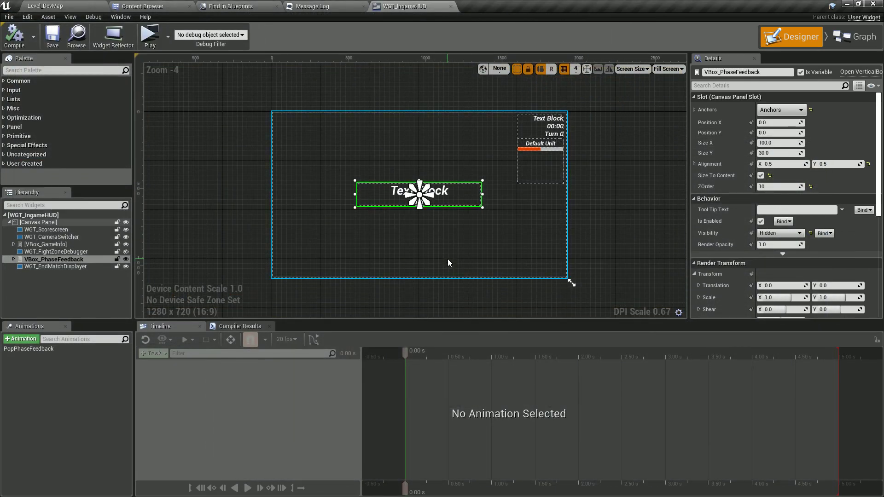
# Step: Search the project's assets for "swit" and open WGT_CameraSwitcher in its graph view
pyautogui.hotkey('ctrl', 'p')
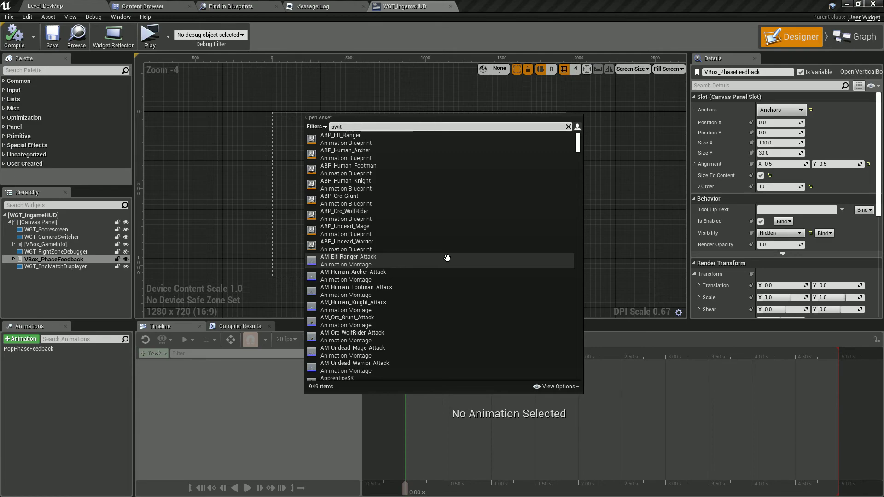
pyautogui.press('Return')
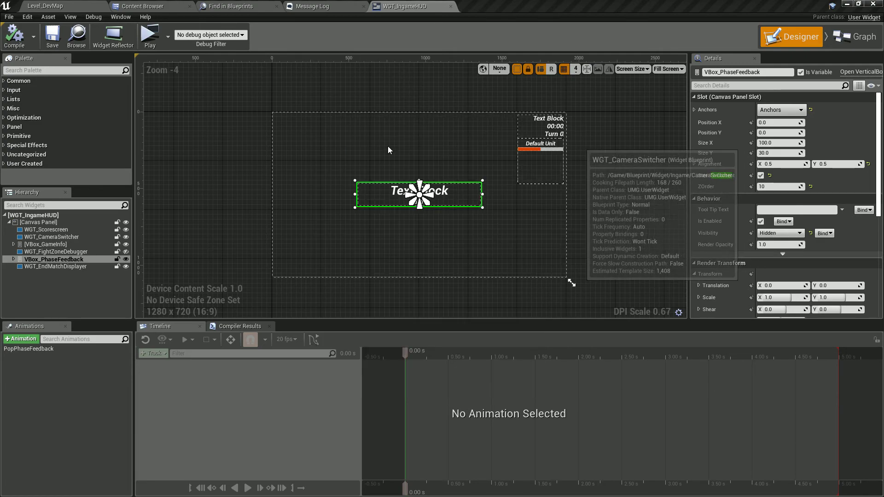
pyautogui.click(854, 35)
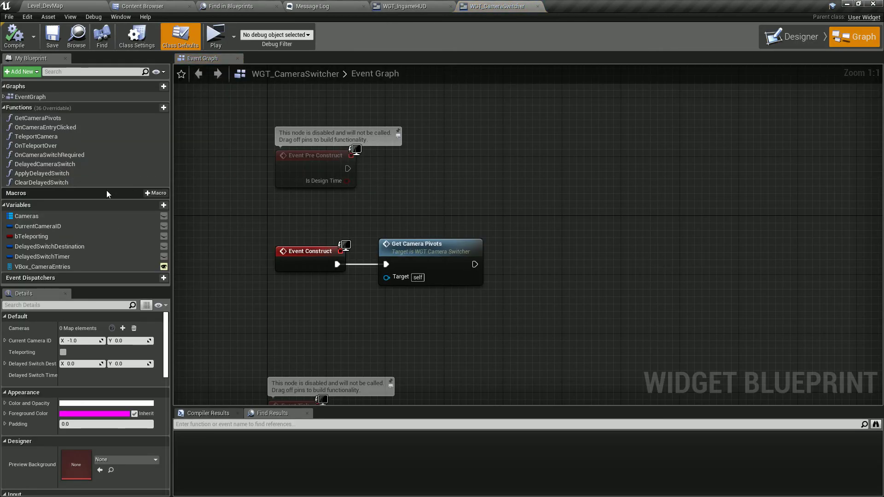
# Step: Review the TeleportCamera, DelayedCameraSwitch and ApplyDelayedSwitch functions, and close their graphs so only the Event Graph stays open
pyautogui.doubleClick(78, 137)
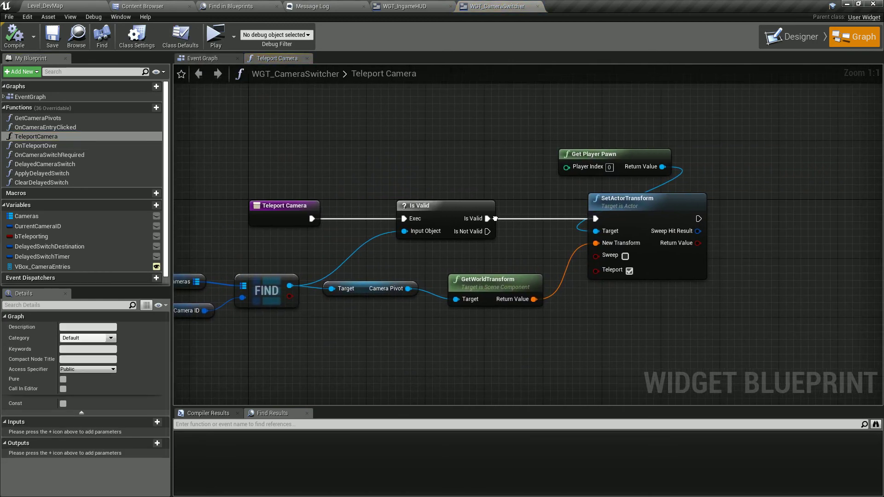
pyautogui.doubleClick(93, 162)
pyautogui.doubleClick(90, 173)
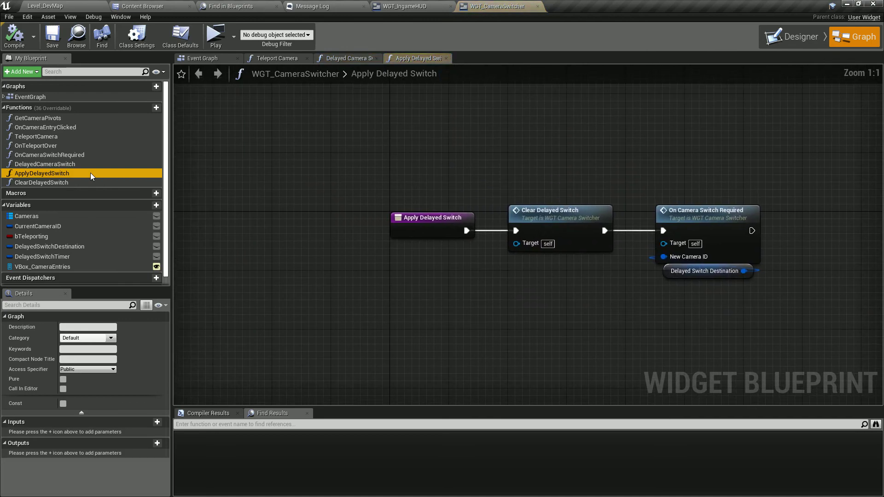
pyautogui.rightClick(202, 58)
pyautogui.click(205, 104)
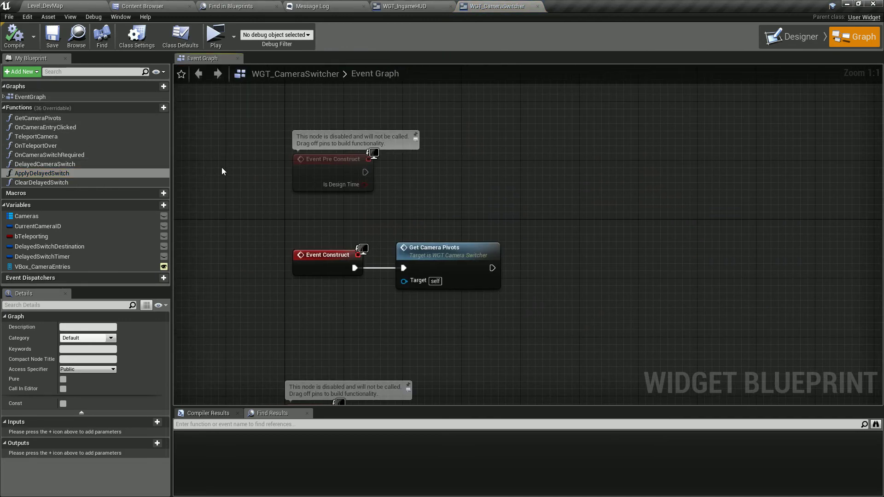
# Step: Search WGT_CameraSwitcher for "fade" and go to the screen fade widget creation in OnCameraSwitchRequired
pyautogui.hotkey('ctrl', 'f')
pyautogui.write('fade')
pyautogui.press('Return')
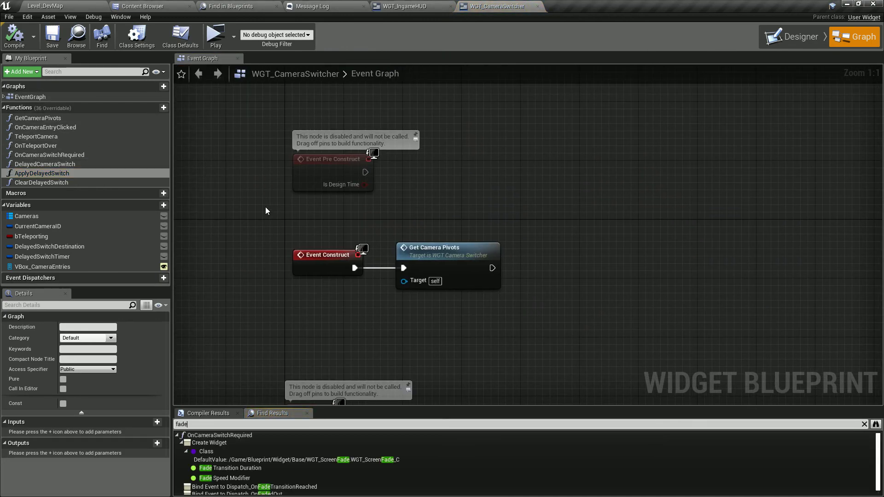
pyautogui.doubleClick(253, 459)
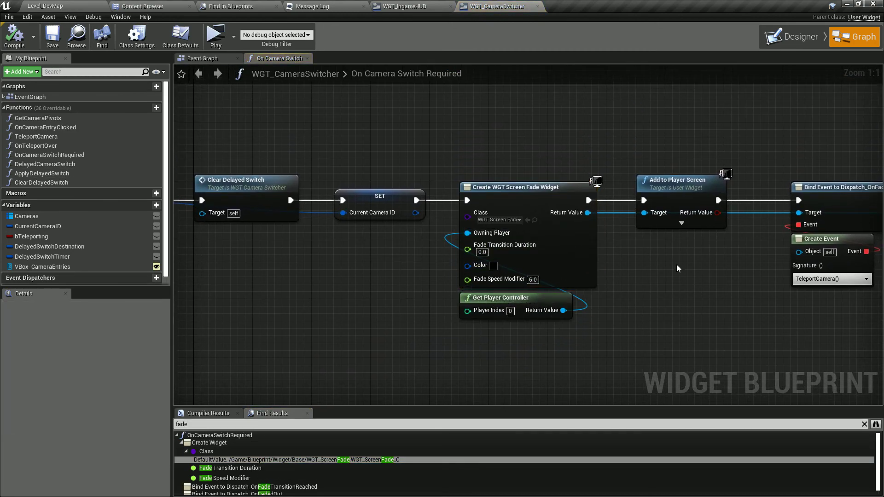
# Step: Expand the Add to Player Screen node in OnCameraSwitchRequired to inspect its ZOrder input
pyautogui.moveTo(676, 265); pyautogui.dragTo(500, 273, button='right')
pyautogui.click(510, 231)
pyautogui.moveTo(484, 236); pyautogui.dragTo(373, 242, button='right')
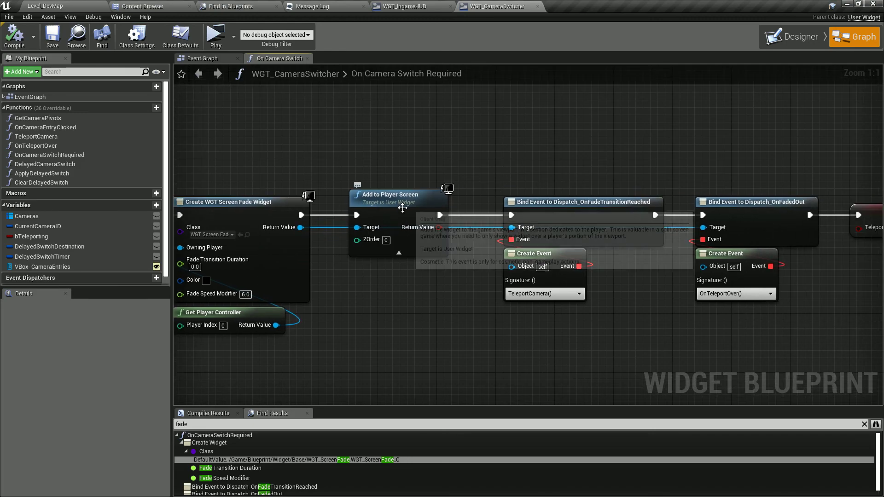
pyautogui.click(373, 242)
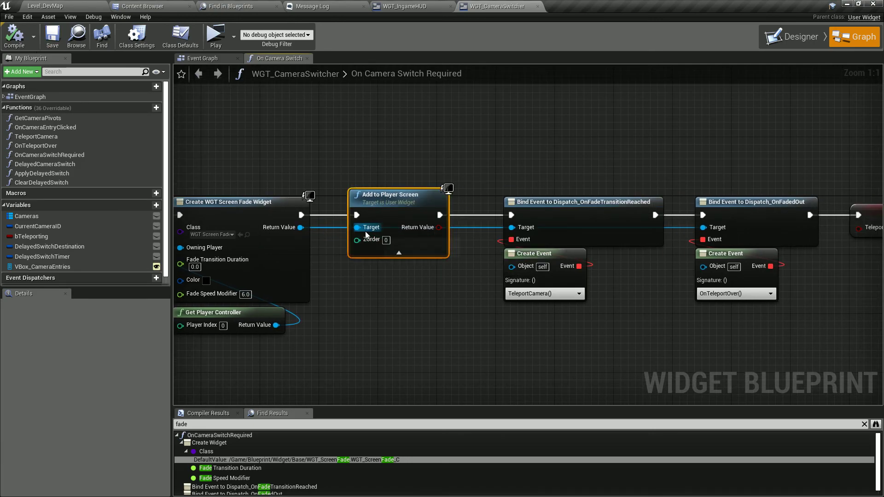
# Step: Open WGT_ScreenFade from the creation node, inspect its Canvas Panel and Image_48, and close it to return to OnCameraSwitchRequired
pyautogui.click(247, 234)
pyautogui.click(55, 215)
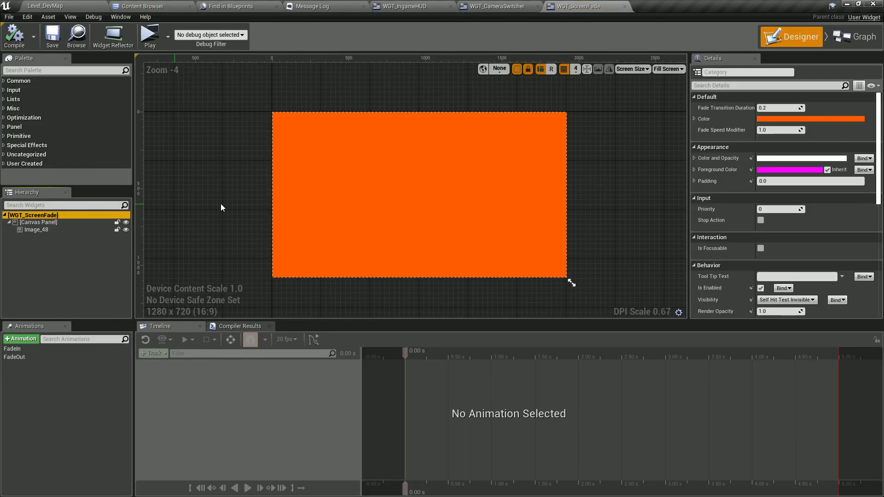
pyautogui.click(50, 222)
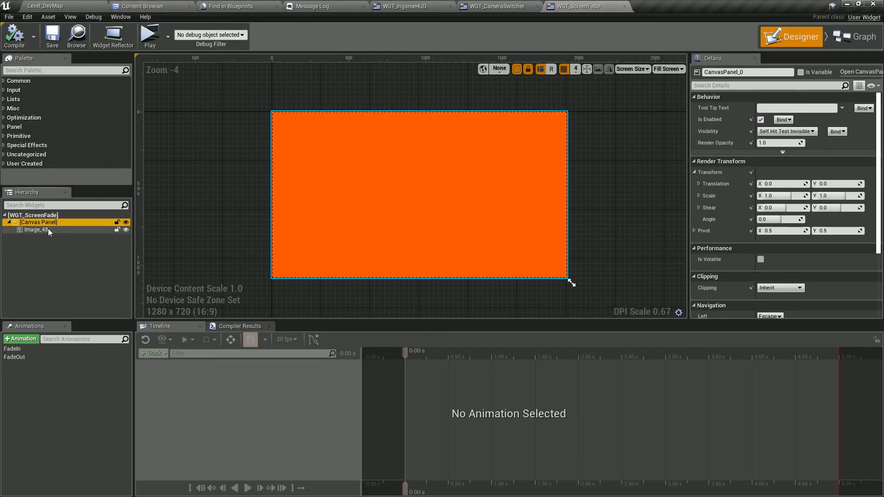
pyautogui.click(48, 229)
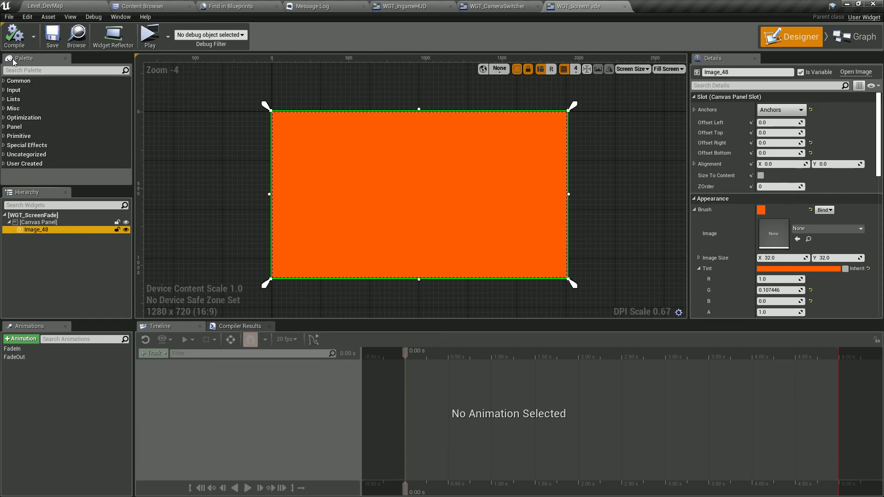
pyautogui.middleClick(597, 4)
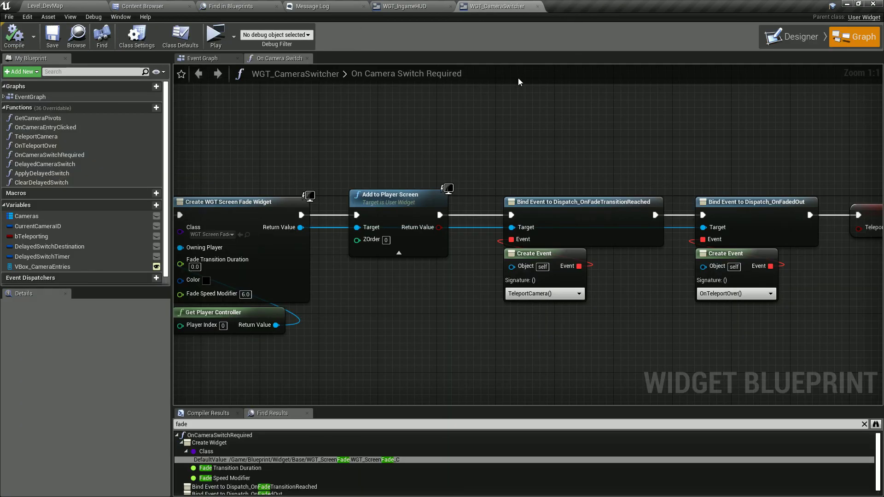
pyautogui.click(386, 211)
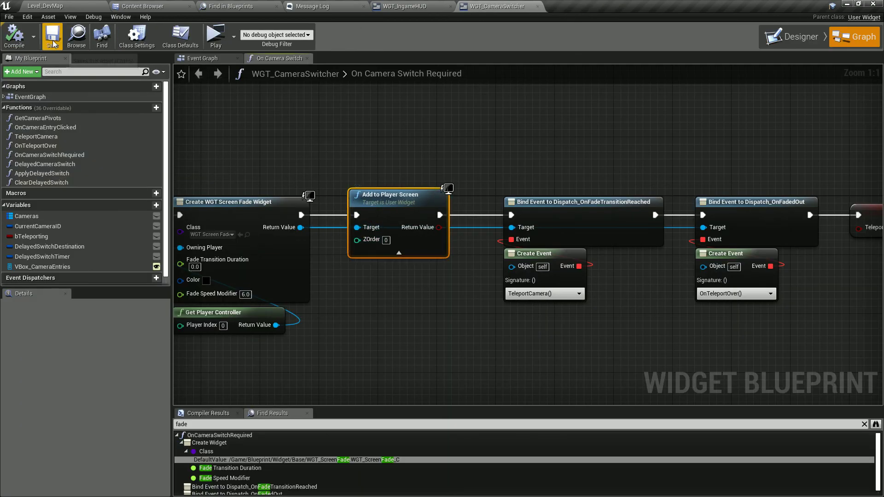
pyautogui.click(330, 142)
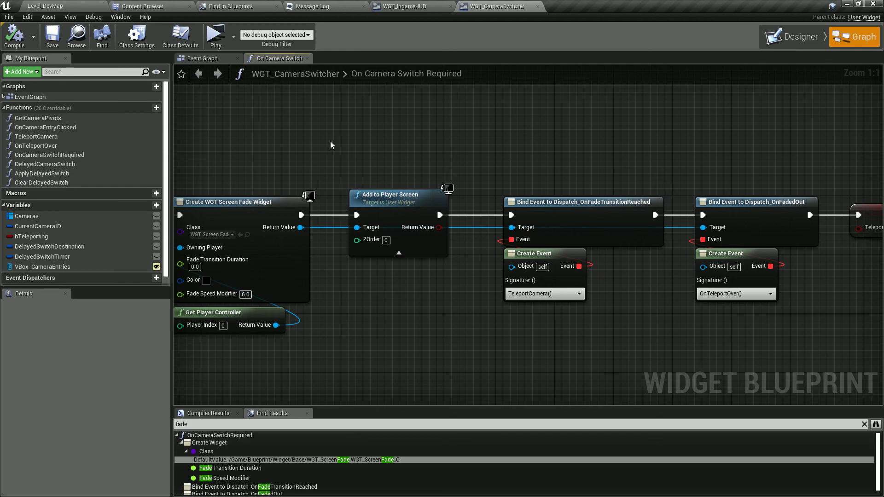
# Step: Check the root Canvas Panel's settings in WGT_IngameHUD and return to the project's Ingame widget folder
pyautogui.click(404, 6)
pyautogui.click(54, 221)
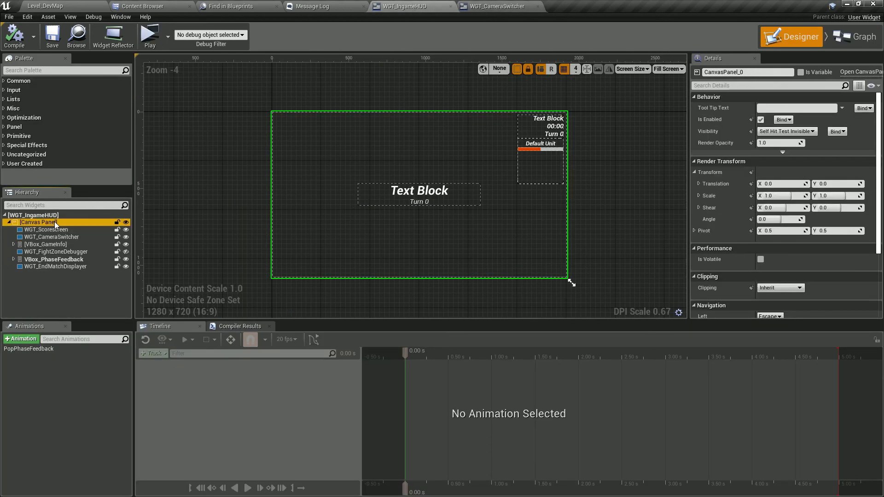
pyautogui.click(143, 6)
pyautogui.click(278, 184)
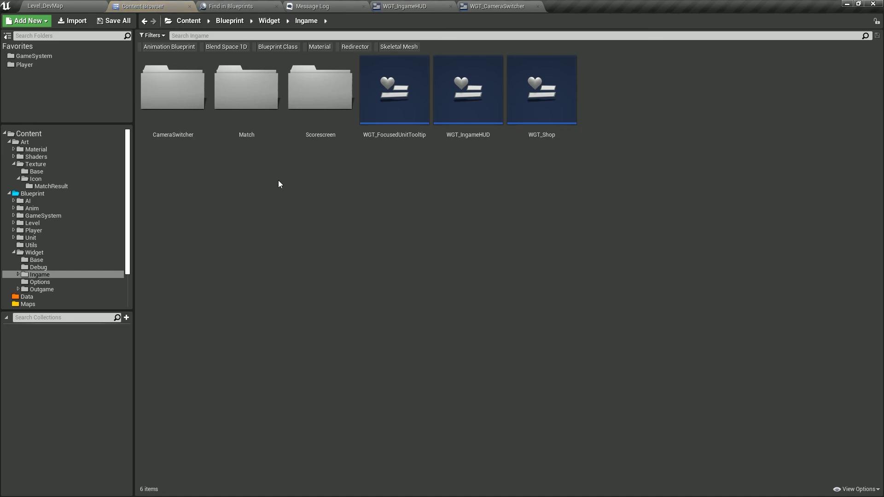
# Step: Search the project's assets for "player controller" and open the CreateMainHUD function of BP_PlayerController
pyautogui.hotkey('ctrl', 'p')
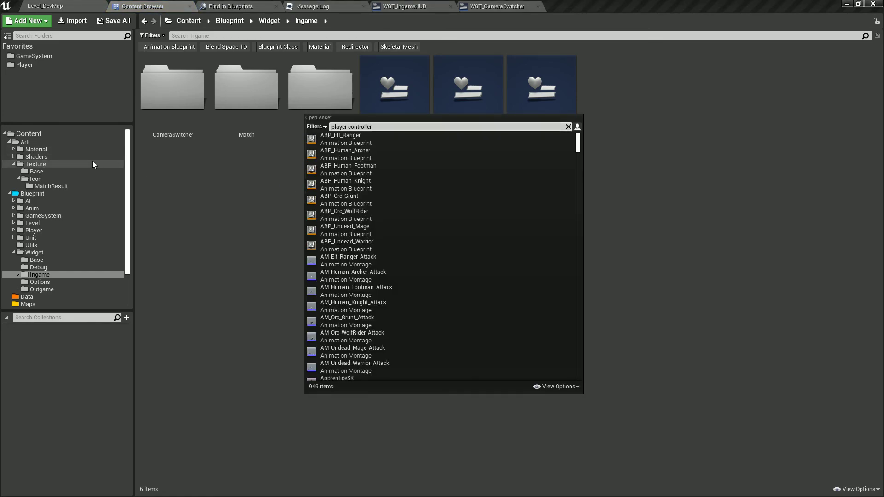
pyautogui.click(331, 170)
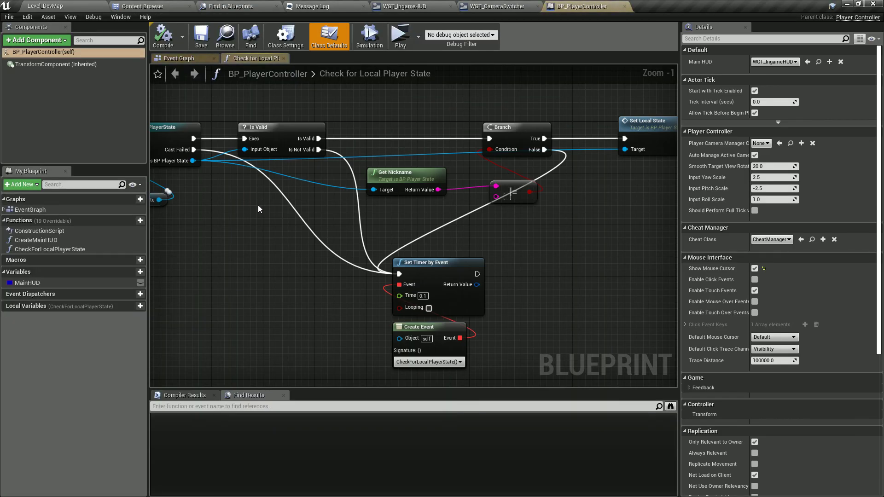
pyautogui.doubleClick(69, 241)
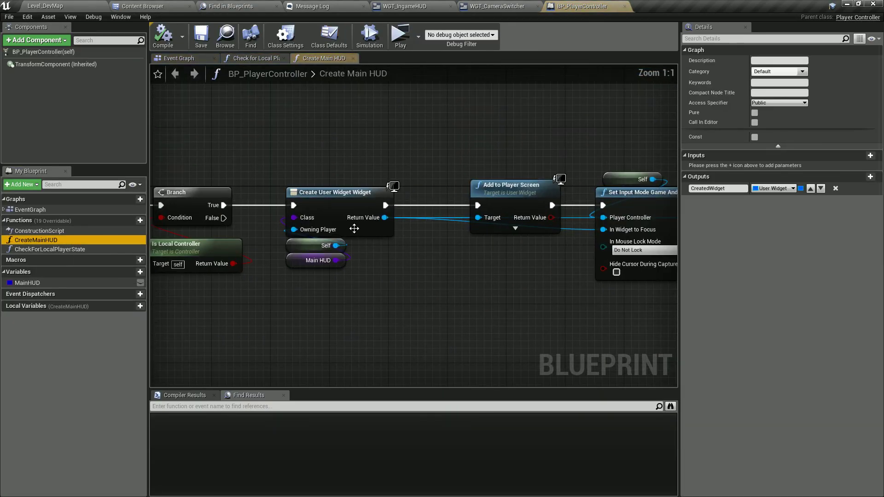
# Step: Expand the Add to Player Screen node in CreateMainHUD and set its ZOrder to 1
pyautogui.click(515, 228)
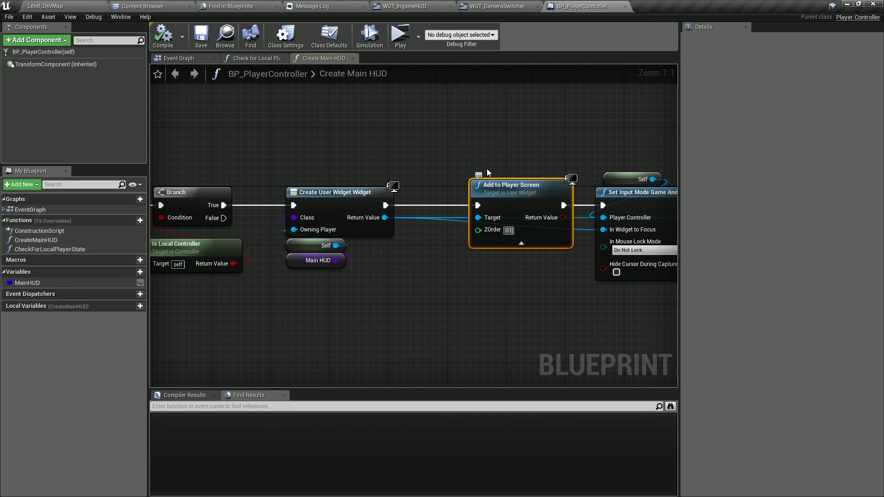
pyautogui.write('1')
pyautogui.click(460, 152)
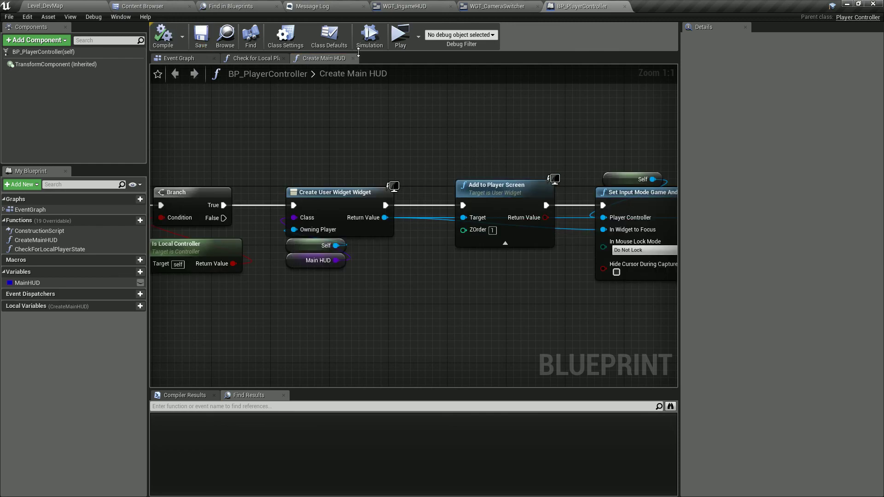
# Step: Start a multiplayer playtest and place one unit on the server's board and two on the client's
pyautogui.click(400, 36)
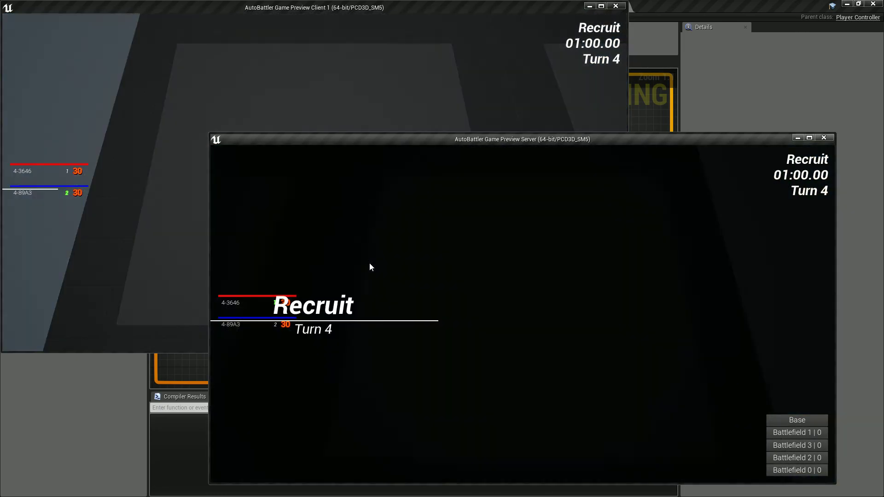
pyautogui.moveTo(468, 375); pyautogui.dragTo(509, 315)
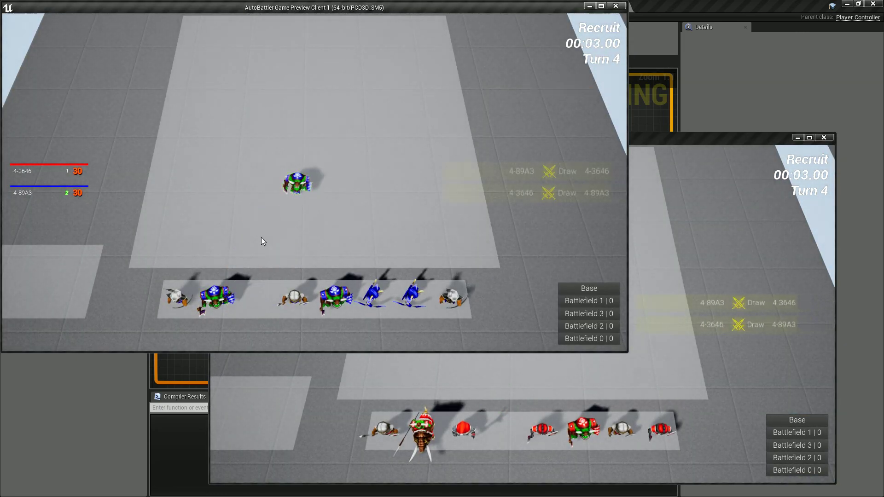
pyautogui.moveTo(217, 297); pyautogui.dragTo(265, 154)
# Step: Switch between the server and client windows from turn 4 to 6, checking the phase feedback and result entries over the screen fades
pyautogui.click(644, 248)
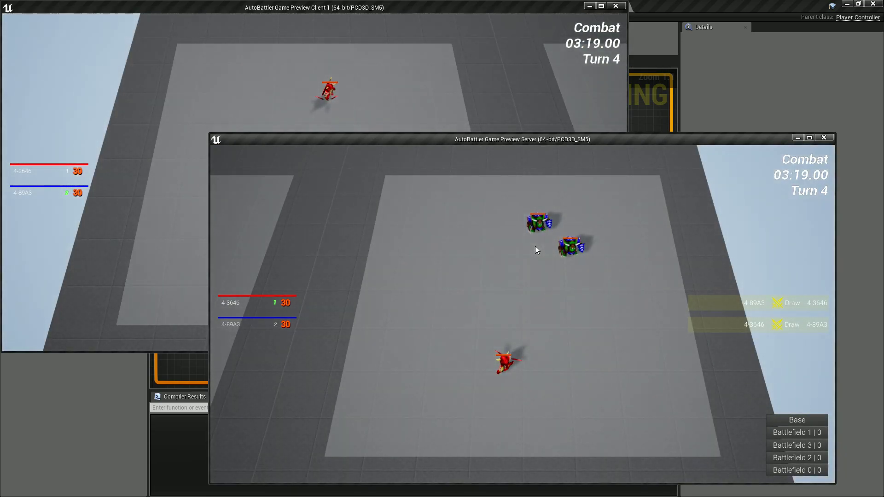
pyautogui.click(347, 86)
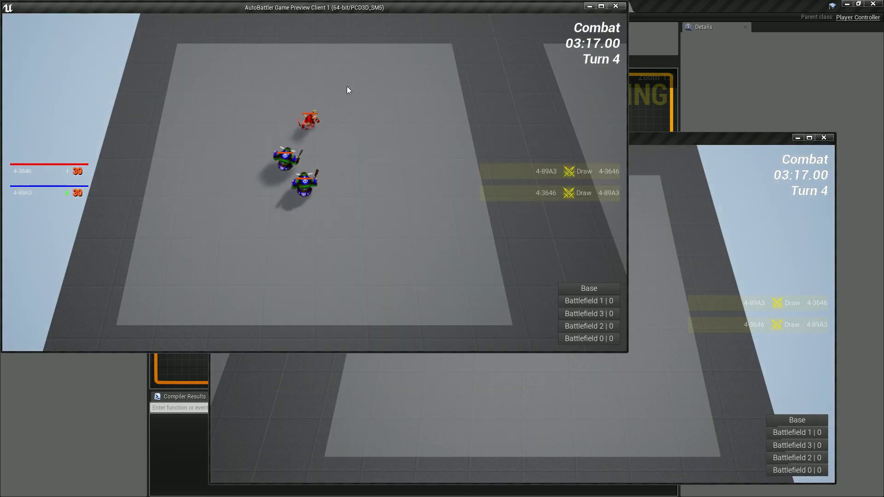
pyautogui.click(726, 237)
pyautogui.click(468, 117)
pyautogui.click(716, 302)
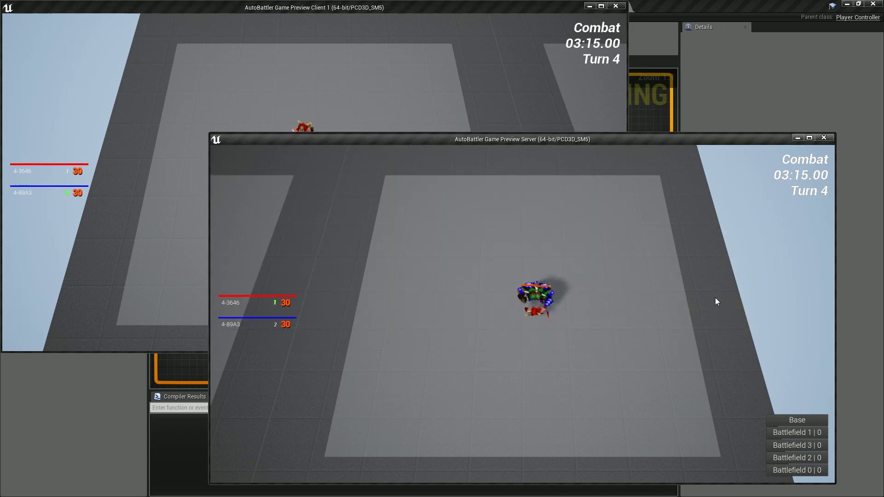
pyautogui.click(373, 102)
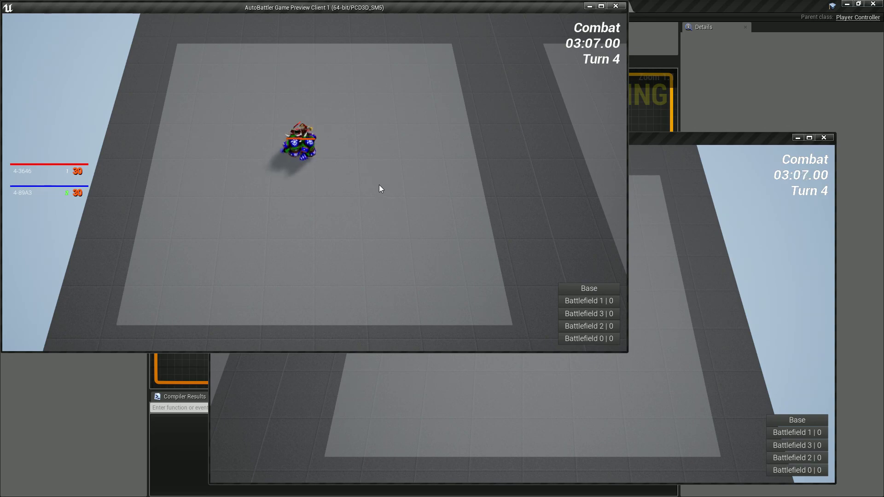
pyautogui.click(660, 231)
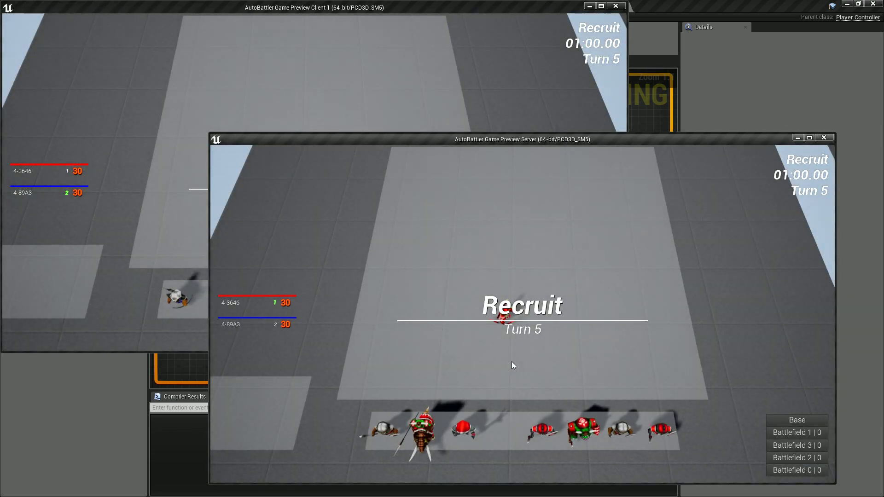
pyautogui.click(388, 84)
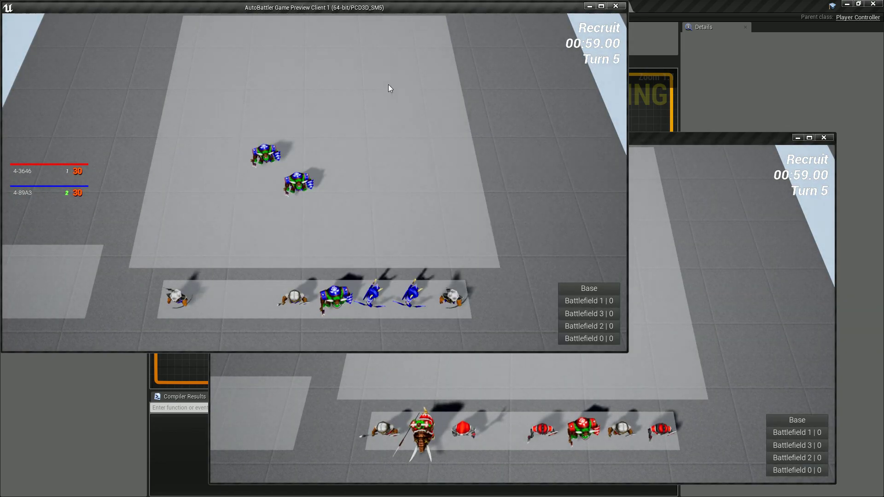
pyautogui.click(732, 264)
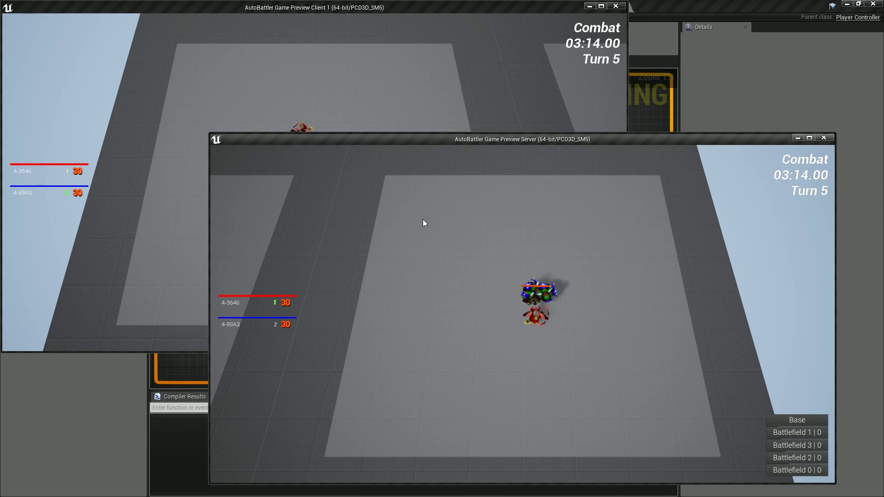
pyautogui.click(402, 89)
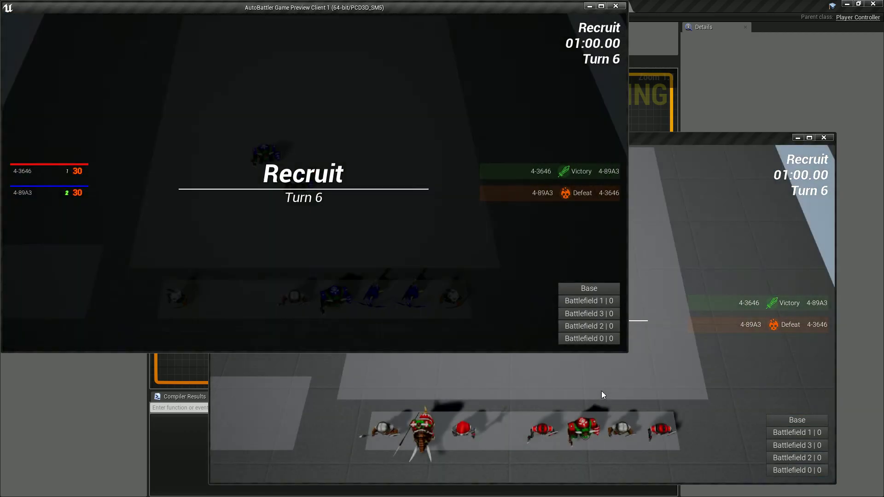
# Step: Place a second unit on the server's board, check the result entries on both windows through turn 7, and end the playtest
pyautogui.click(601, 391)
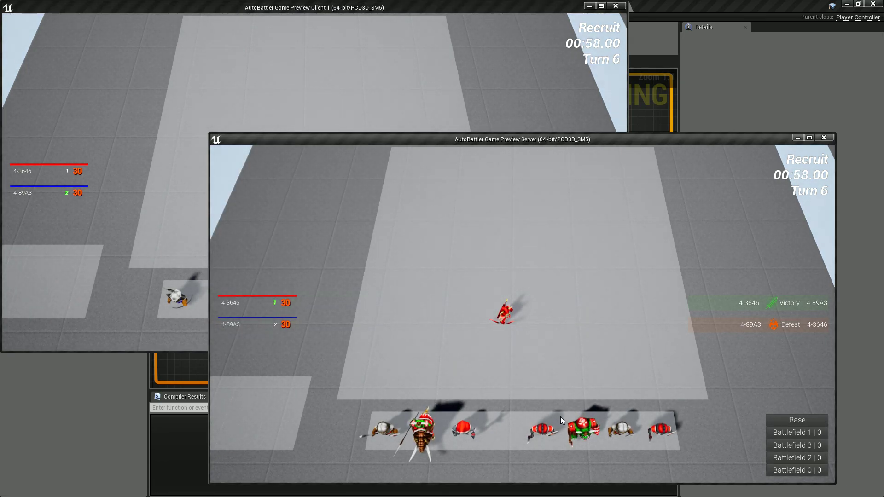
pyautogui.moveTo(559, 416); pyautogui.dragTo(524, 281)
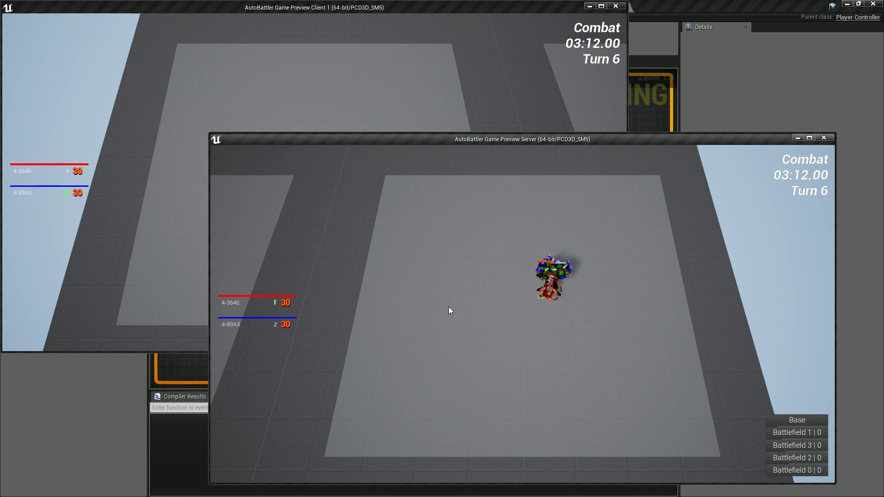
pyautogui.click(170, 261)
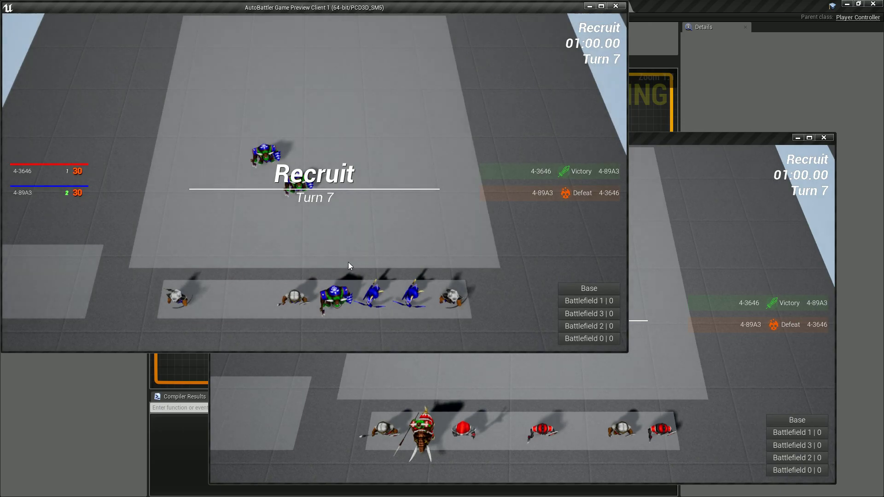
pyautogui.click(533, 388)
pyautogui.press('Escape')
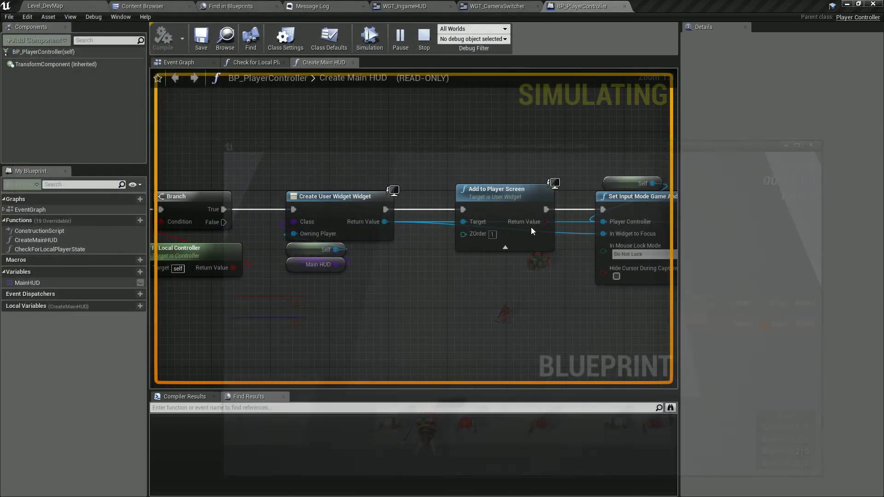
# Step: Close the BP_PlayerController, WGT_CameraSwitcher and WGT_IngameHUD editors and return to the Level_DevMap viewport
pyautogui.middleClick(553, 4)
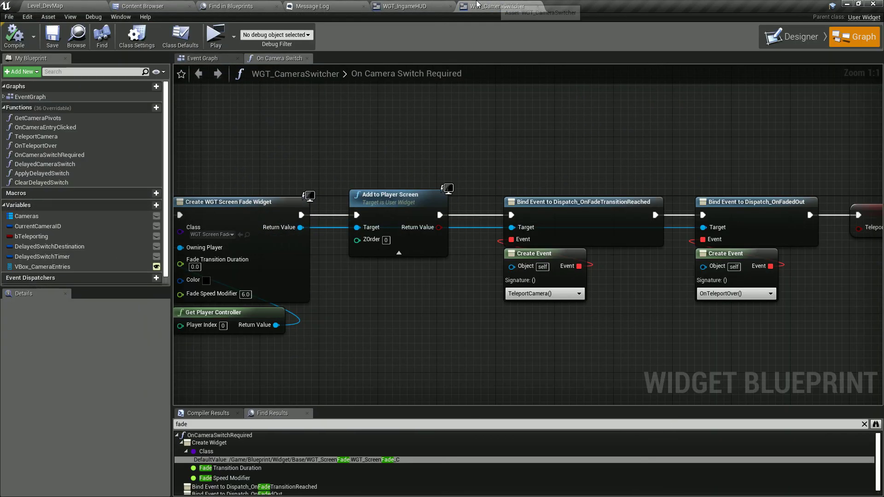
pyautogui.middleClick(483, 4)
pyautogui.middleClick(398, 4)
pyautogui.click(217, 6)
pyautogui.click(50, 3)
pyautogui.moveTo(331, 184); pyautogui.dragTo(387, 142, button='right')
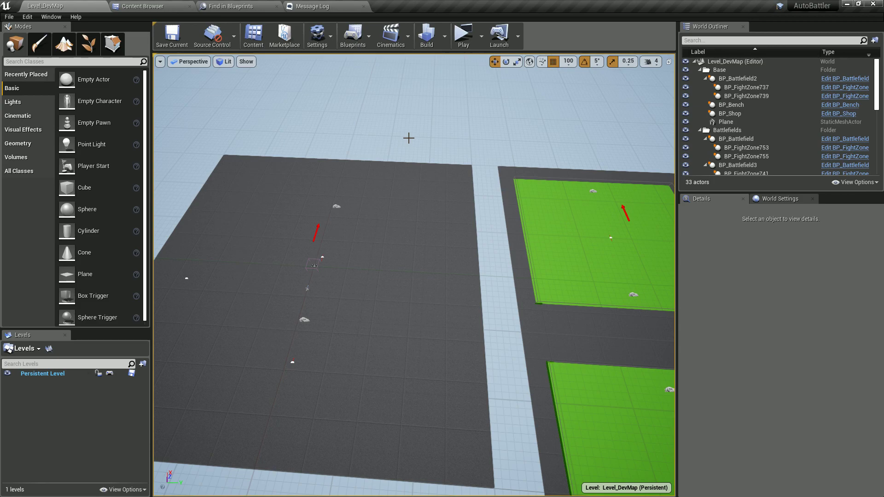